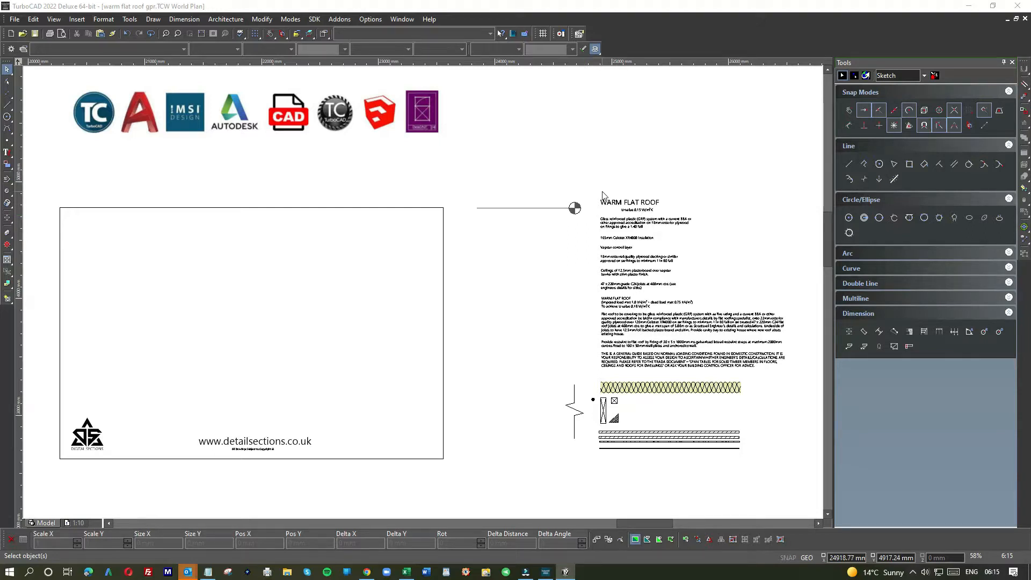
Step: Add the prefix "01:" to the start of the glass reinforced plastic (GRP) system note
scroll(621, 226, up, 3)
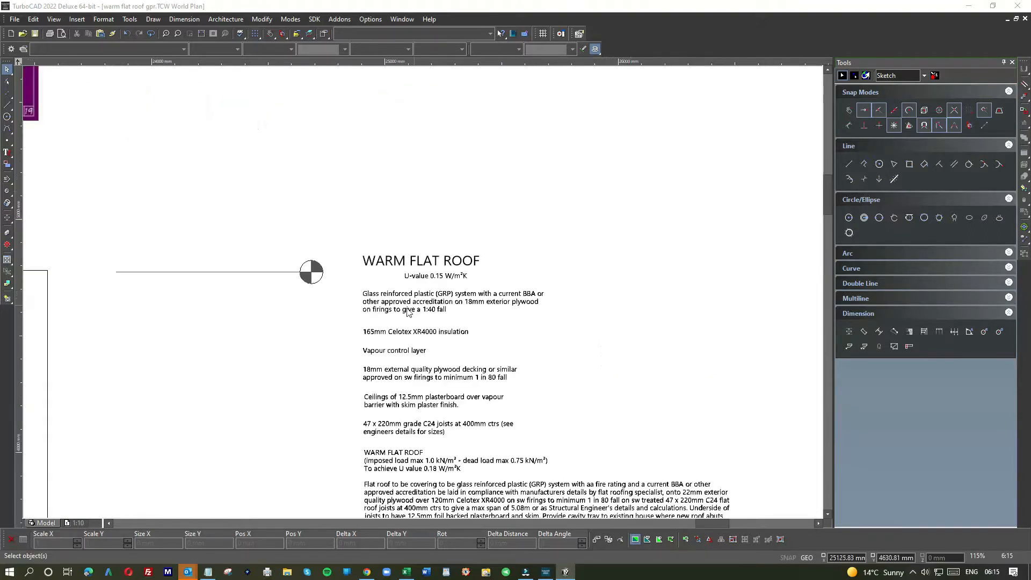
scroll(382, 317, down, 3)
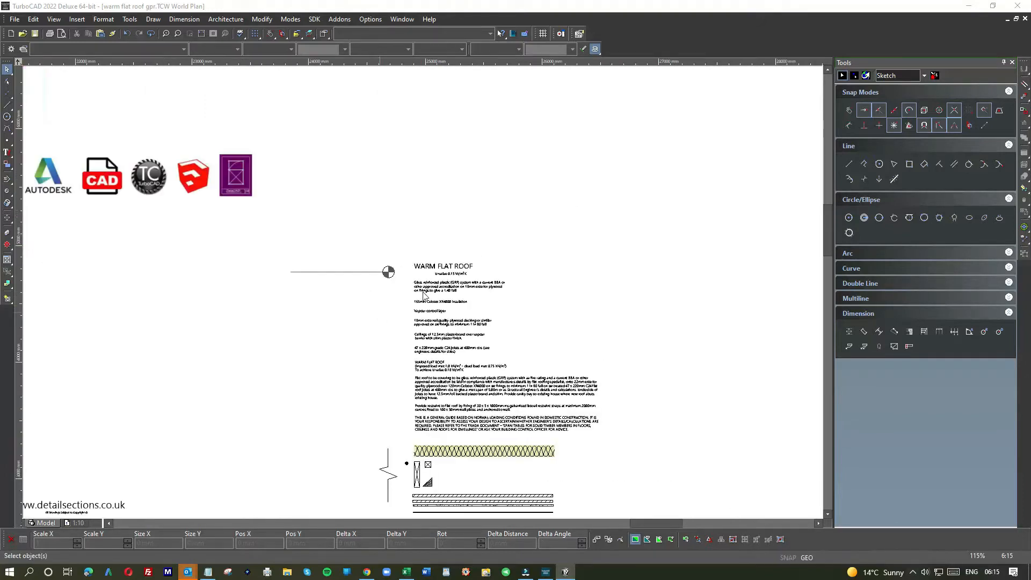
scroll(429, 342, up, 3)
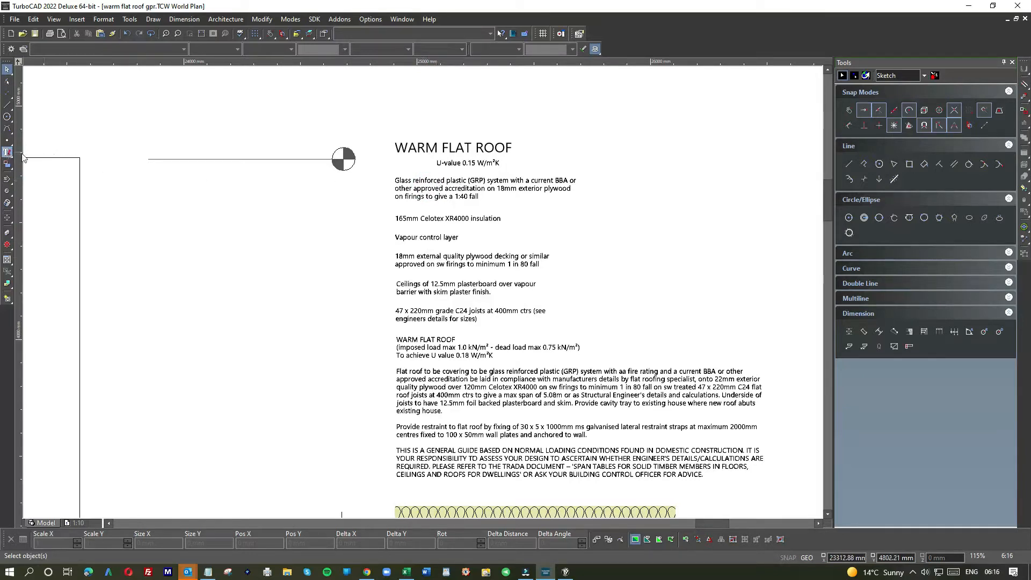
click(435, 188)
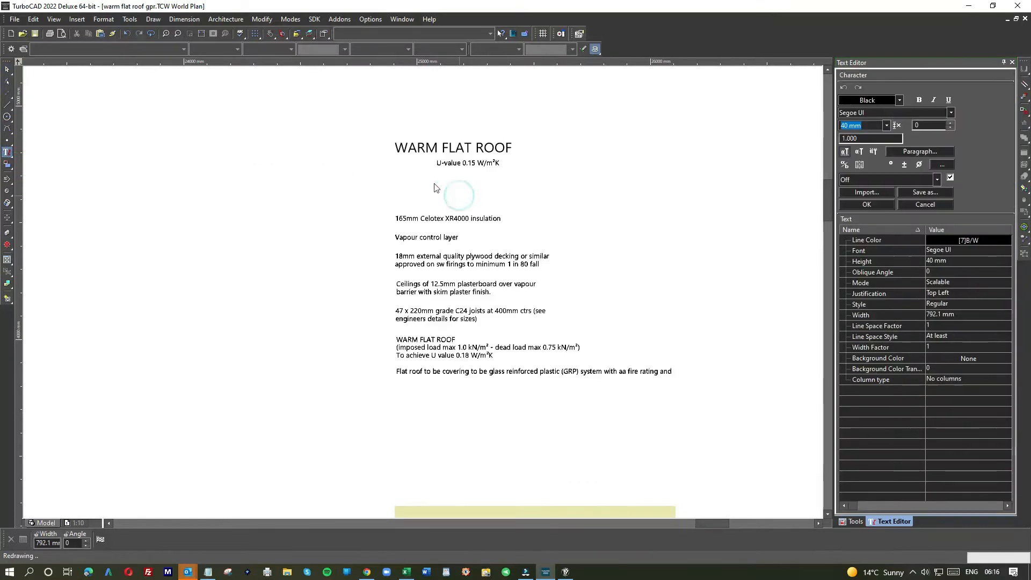
click(396, 180)
click(396, 180)
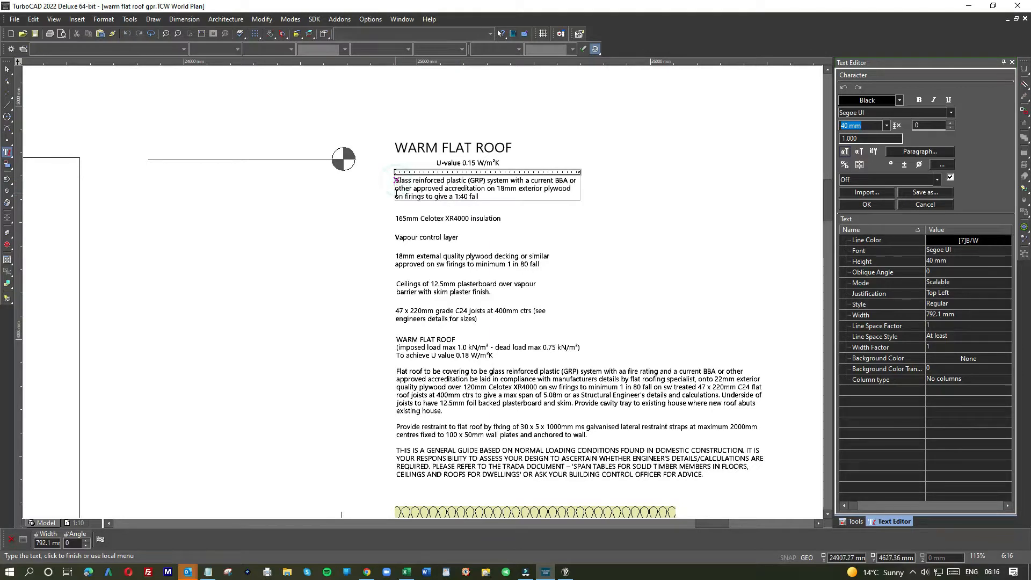
text(1.)
text(:)
click(625, 251)
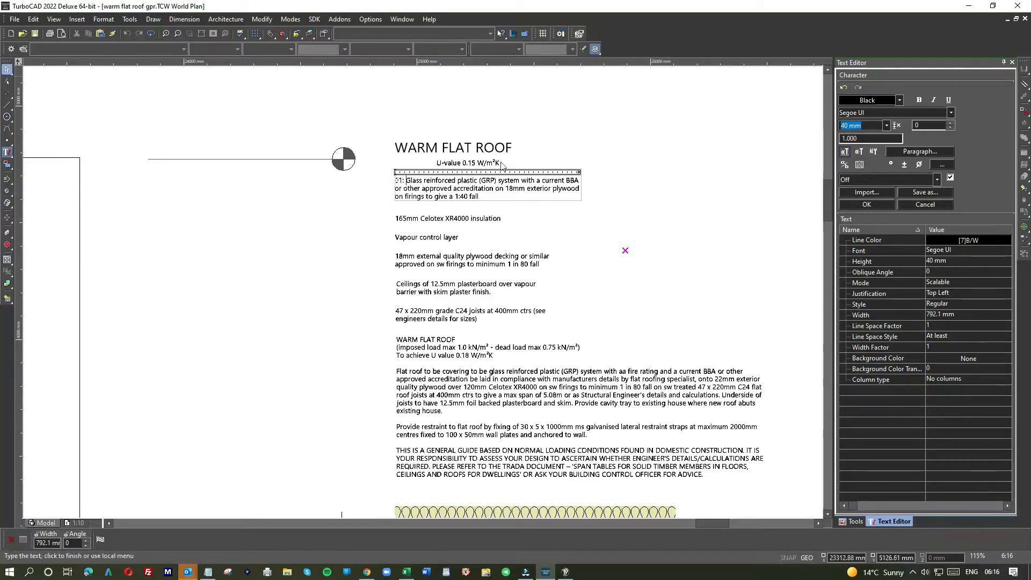
Step: Add the prefix "02:" to the start of the 165mm Celotex XR4000 insulation note
click(478, 222)
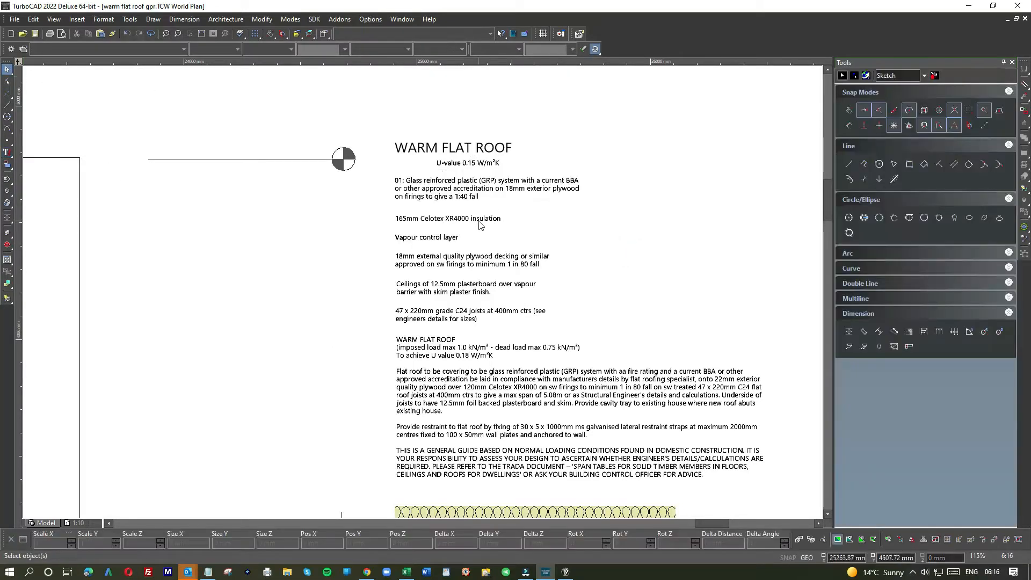
click(476, 219)
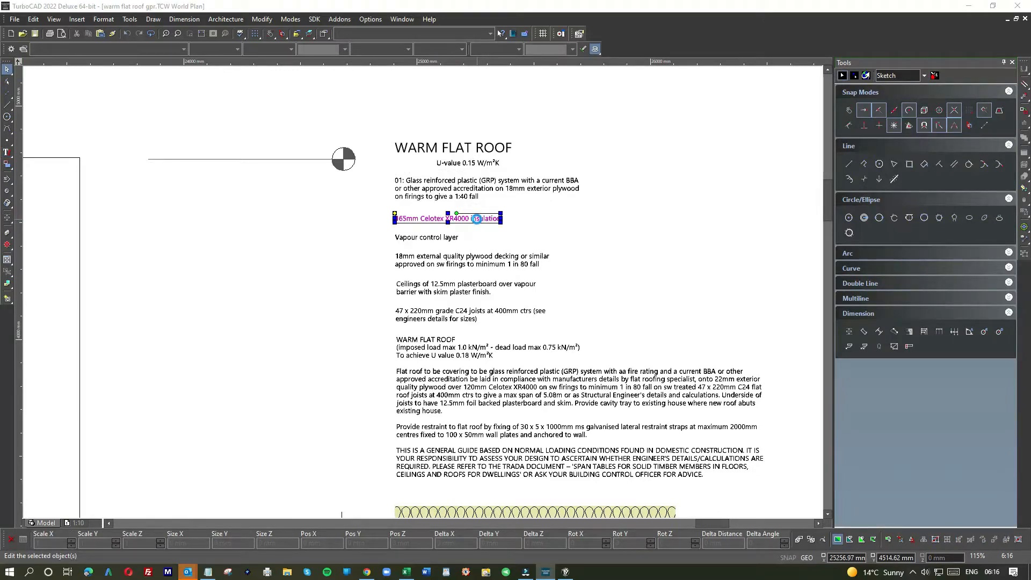
double_click(476, 218)
click(510, 206)
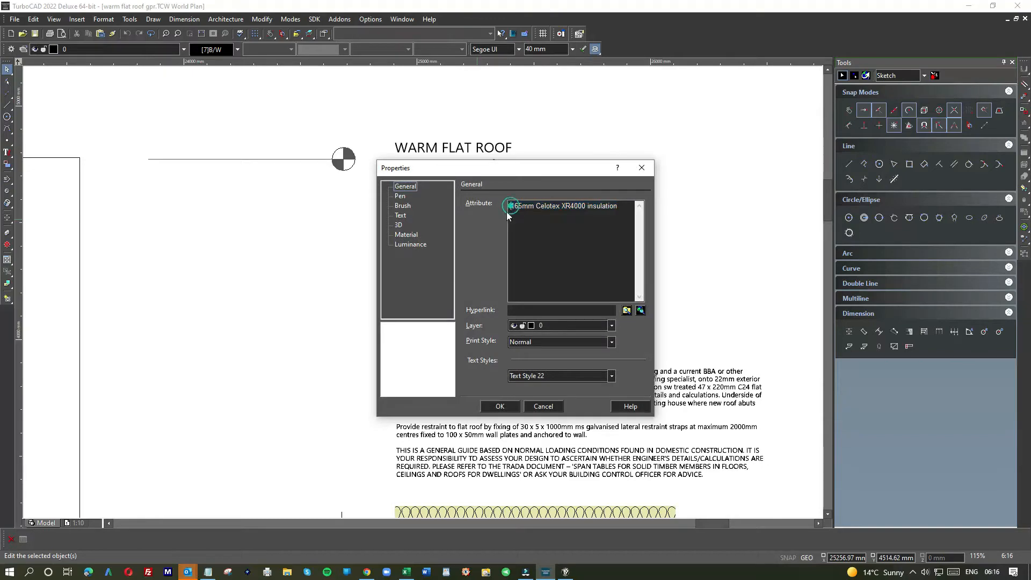
text(02:)
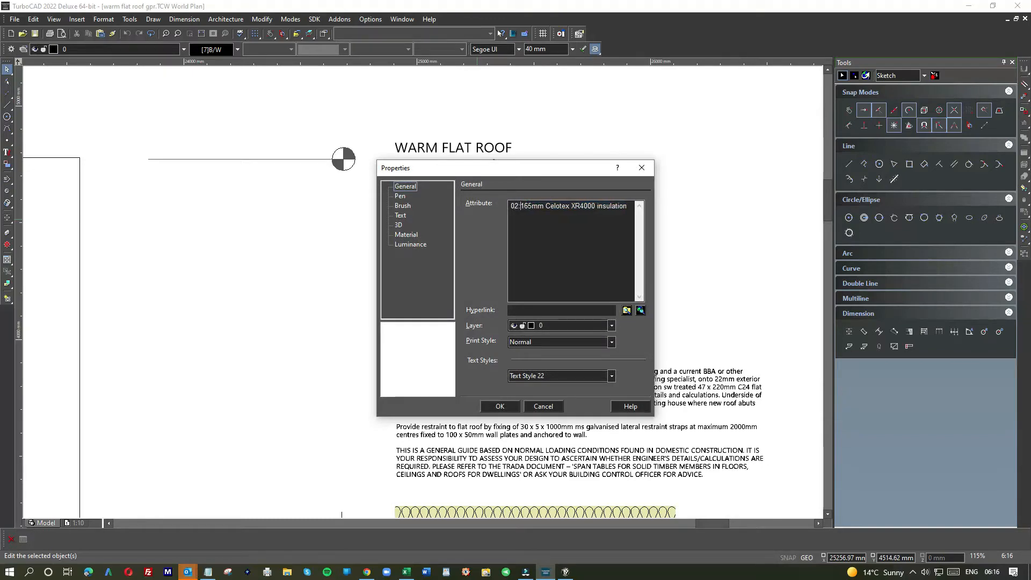
click(500, 406)
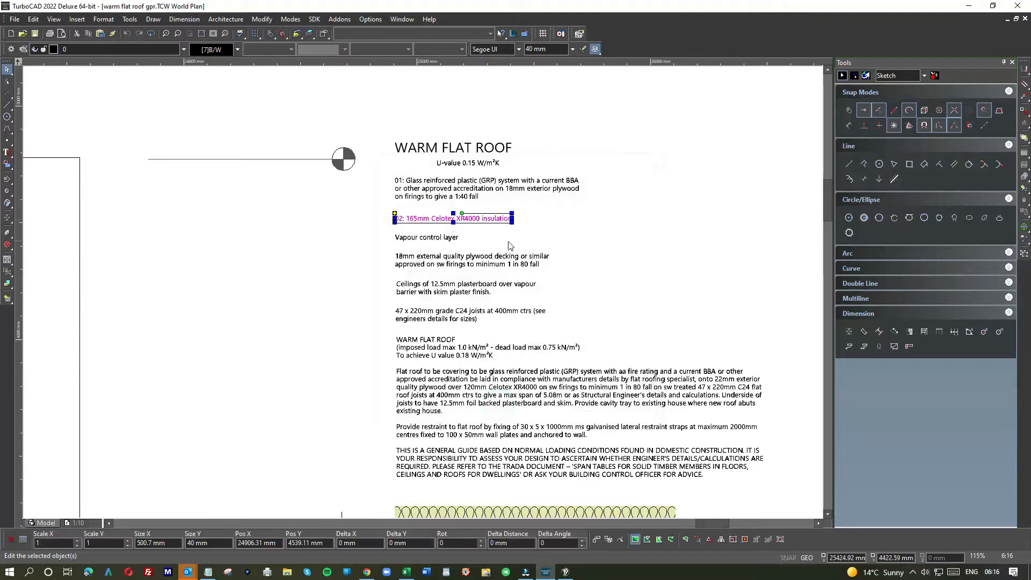
Step: Number the vapour control layer note by putting "03:" in front of its text
click(443, 237)
double_click(442, 238)
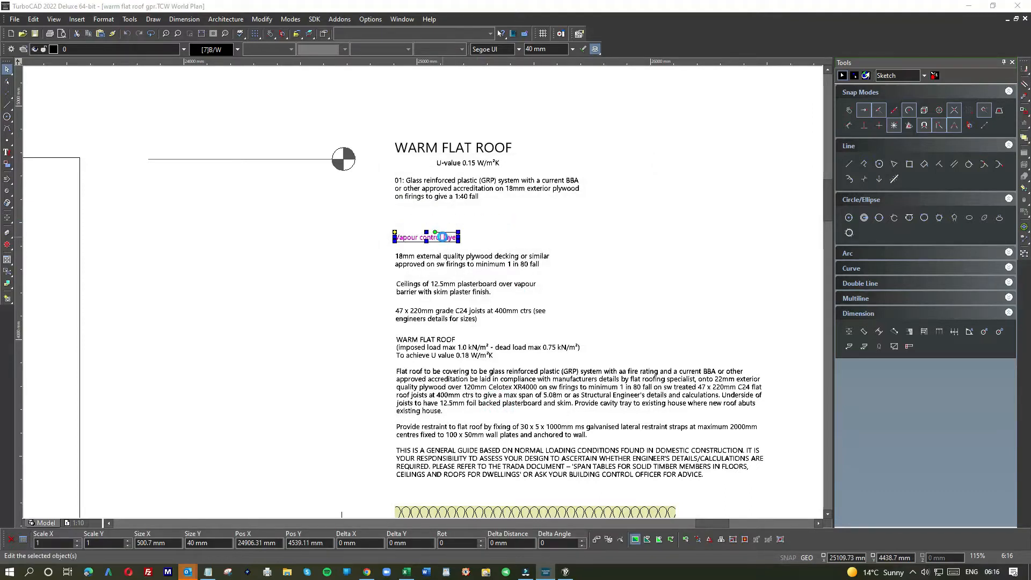
click(508, 206)
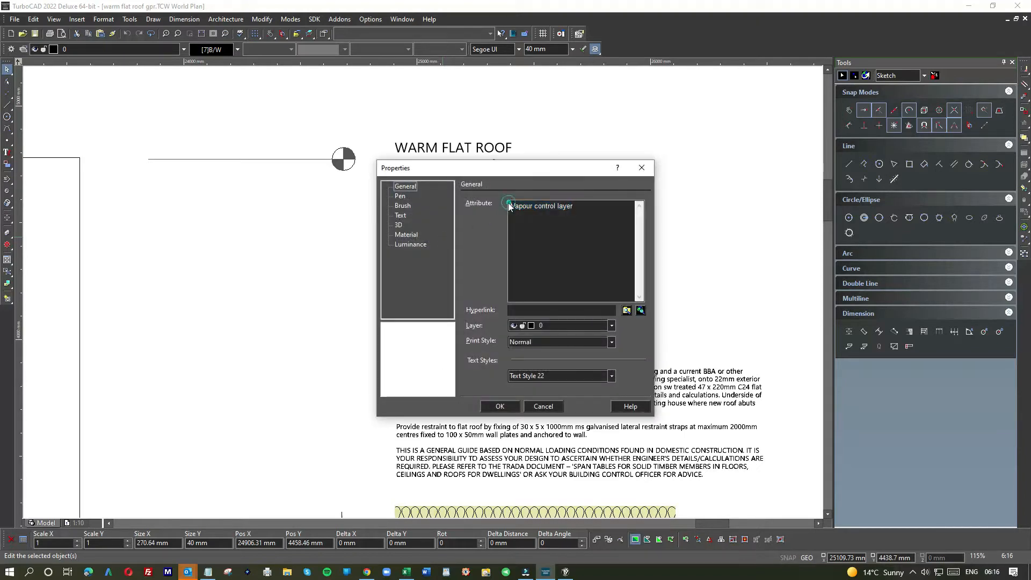
text(03:)
click(500, 405)
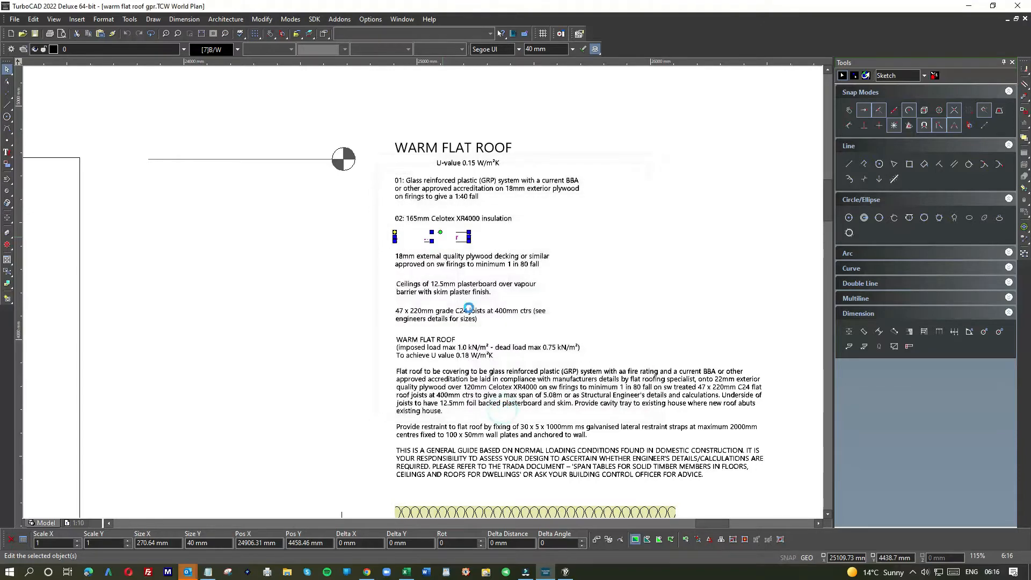
click(572, 221)
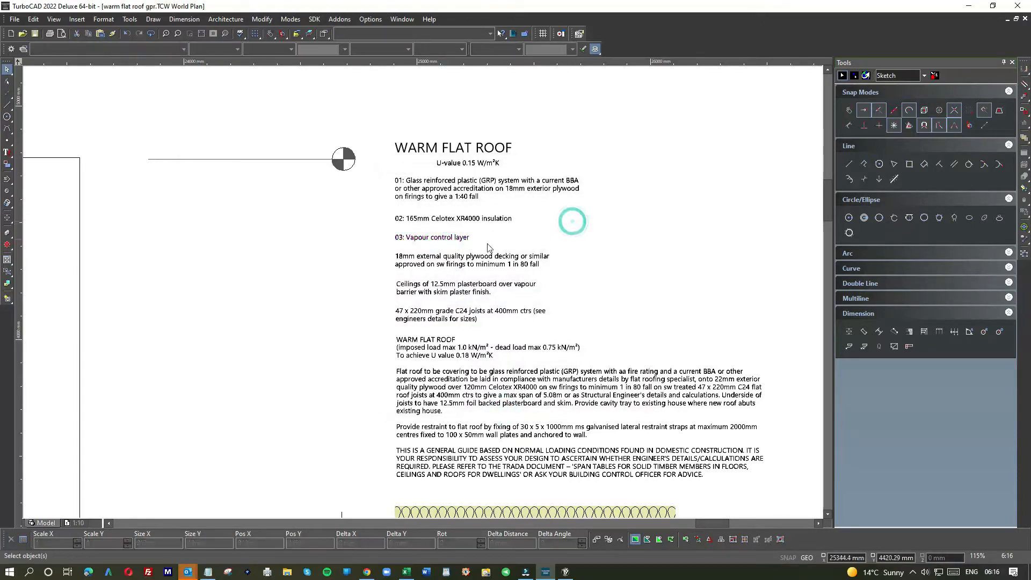
Step: Insert "04:" at the start of the 18mm external quality plywood decking note and finish the text edit
click(428, 260)
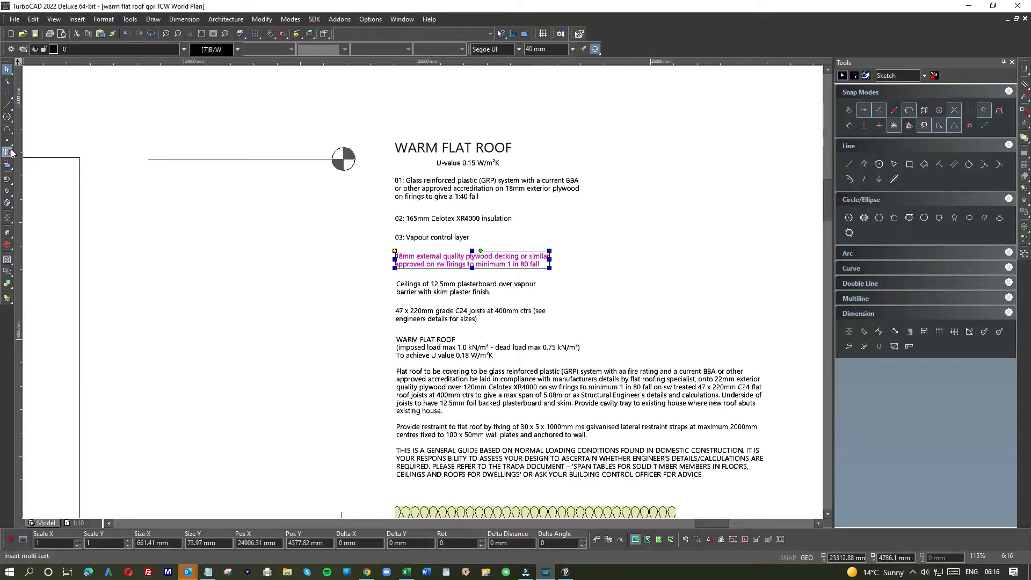
double_click(430, 259)
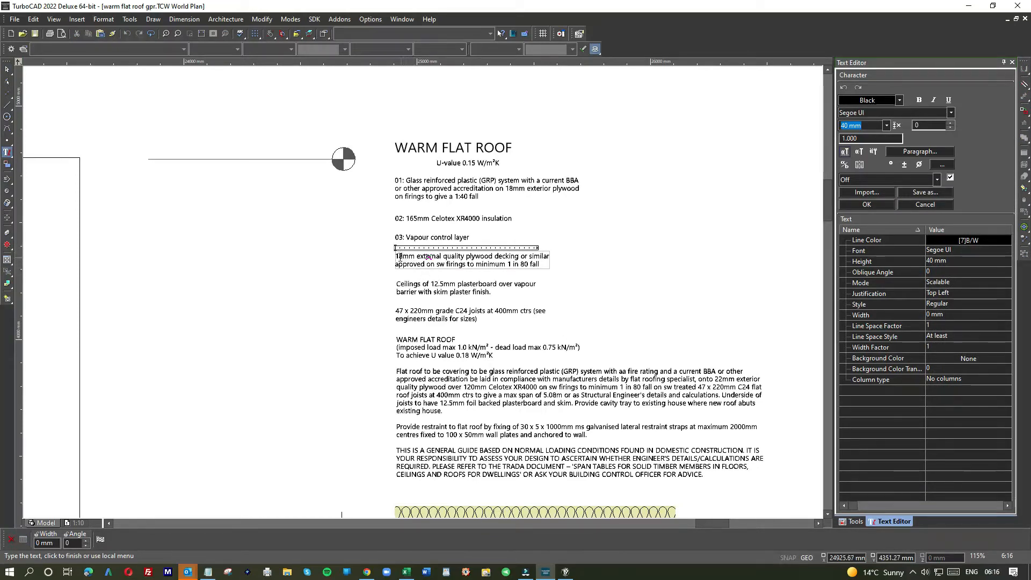
click(397, 256)
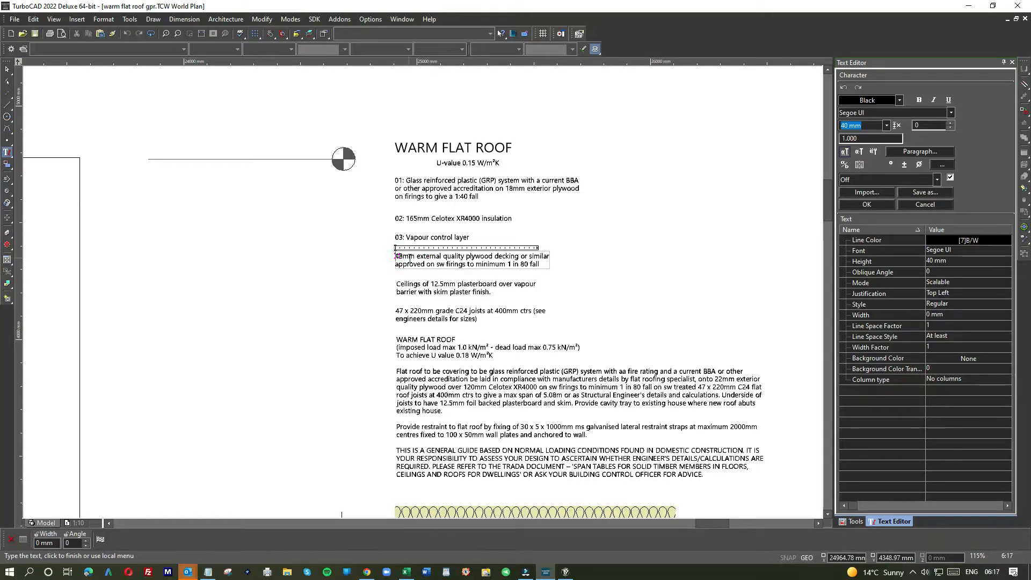
text(04:)
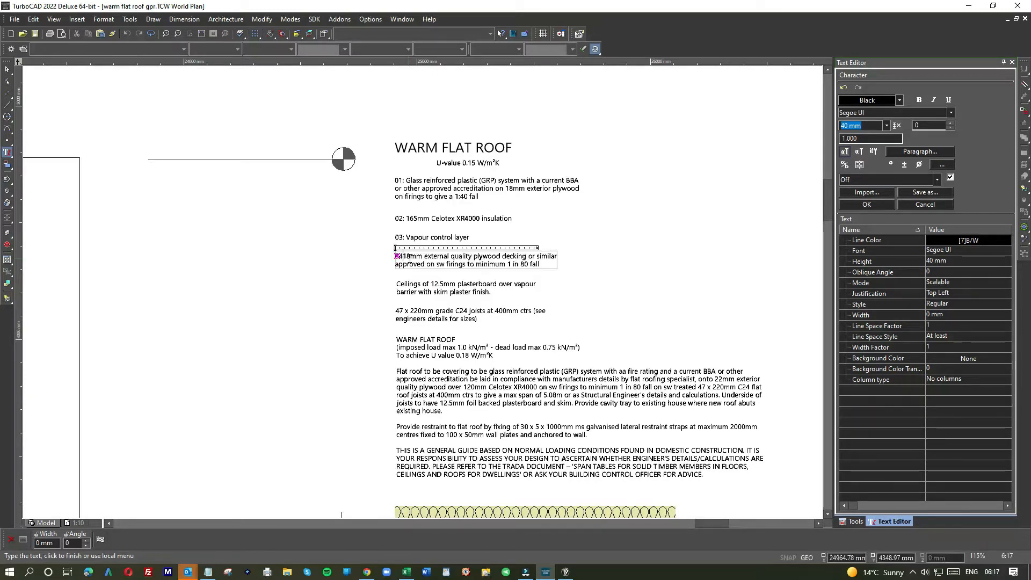
click(609, 258)
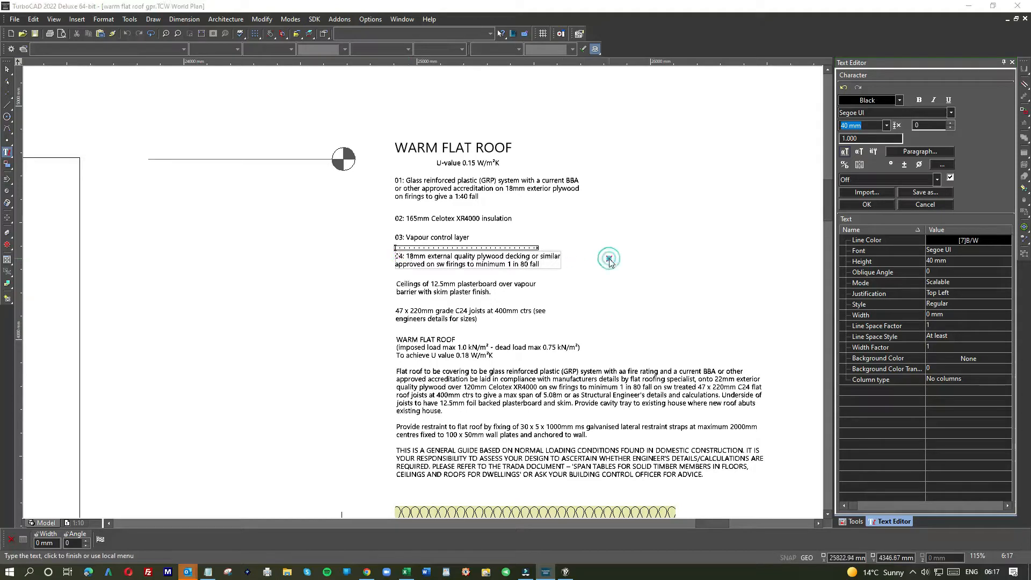
click(7, 69)
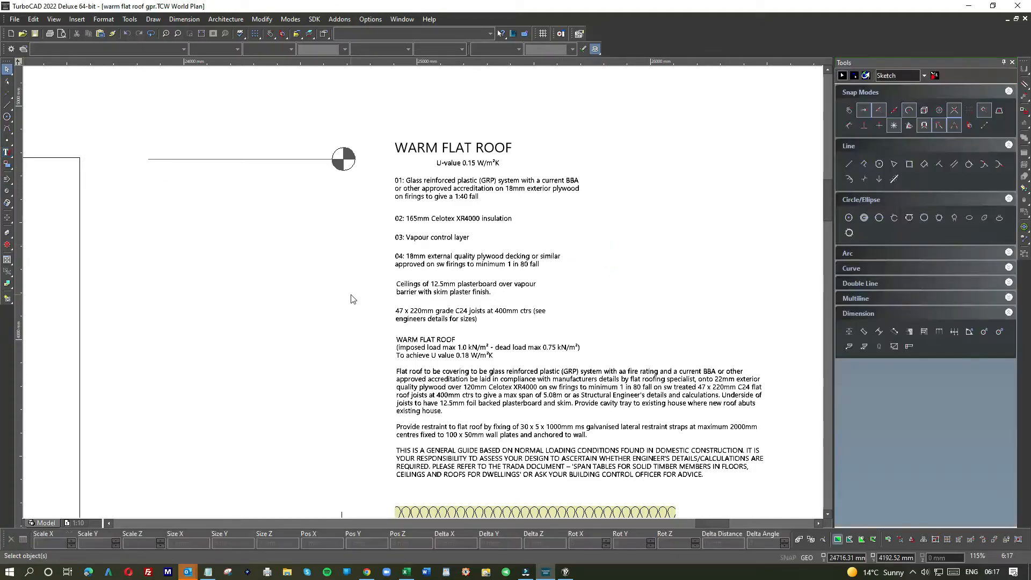
Step: Insert "05:" at the start of the note on 12.5mm plasterboard ceilings
click(436, 290)
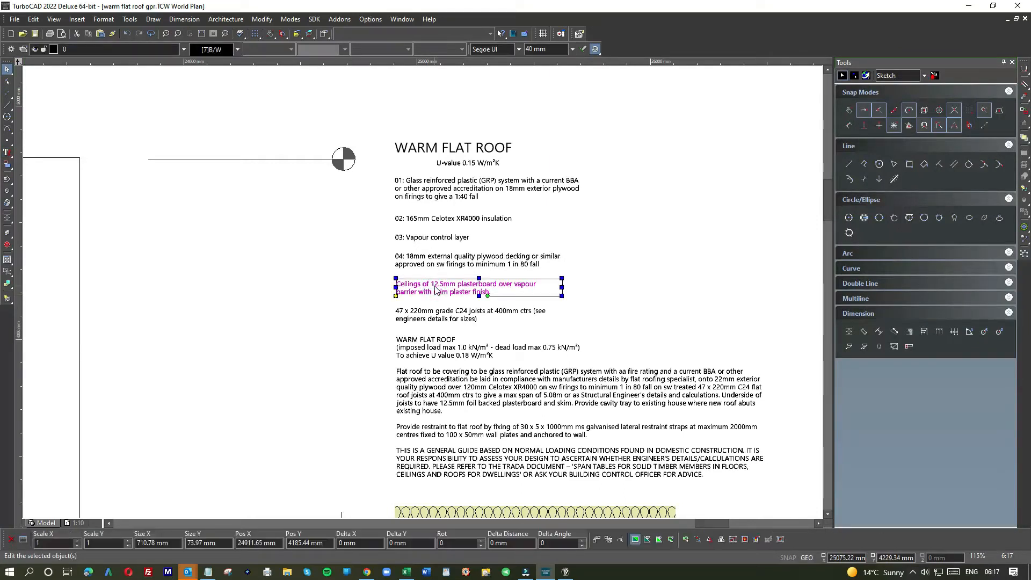
double_click(425, 291)
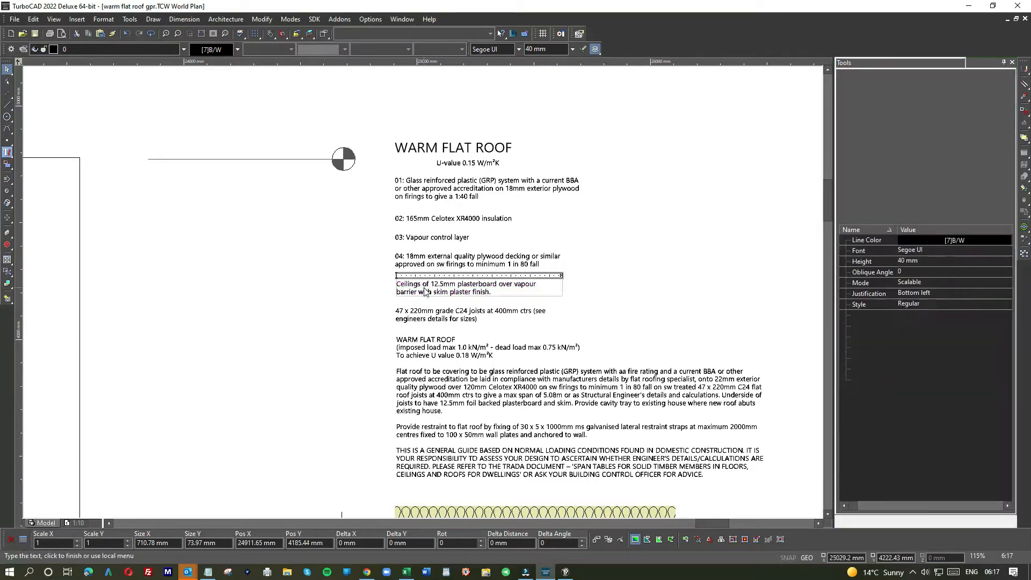
click(396, 285)
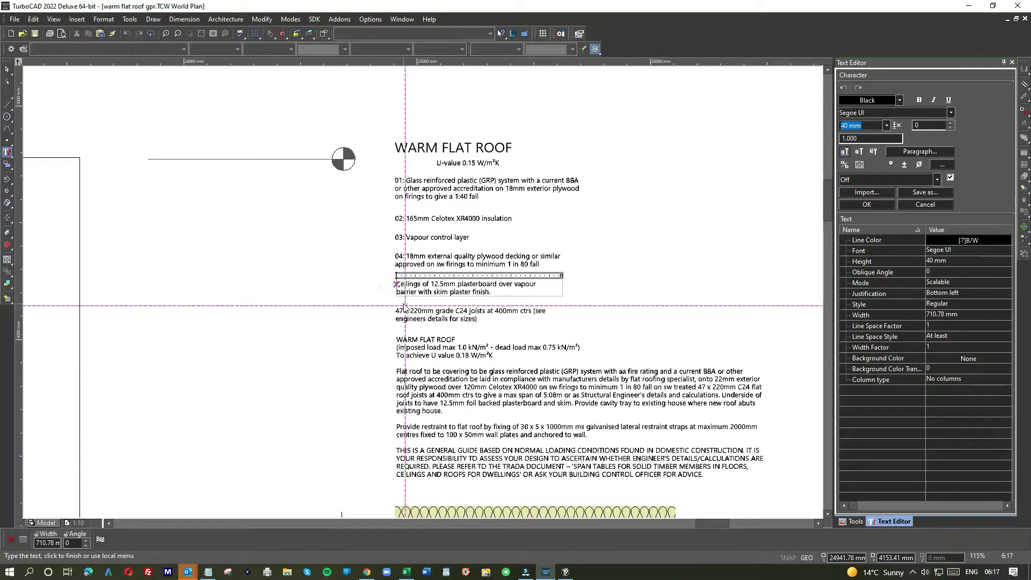
text(05)
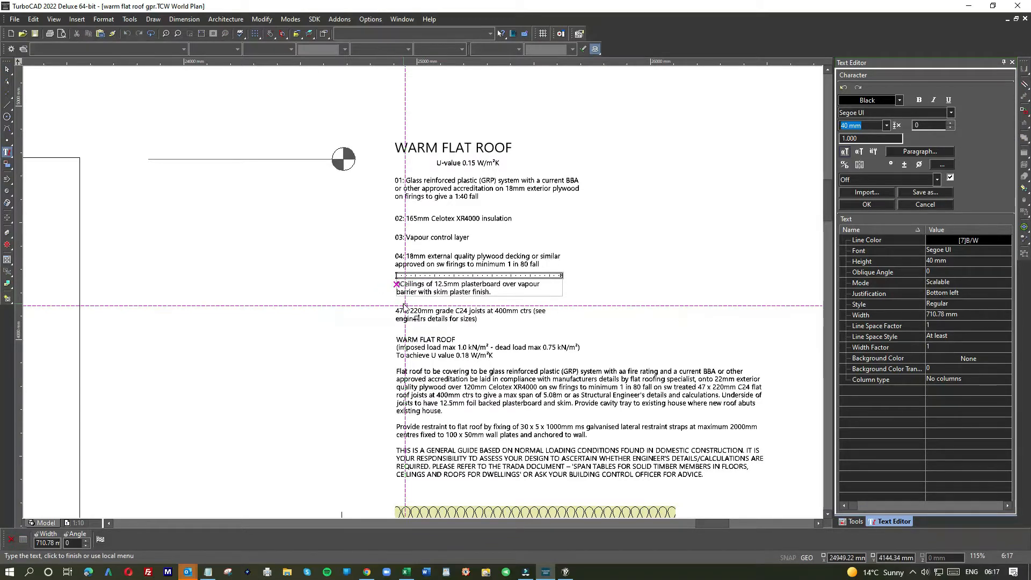
text(:)
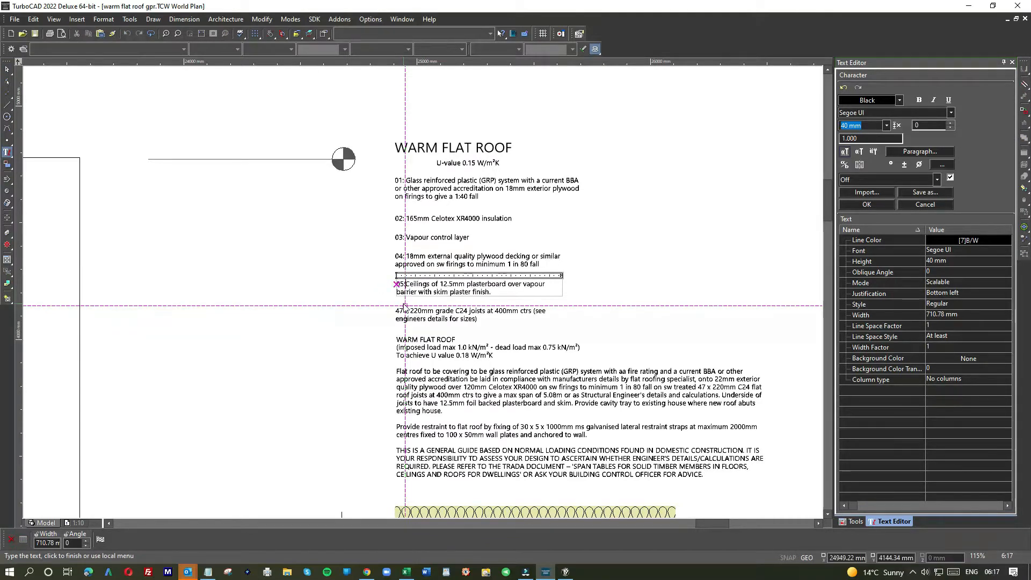
click(612, 261)
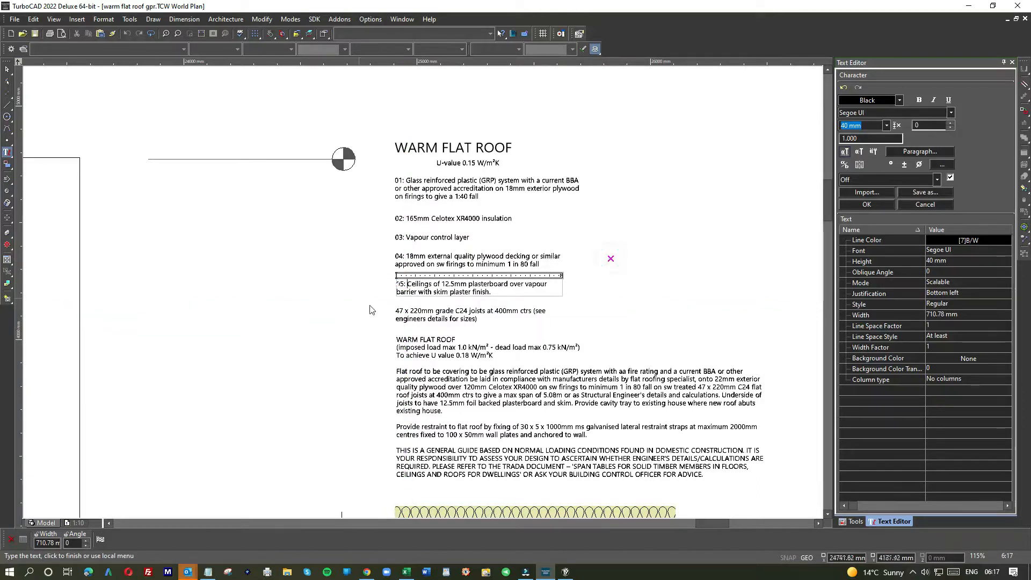
Step: Insert "06:" in front of the 47 x 220mm grade C24 joists note and finish the text edit
click(458, 316)
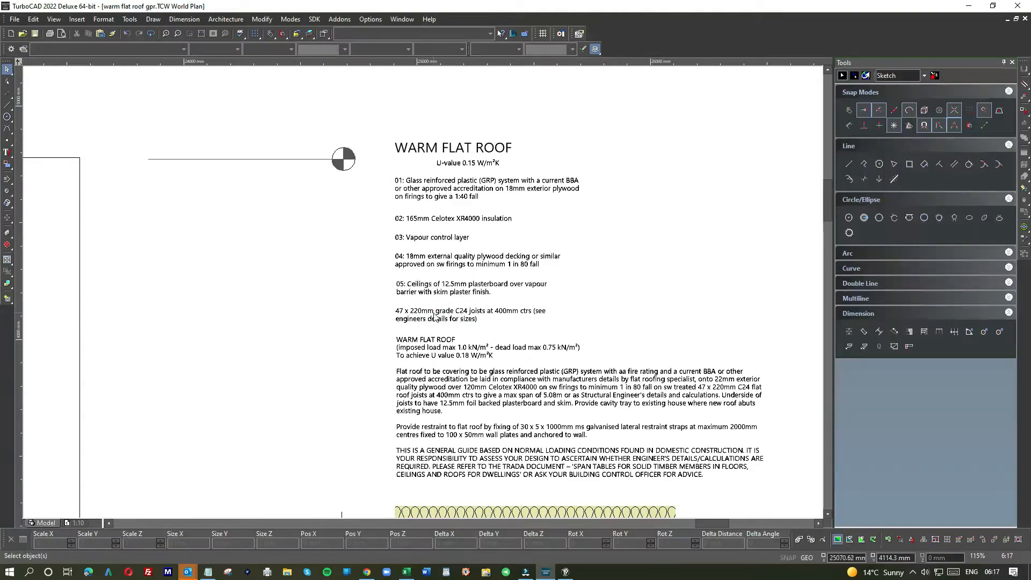
click(434, 317)
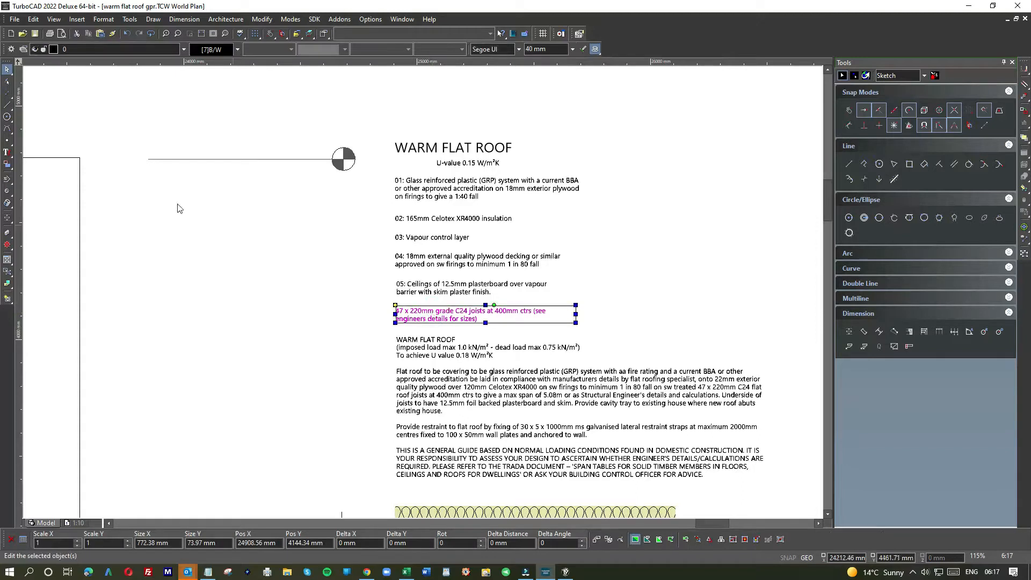
click(7, 152)
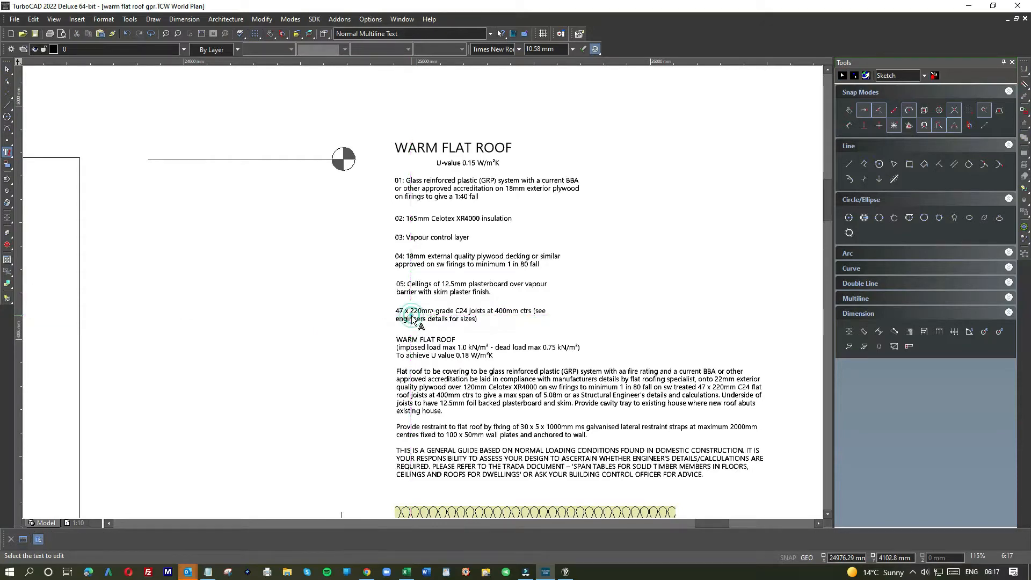
click(400, 305)
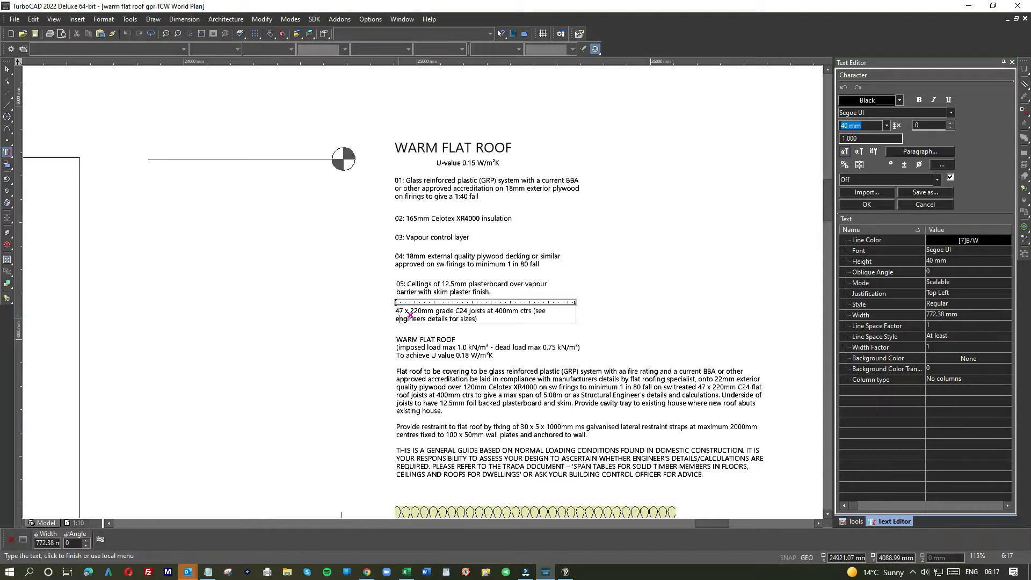
text(06:)
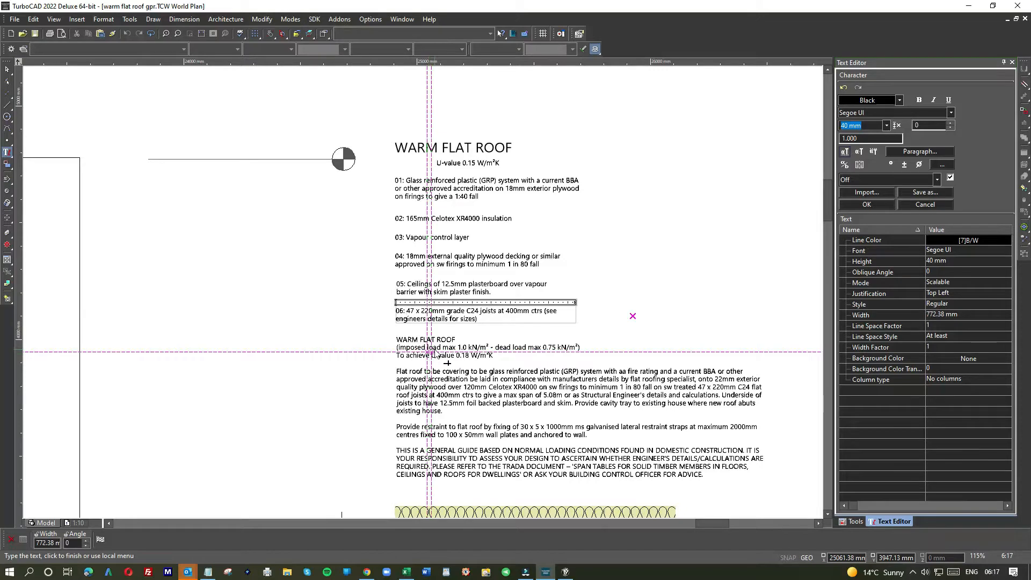
click(422, 346)
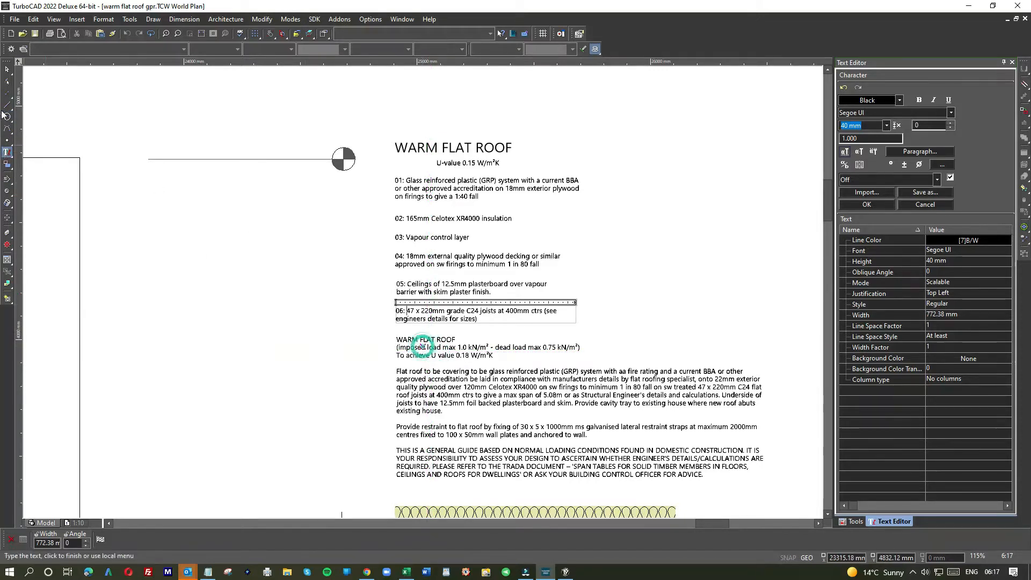
click(7, 68)
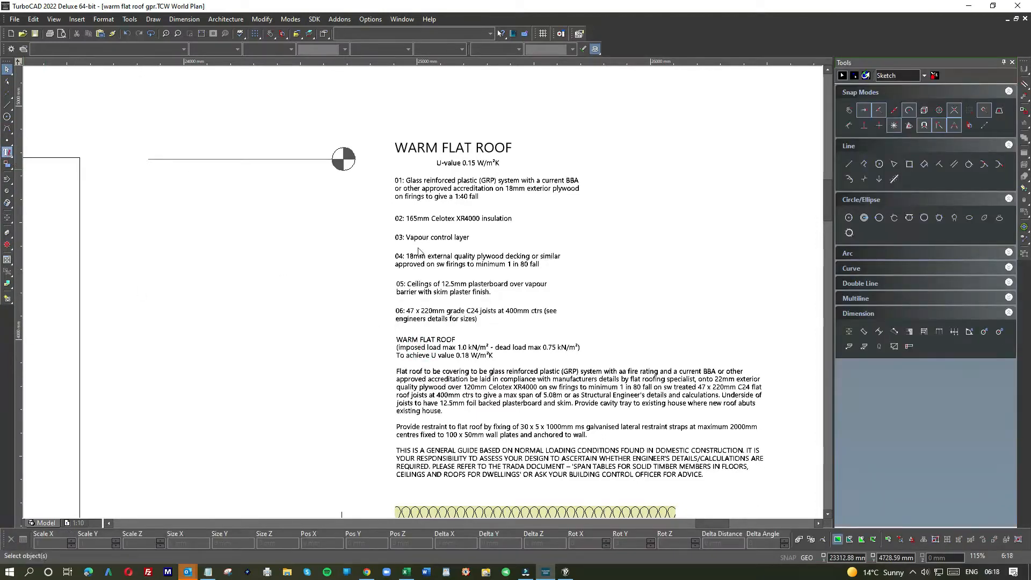
double_click(429, 354)
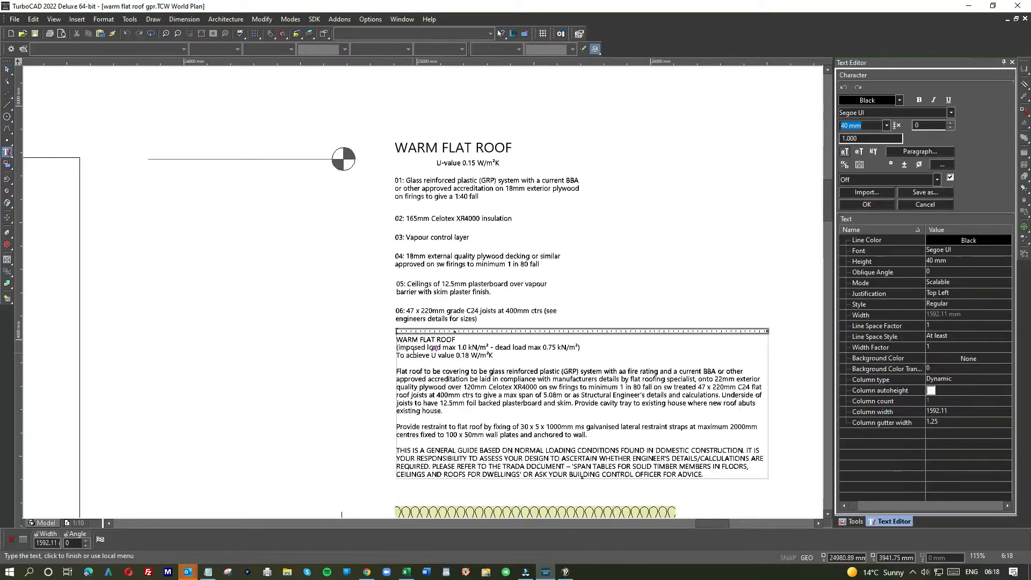
scroll(414, 377, down, 1)
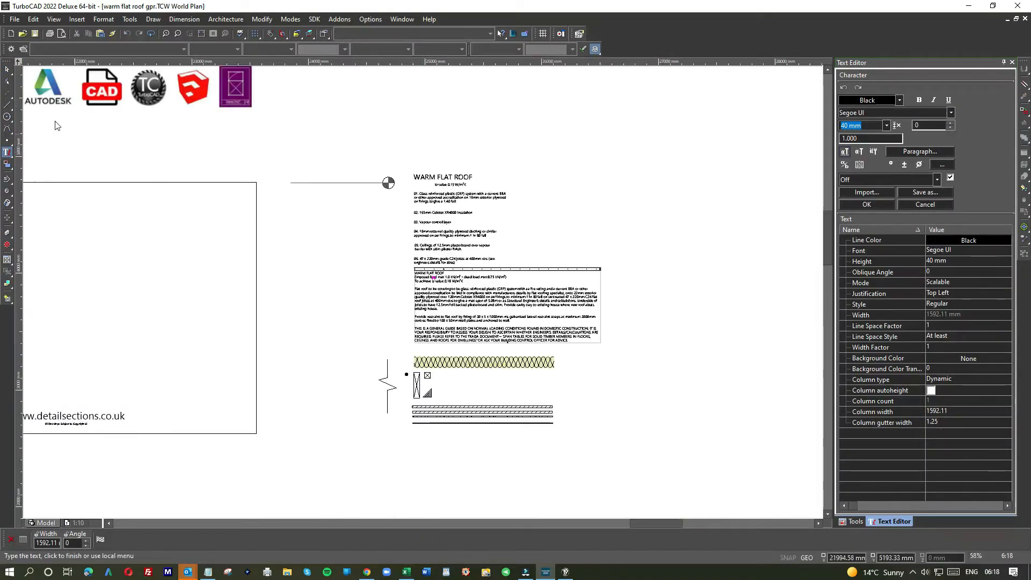
click(8, 68)
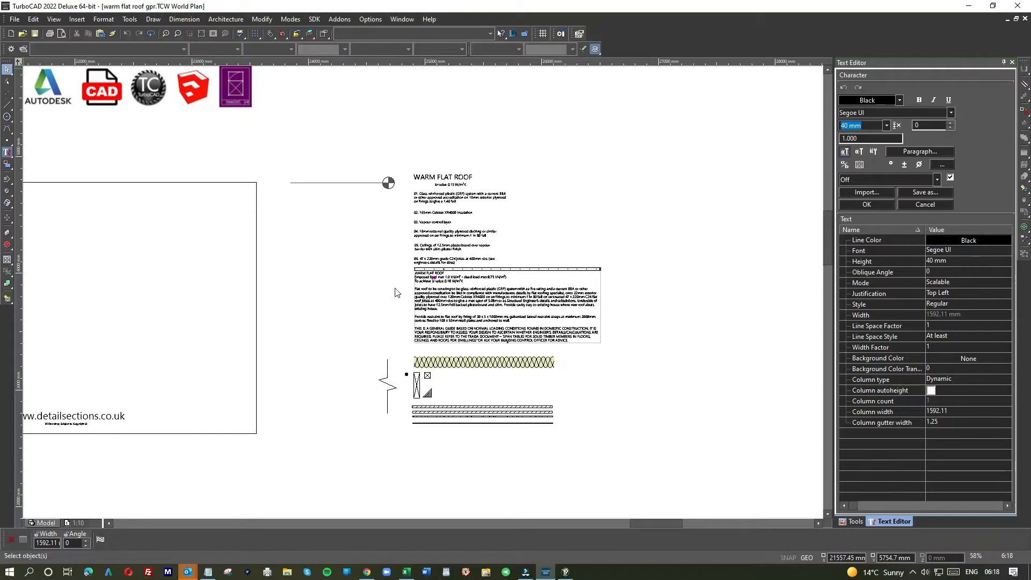
Step: Move the crossed 50 x 220 mm joist section from the component symbols into the empty drawing frame
scroll(402, 225, down, 1)
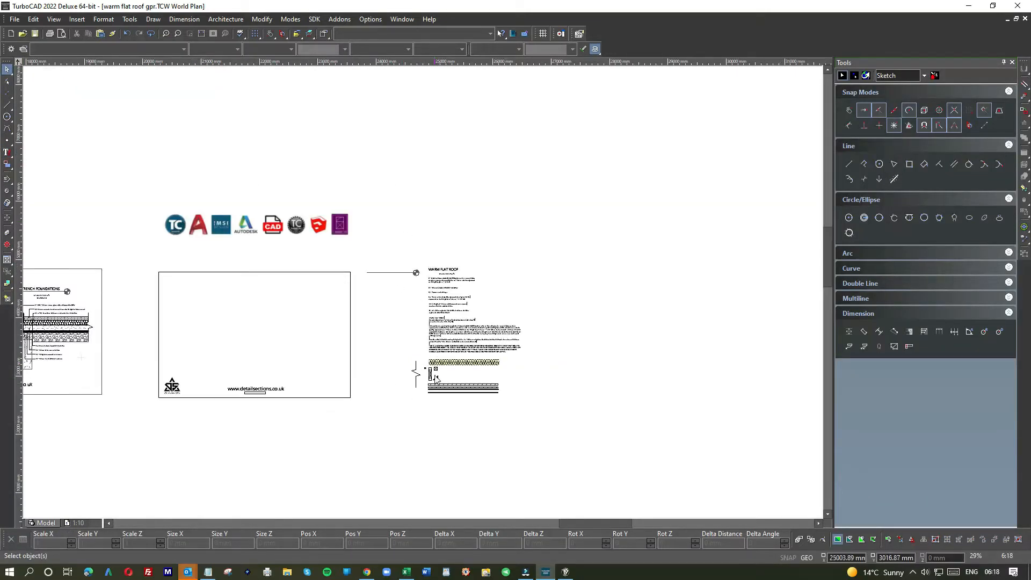
scroll(436, 378, up, 2)
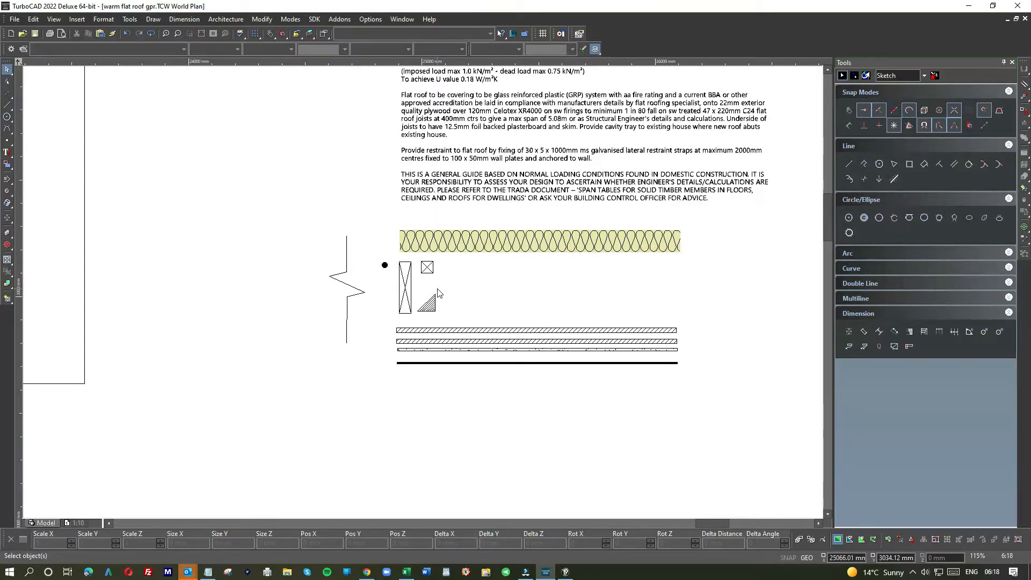
drag(394, 257, 418, 321)
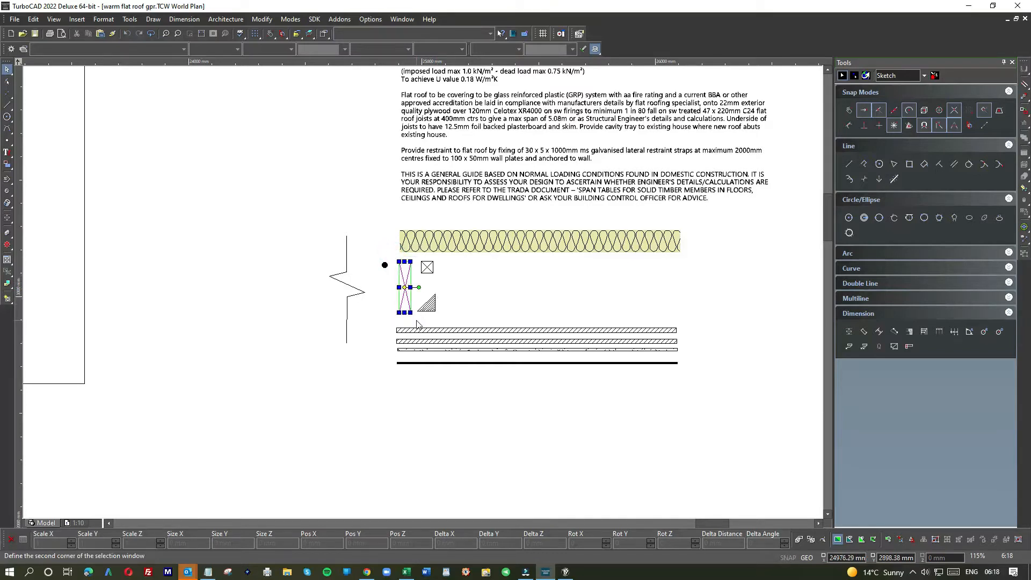
scroll(418, 321, down, 1)
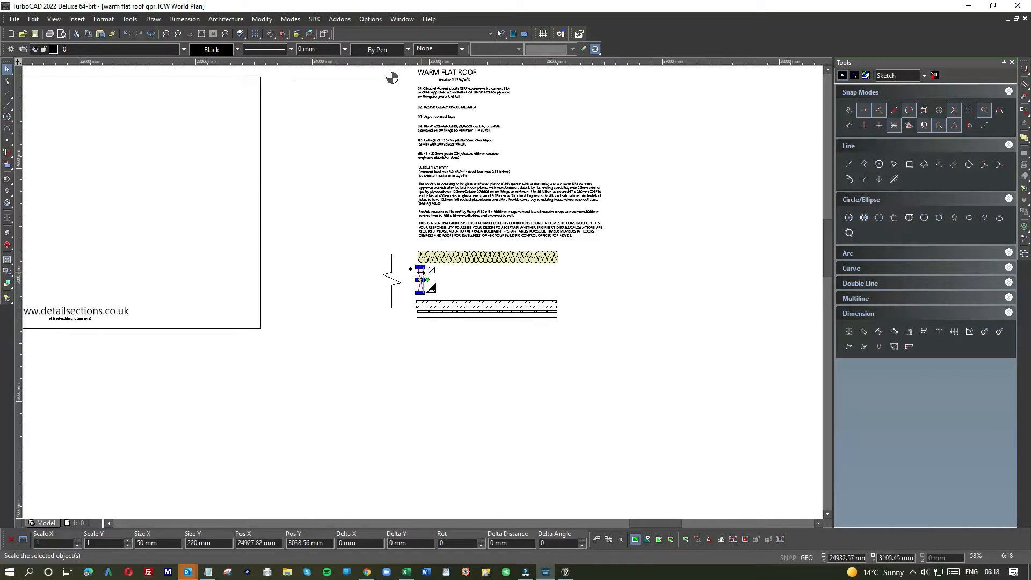
click(421, 277)
click(110, 220)
scroll(112, 221, down, 1)
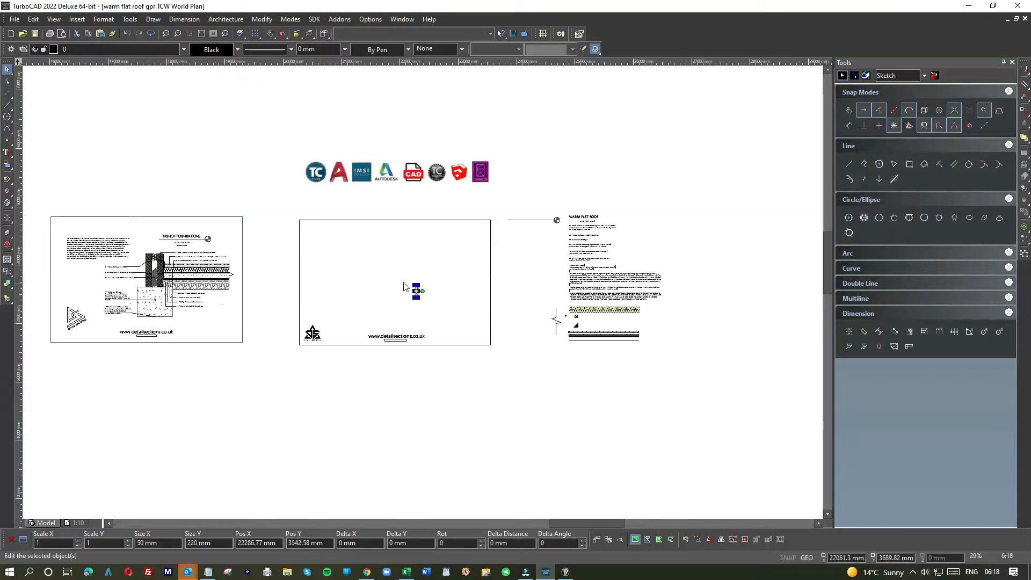
Step: Draw a horizontal baseline from the joist's lower left corner, extending well past its right side
scroll(424, 295, up, 3)
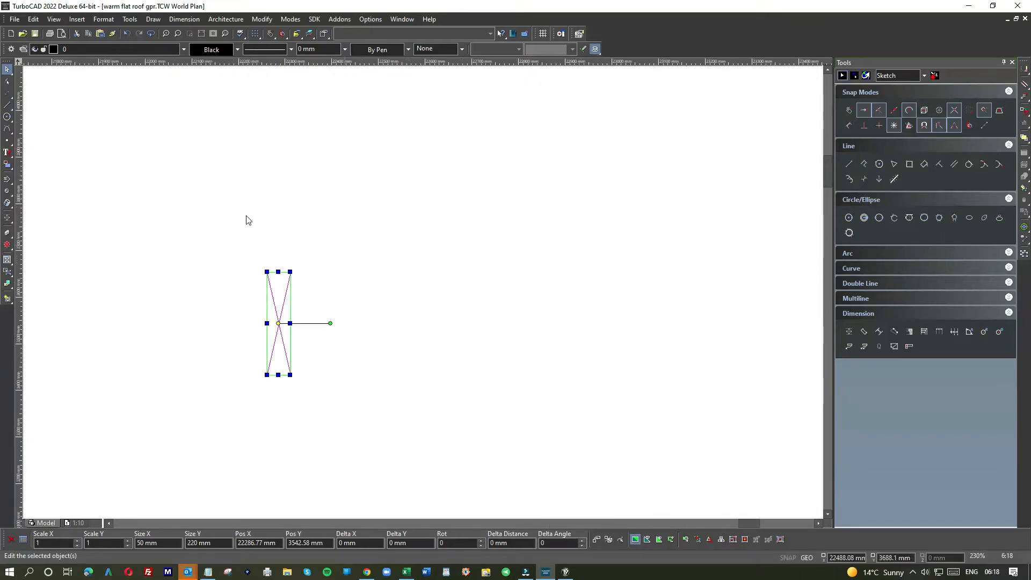
click(8, 105)
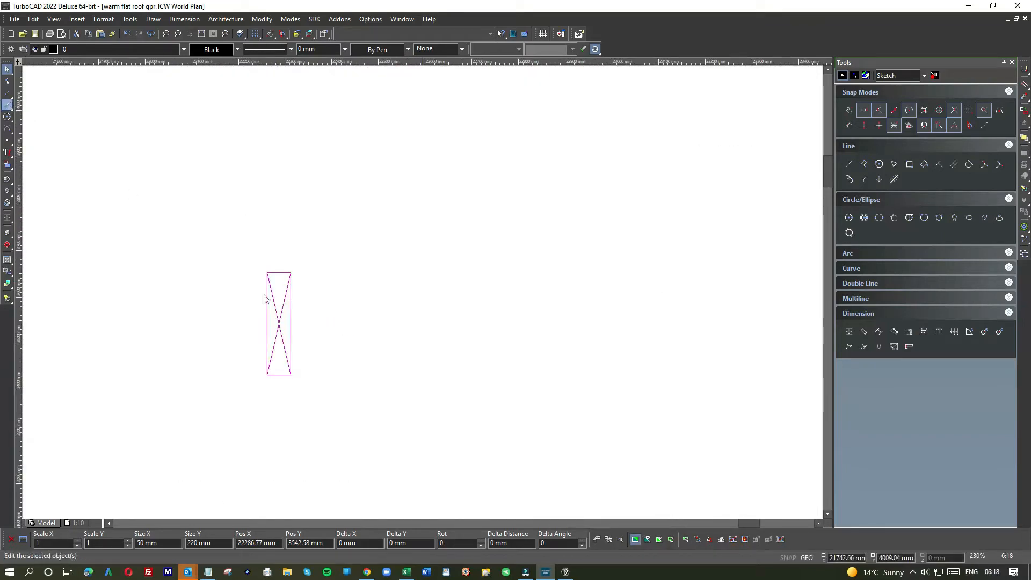
click(267, 375)
click(678, 375)
key(Escape)
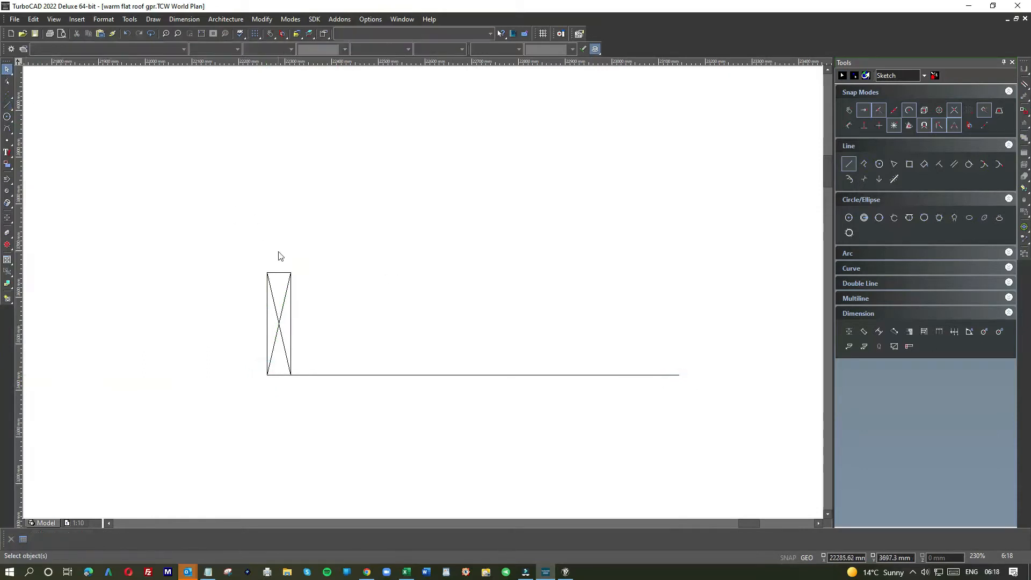
Step: Draw a vertical centreline through the joist from the middle of its top edge down to the baseline
click(7, 105)
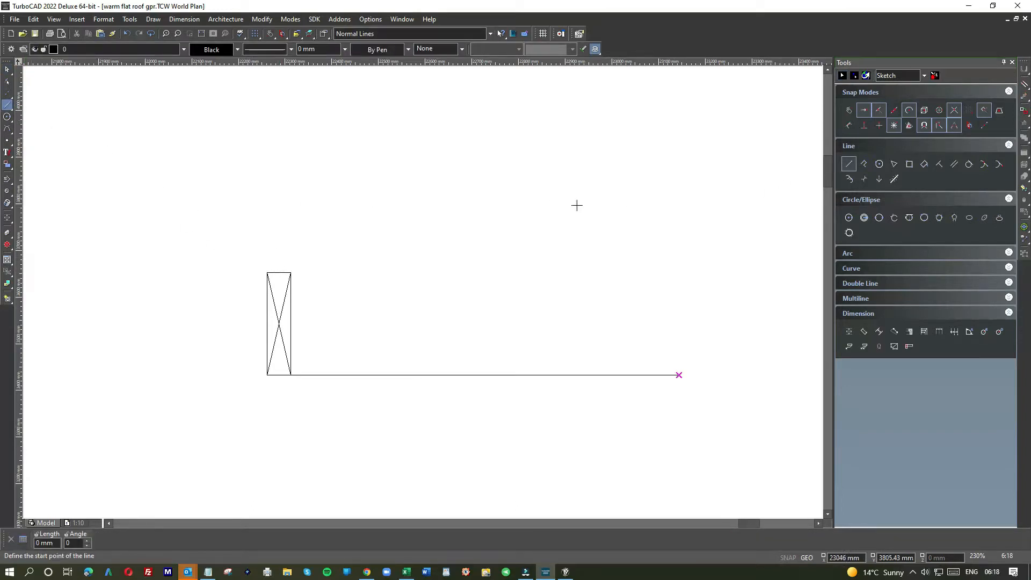
scroll(282, 270, up, 3)
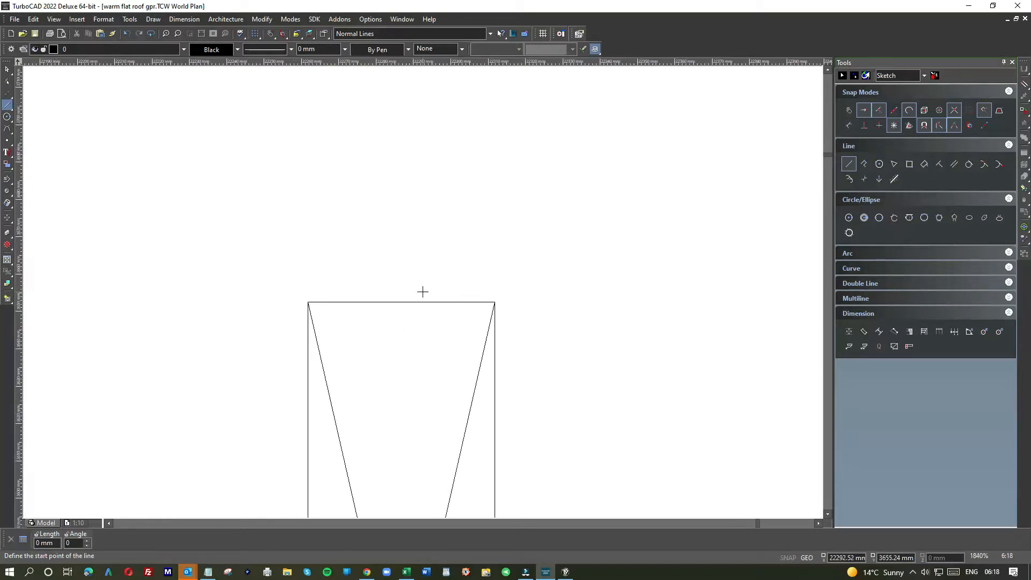
click(7, 70)
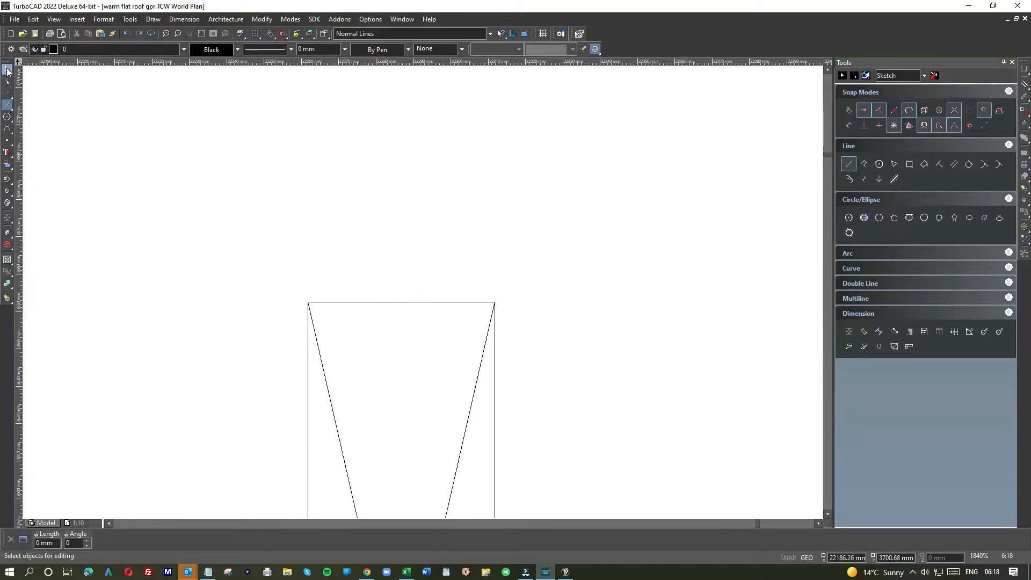
click(397, 303)
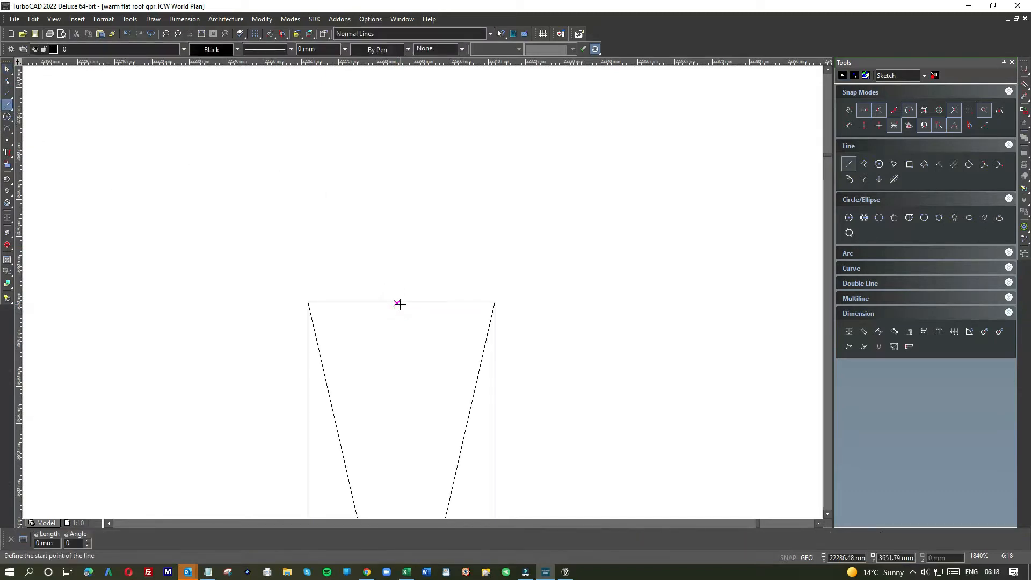
click(399, 303)
scroll(421, 290, down, 2)
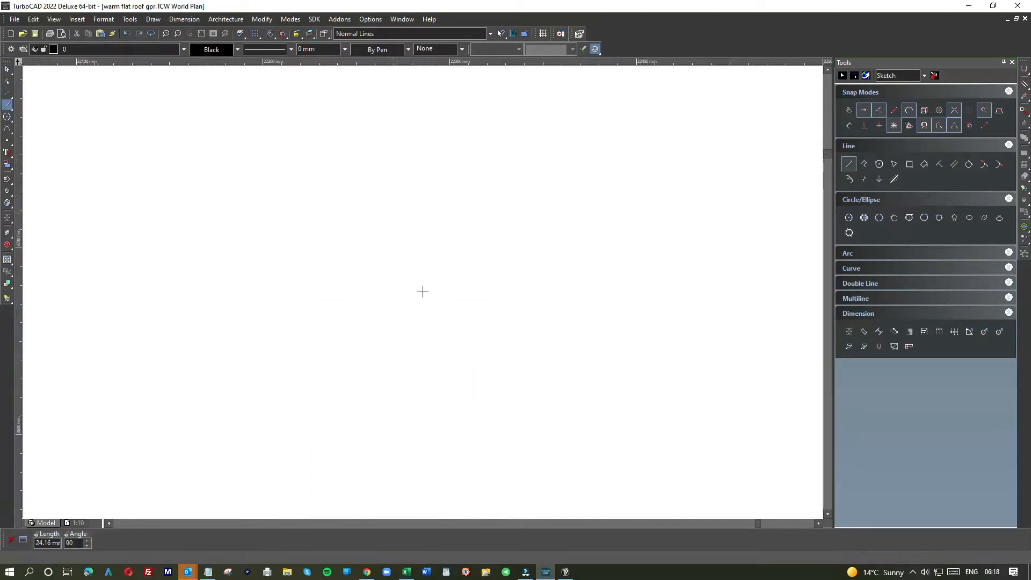
click(414, 488)
Step: Make a parallel copy of the joist's centreline with an offset of -400 mm
click(954, 164)
click(418, 302)
key(Tab)
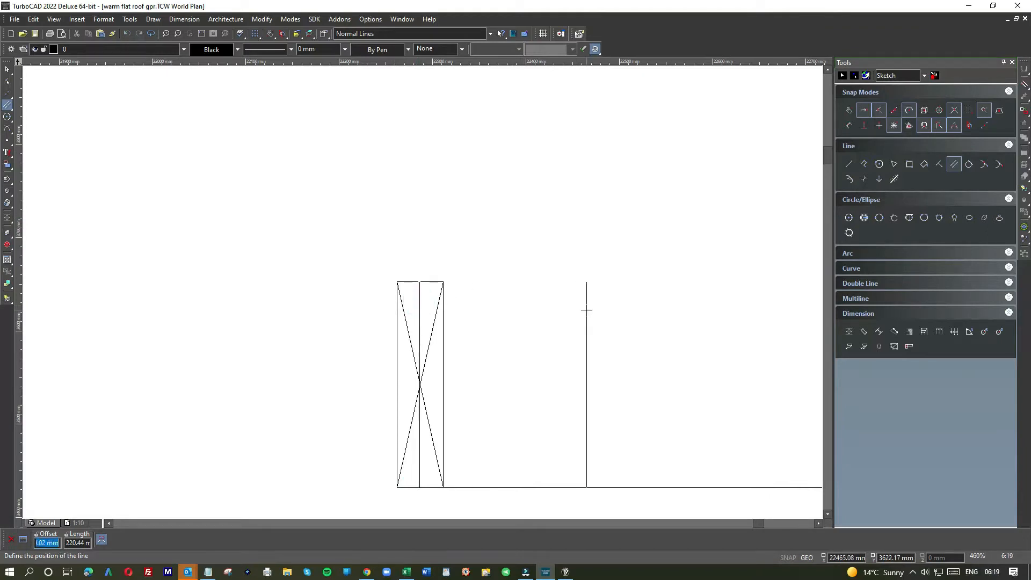
text(-400)
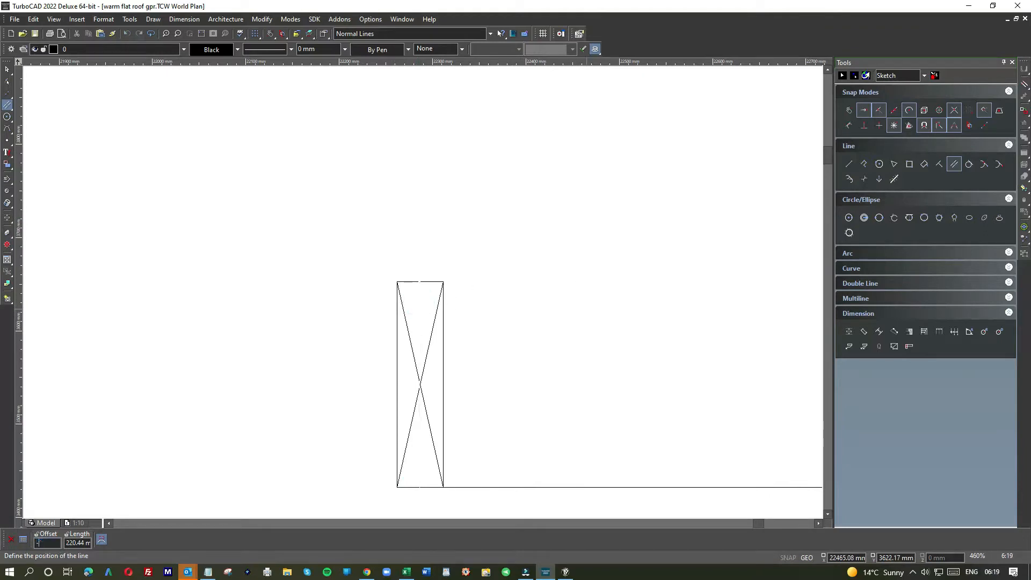
key(Return)
Step: Make a parallel copy of the joist's centreline 400 mm to its right
scroll(585, 308, down, 1)
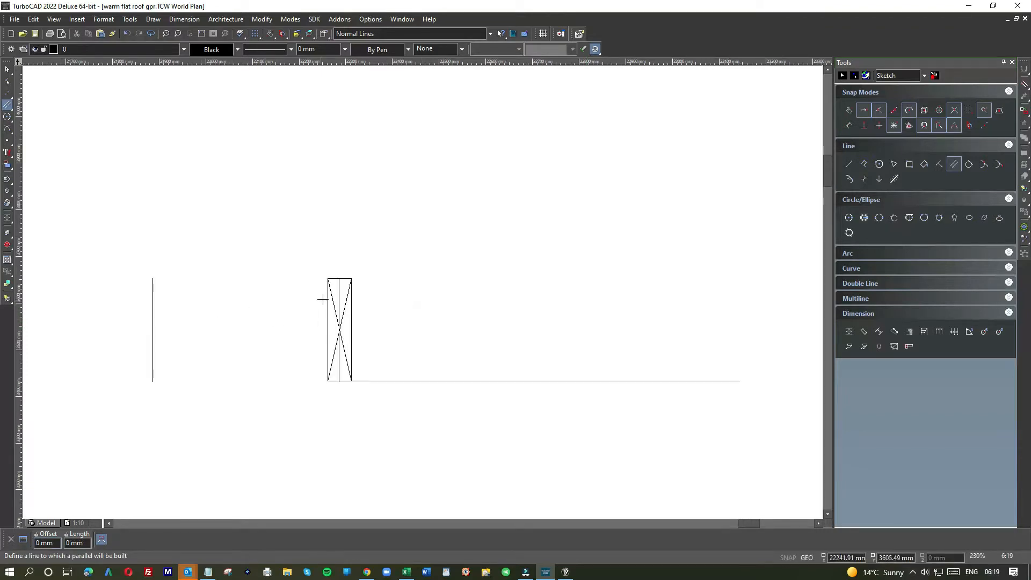
scroll(322, 299, up, 1)
scroll(424, 288, up, 1)
click(434, 275)
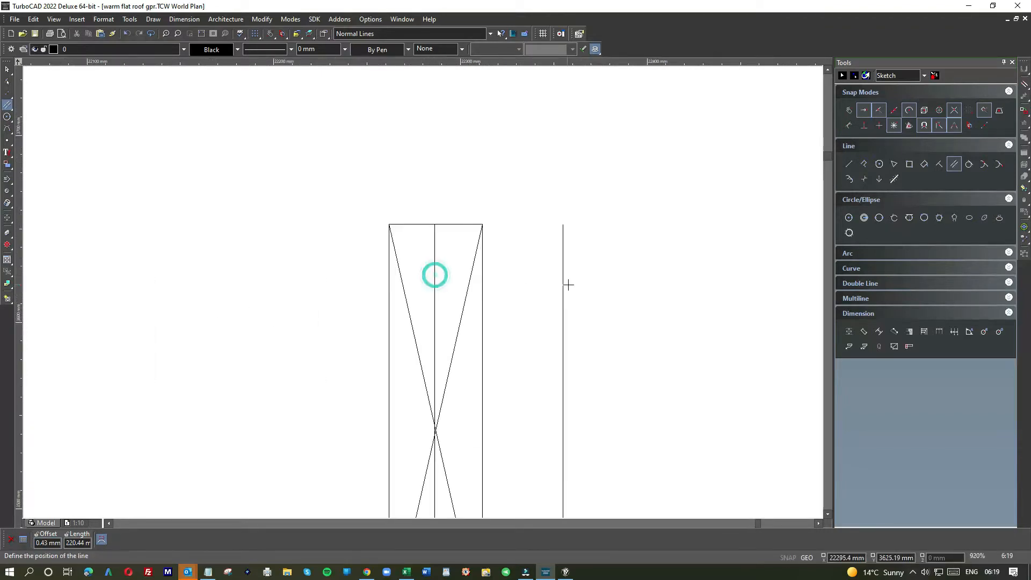
text(400)
key(Return)
Step: Add two more parallel setting-out lines, each offset 400 mm to the right of the previous one
scroll(501, 326, down, 2)
scroll(421, 290, down, 1)
click(448, 288)
text(400)
key(Return)
scroll(481, 288, down, 1)
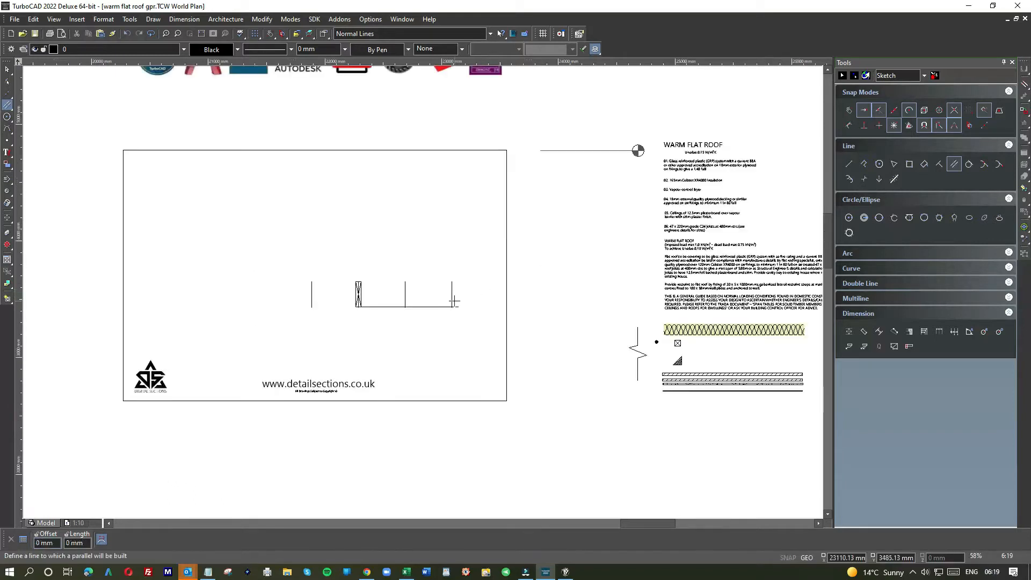
click(452, 291)
text(400)
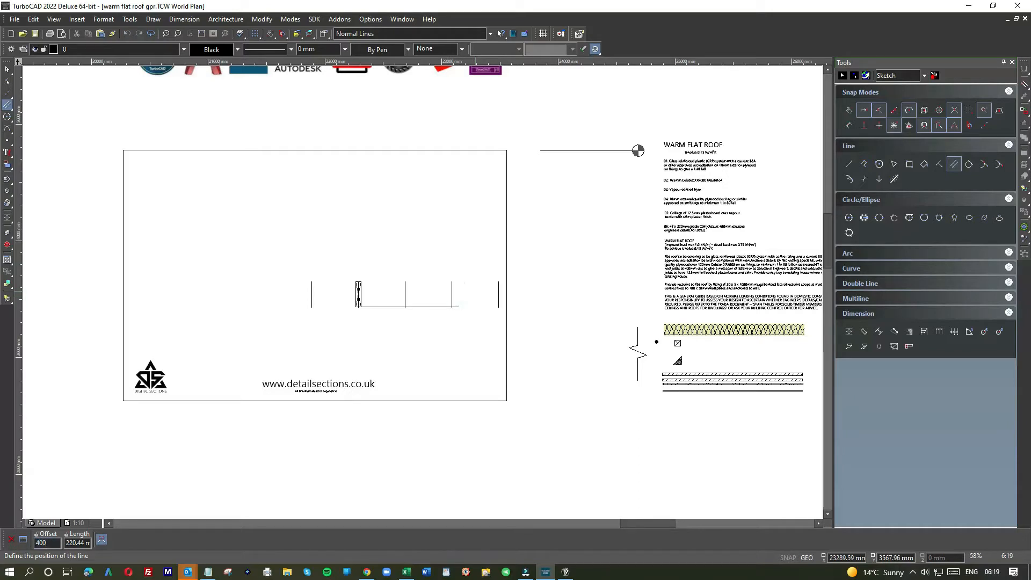
key(Return)
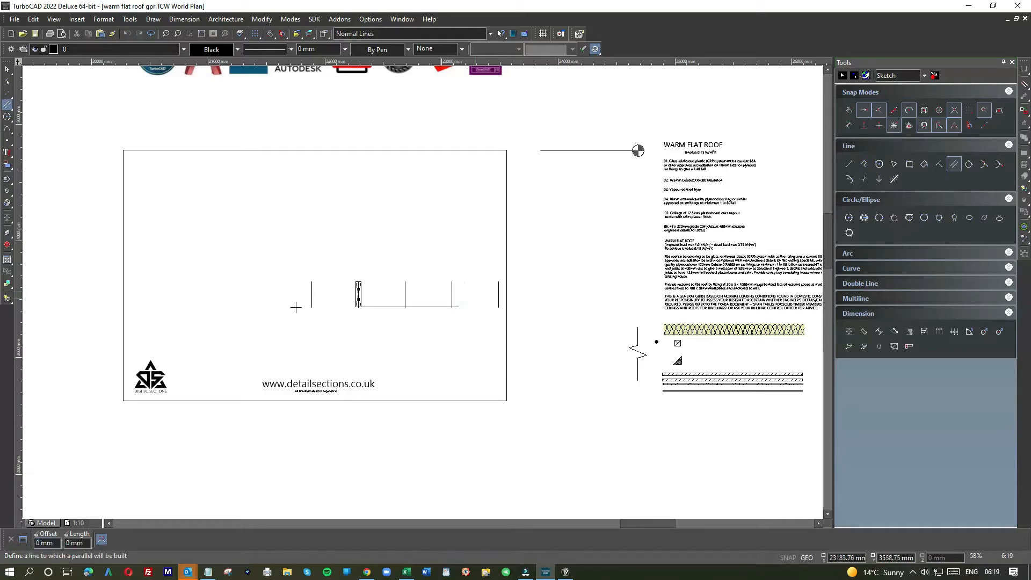
Step: Delete the stray vertical line to the left of the joist
click(7, 69)
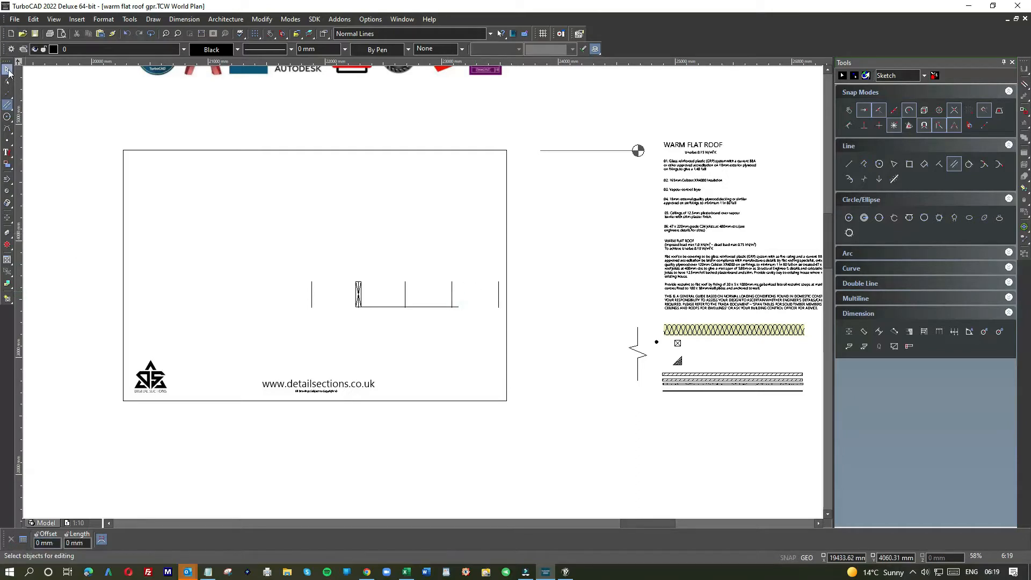
click(313, 295)
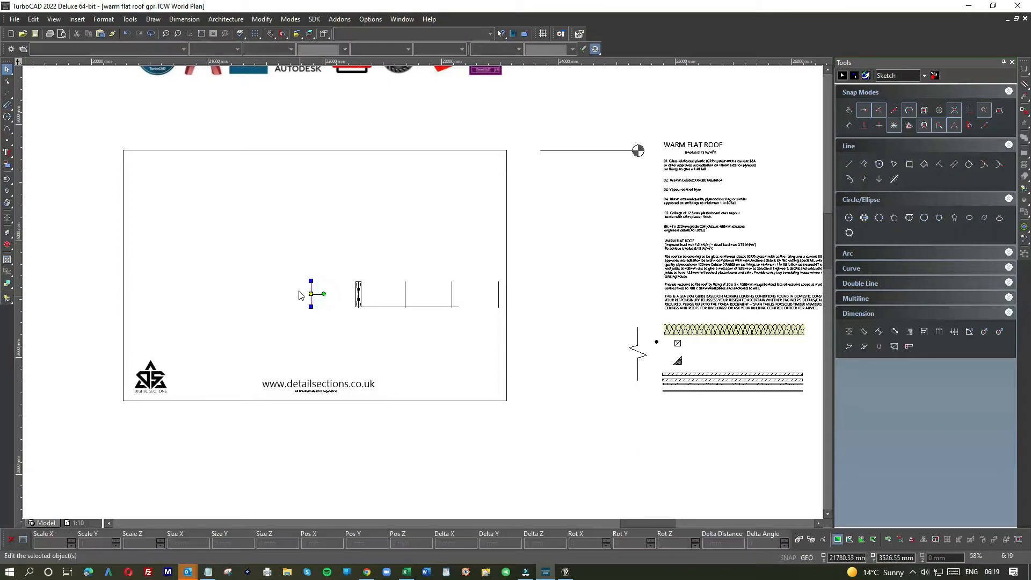
key(Delete)
Step: Move the joist, baseline and setting-out lines together about 727 mm left and 110 mm up within the frame
scroll(368, 309, down, 2)
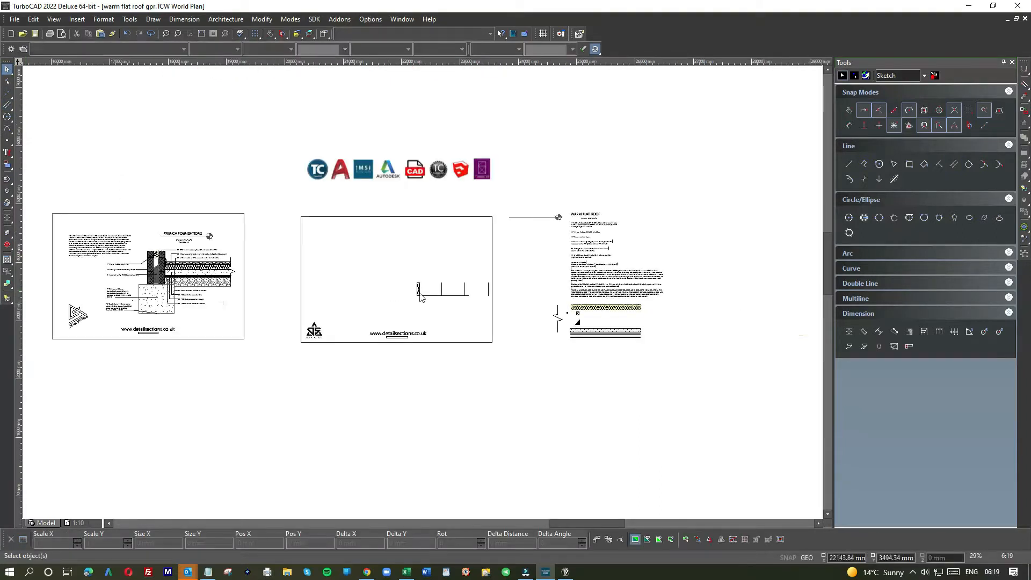
drag(397, 272, 488, 307)
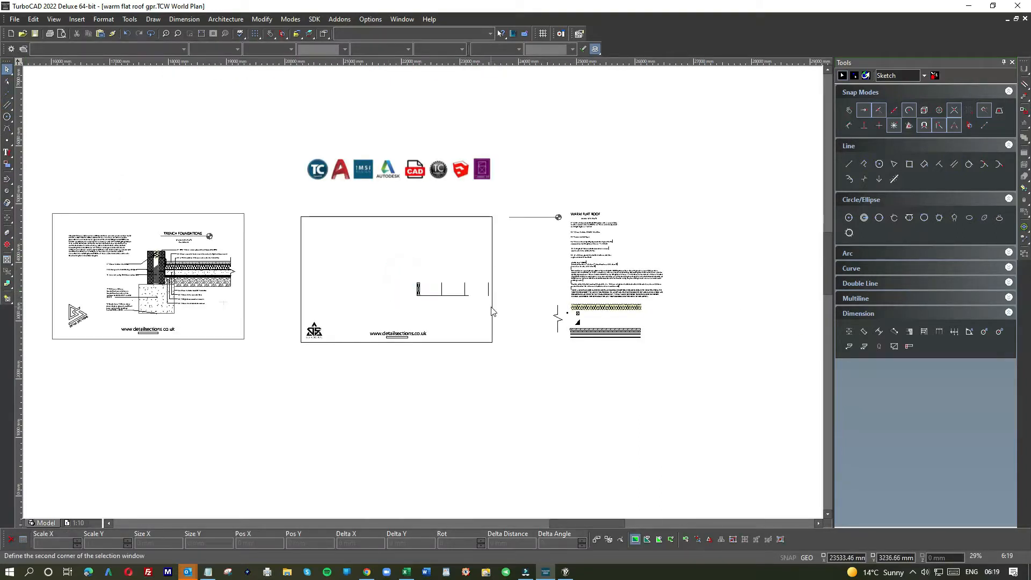
drag(428, 292, 387, 286)
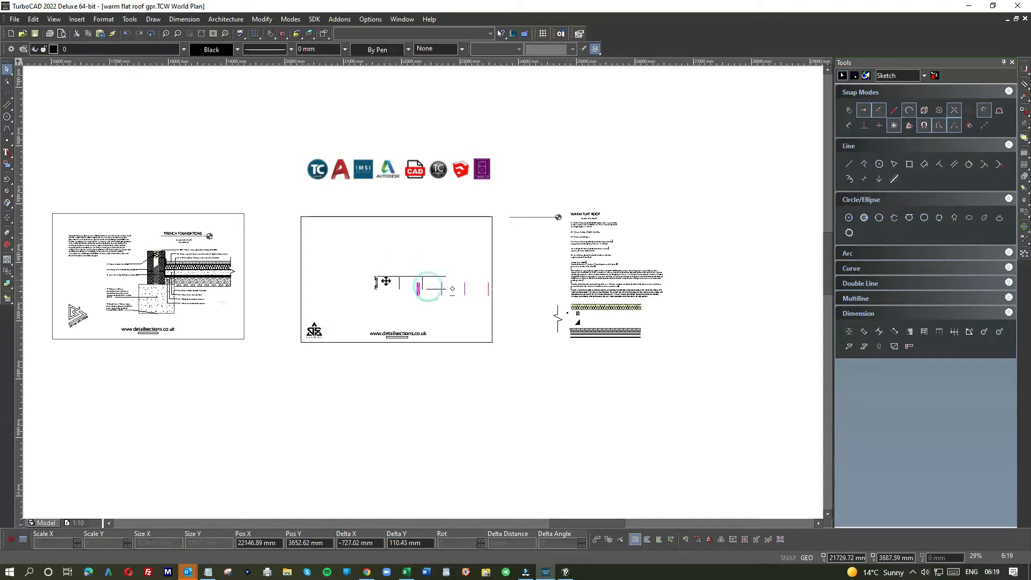
scroll(397, 290, up, 2)
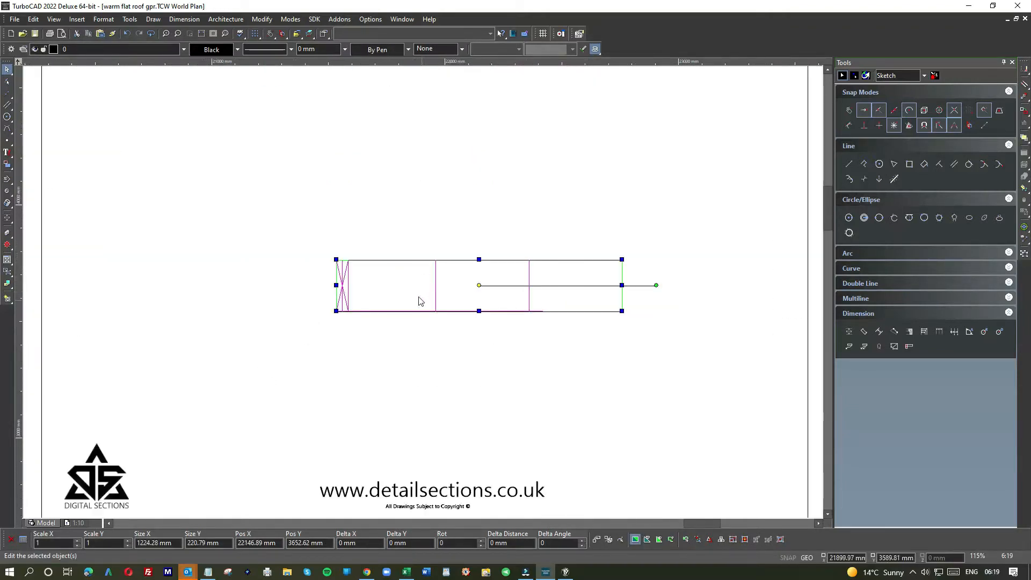
scroll(424, 296, up, 4)
click(325, 185)
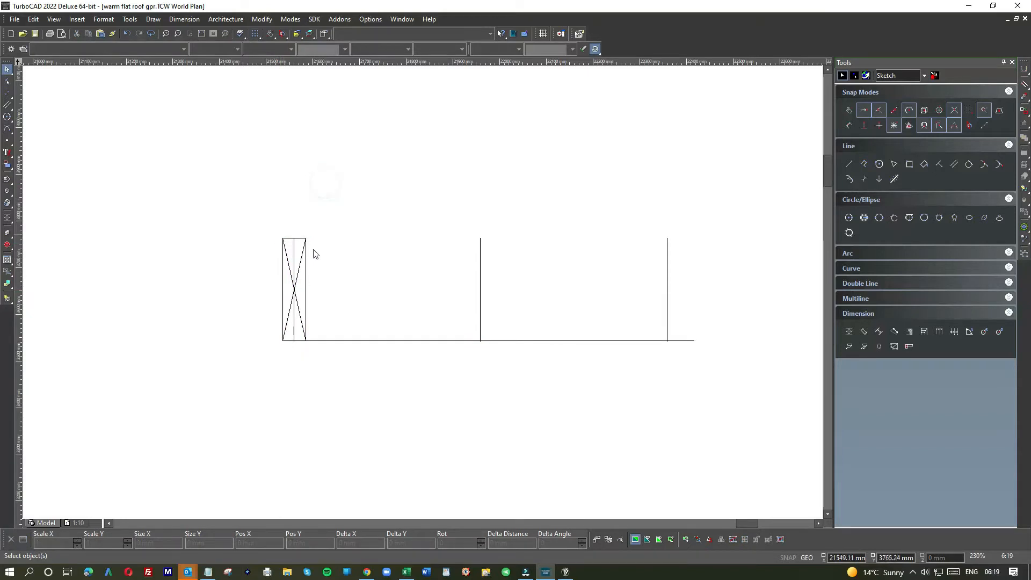
Step: Draw a horizontal line about 574 mm long above the joist, starting slightly to its left
click(309, 279)
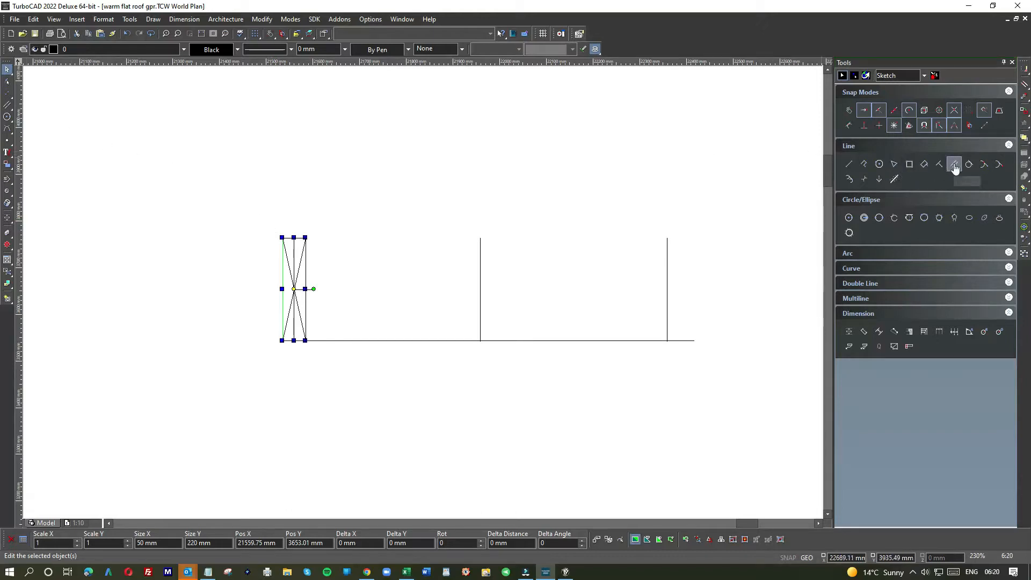
click(848, 164)
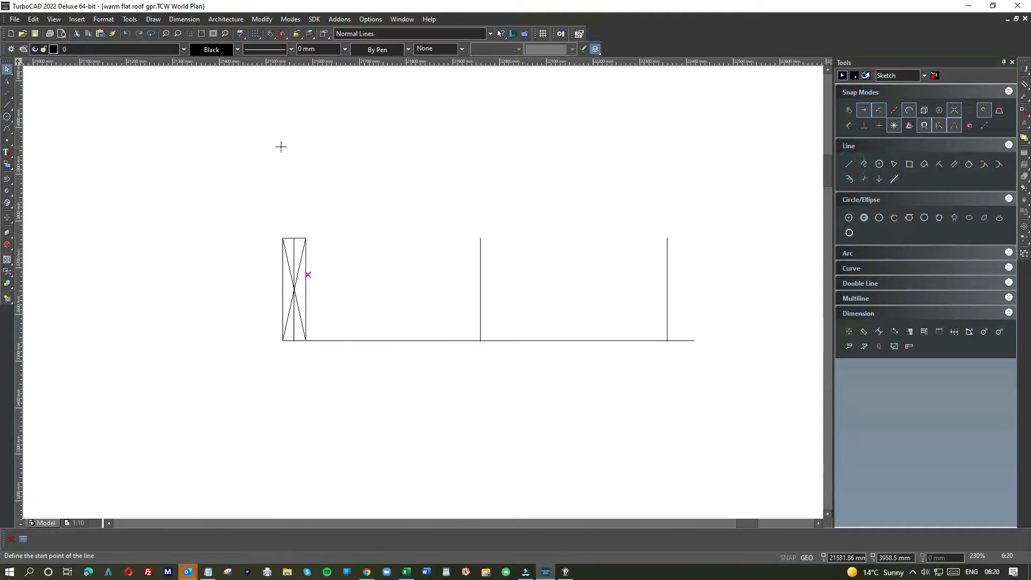
click(245, 138)
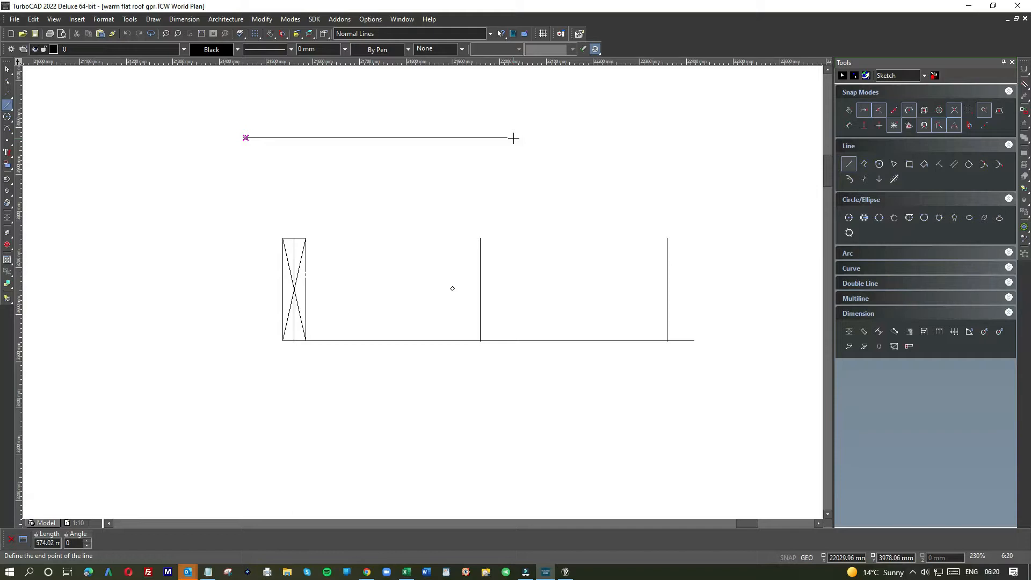
click(513, 138)
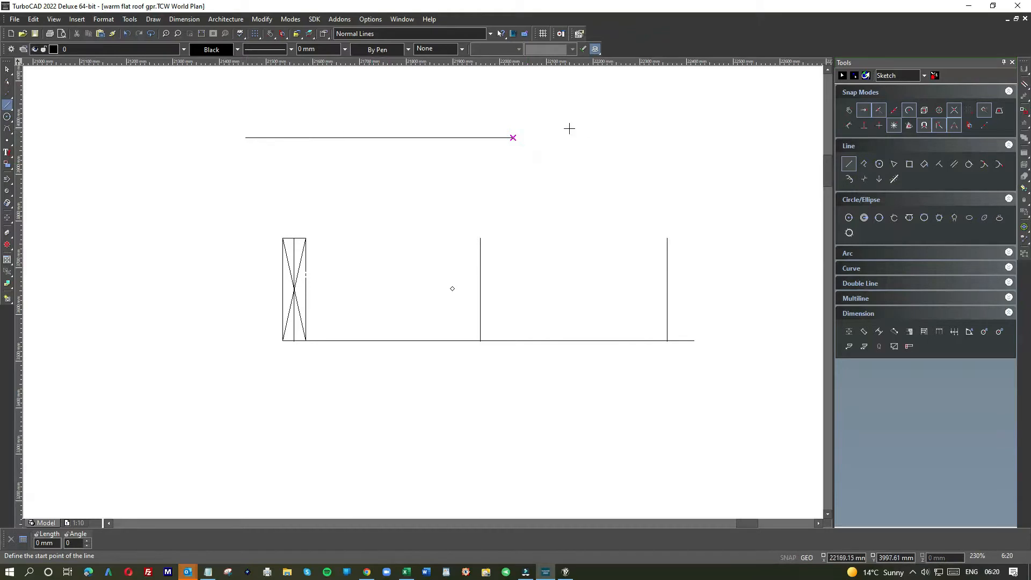
Step: Draw two short vertical lines downward, one on each side of the upper horizontal line's left end
click(847, 164)
click(235, 139)
click(234, 196)
click(257, 138)
click(258, 189)
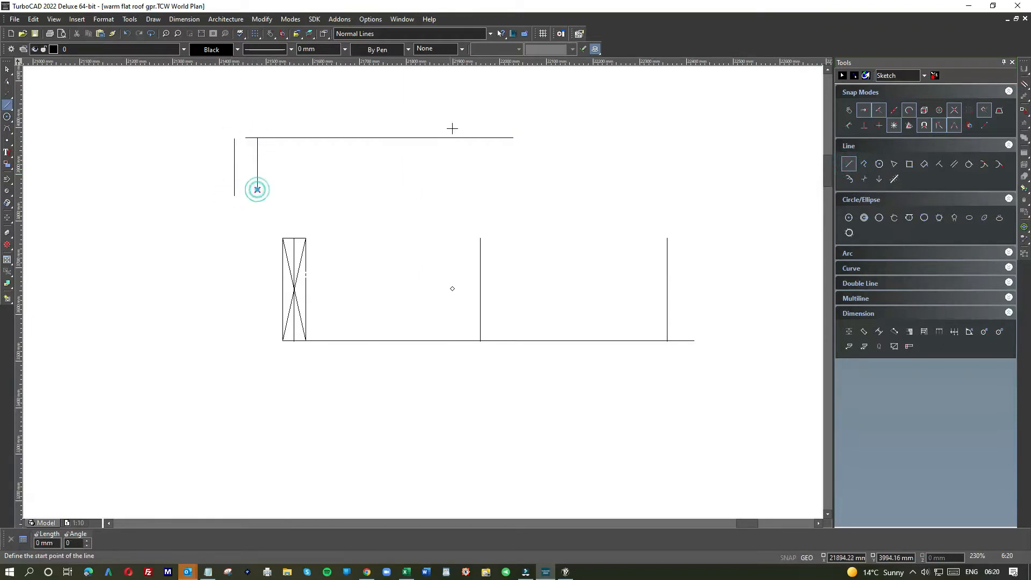
Step: Draw two short vertical lines downward, one on each side of the upper horizontal line's right end
click(501, 138)
click(502, 188)
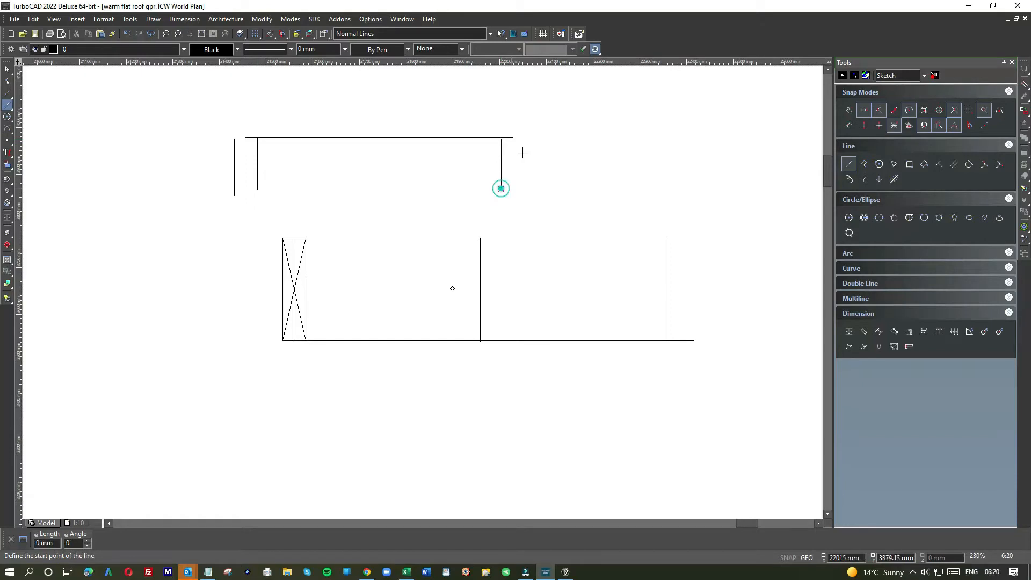
click(523, 138)
click(524, 196)
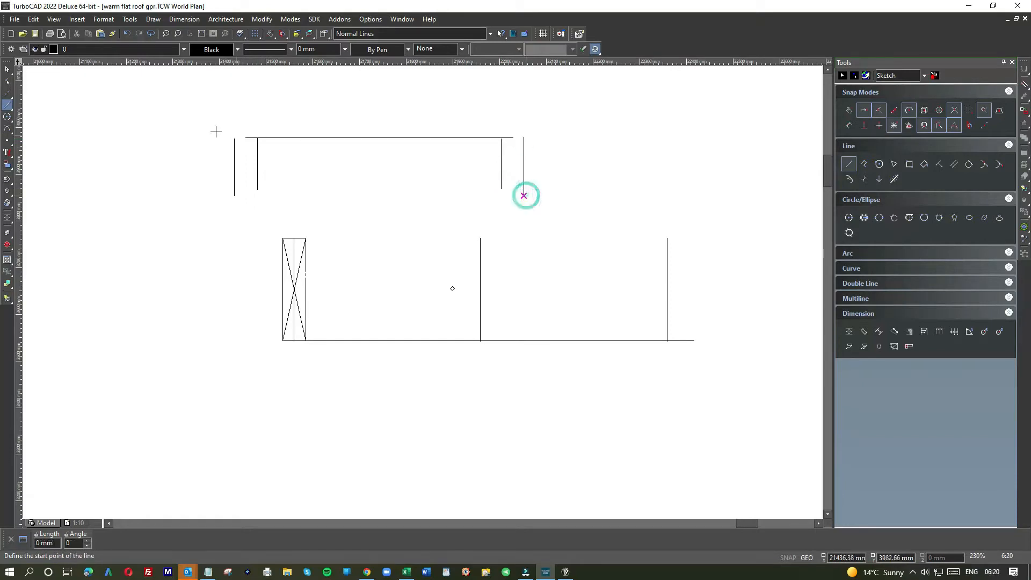
click(8, 69)
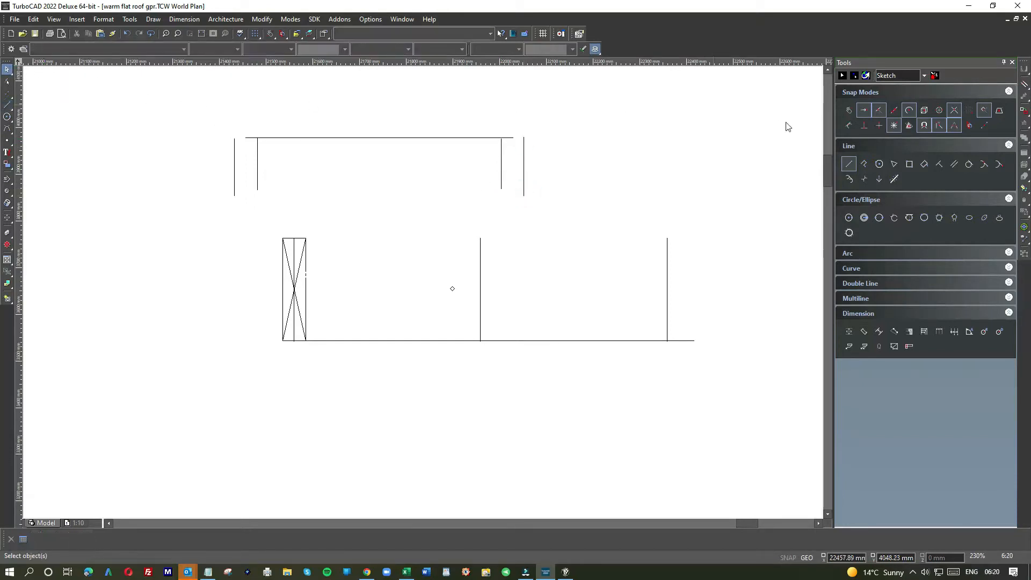
Step: Draw a 9 mm vertical line upward from the left end of the upper horizontal line
click(847, 161)
click(245, 138)
key(Tab)
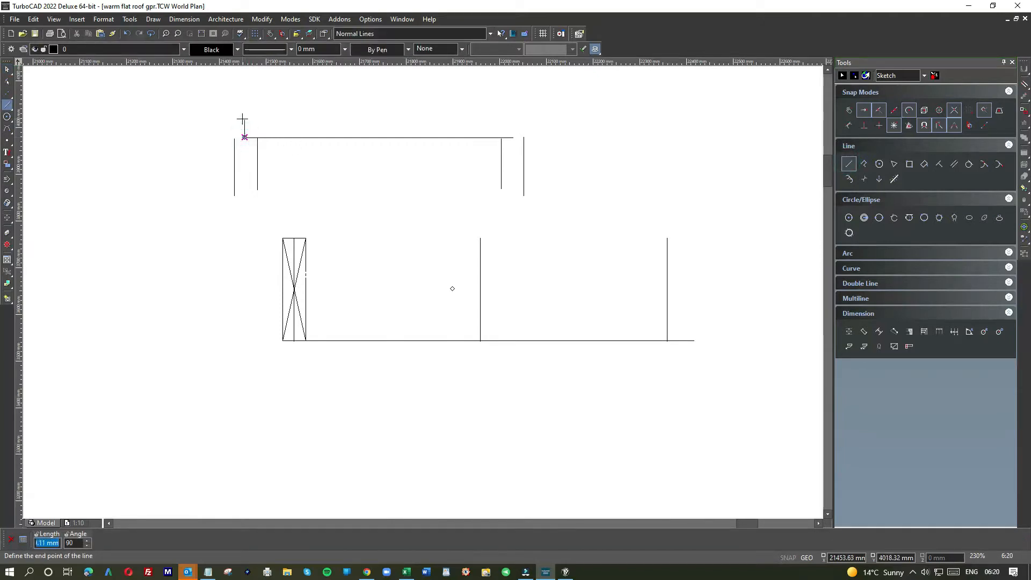
text(9)
key(Return)
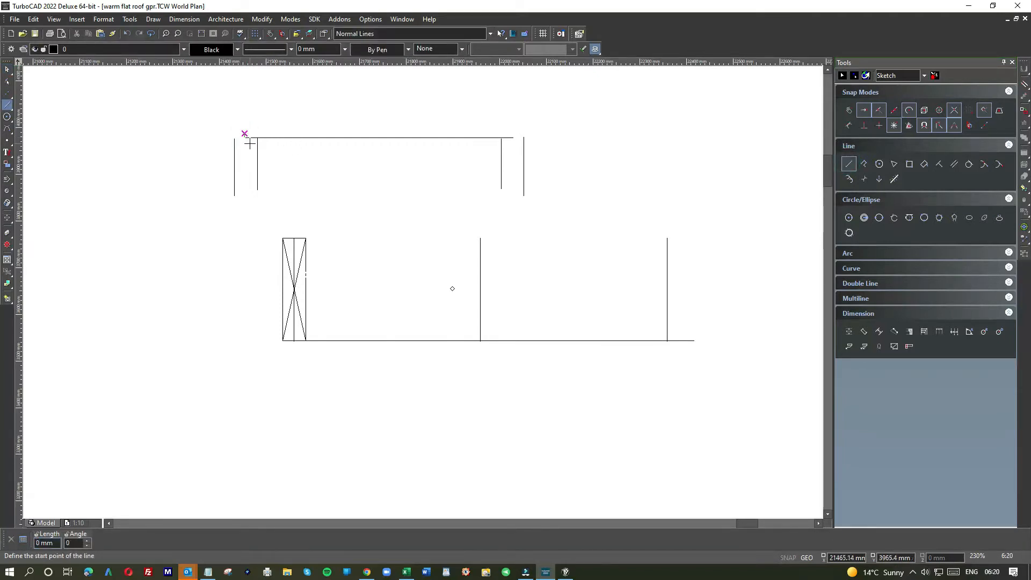
Step: Draw a shallow rectangle on top of the upper horizontal line, spanning its full length
click(245, 138)
click(244, 123)
click(244, 122)
click(510, 123)
click(510, 122)
click(511, 138)
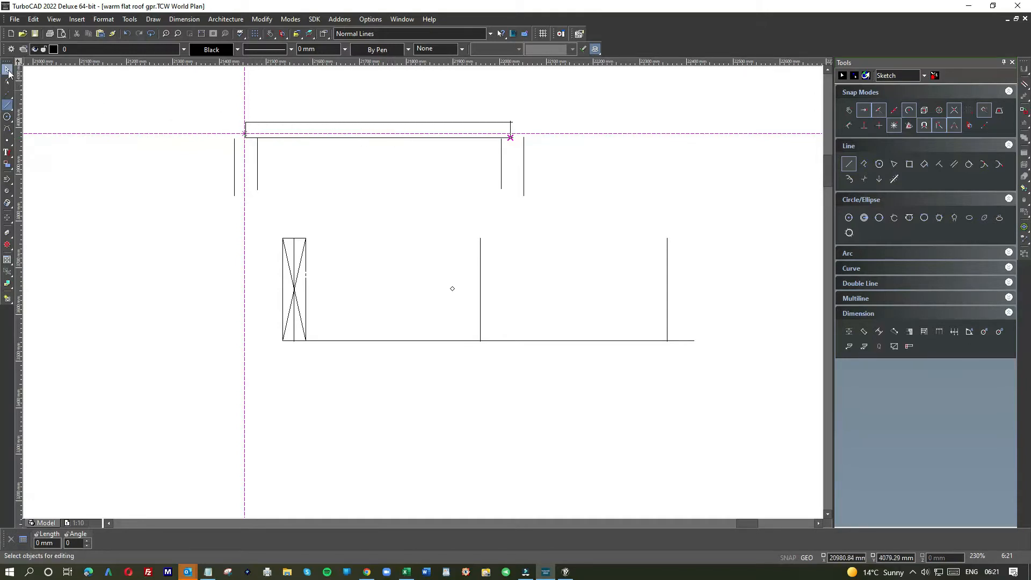
drag(241, 112, 524, 152)
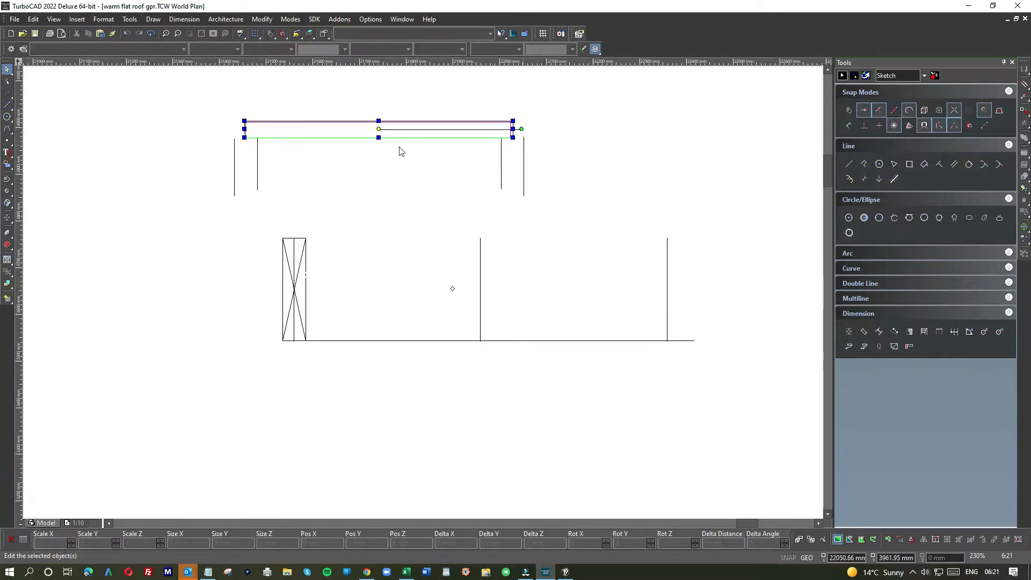
click(351, 158)
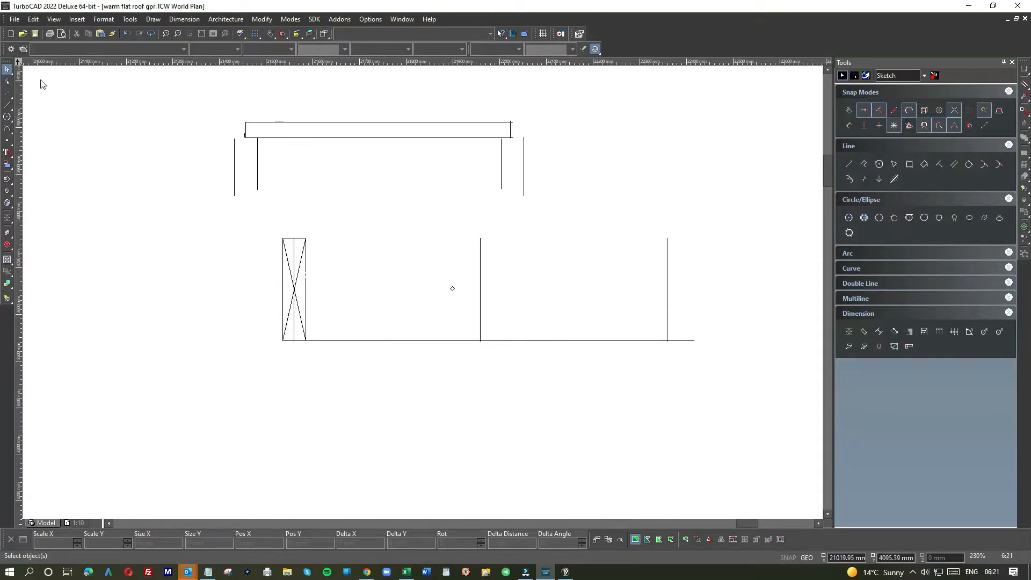
Step: Delete the whole line sketch above the joist and the setting-out line running through the first joist
mouse_move(208, 111)
mouse_down()
mouse_move(402, 177)
mouse_move(569, 209)
mouse_up()
key(Delete)
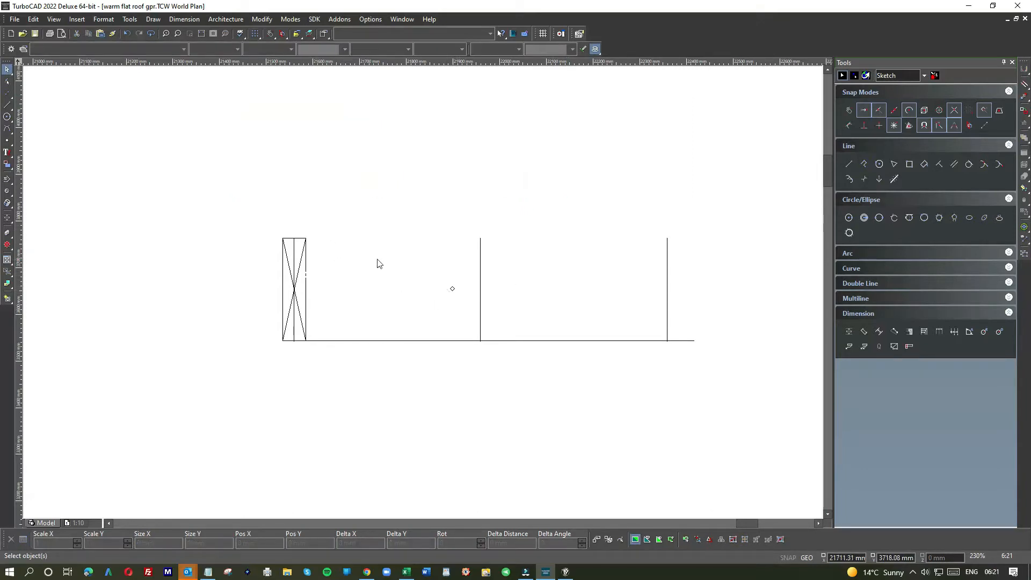
right_click(293, 243)
click(295, 251)
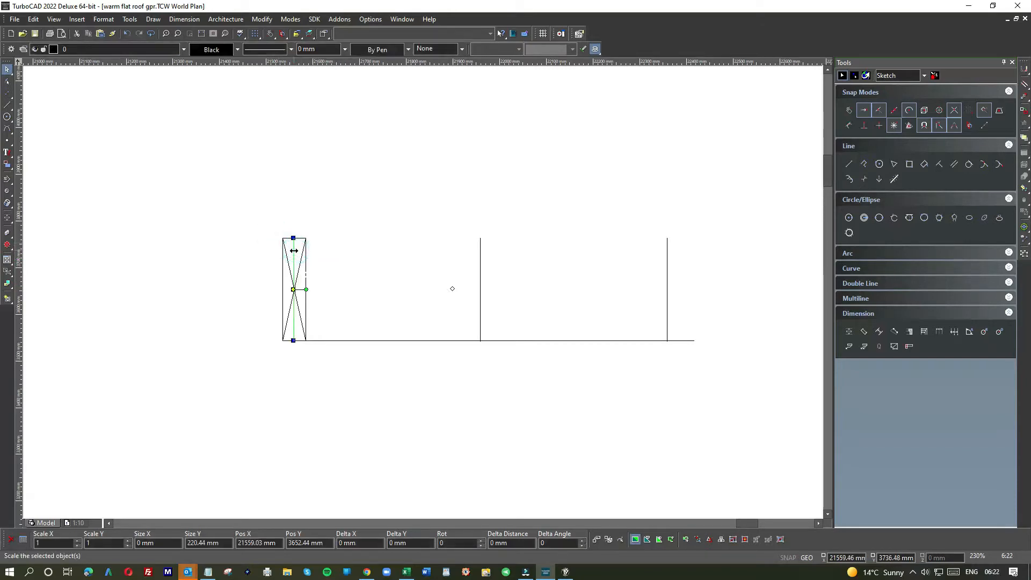
key(Escape)
Step: Copy the first joist and paste the duplicate near the second setting-out line
drag(277, 233, 331, 361)
click(440, 281)
key(ctrl+v)
click(423, 246)
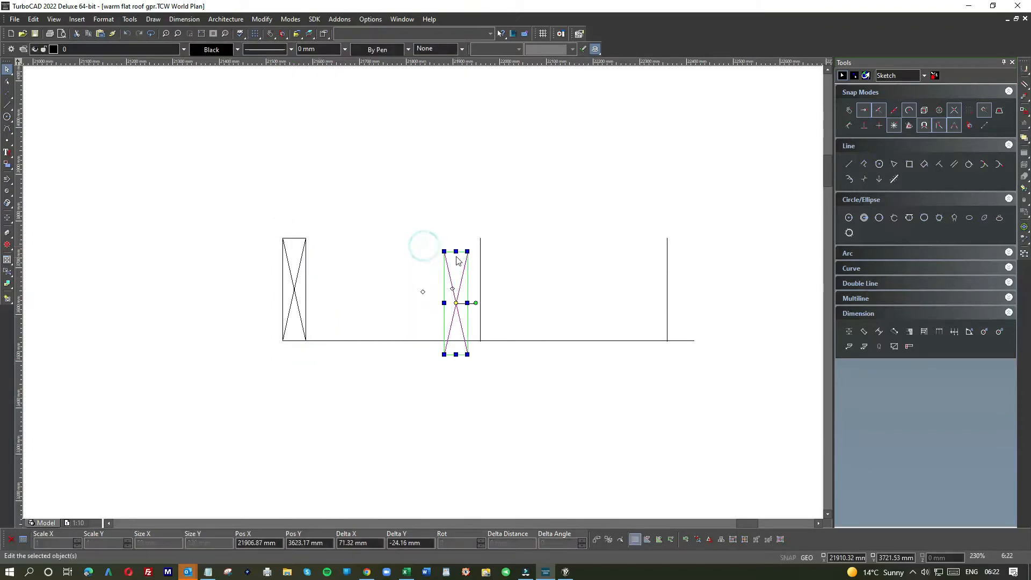
Step: Move the pasted joist by its top midpoint onto the upper end of the second setting-out line
scroll(456, 261, up, 2)
key(e)
click(423, 281)
click(424, 281)
click(424, 282)
click(423, 283)
click(423, 281)
click(423, 280)
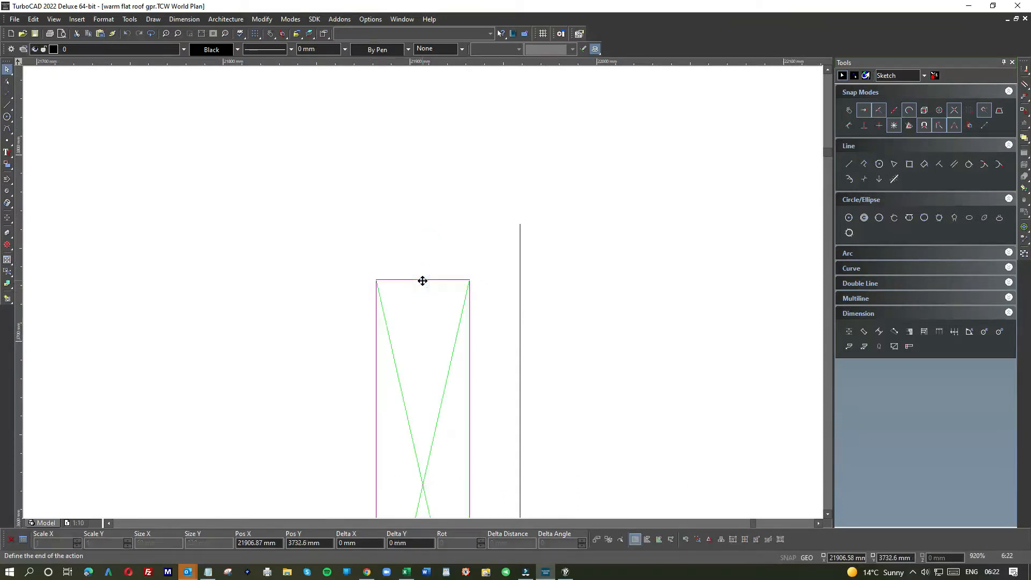
click(520, 225)
click(643, 265)
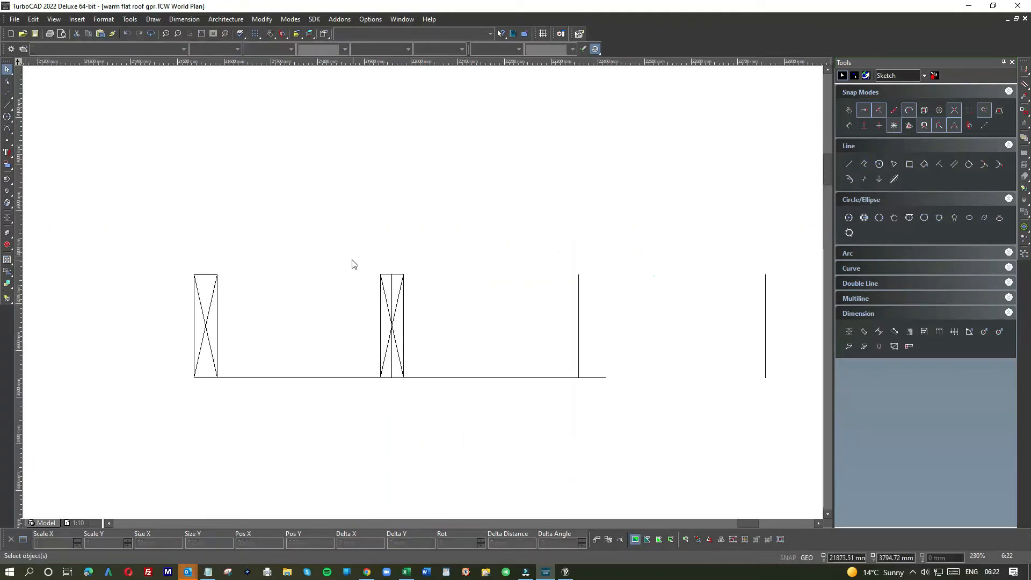
Step: Copy the second joist with its setting-out line and place the duplicate centred on the third setting-out line
click(365, 261)
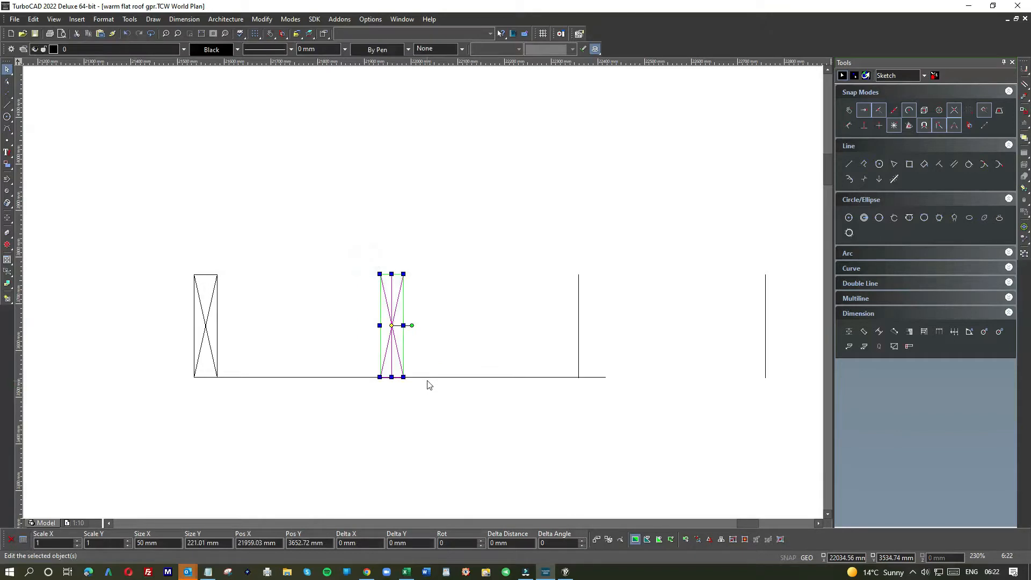
click(542, 315)
key(ctrl+v)
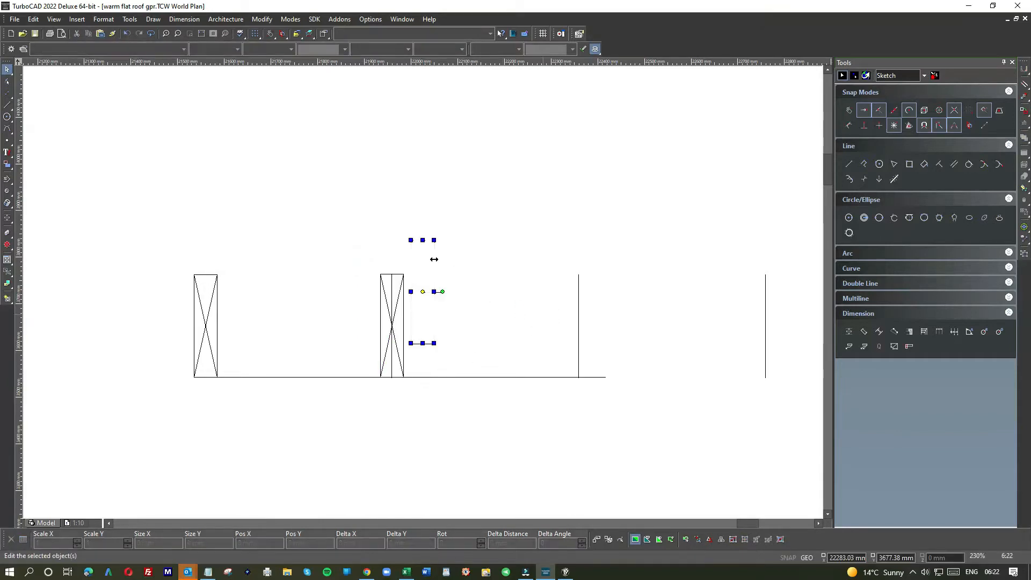
drag(430, 252, 587, 296)
scroll(424, 296, up, 2)
scroll(424, 296, up, 1)
drag(406, 262, 394, 170)
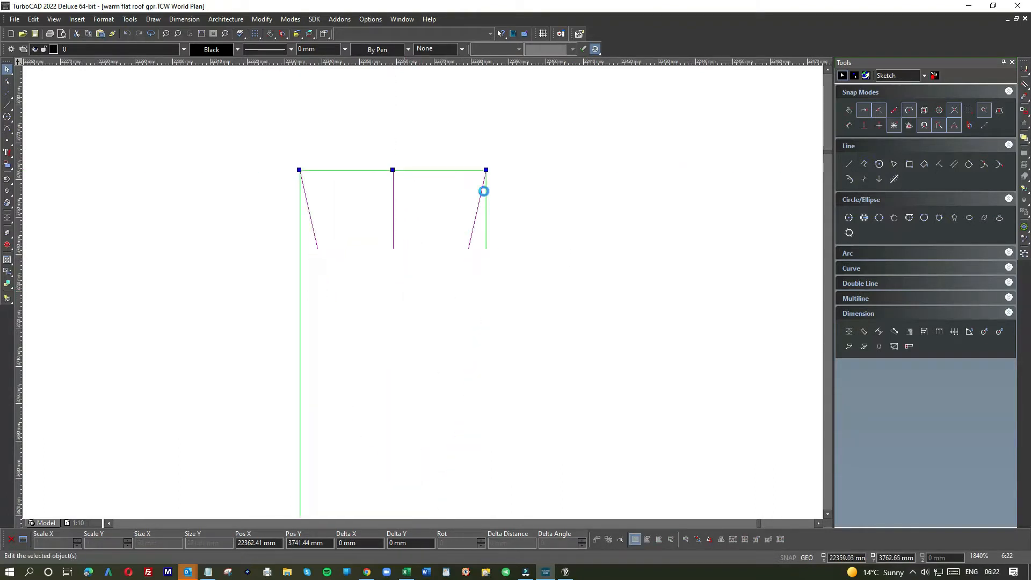
key(Escape)
Step: Examine how the top of the third joist lines up with its setting-out line
scroll(421, 295, down, 3)
scroll(400, 299, up, 3)
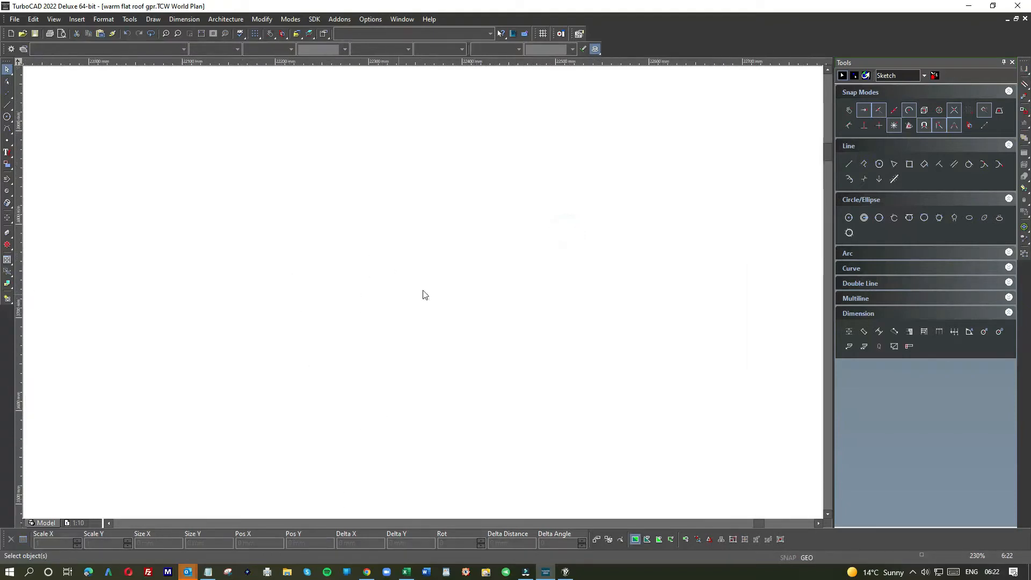
right_click(429, 287)
key(Escape)
click(428, 262)
scroll(421, 294, up, 2)
scroll(425, 296, down, 1)
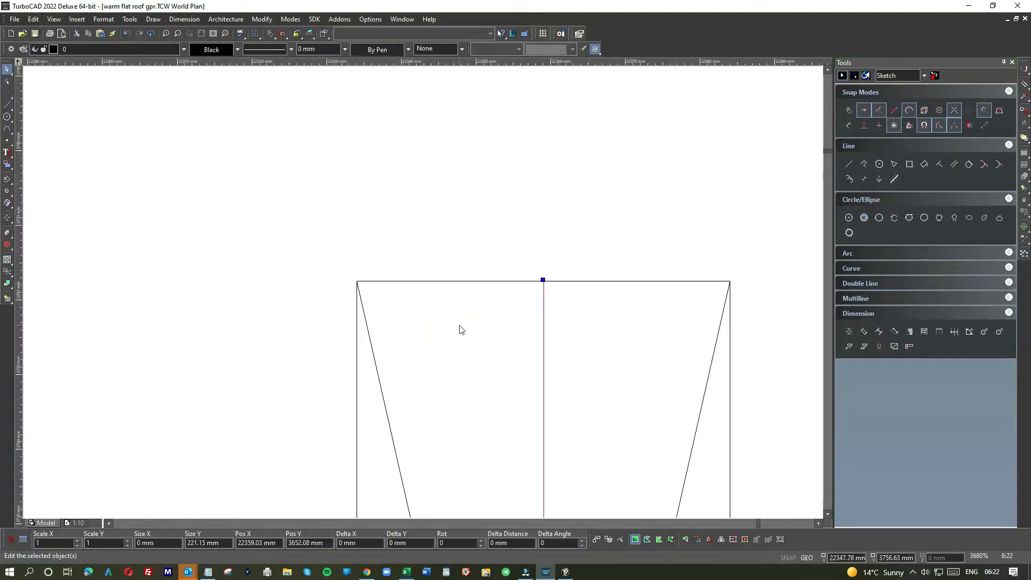
scroll(461, 329, down, 1)
scroll(421, 295, down, 2)
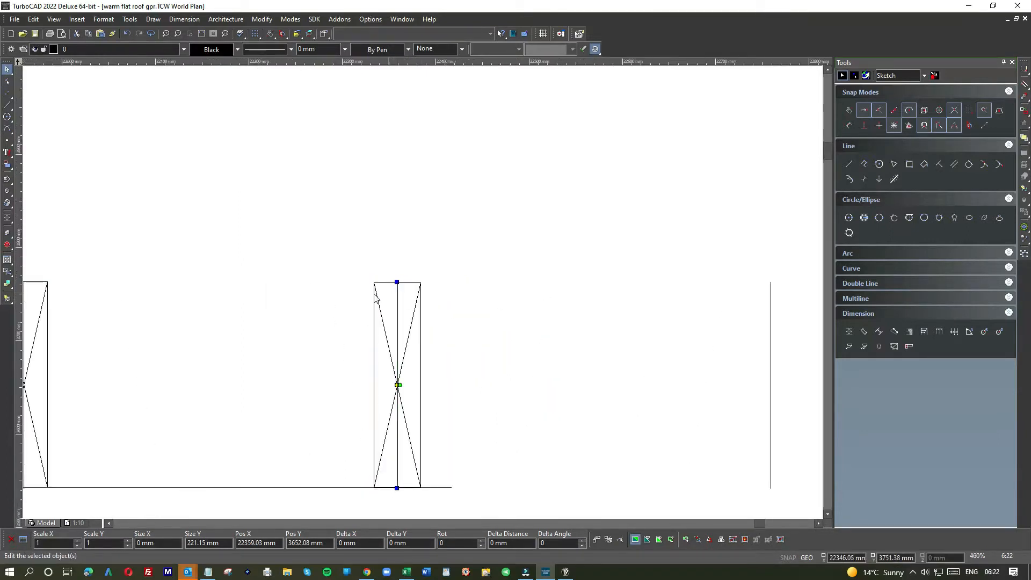
Step: Nudge the third joist and its setting-out line slightly left and down
drag(362, 278, 459, 489)
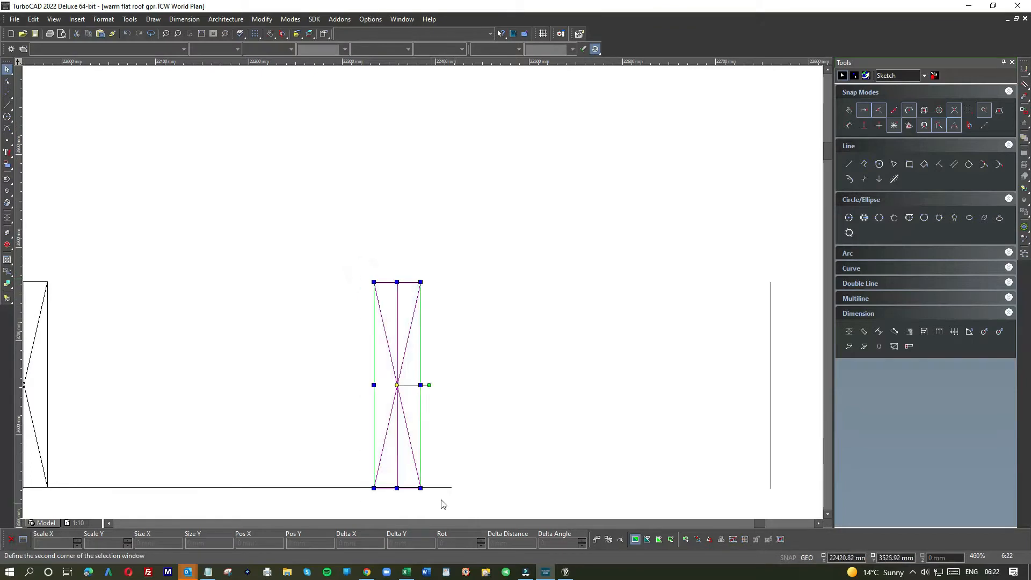
scroll(421, 294, up, 3)
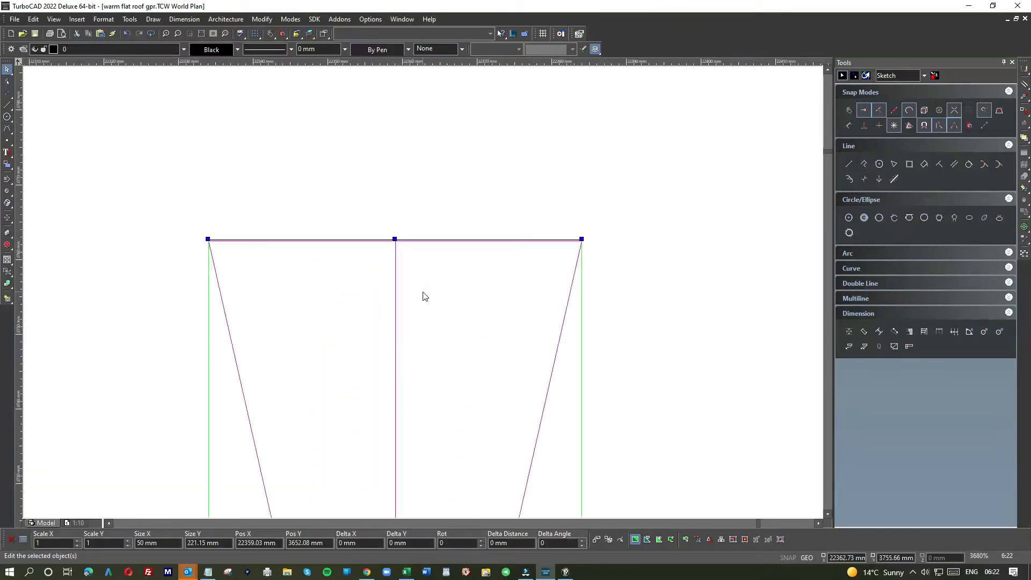
drag(421, 300, 406, 304)
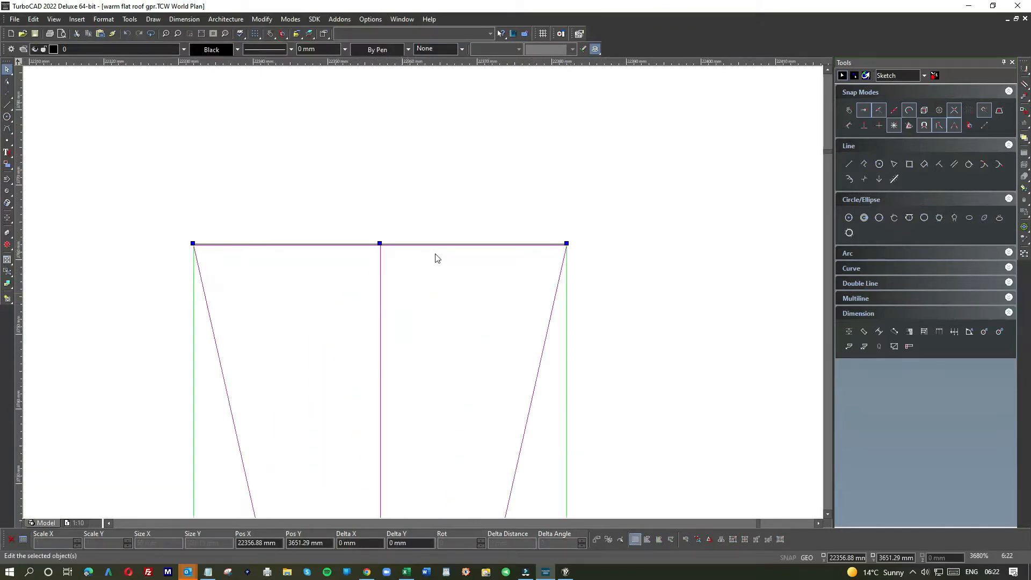
scroll(425, 297, down, 1)
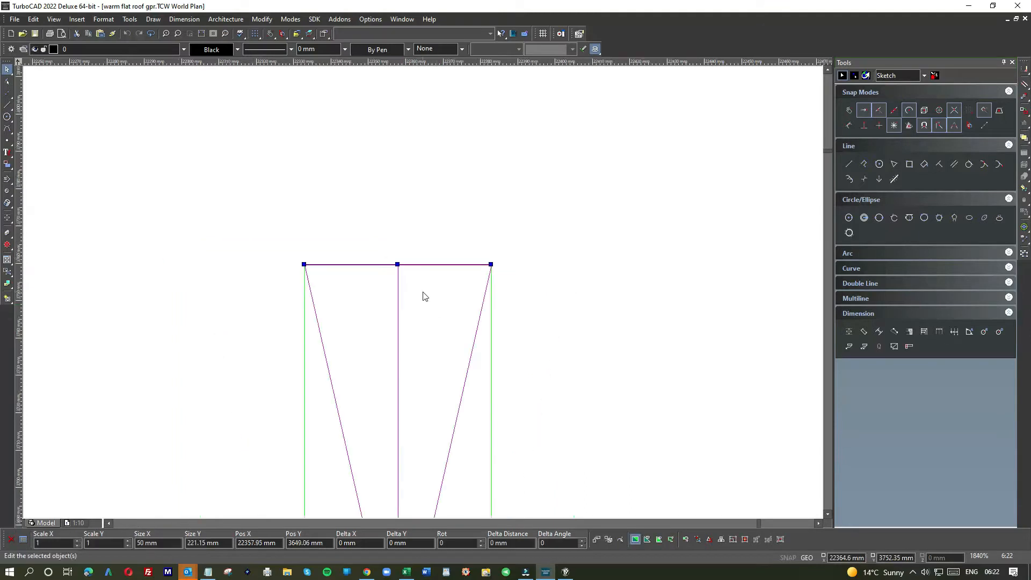
click(540, 263)
scroll(424, 296, down, 3)
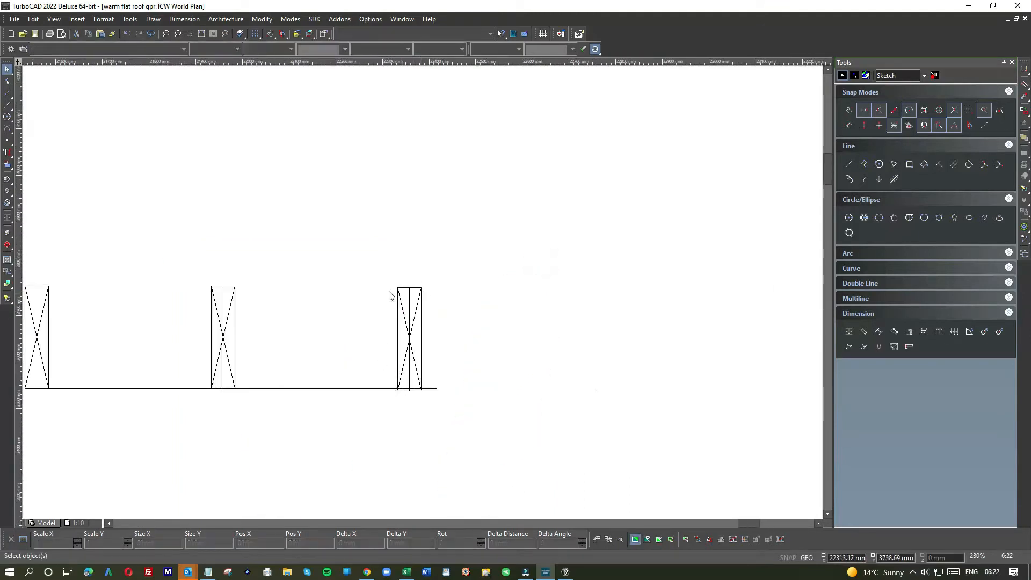
Step: Undo the last nudge of the third joist and shift the joist up so its base sits on the baseline
drag(386, 276, 444, 409)
scroll(408, 419, up, 2)
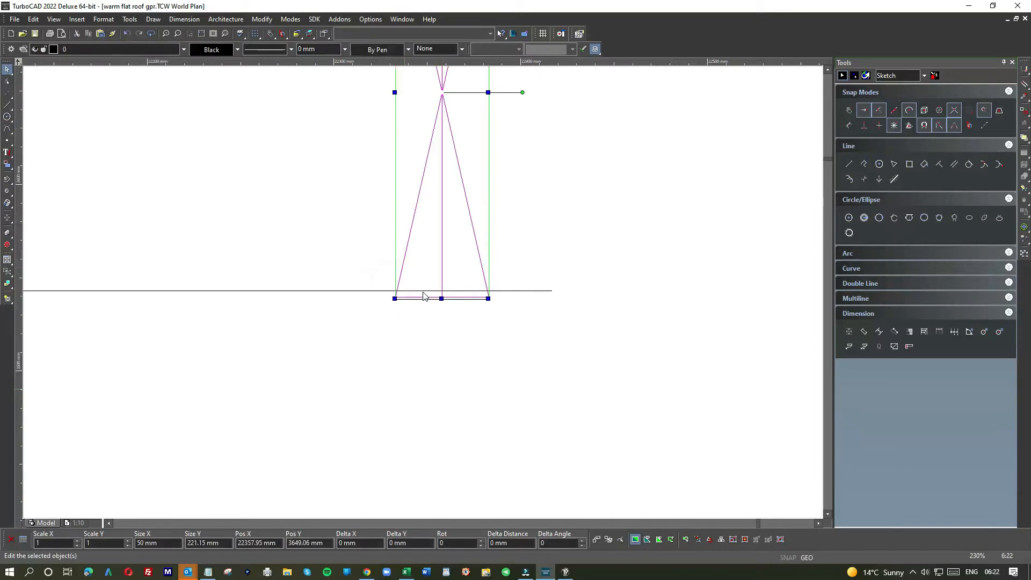
scroll(424, 296, up, 1)
click(128, 33)
click(127, 34)
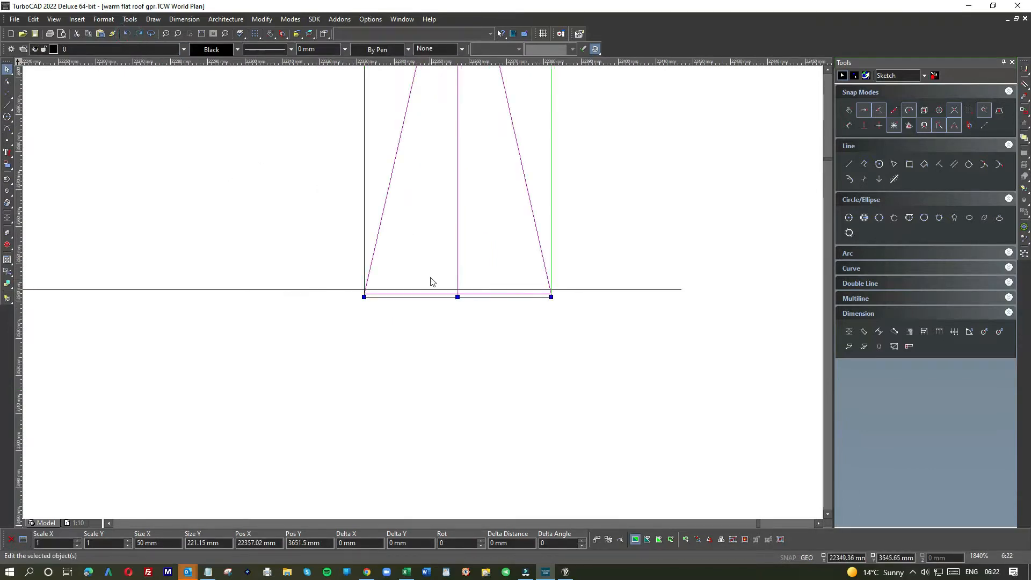
drag(431, 279, 431, 272)
click(408, 360)
scroll(424, 284, down, 3)
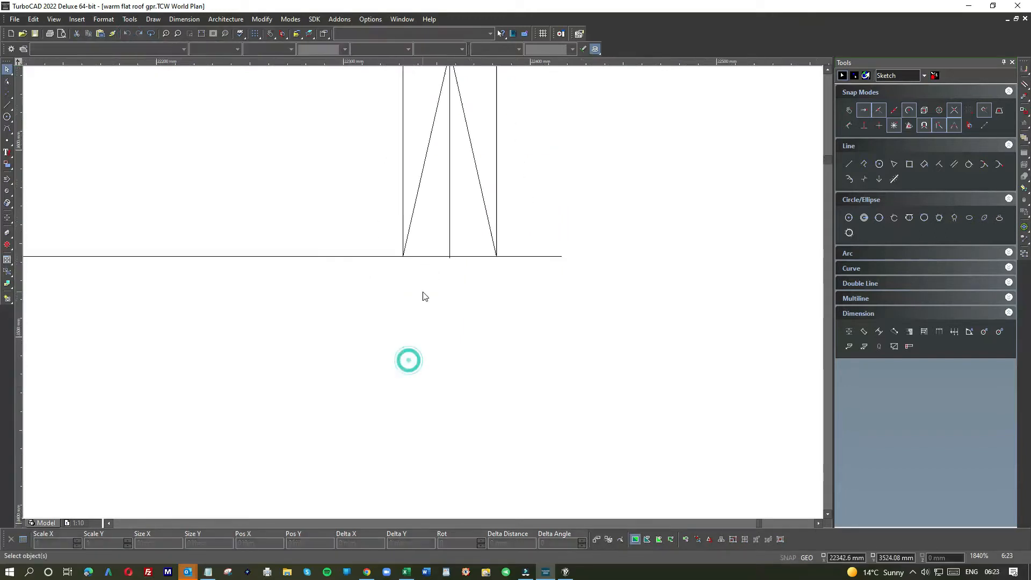
Step: Move the second joist and its setting-out line up slightly so the line's lower end meets the baseline
scroll(422, 295, up, 4)
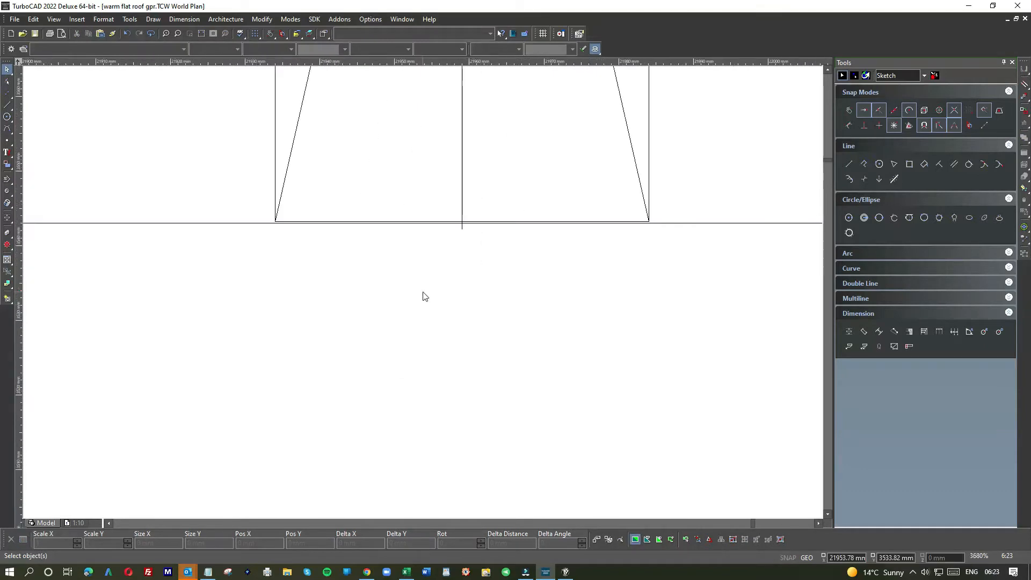
scroll(424, 294, down, 4)
scroll(421, 295, up, 2)
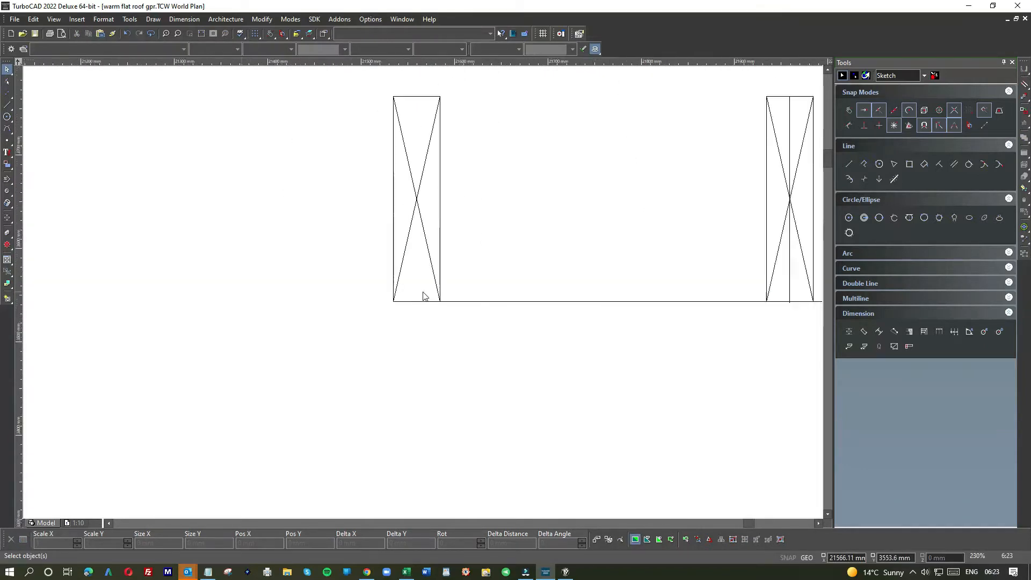
scroll(424, 296, down, 3)
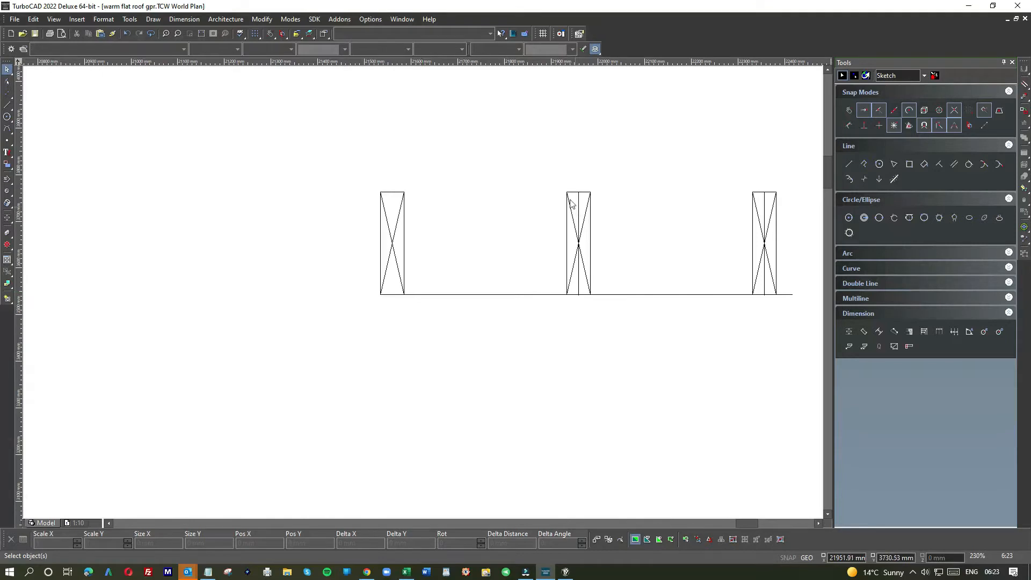
click(587, 199)
scroll(421, 295, up, 4)
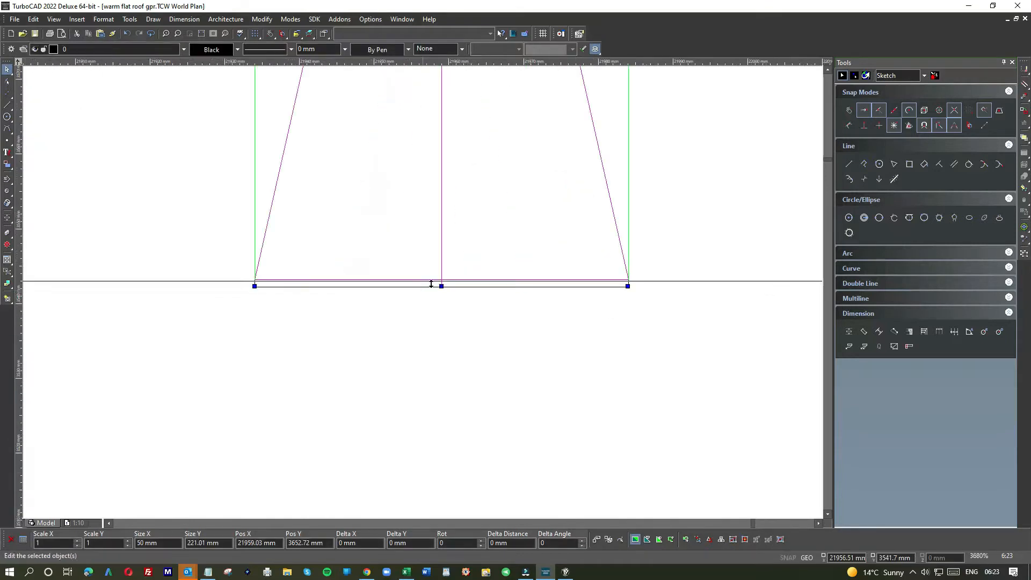
drag(471, 270, 469, 260)
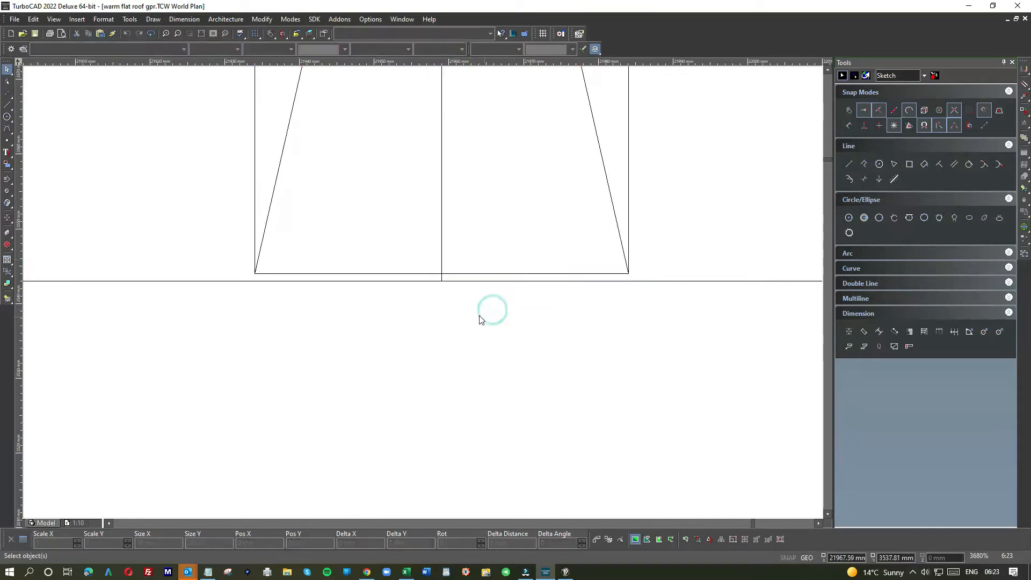
Step: Delete the setting-out line through the second joist and shift the joist down onto the baseline
click(441, 233)
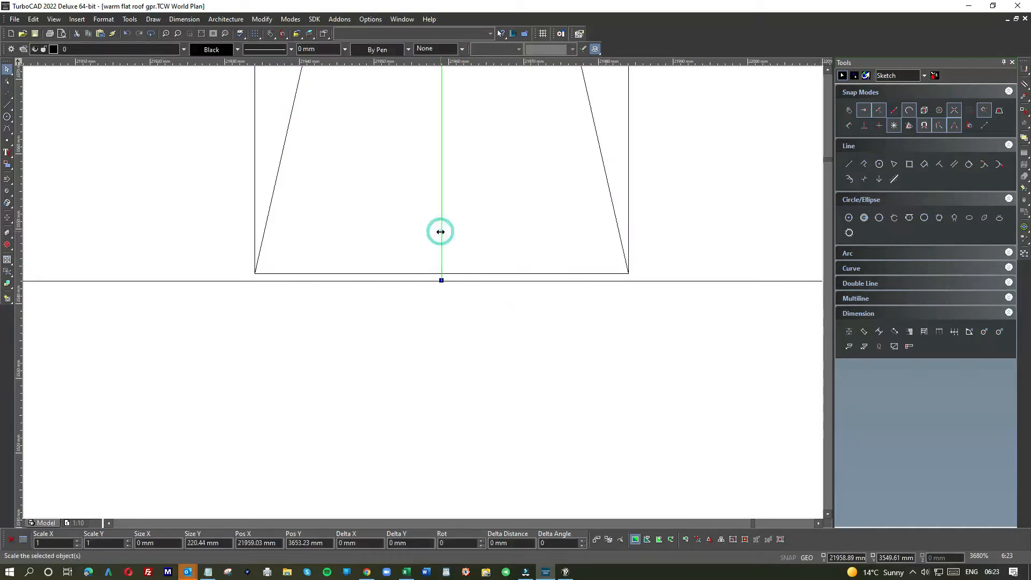
key(Delete)
drag(660, 240, 222, 222)
click(407, 256)
drag(407, 257, 407, 262)
scroll(408, 266, down, 5)
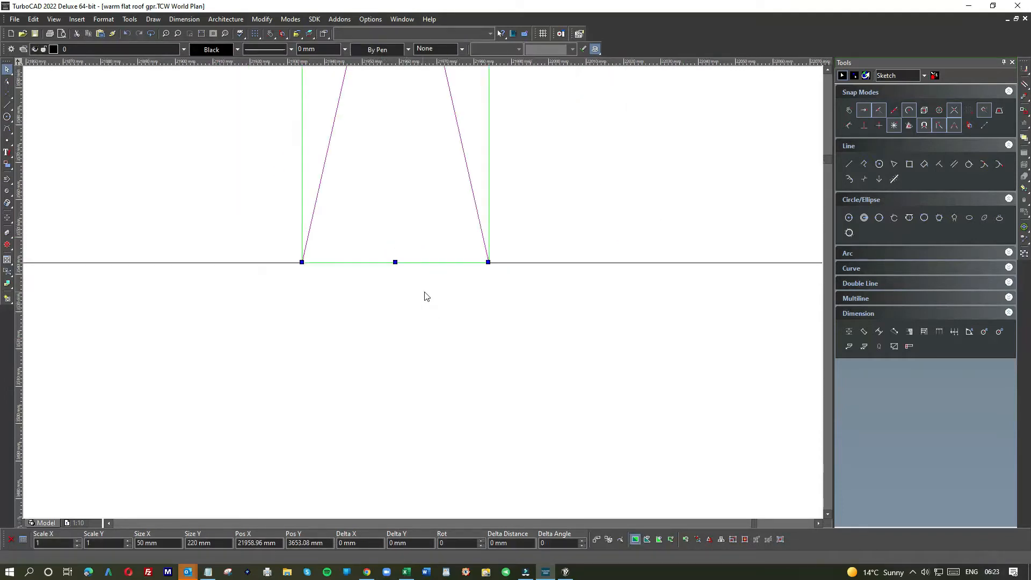
scroll(612, 284, up, 5)
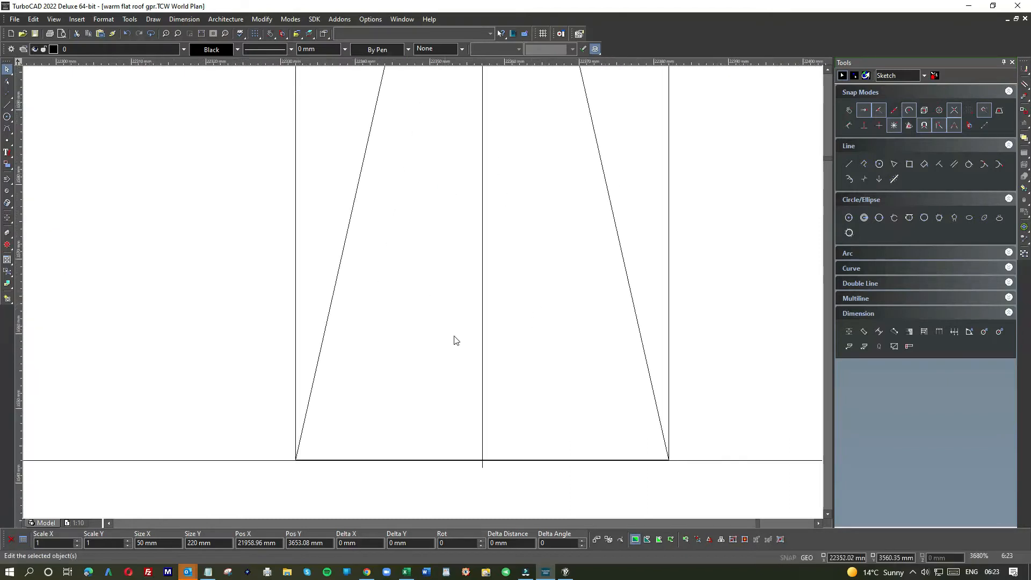
Step: Delete the setting-out line running through the third joist
click(482, 352)
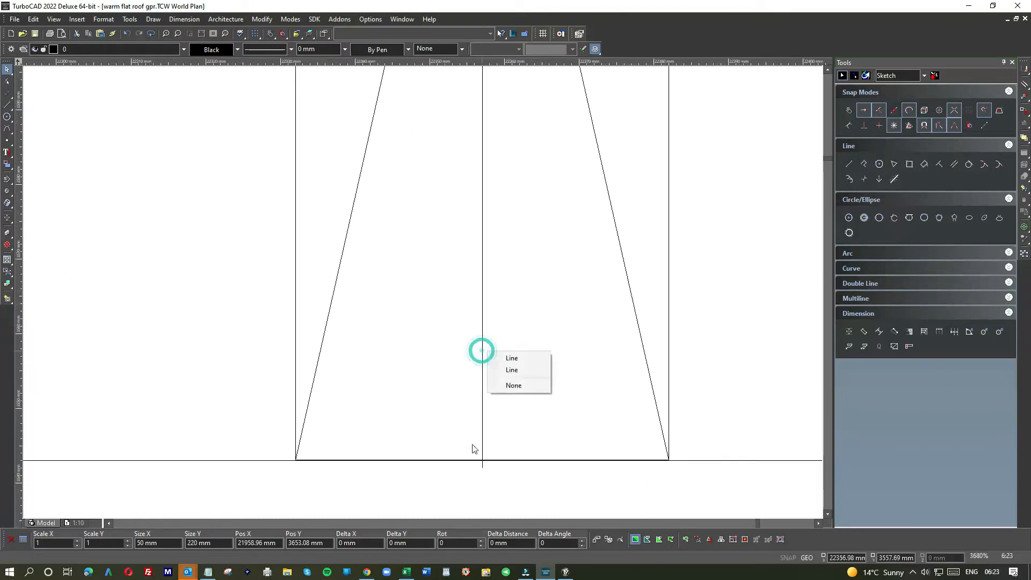
click(482, 412)
click(495, 419)
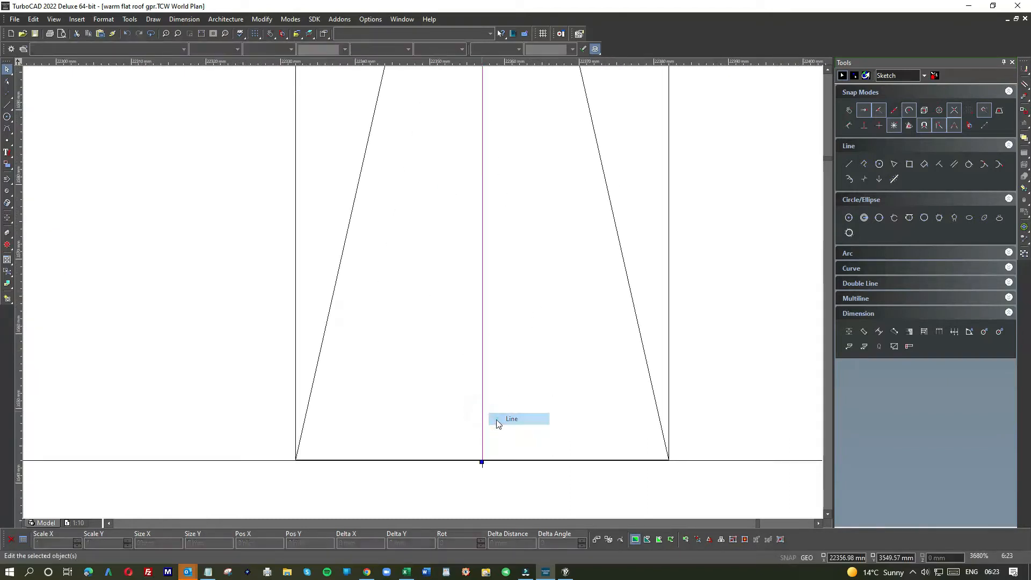
click(490, 472)
drag(465, 450, 493, 472)
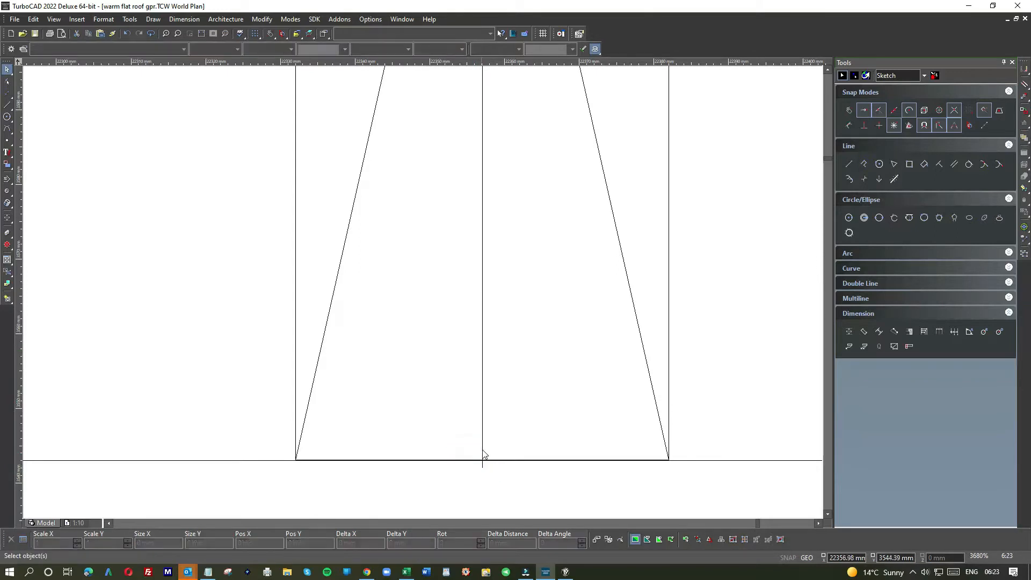
click(481, 448)
click(482, 467)
drag(500, 417, 464, 417)
key(Delete)
Step: Copy the third joist and place the copy centred on the fourth setting-out line, its top at the line's upper end
scroll(421, 294, down, 6)
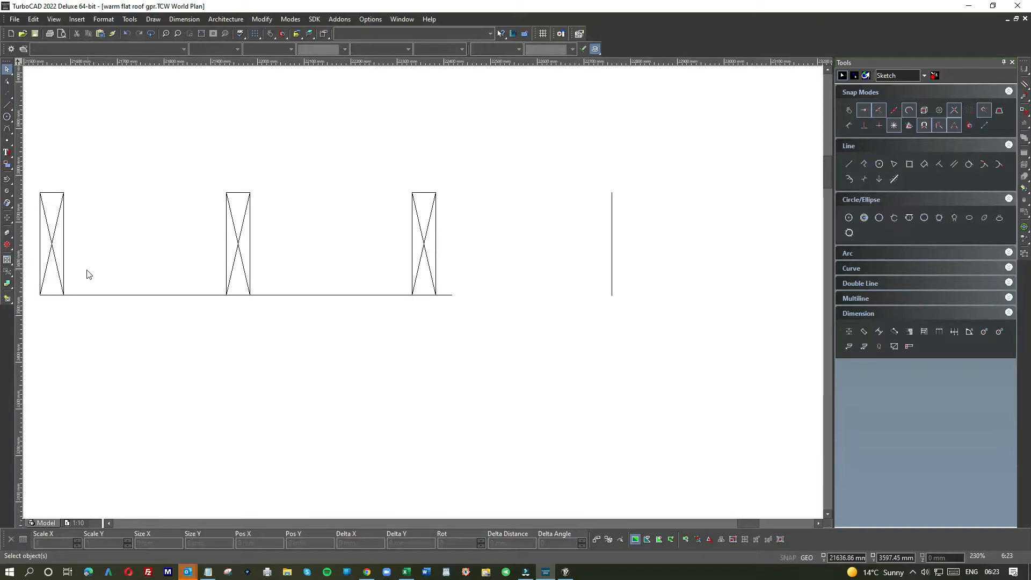
scroll(617, 291, up, 3)
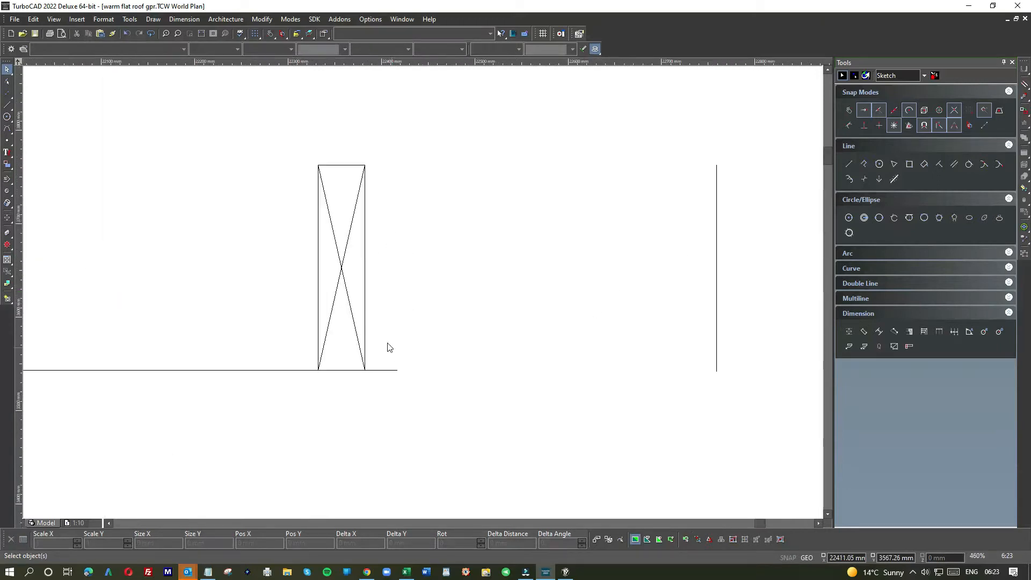
scroll(421, 294, down, 6)
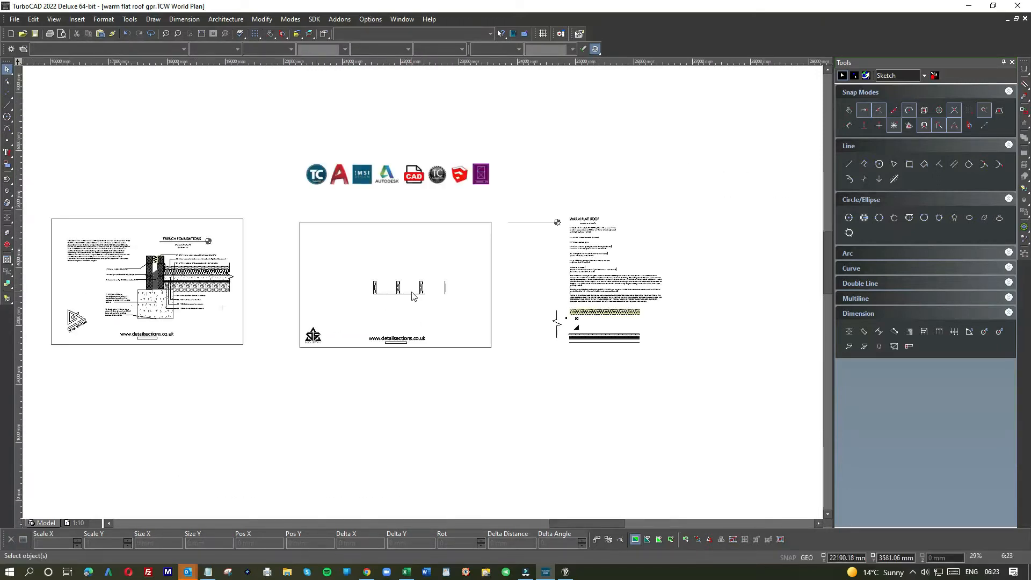
scroll(414, 294, up, 3)
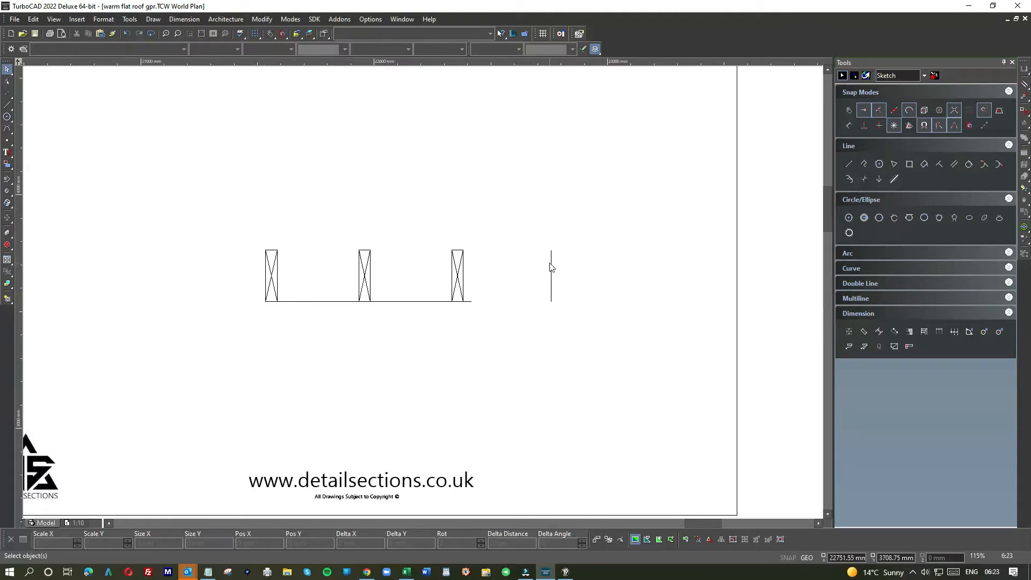
drag(445, 248, 474, 317)
key(ctrl+c)
click(513, 281)
key(ctrl+v)
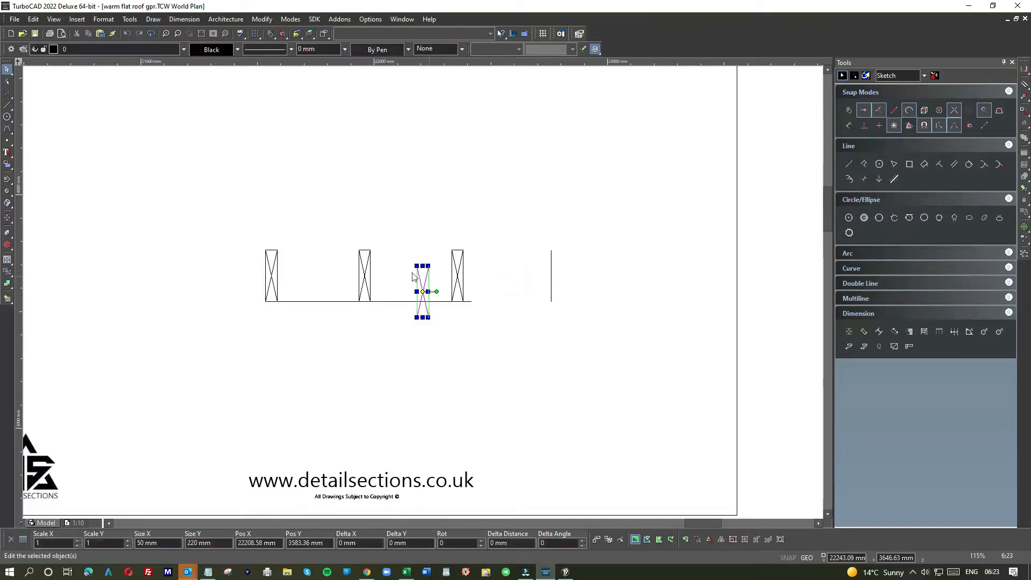
drag(422, 272, 552, 258)
scroll(551, 257, up, 4)
drag(424, 247, 416, 210)
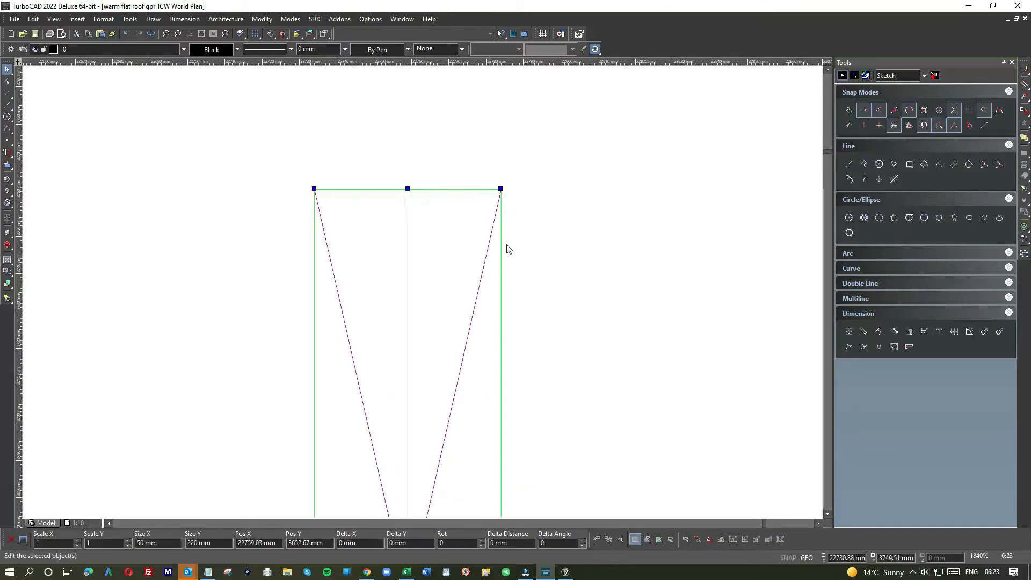
Step: Delete the setting-out line running through the fourth joist
scroll(414, 293, down, 4)
click(451, 307)
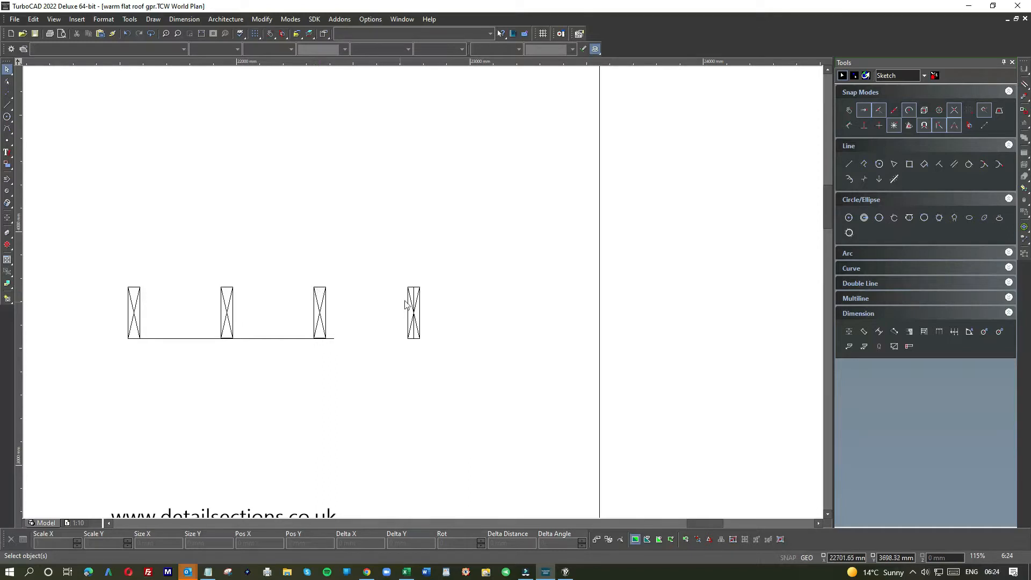
scroll(409, 292, up, 5)
click(524, 288)
key(Delete)
Step: Stretch the baseline to the fourth joist's far lower corner and delete that baseline
scroll(424, 295, down, 1)
scroll(424, 295, down, 3)
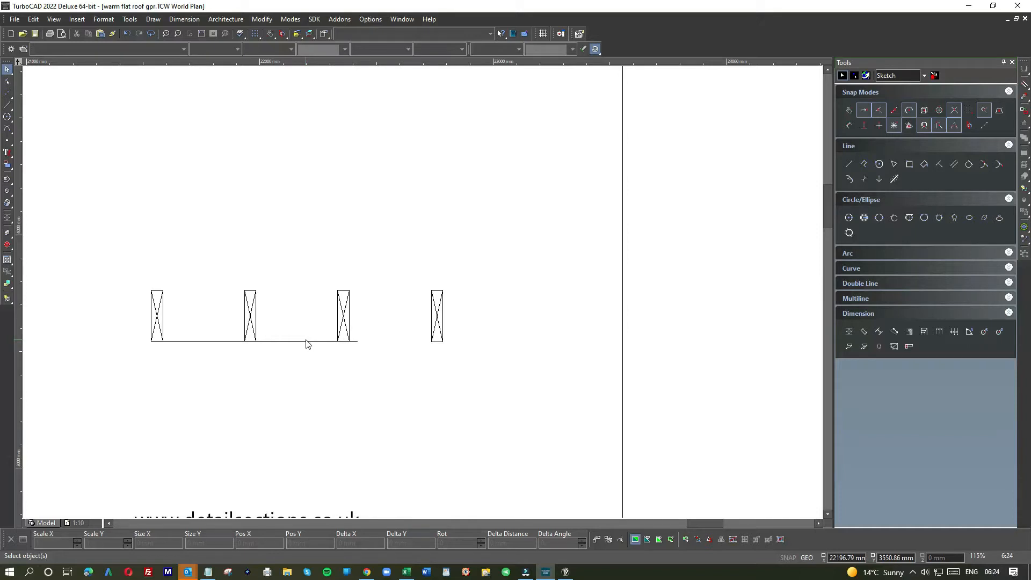
click(288, 342)
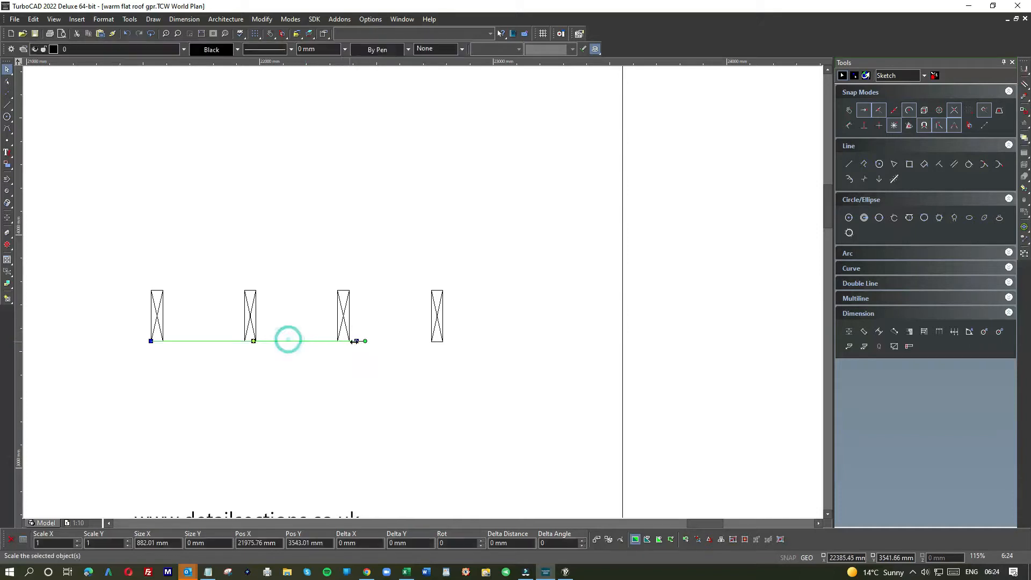
drag(357, 342, 441, 341)
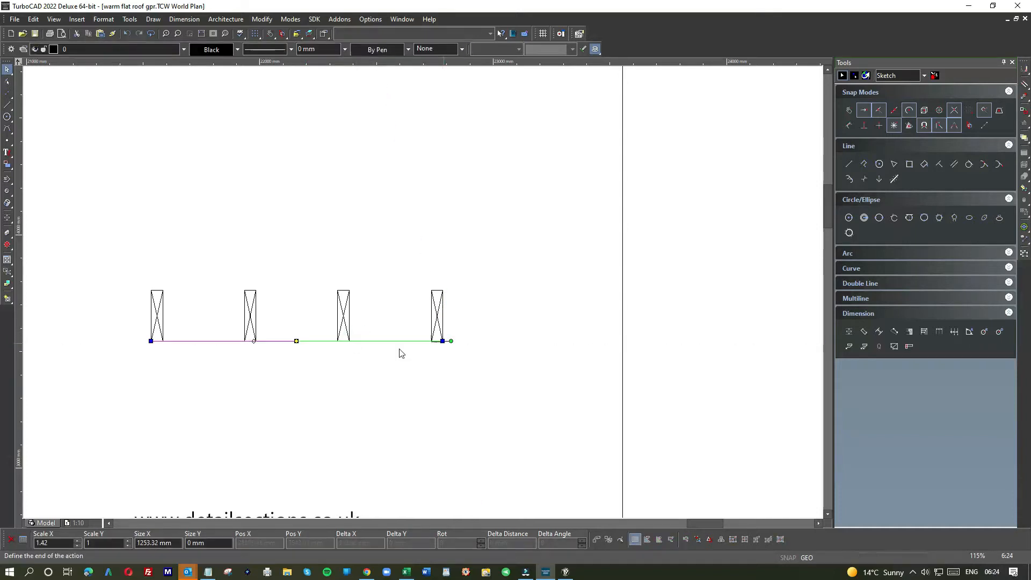
click(383, 367)
click(381, 326)
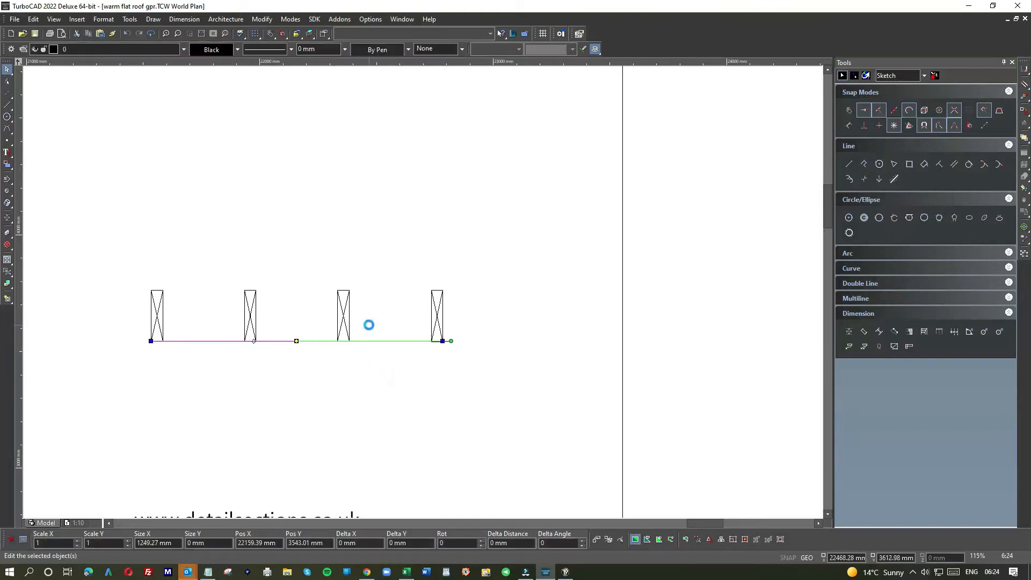
key(Delete)
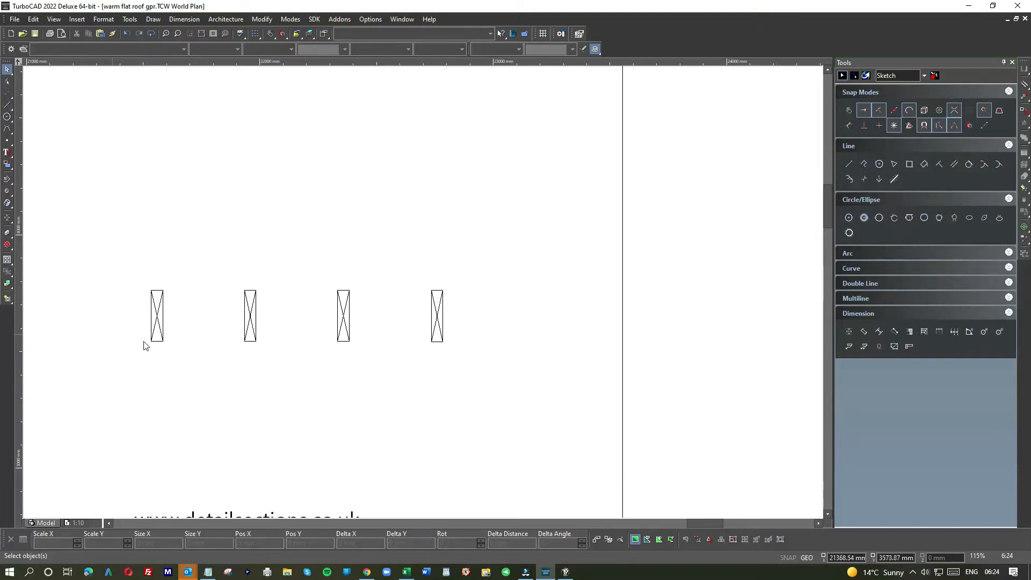
Step: Draw two tall vertical boundary lines, one on each side of the row of four joists
click(10, 108)
click(105, 413)
click(493, 205)
click(494, 427)
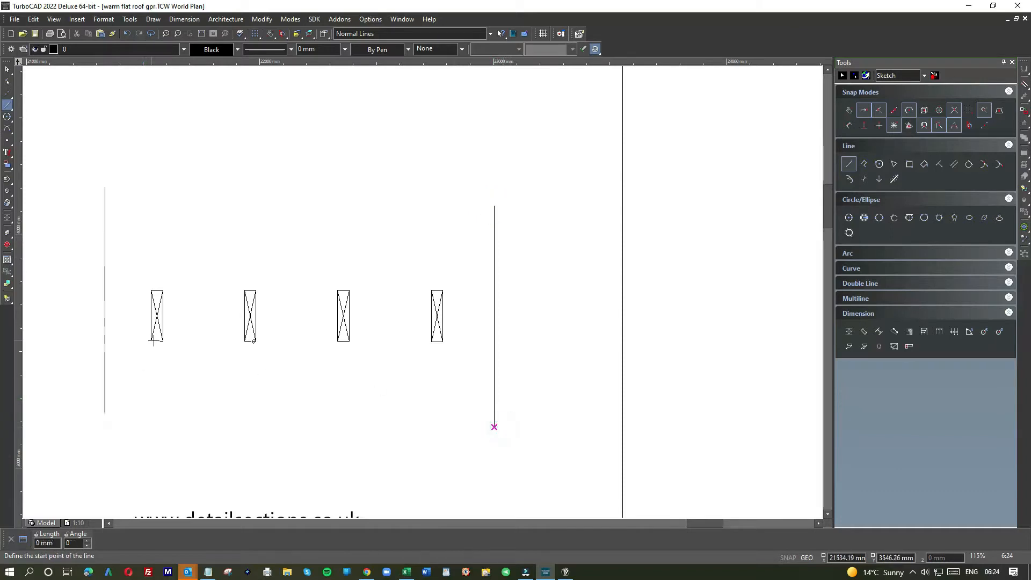
Step: Draw a new horizontal baseline from the first joist's base to the right vertical line and stretch its other end to the left vertical line
click(163, 340)
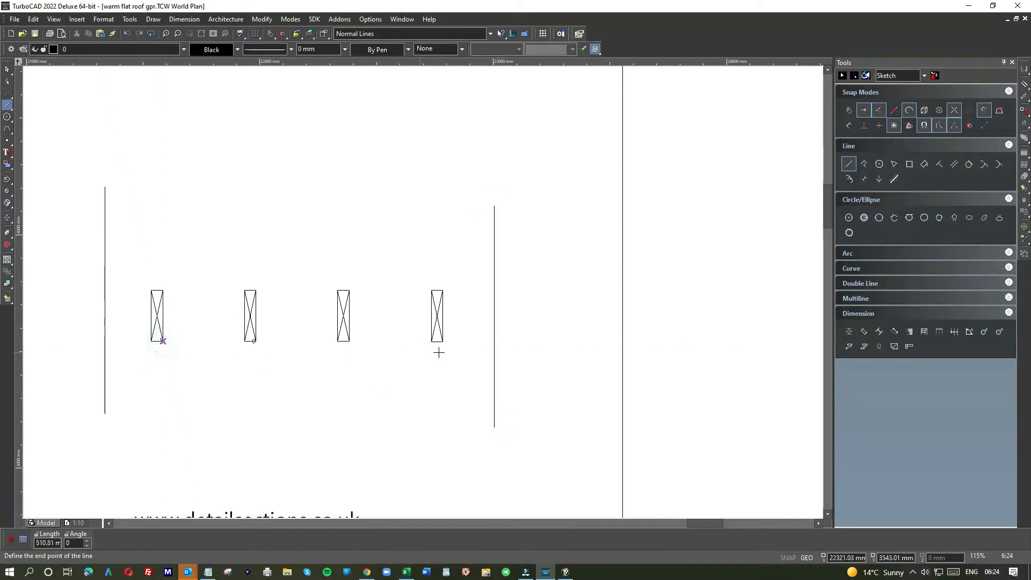
click(493, 346)
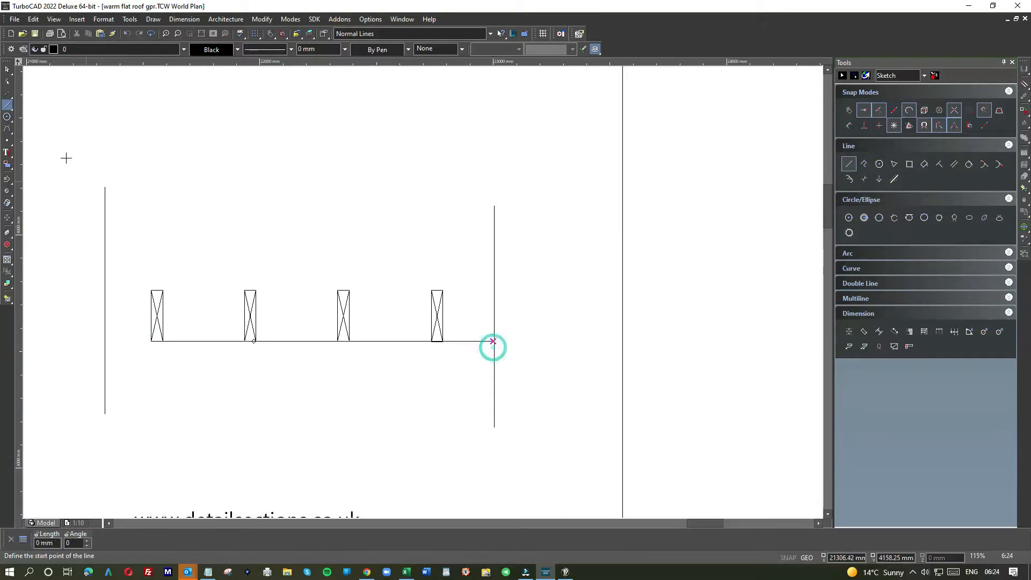
key(Escape)
click(171, 340)
click(161, 341)
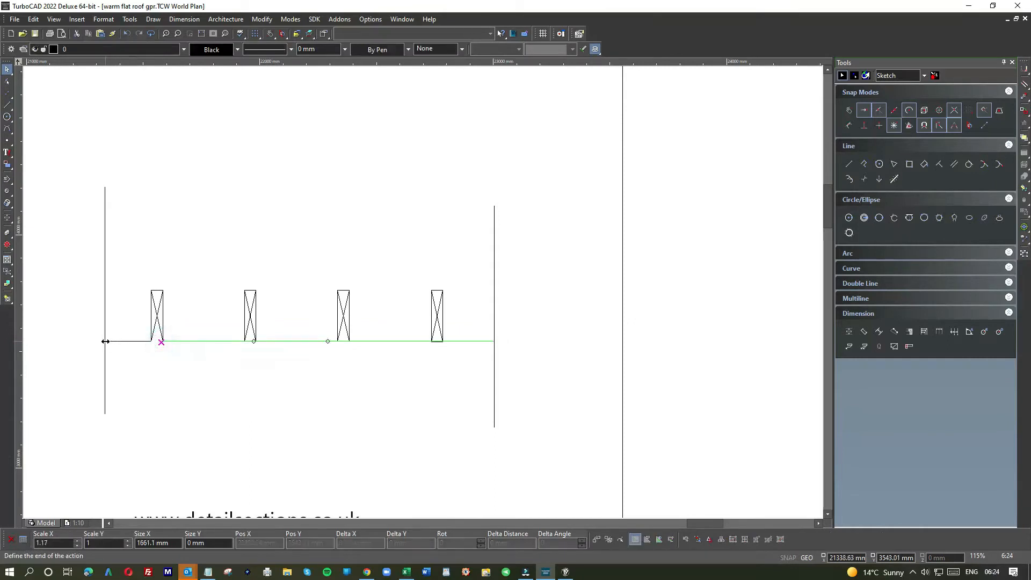
click(105, 341)
click(157, 368)
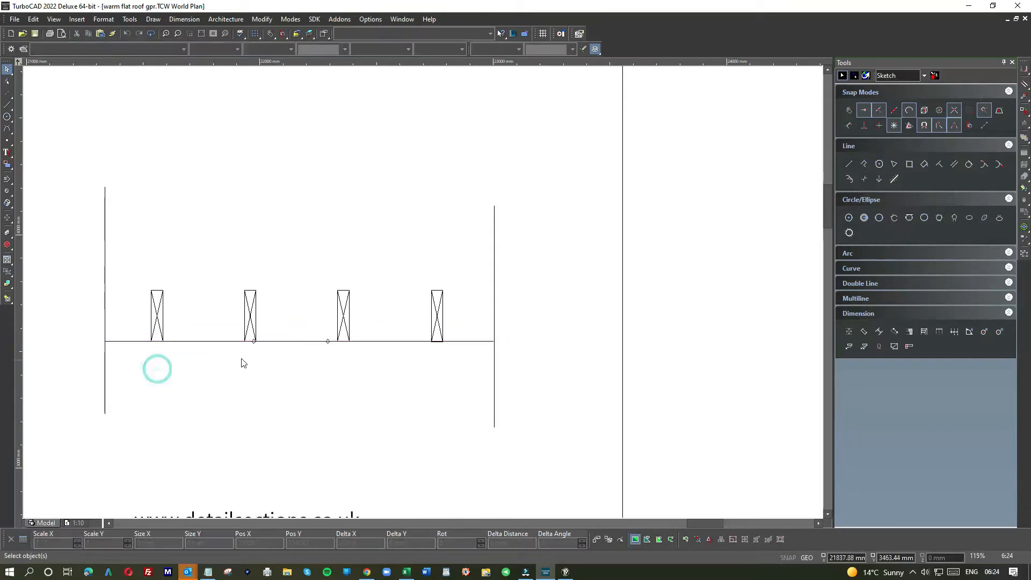
Step: Nudge the fourth joist up so its base sits exactly on the new baseline
drag(419, 295, 446, 352)
scroll(432, 343, up, 3)
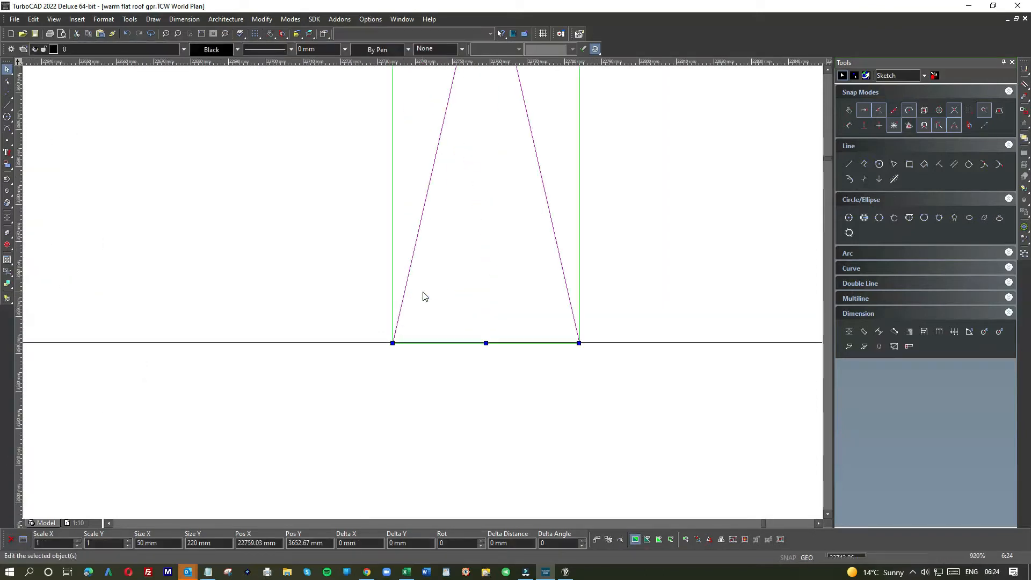
scroll(479, 333, up, 2)
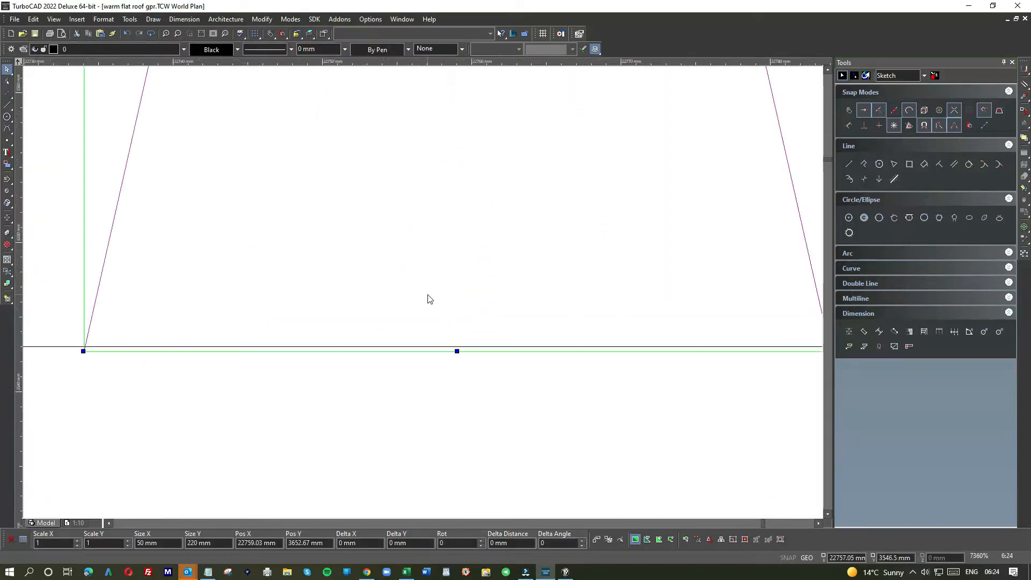
click(426, 290)
click(425, 283)
click(426, 284)
click(426, 284)
click(425, 283)
drag(425, 285, 427, 290)
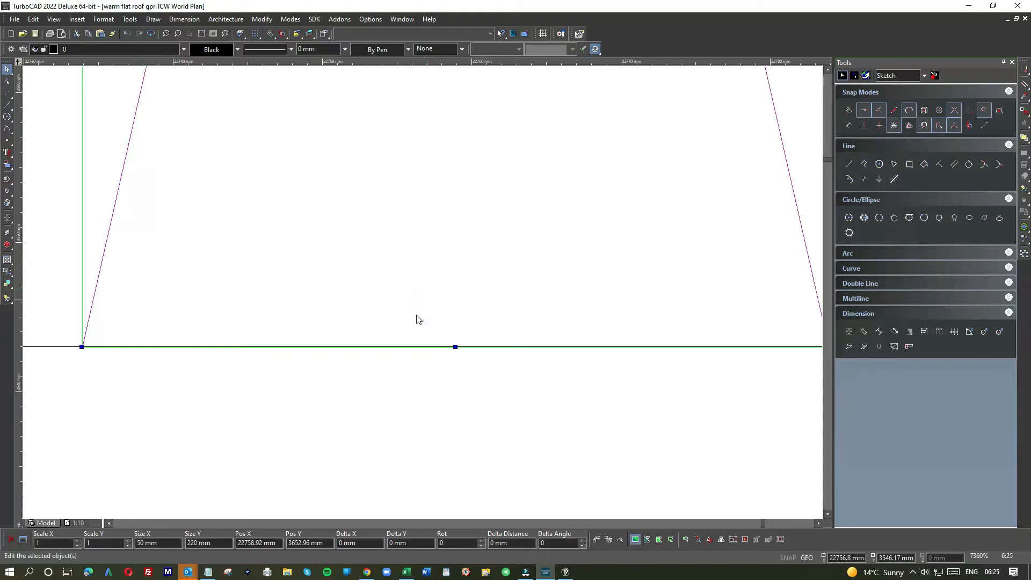
click(434, 395)
Step: Move the 12.5 mm plasterboard strip from the material samples to directly beneath the baseline, with its end against the left vertical line
scroll(419, 297, down, 10)
scroll(343, 309, down, 3)
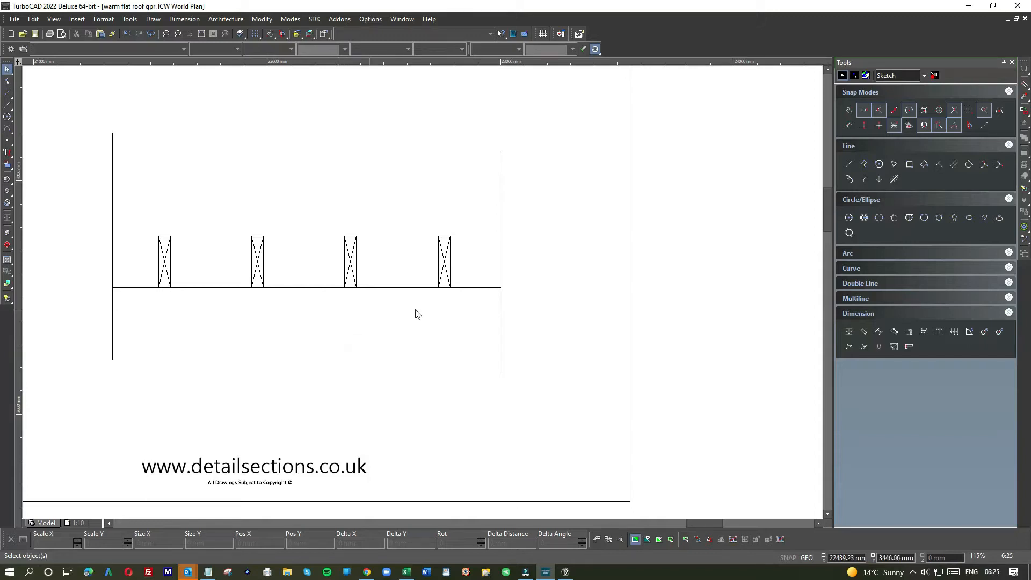
scroll(418, 314, down, 2)
scroll(687, 369, up, 4)
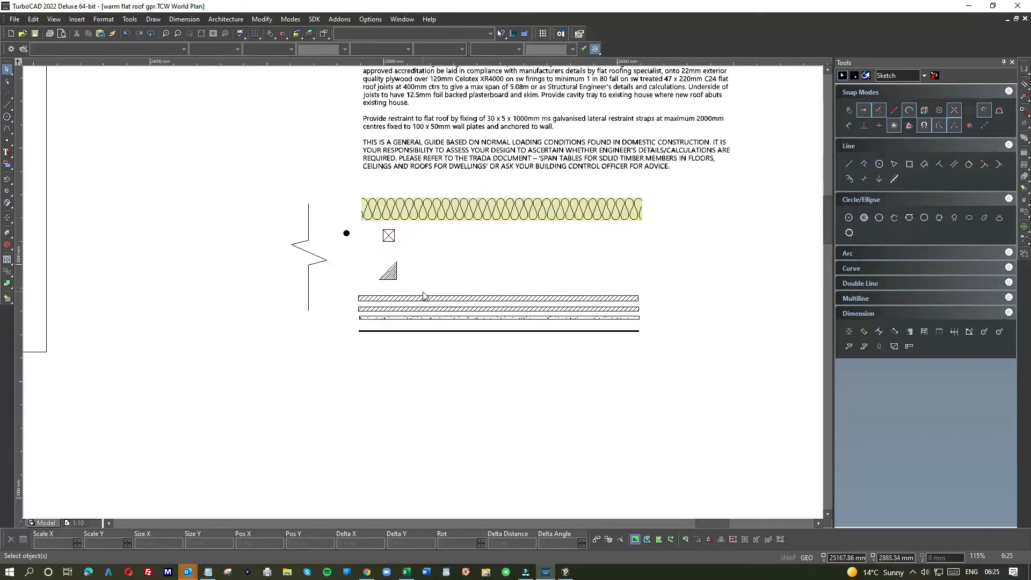
click(368, 348)
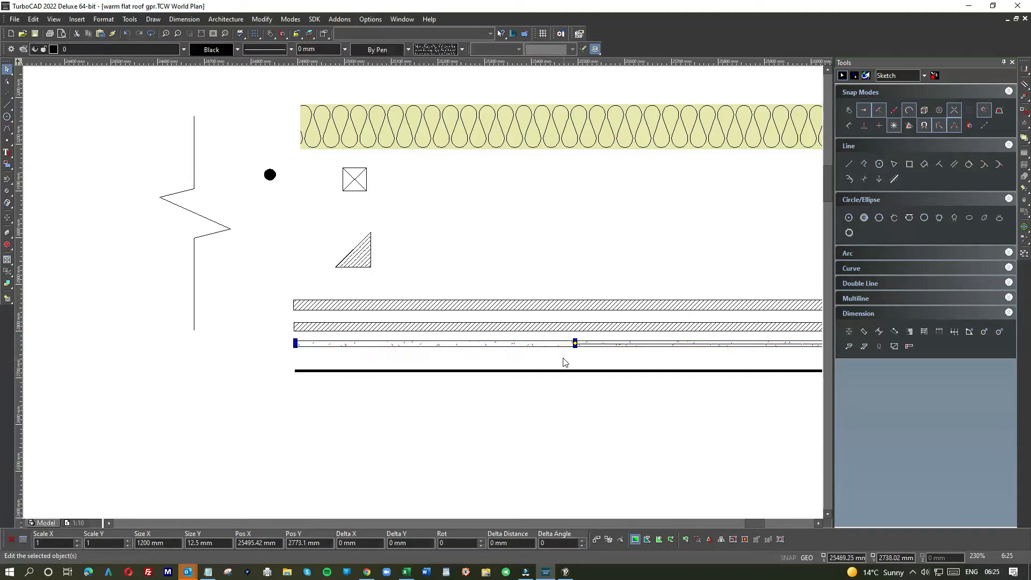
drag(381, 324, 67, 280)
scroll(414, 276, down, 8)
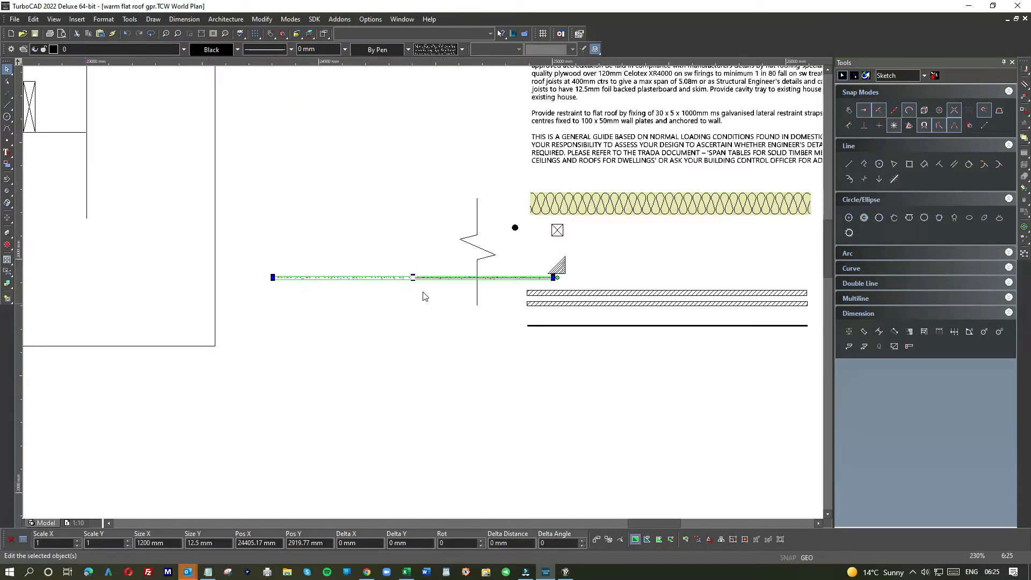
drag(421, 288, 245, 262)
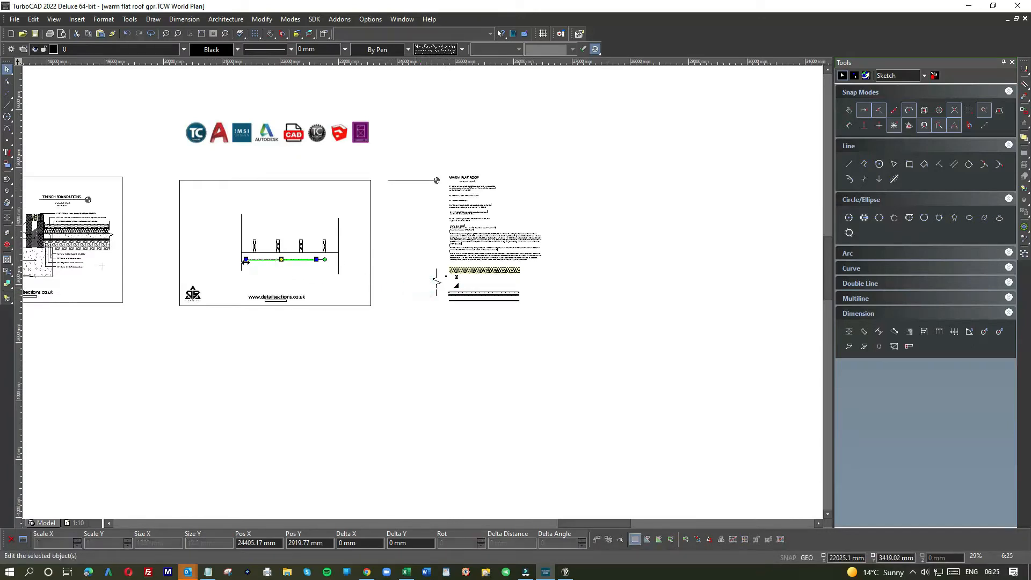
scroll(246, 262, up, 10)
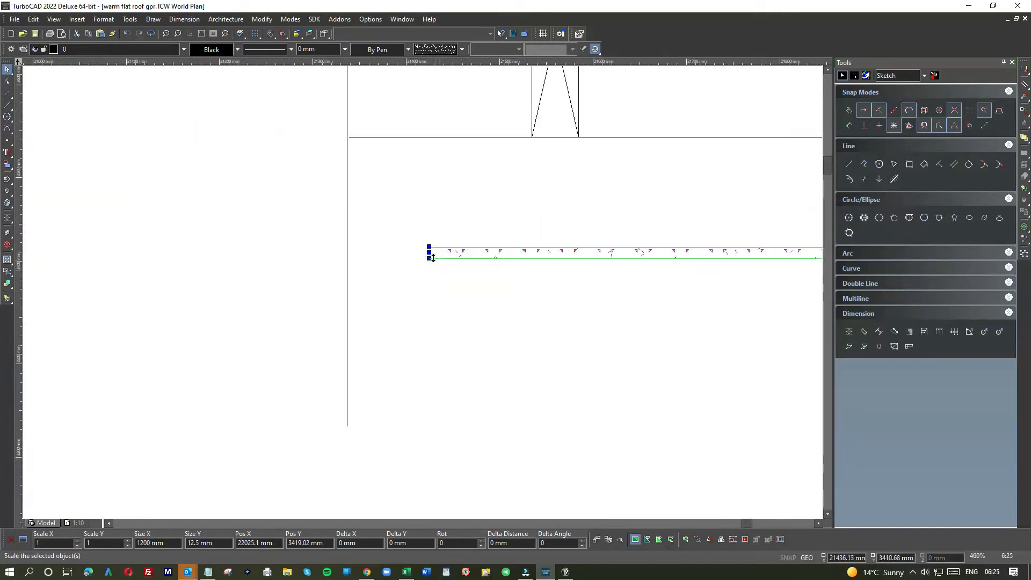
drag(460, 255, 378, 142)
Step: Stretch the plasterboard strip to about 1427 mm long and shift it slightly below the baseline
scroll(580, 184, down, 5)
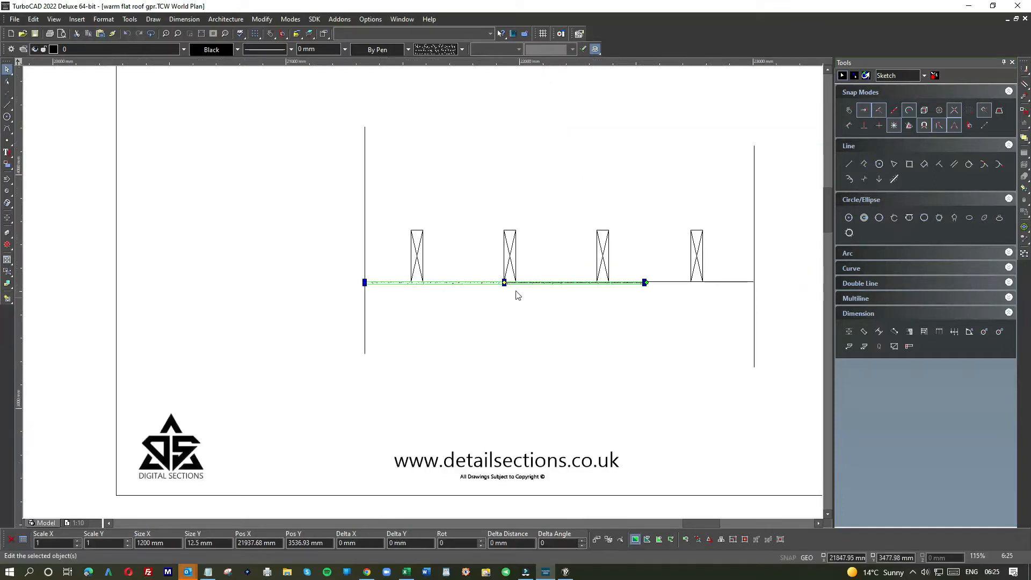
scroll(663, 304, up, 7)
drag(353, 166, 757, 189)
scroll(421, 292, down, 3)
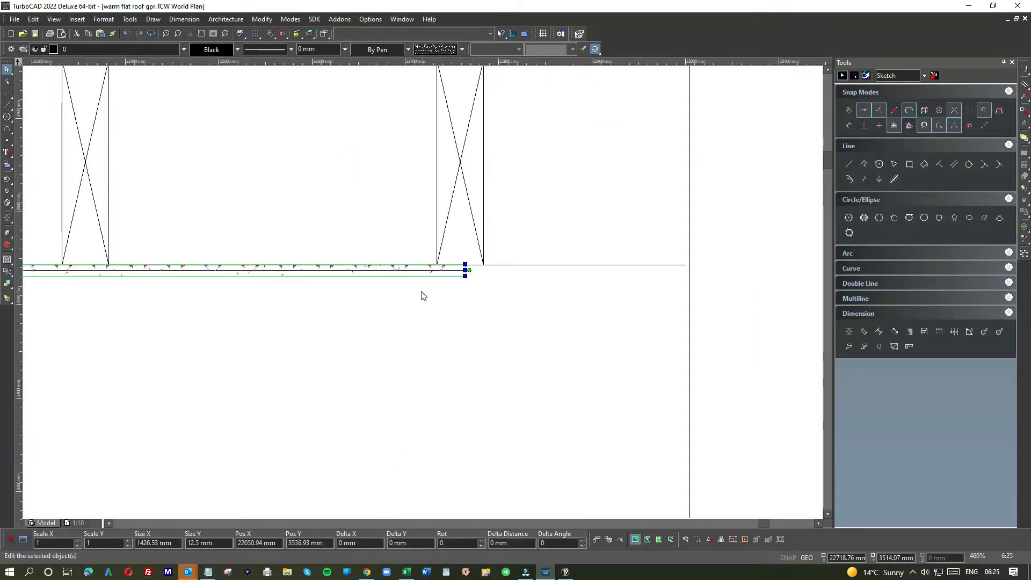
scroll(421, 292, up, 7)
drag(375, 261, 376, 272)
click(363, 389)
Step: Extend the plasterboard strip's right end to the baseline's end at the right vertical line
scroll(425, 296, down, 2)
scroll(425, 296, down, 2)
scroll(557, 290, down, 2)
scroll(642, 292, down, 2)
scroll(485, 324, up, 4)
click(408, 232)
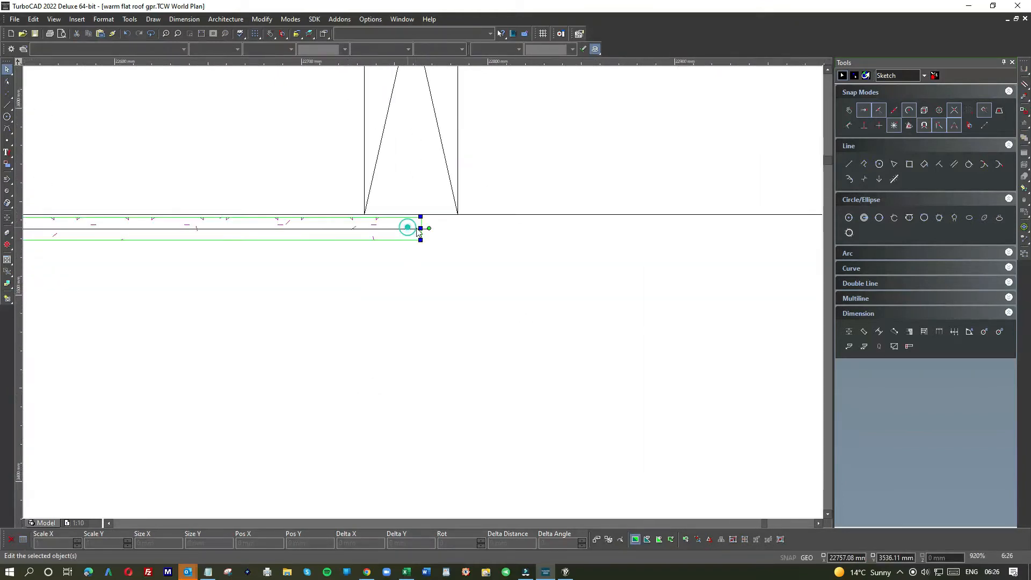
click(420, 227)
scroll(700, 240, down, 2)
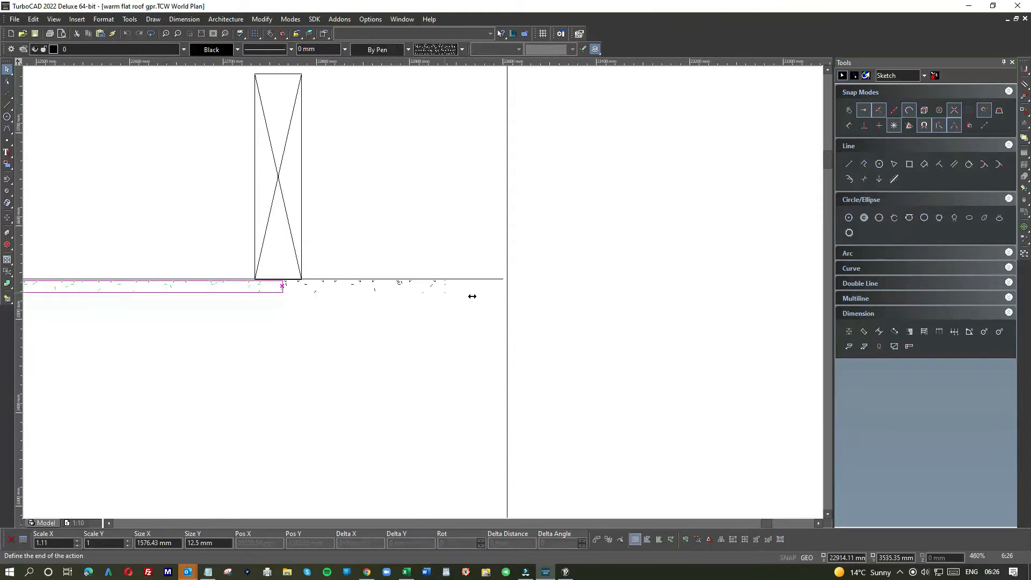
click(502, 298)
click(387, 331)
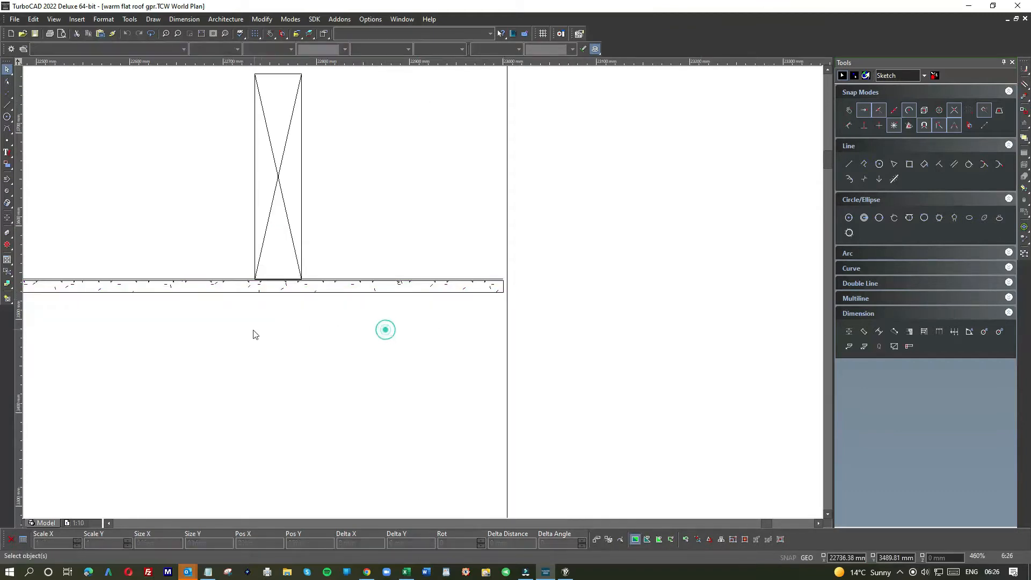
scroll(397, 317, down, 6)
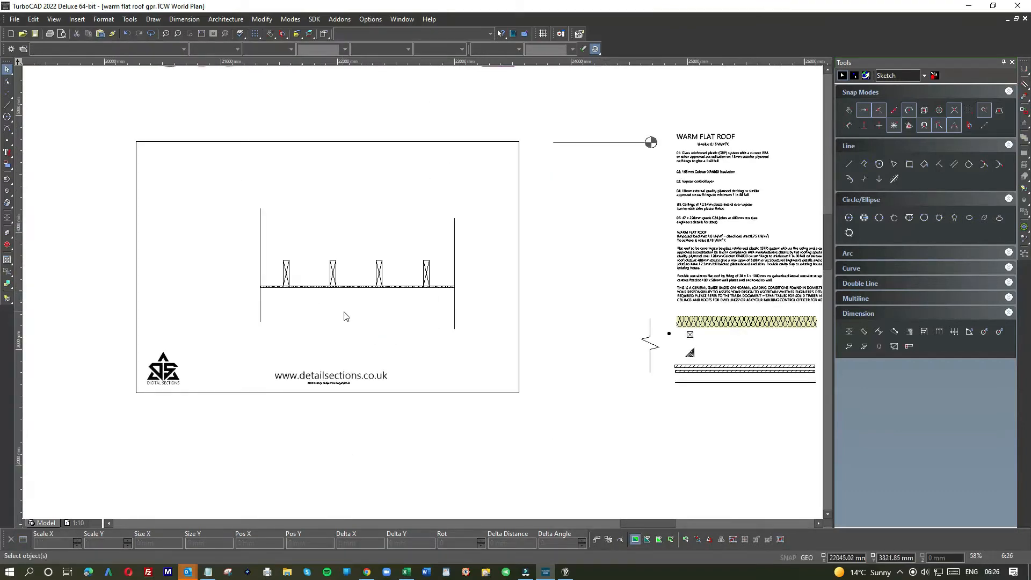
Step: Examine the plasterboard strip's fit against the baseline and both vertical boundary lines, and its contact with the joists
scroll(445, 291, up, 10)
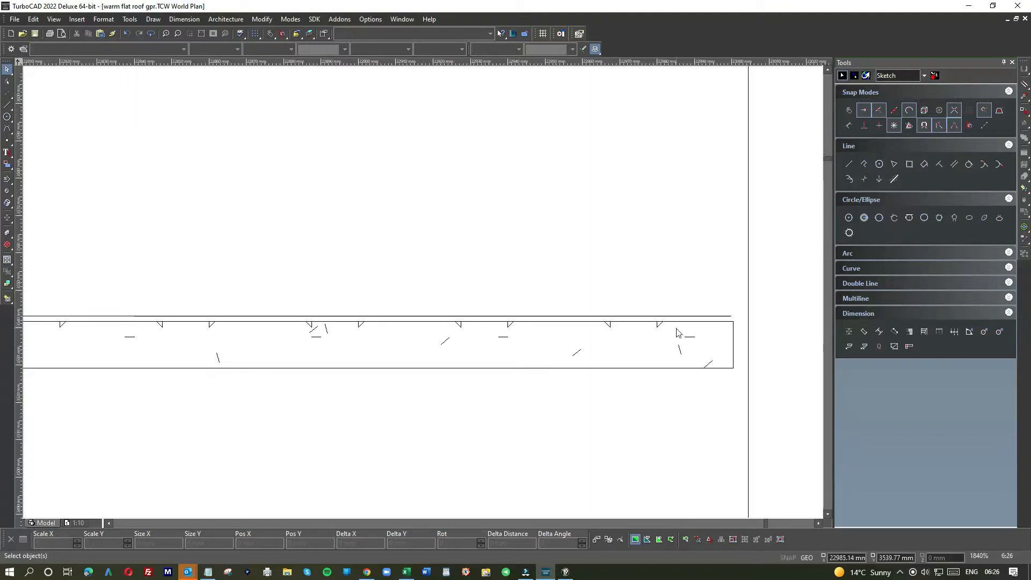
scroll(390, 322, down, 4)
scroll(244, 298, down, 2)
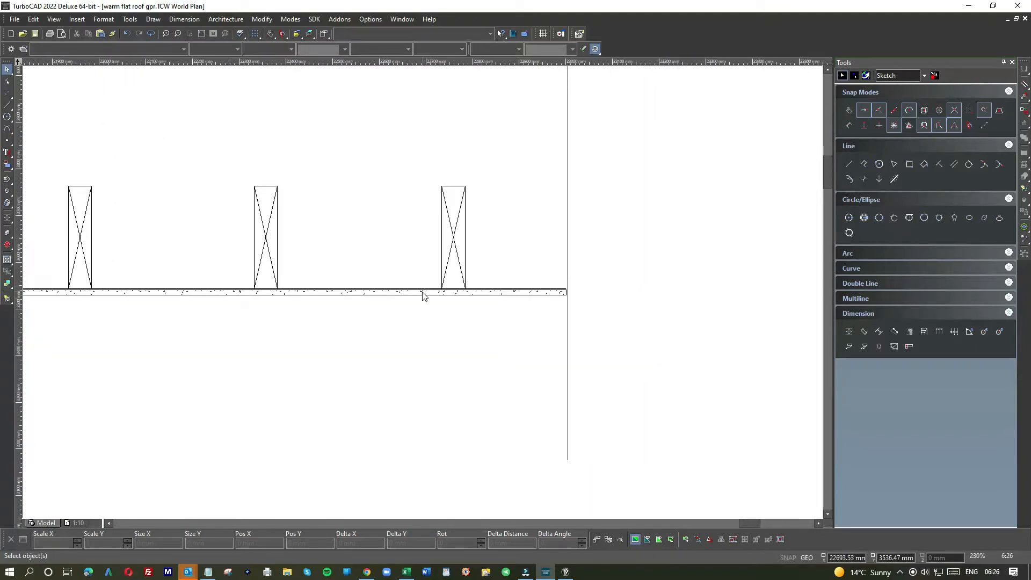
scroll(236, 312, down, 2)
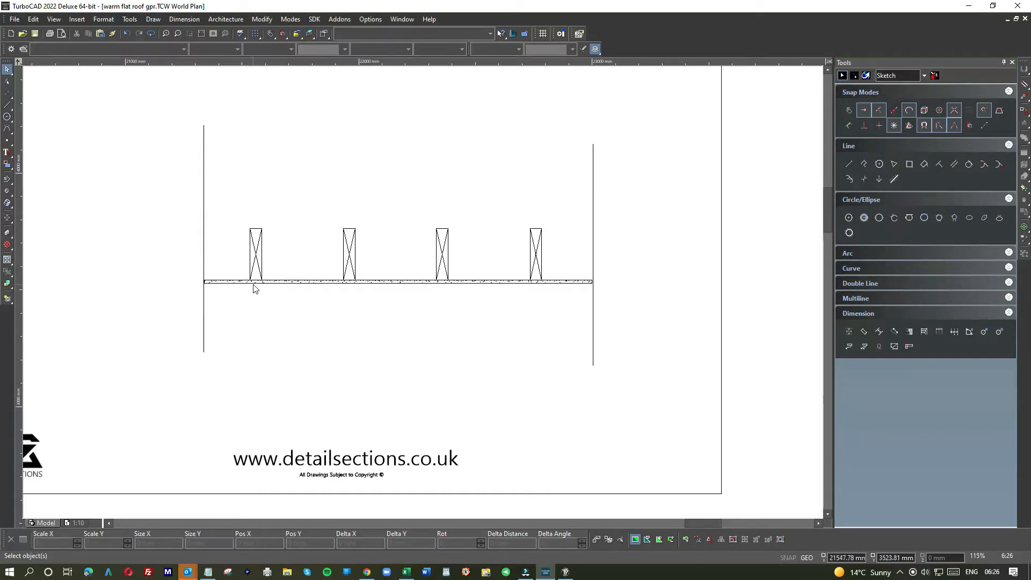
scroll(287, 290, up, 6)
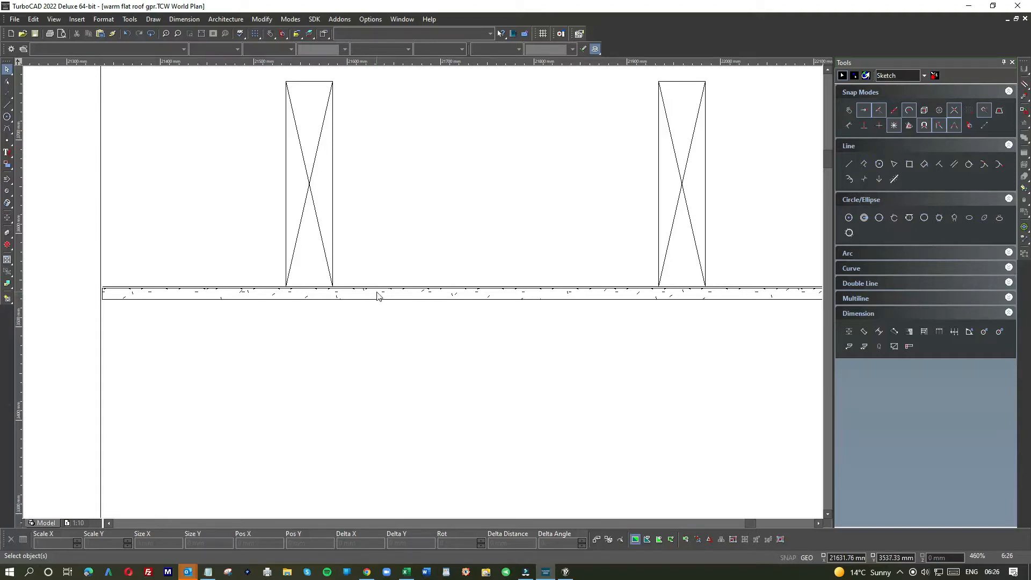
scroll(424, 295, down, 2)
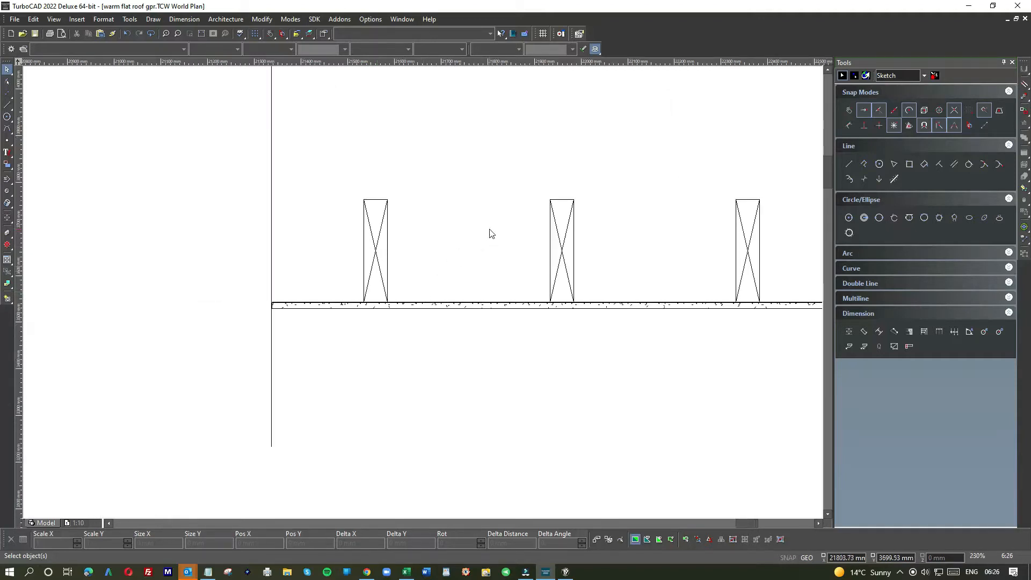
scroll(602, 241, down, 1)
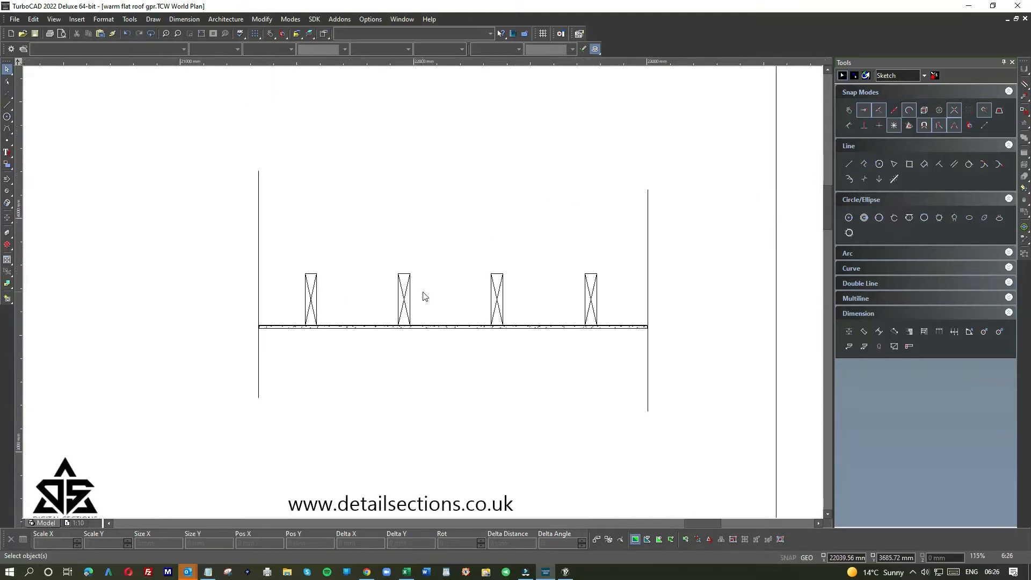
scroll(557, 296, down, 1)
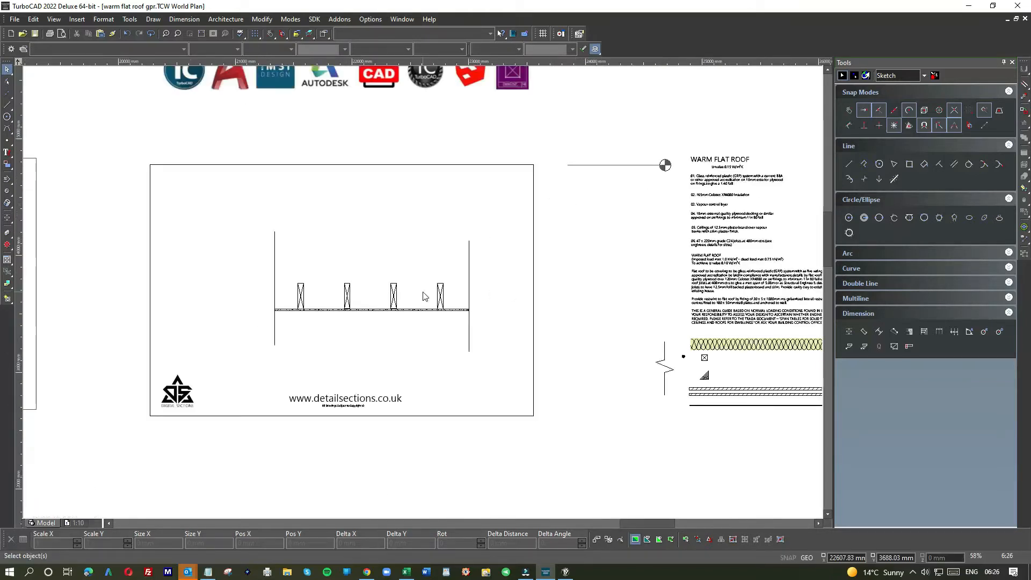
Step: Move the 50 mm crossed timber square from the material samples to just above the fourth joist
click(703, 356)
mouse_move(703, 356)
mouse_down()
mouse_move(483, 281)
mouse_move(433, 287)
mouse_move(436, 276)
mouse_up()
Step: Draw a long thin wedge above the joists from a horizontal line, a short vertical at its left end and a sloping line to its right end
click(7, 104)
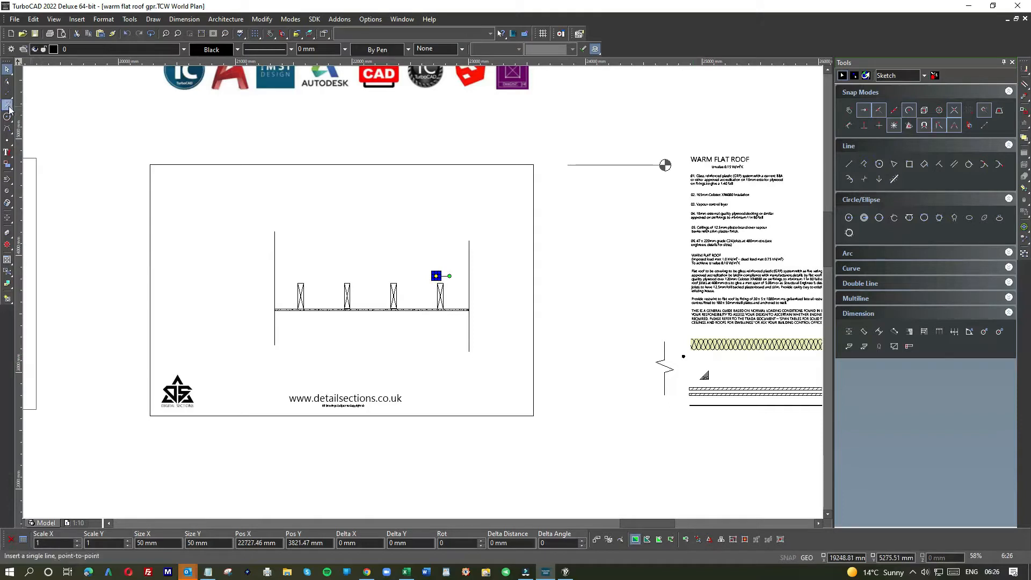
click(298, 205)
click(494, 205)
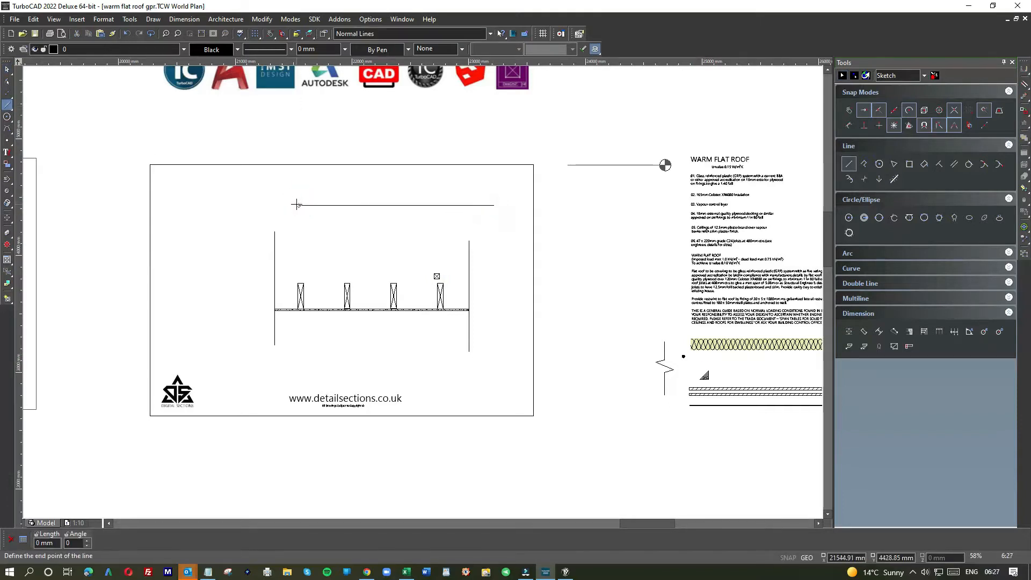
click(298, 191)
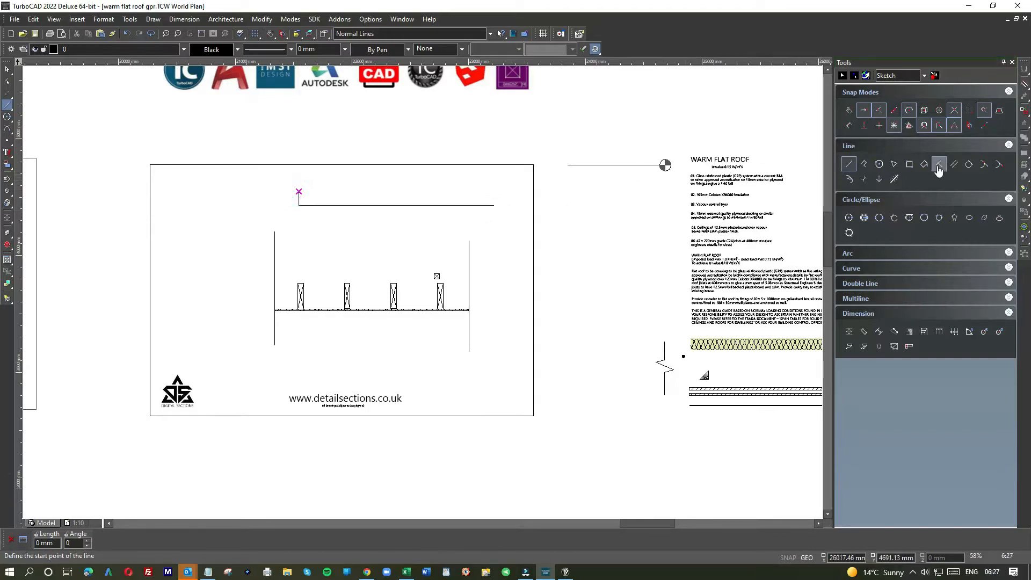
click(897, 125)
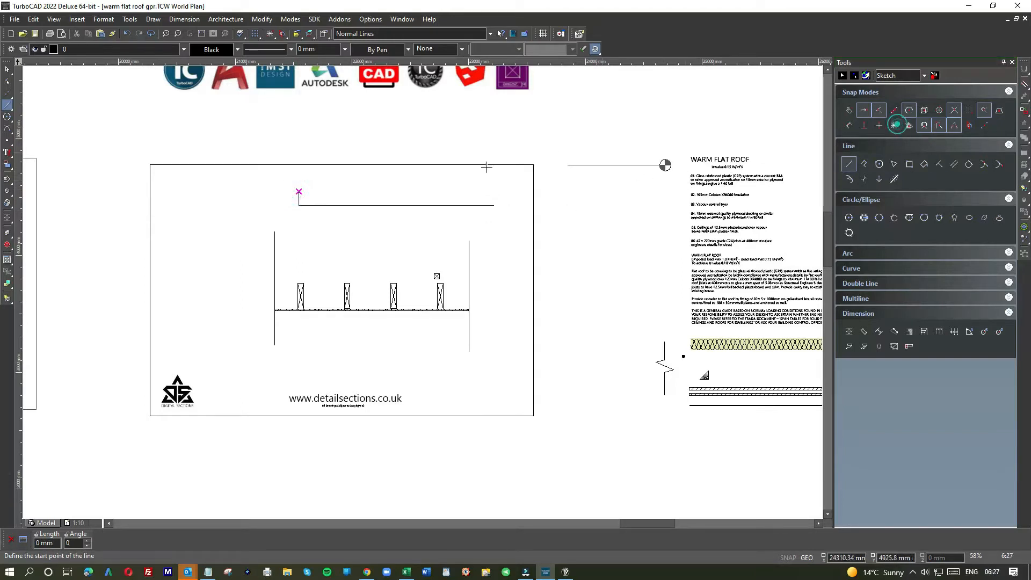
click(299, 191)
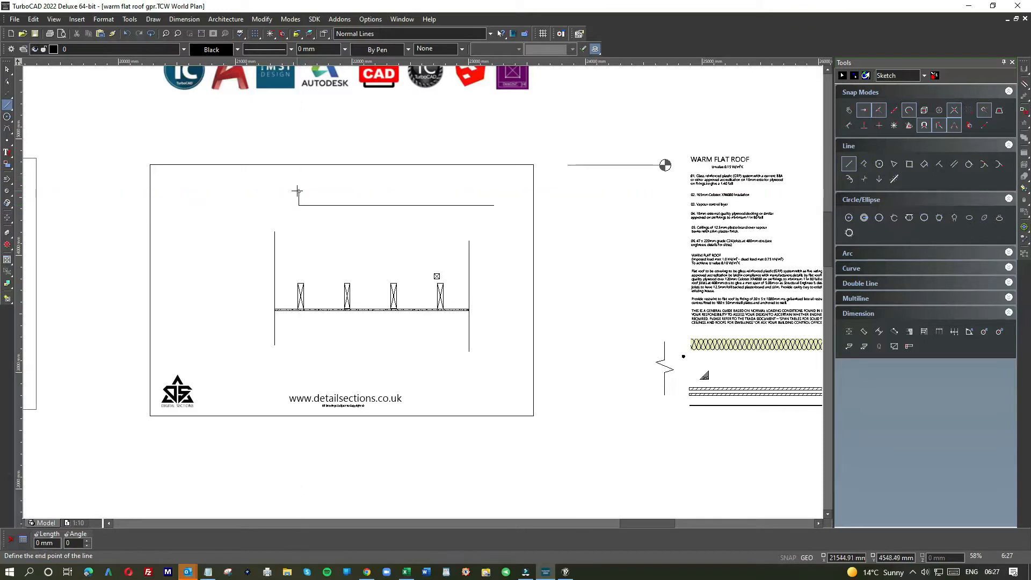
click(493, 204)
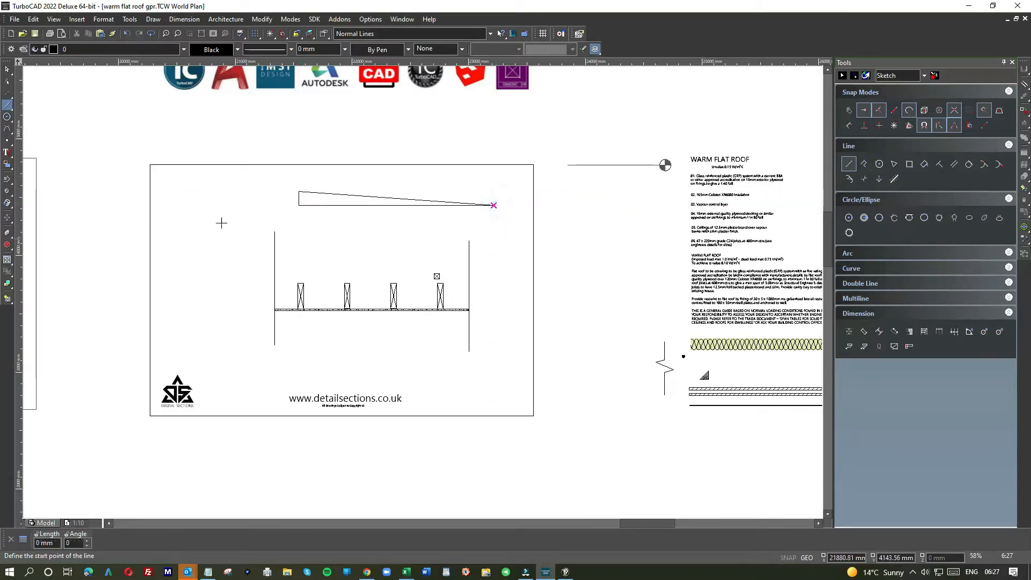
click(7, 69)
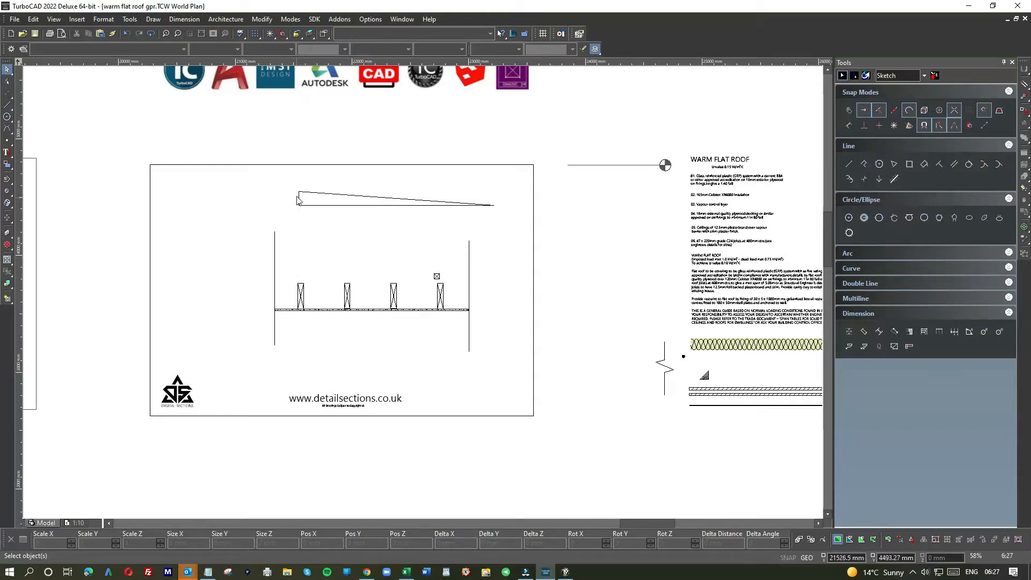
Step: Move the 50 mm timber square onto the top of the fourth joist, aligning its sides with the joist's edges
click(436, 276)
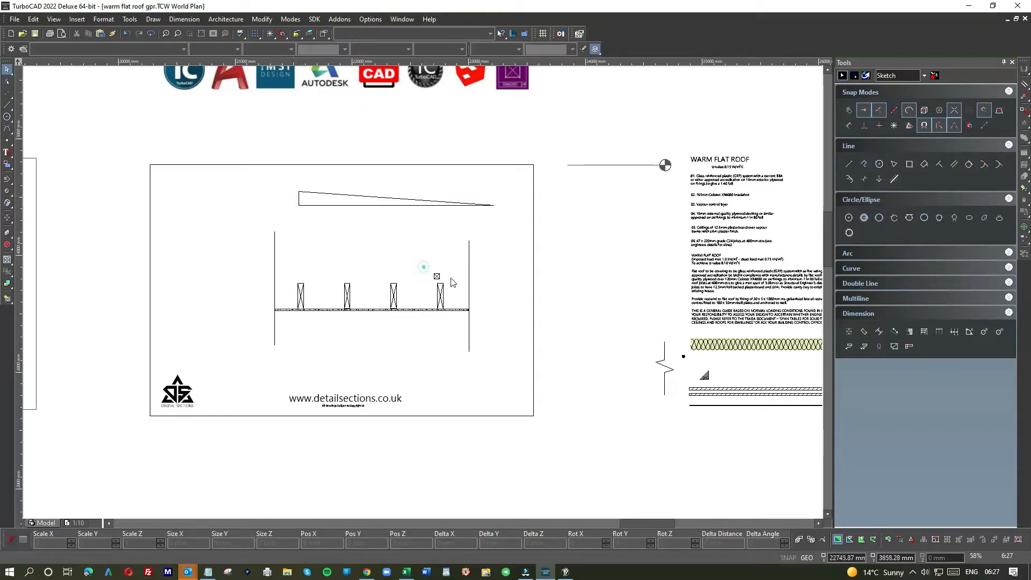
scroll(437, 273, up, 5)
scroll(423, 292, up, 3)
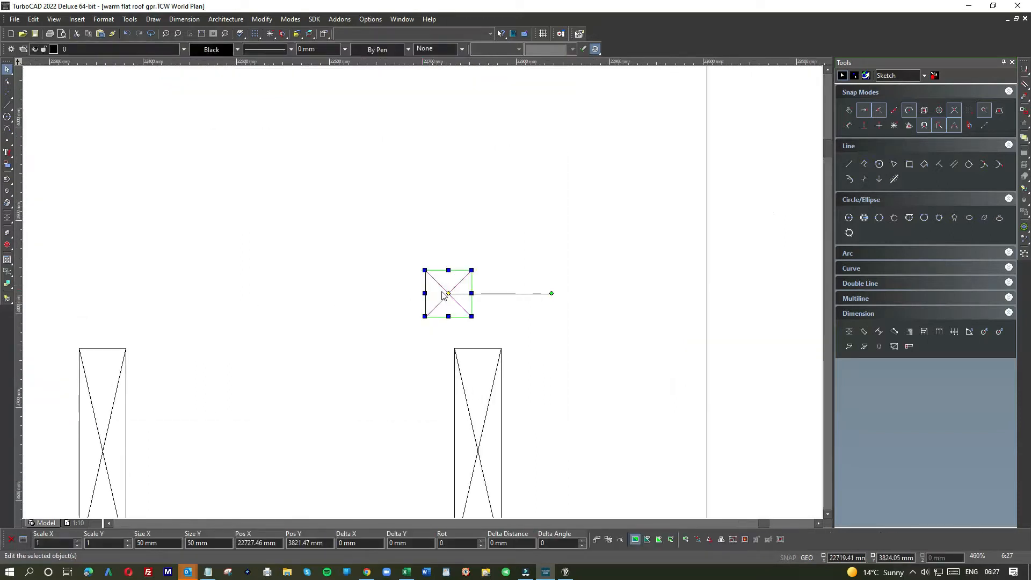
mouse_move(445, 306)
mouse_down()
mouse_move(472, 319)
mouse_move(477, 336)
mouse_up()
scroll(483, 344, up, 9)
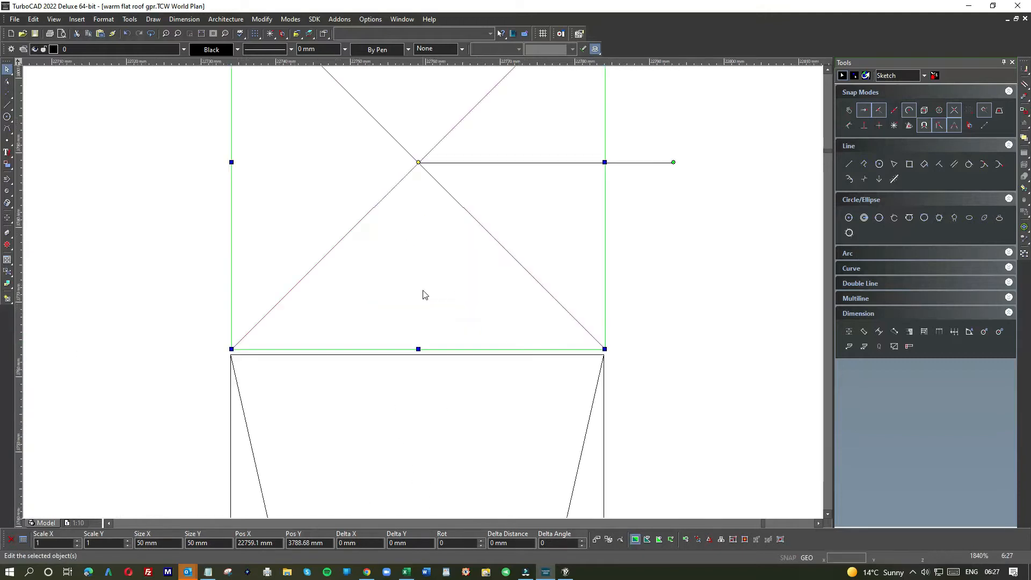
drag(412, 299, 412, 308)
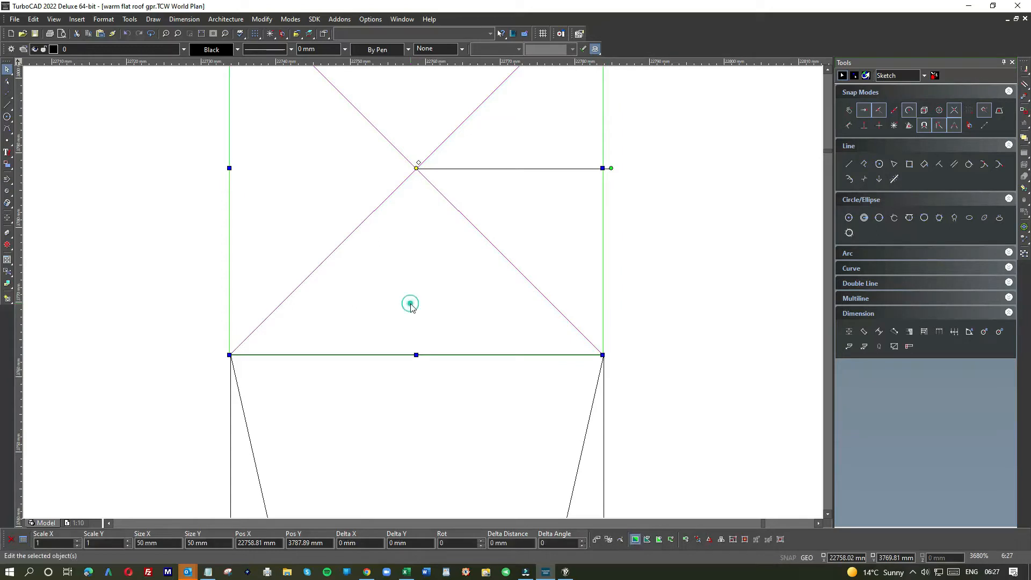
scroll(252, 334, up, 3)
drag(322, 422, 335, 415)
click(206, 395)
scroll(205, 395, down, 2)
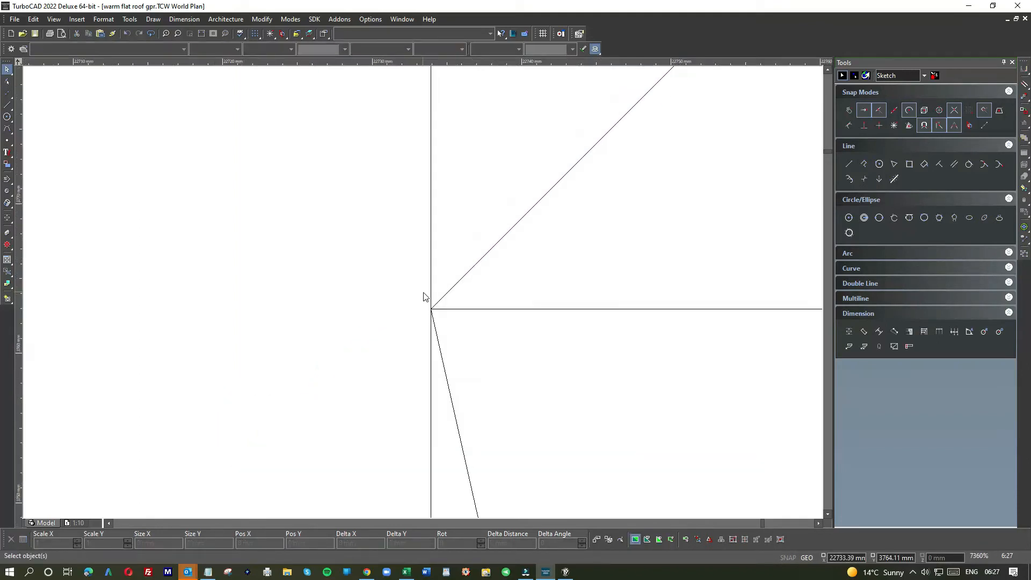
Step: Raise the timber square slightly so a thin gap separates it from the fourth joist's top
scroll(416, 290, down, 6)
drag(381, 186, 514, 303)
scroll(463, 289, up, 4)
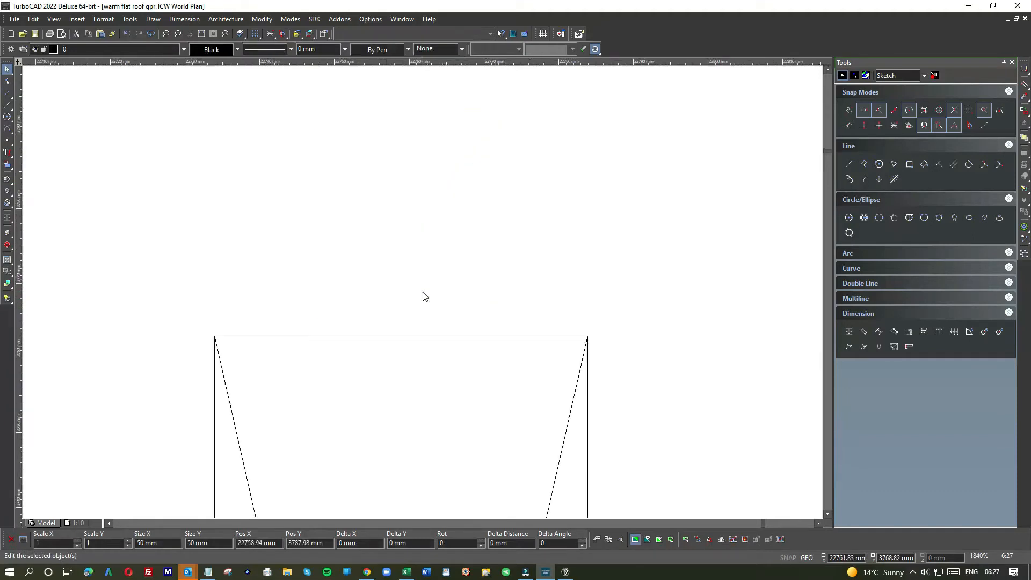
drag(416, 297, 416, 281)
click(175, 281)
Step: Draw a horizontal line leftwards from the timber square's top-left corner, passing above the third and second joists
scroll(160, 288, down, 1)
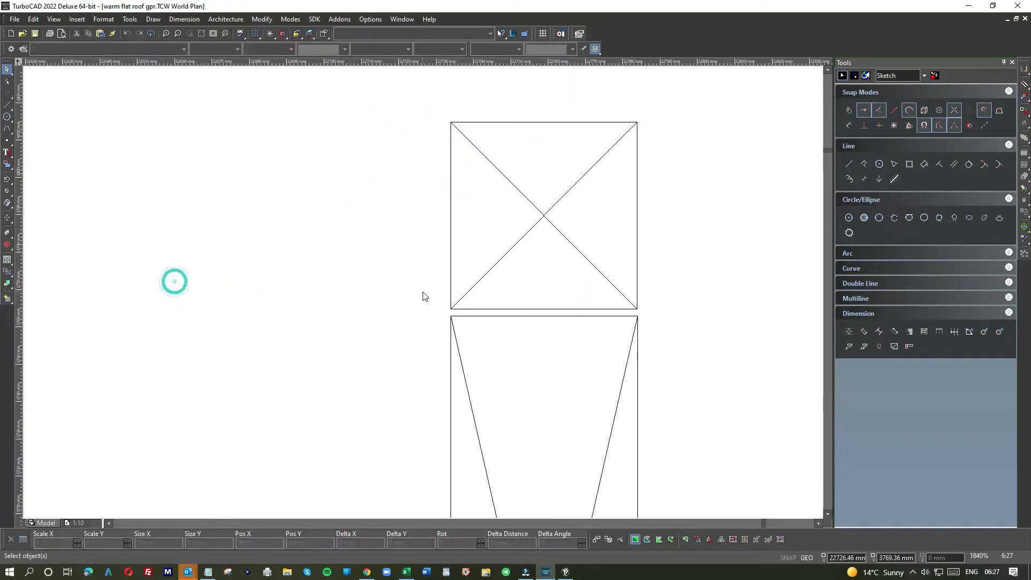
scroll(424, 297, down, 2)
scroll(424, 296, down, 1)
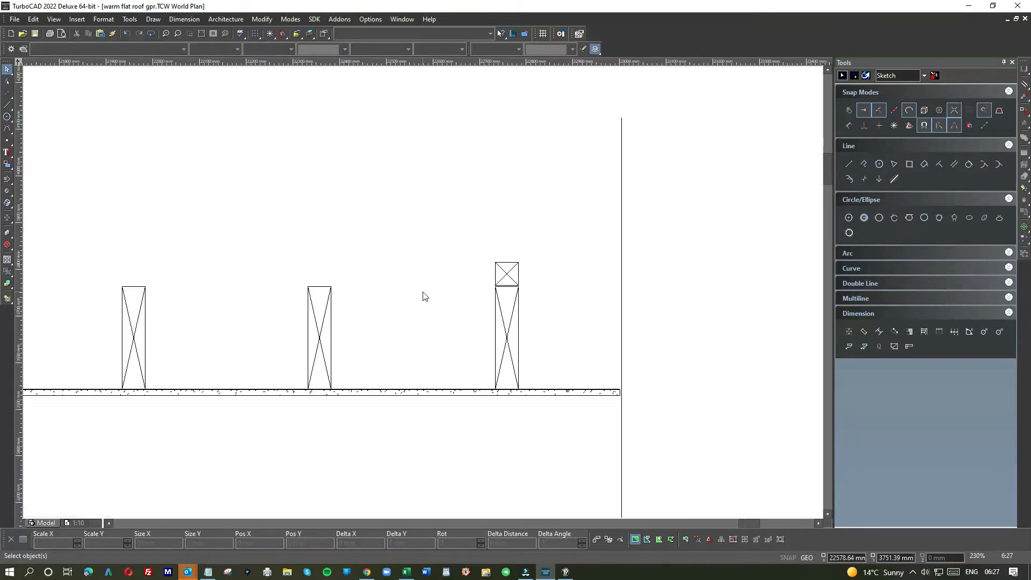
click(8, 105)
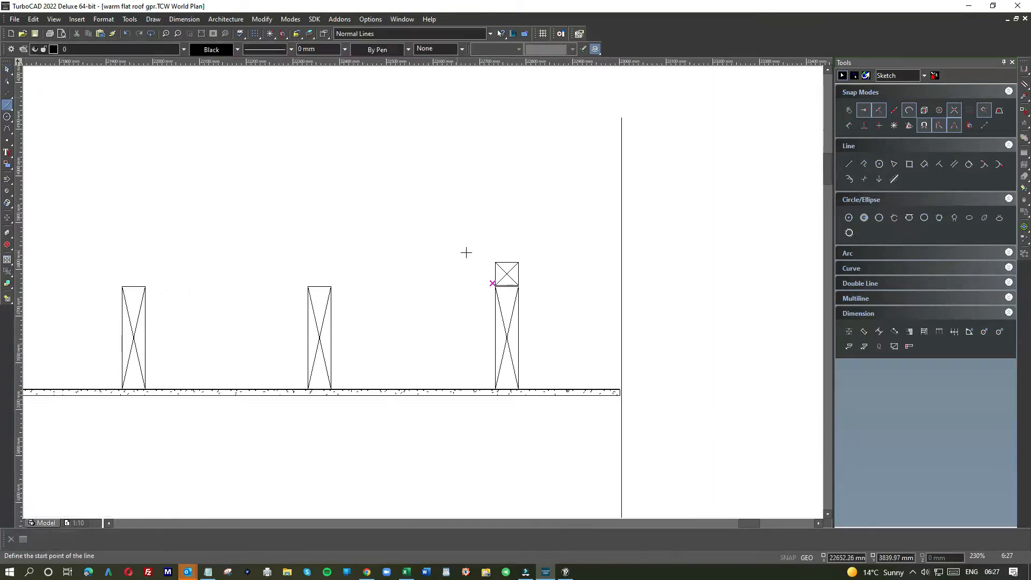
click(495, 262)
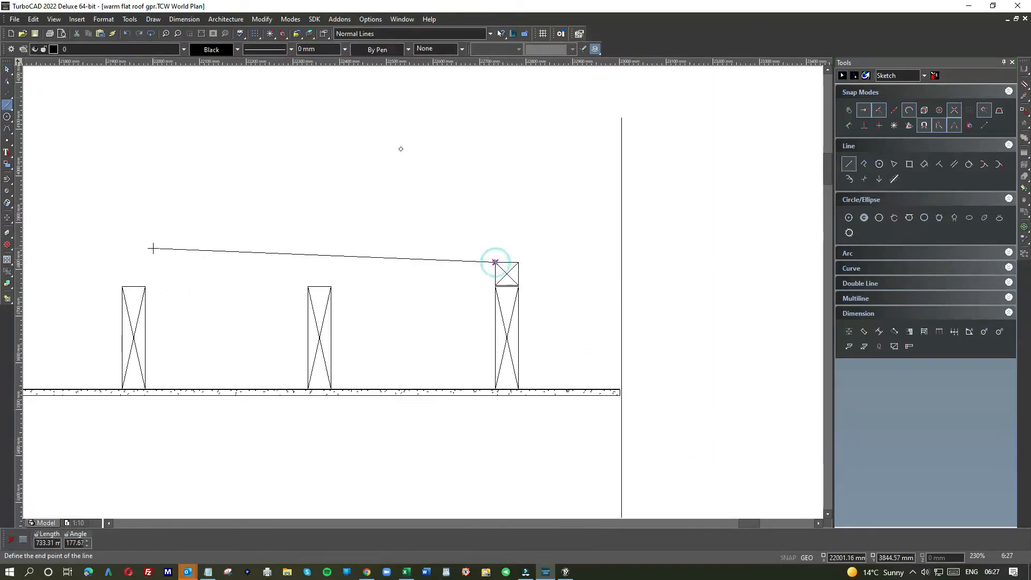
click(894, 125)
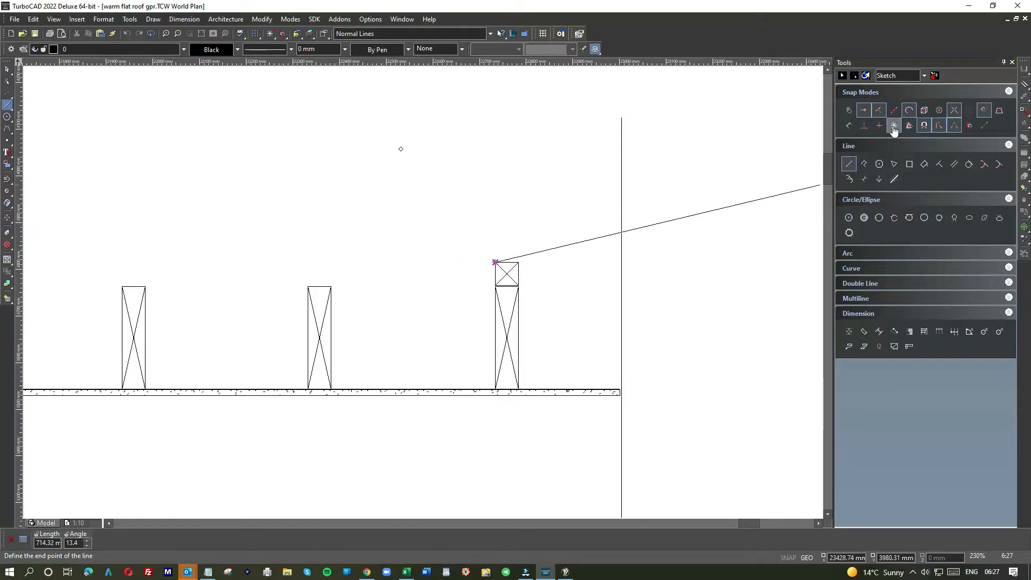
click(60, 260)
scroll(421, 292, down, 2)
click(7, 70)
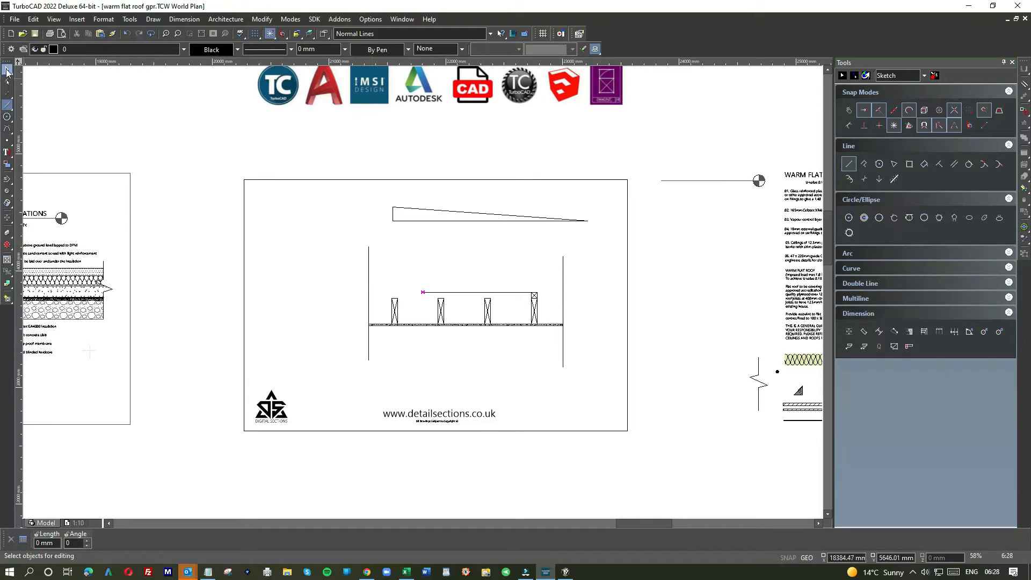
Step: Stretch the horizontal line's left end past the first joist, making the line about 1342 mm long
scroll(412, 288, up, 2)
click(470, 305)
click(455, 305)
click(283, 304)
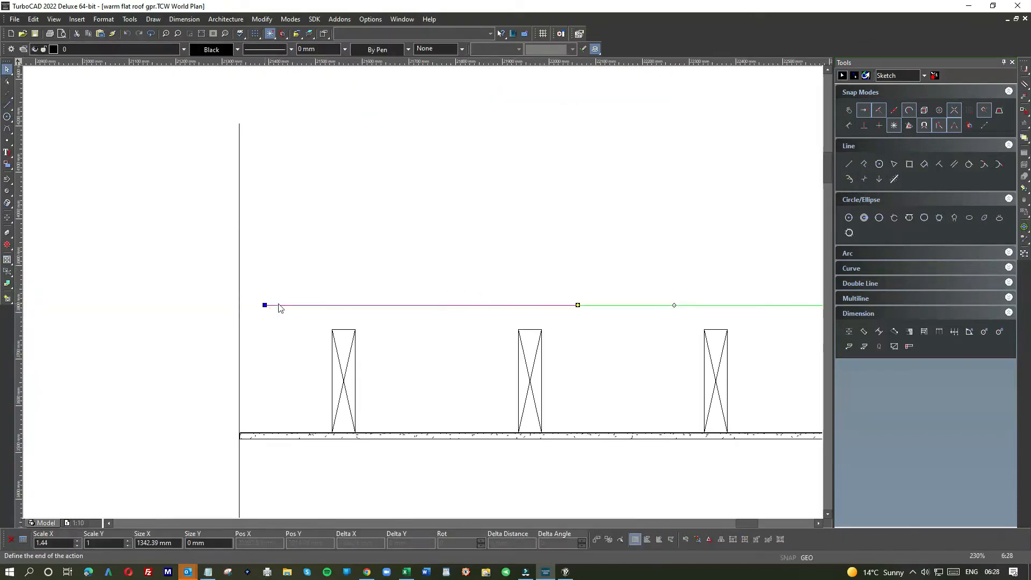
scroll(424, 296, down, 1)
click(654, 265)
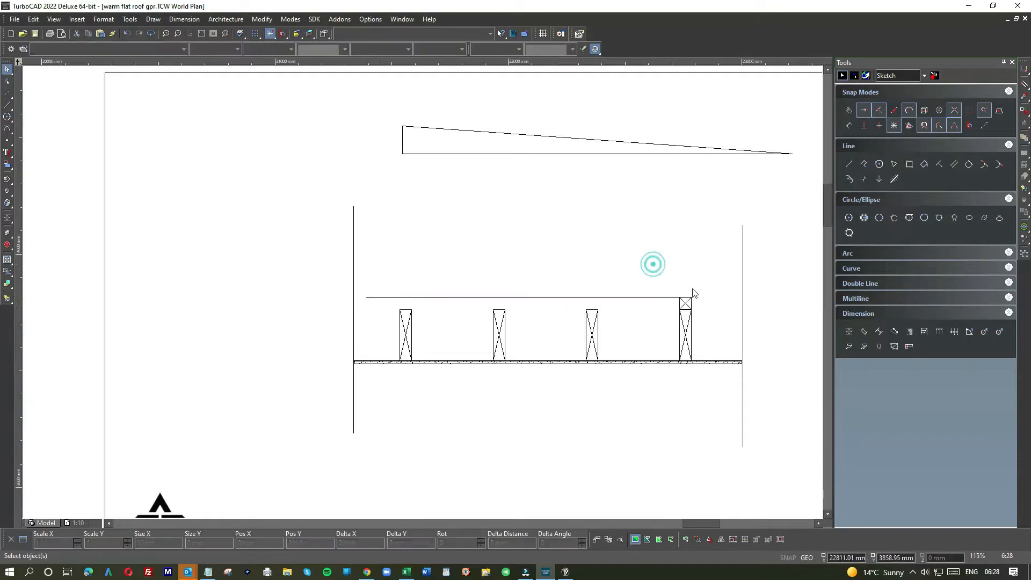
Step: Copy the fourth joist's timber square and place three copies along the horizontal line, near the first, second and third joists
click(675, 296)
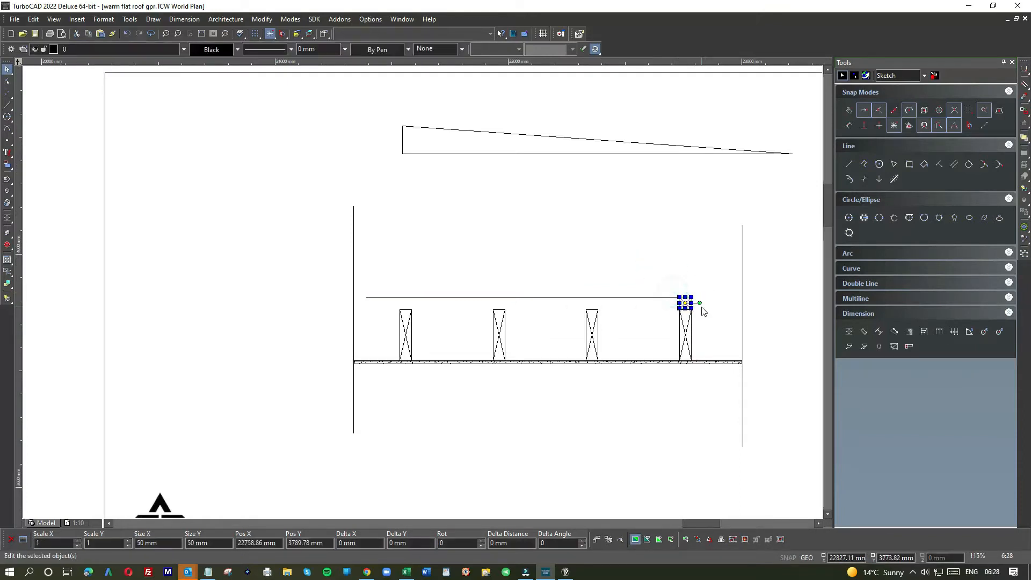
key(ctrl+c)
key(ctrl+v)
click(487, 276)
click(428, 296)
click(422, 292)
click(594, 290)
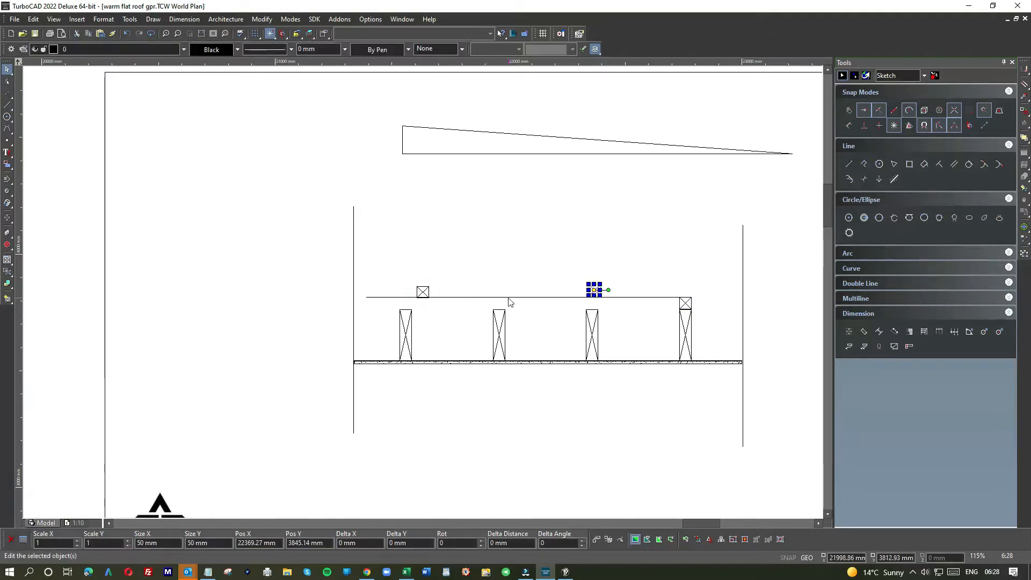
key(ctrl+v)
click(423, 292)
click(488, 288)
Step: Set the first copy's reference point to its bottom-left corner and move that corner onto the first joist's top-left corner
scroll(471, 299, up, 10)
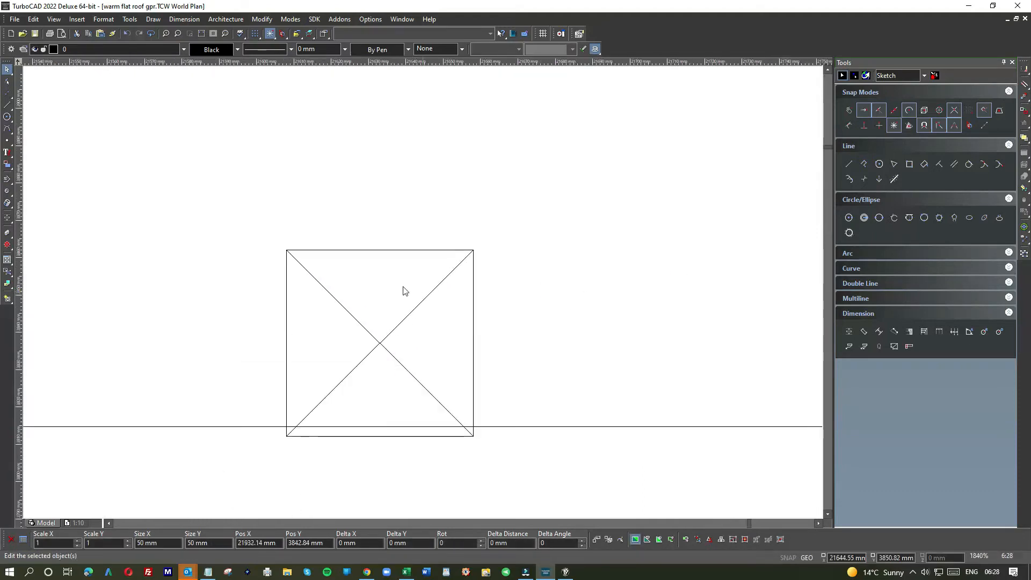
drag(279, 235, 512, 481)
scroll(423, 291, down, 3)
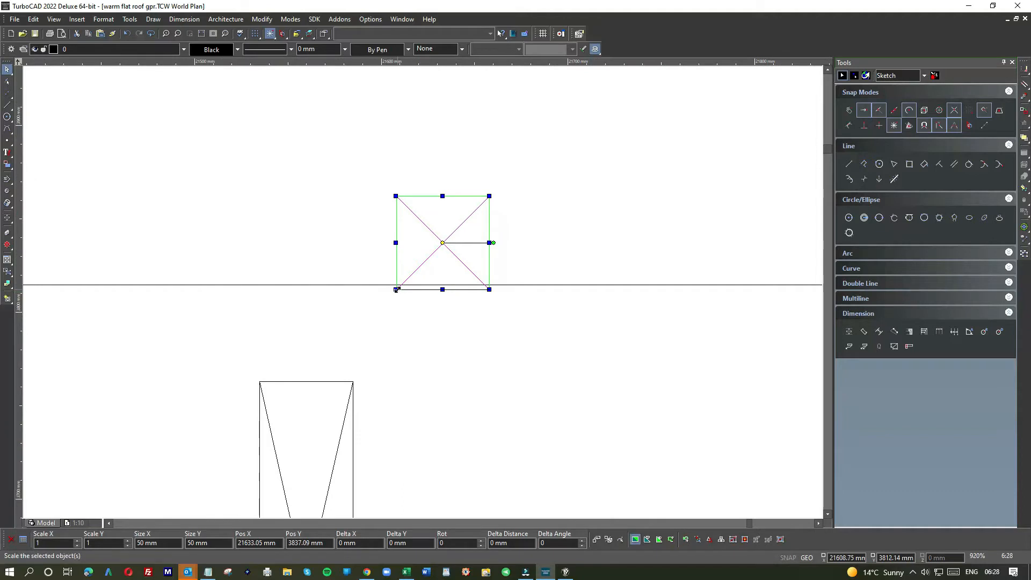
drag(395, 290, 396, 291)
click(396, 290)
click(396, 290)
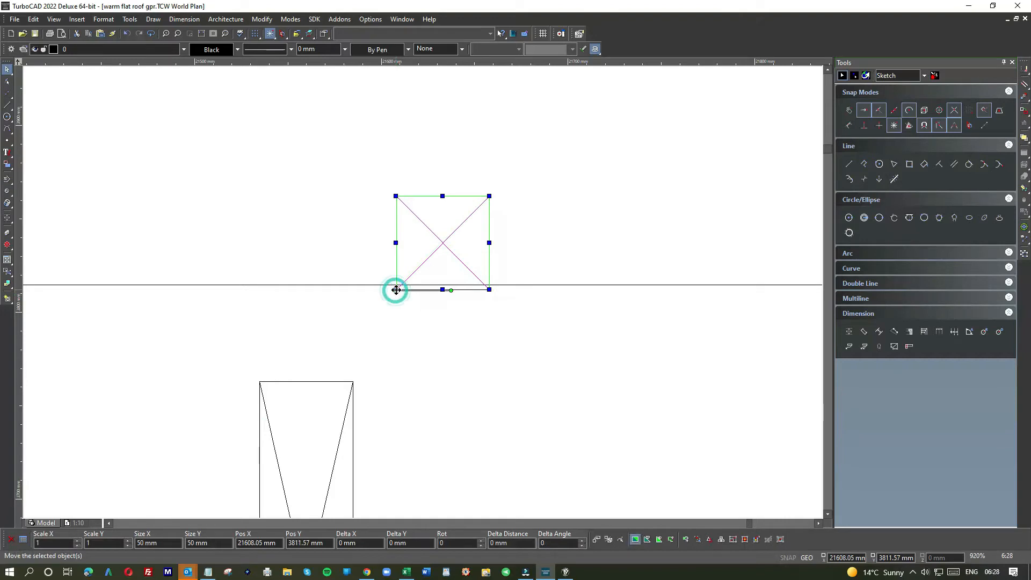
click(260, 382)
Step: Nudge the first 50 mm timber square into place above the first joist, with its top edge on the horizontal line
scroll(271, 373, up, 2)
scroll(423, 295, down, 1)
drag(386, 121, 621, 337)
click(575, 240)
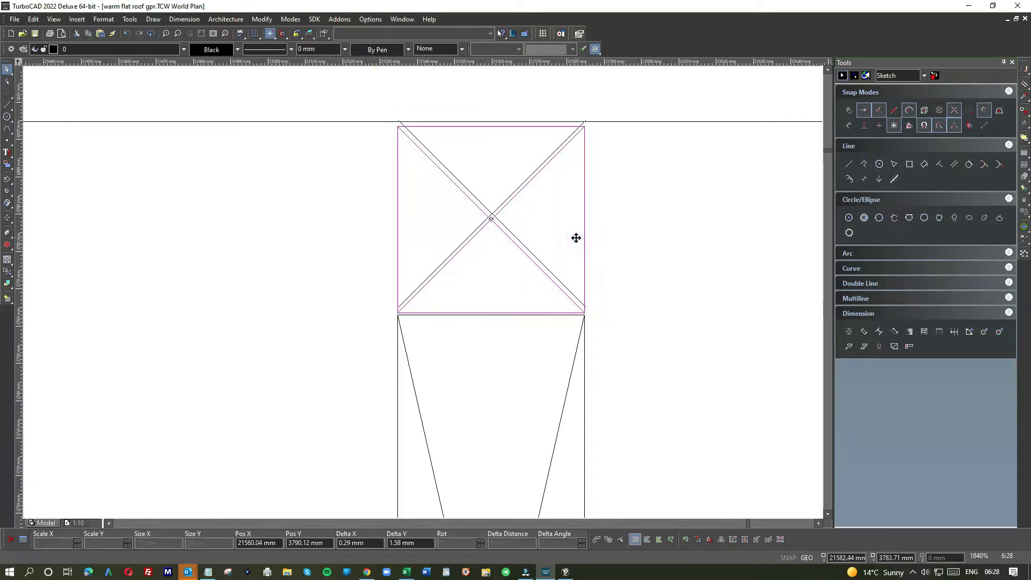
click(576, 238)
scroll(425, 296, up, 1)
scroll(425, 296, up, 1)
click(435, 282)
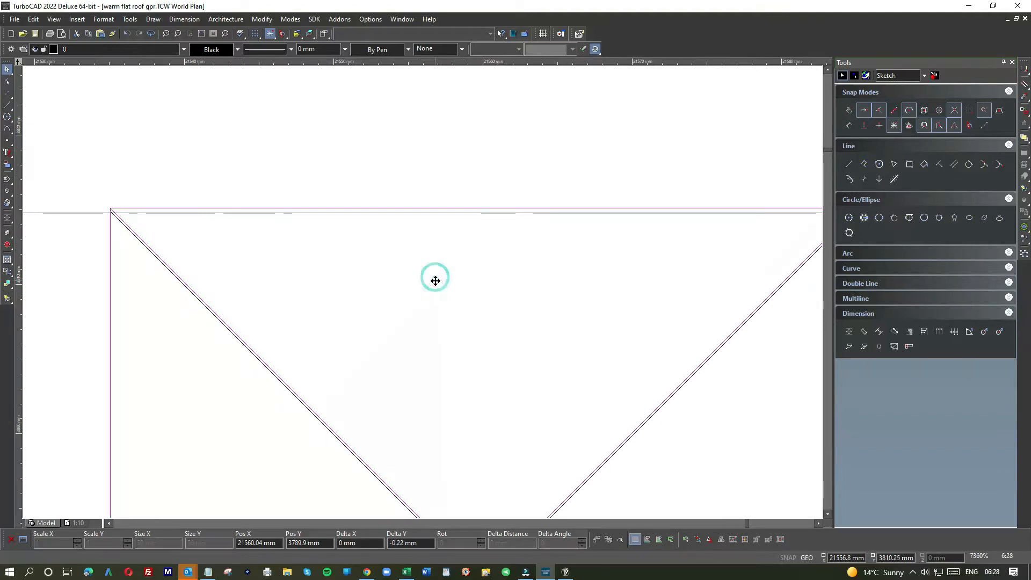
click(435, 283)
scroll(425, 292, down, 4)
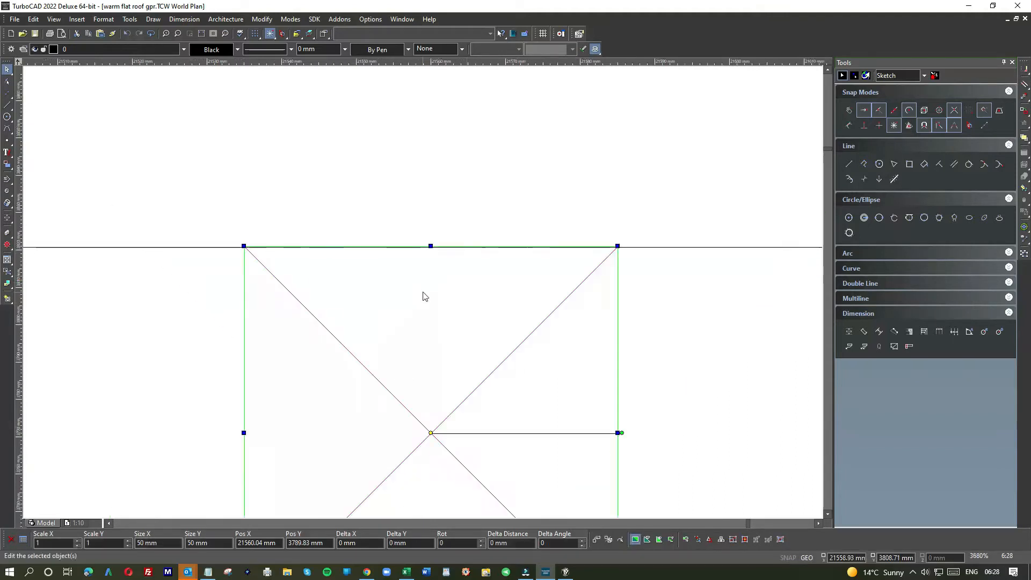
click(505, 321)
scroll(421, 294, down, 1)
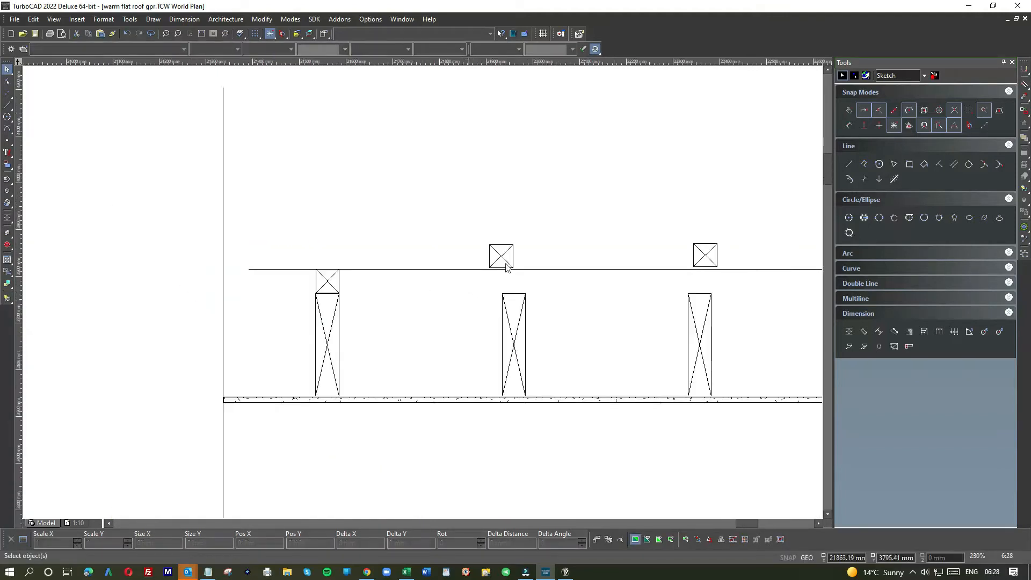
Step: Move the second timber square above the second joist, aligning its sides with the joist and its top edge with the horizontal line
click(499, 251)
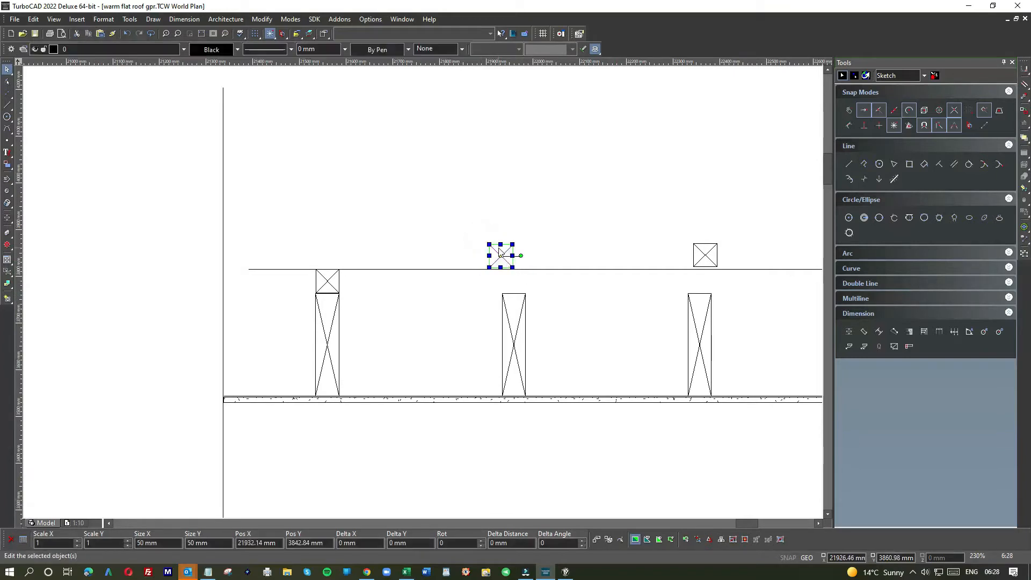
drag(500, 252, 512, 276)
scroll(512, 276, up, 2)
scroll(423, 296, up, 1)
drag(435, 309, 449, 320)
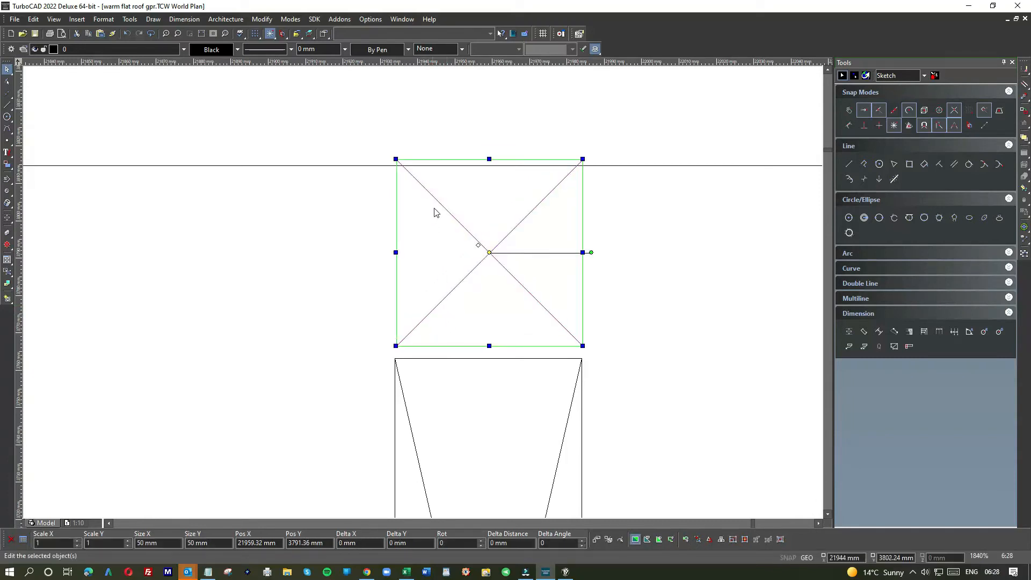
drag(469, 191, 468, 186)
click(471, 185)
scroll(423, 295, up, 6)
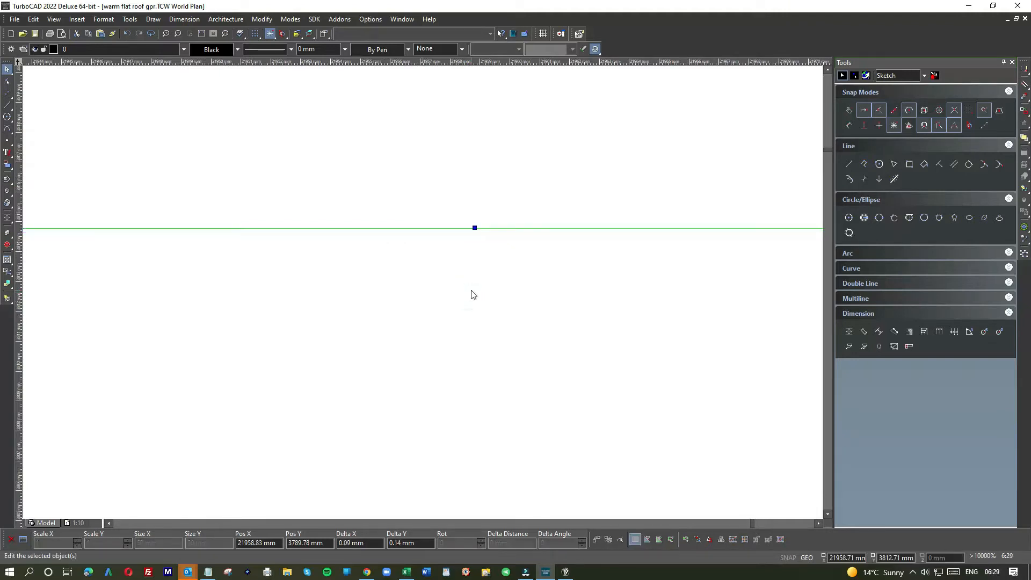
scroll(424, 295, down, 6)
click(564, 354)
scroll(421, 292, down, 4)
scroll(424, 295, down, 4)
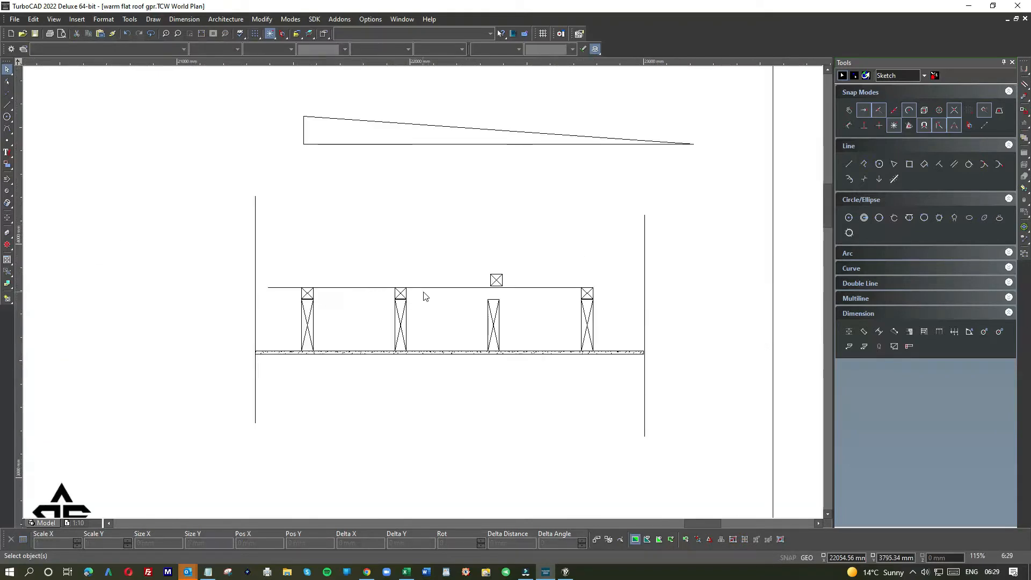
Step: Move the third timber square above the third joist, with its top edge on the horizontal line
scroll(487, 274, up, 2)
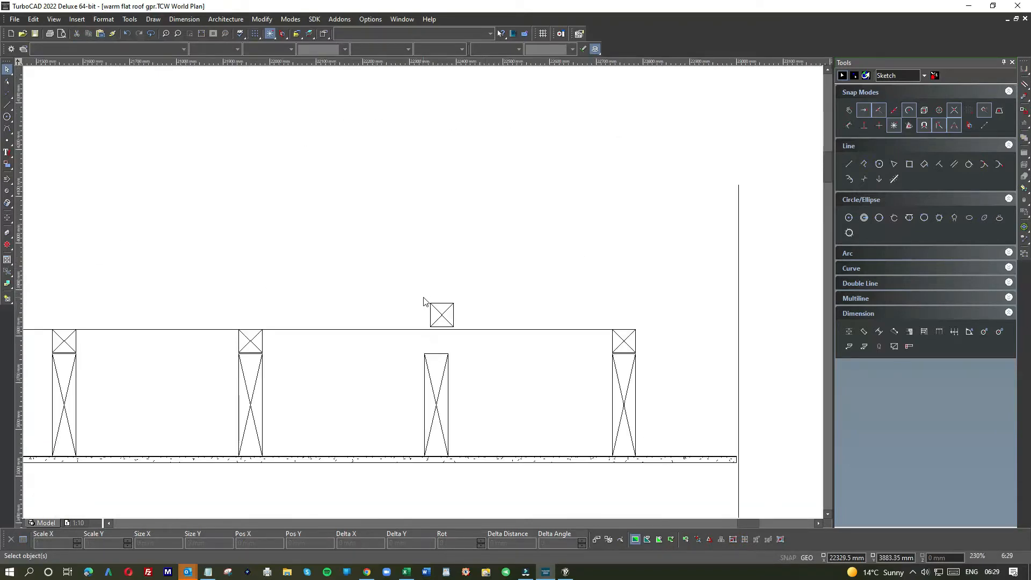
click(443, 314)
scroll(421, 295, up, 4)
drag(421, 285, 400, 384)
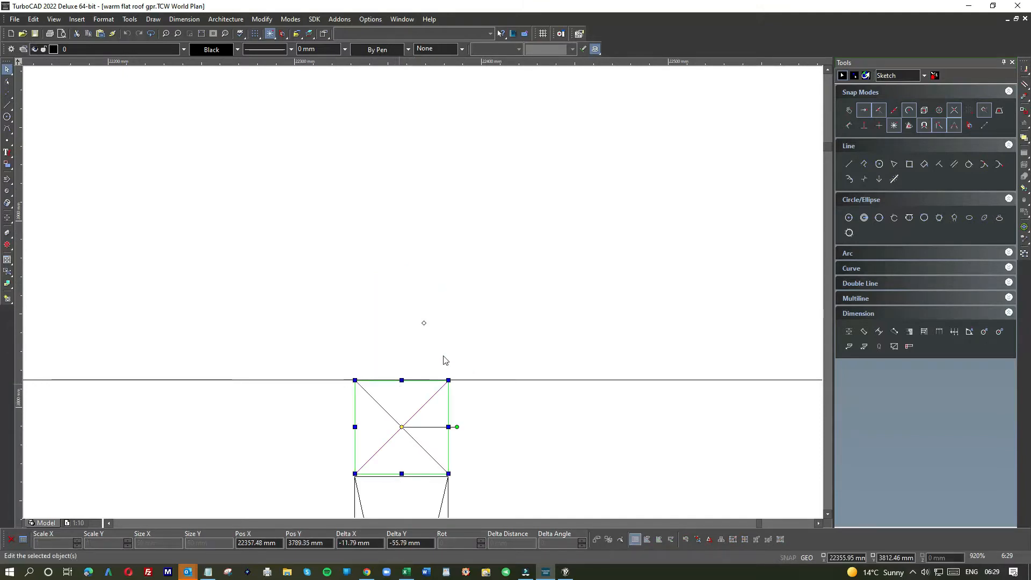
scroll(424, 296, down, 1)
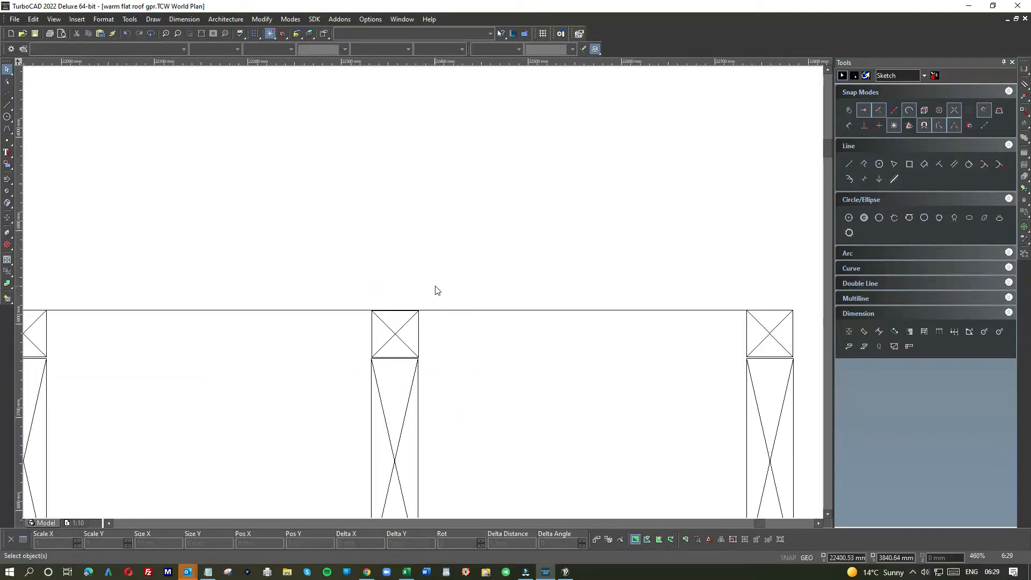
scroll(425, 296, down, 1)
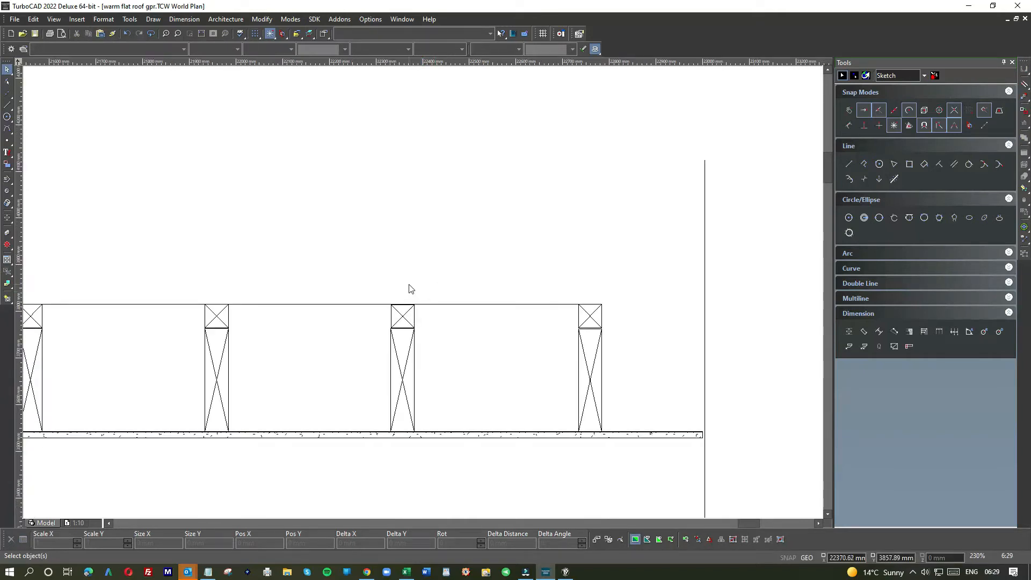
scroll(425, 296, down, 1)
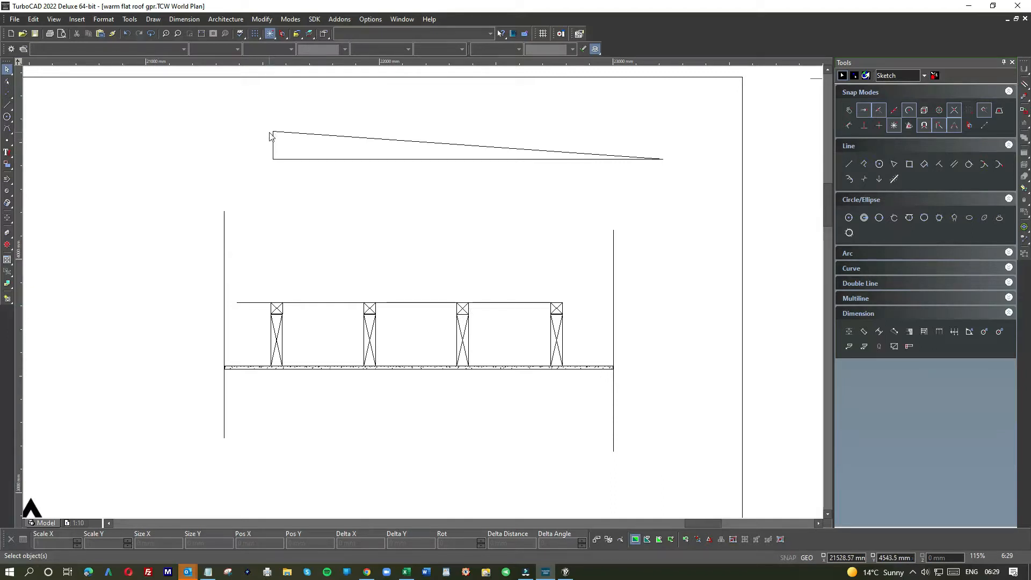
Step: Delete the long tapered wedge above the detail and the horizontal guide line along the timber squares' tops
drag(264, 127, 671, 194)
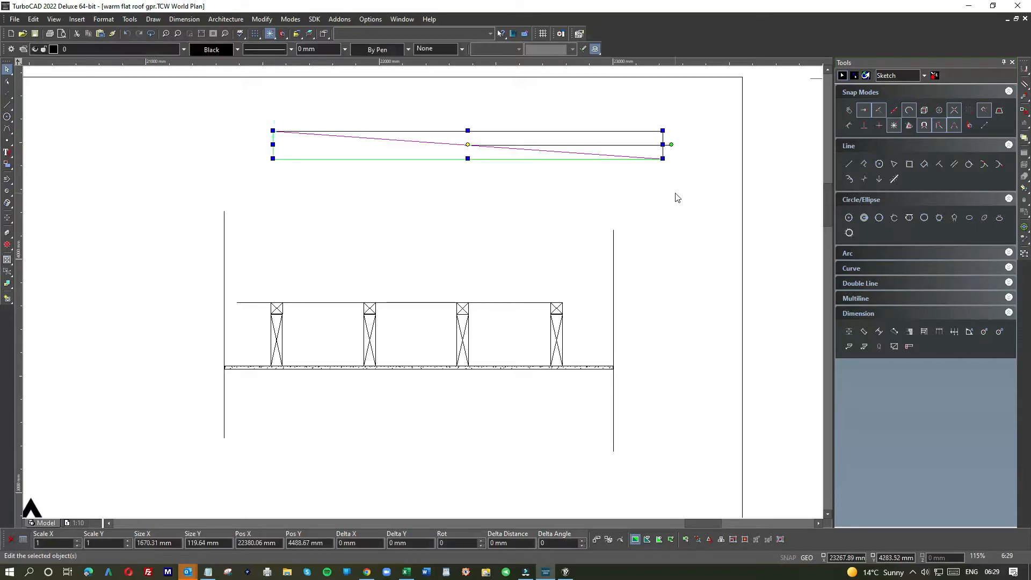
key(Delete)
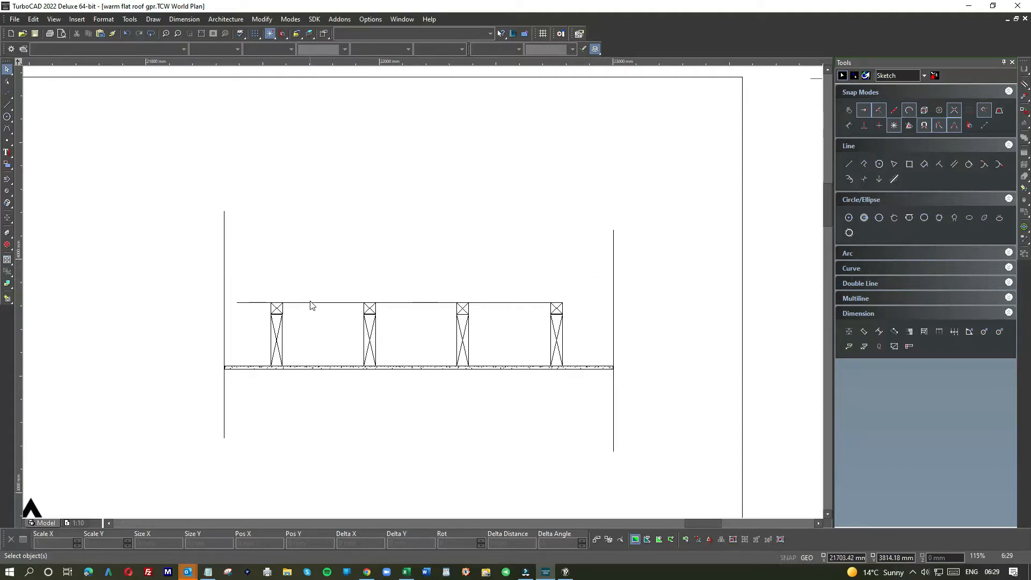
scroll(311, 305, up, 5)
click(443, 312)
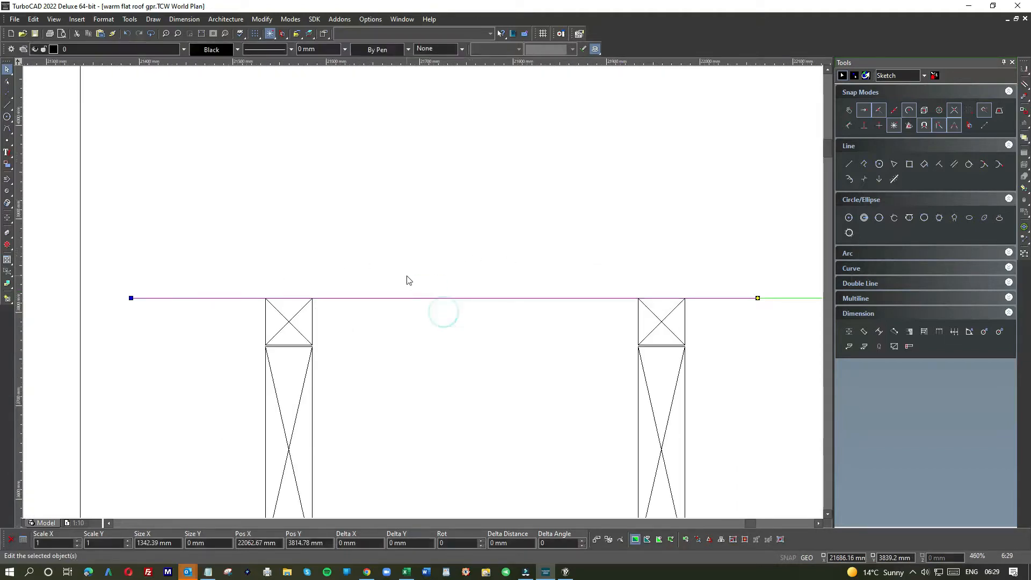
key(Delete)
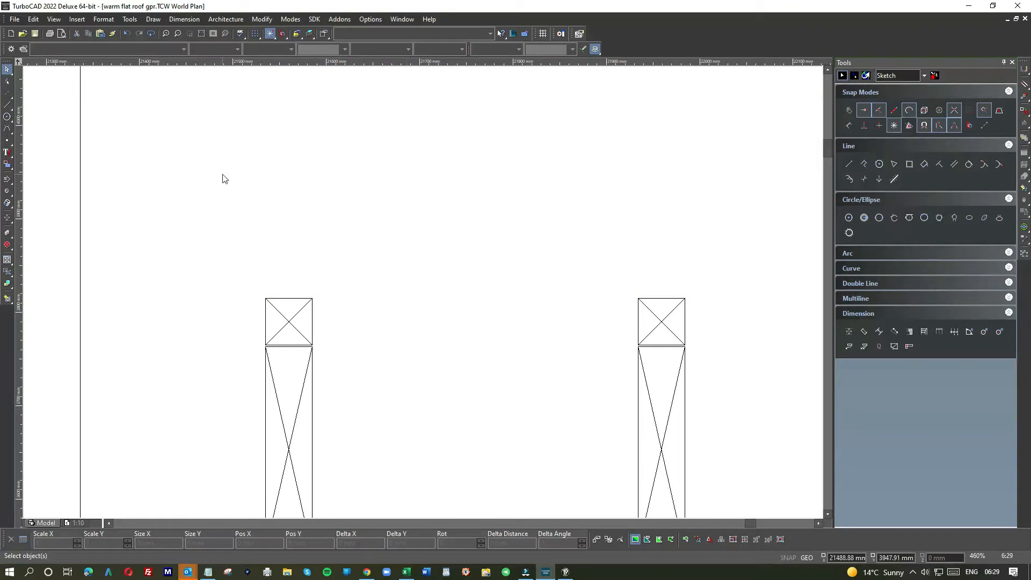
Step: Move the lower 18 mm hatched board from the component samples into the detail, above the timber squares
scroll(425, 296, down, 5)
scroll(580, 349, down, 2)
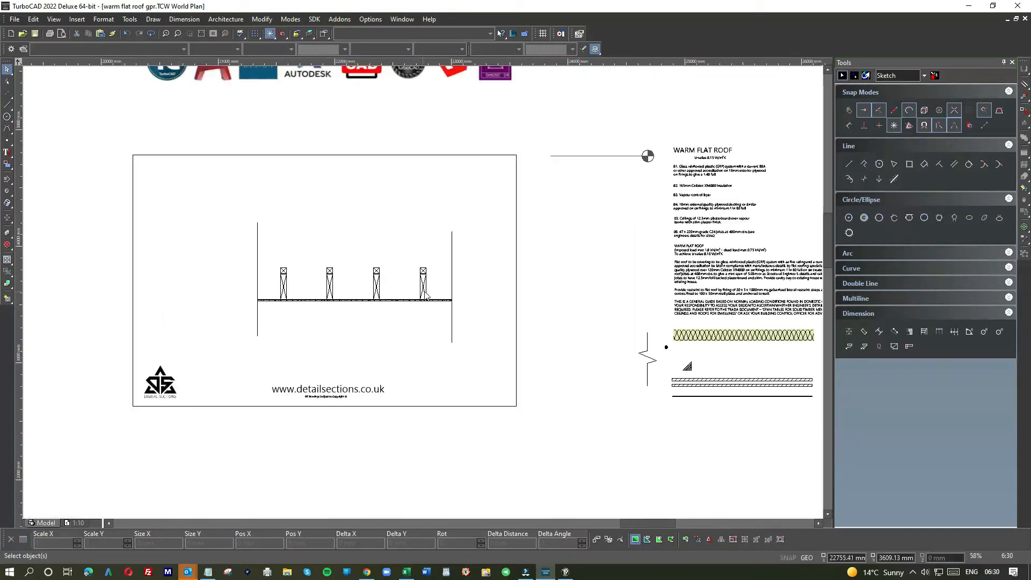
scroll(696, 383, up, 2)
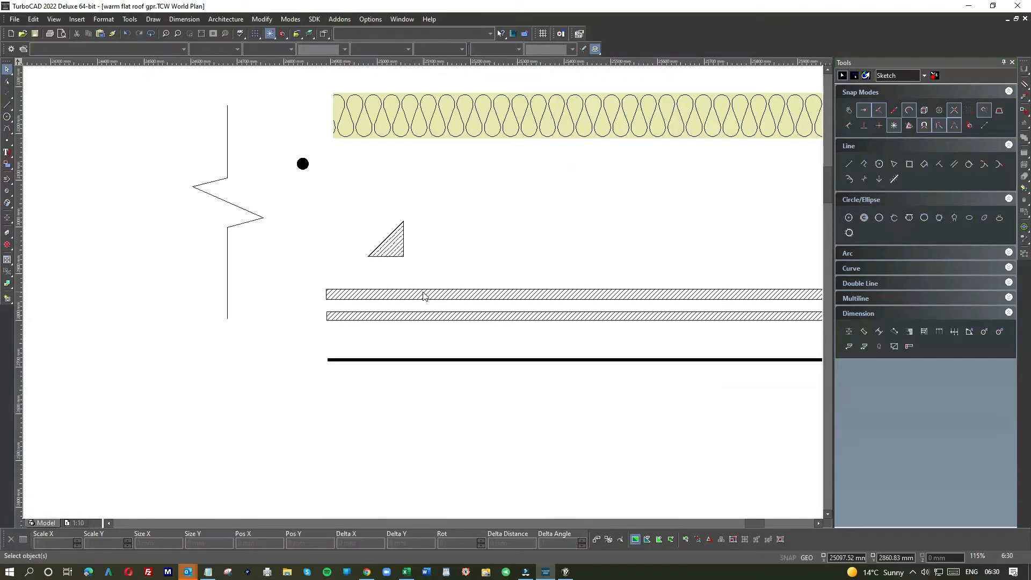
click(433, 318)
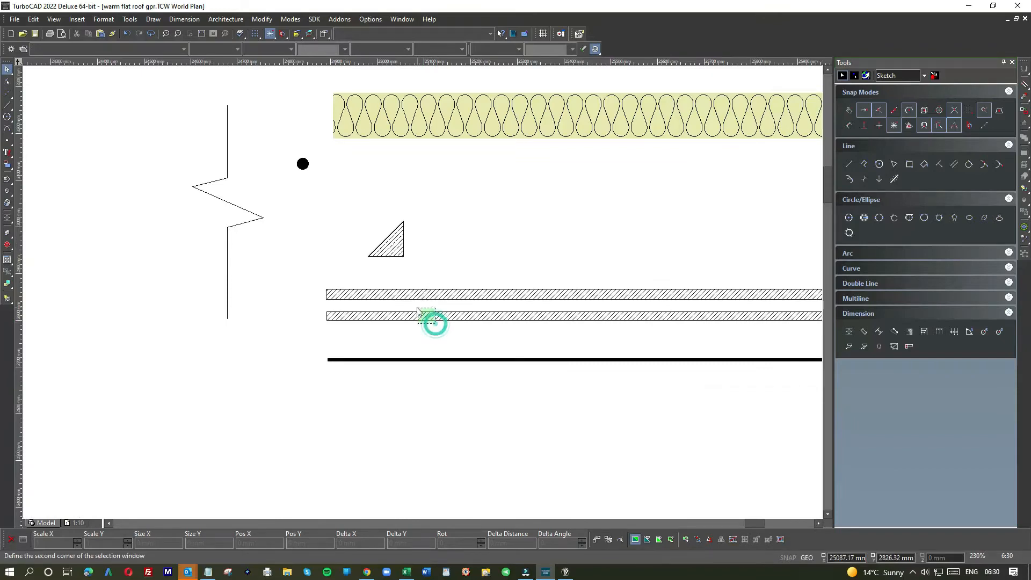
click(372, 316)
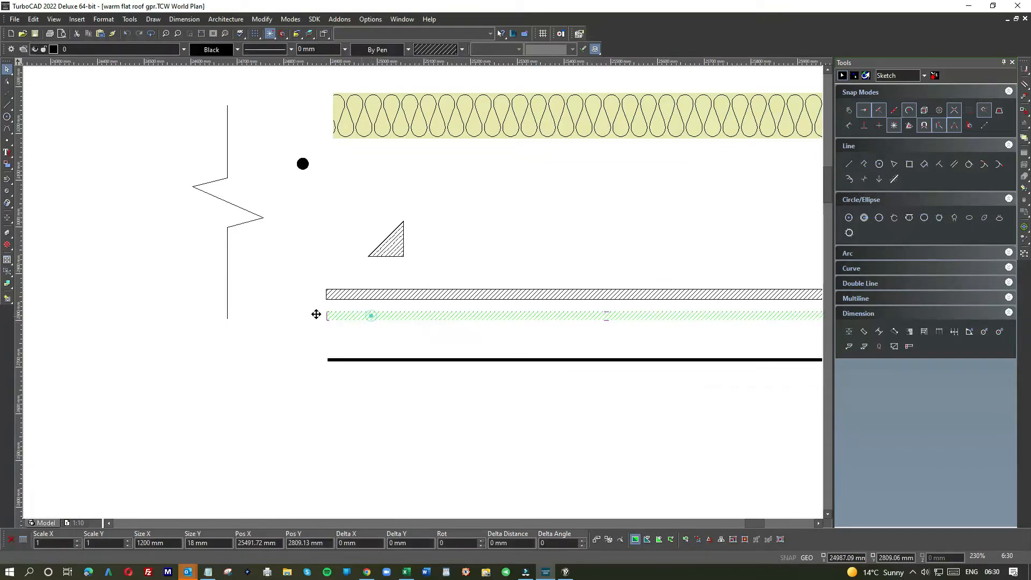
scroll(145, 223, down, 1)
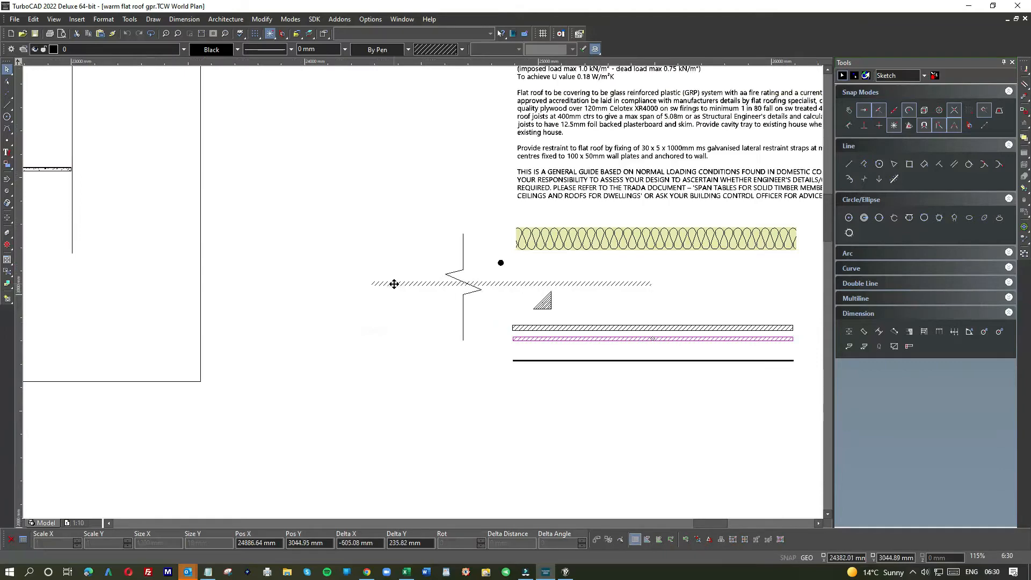
scroll(383, 284, down, 1)
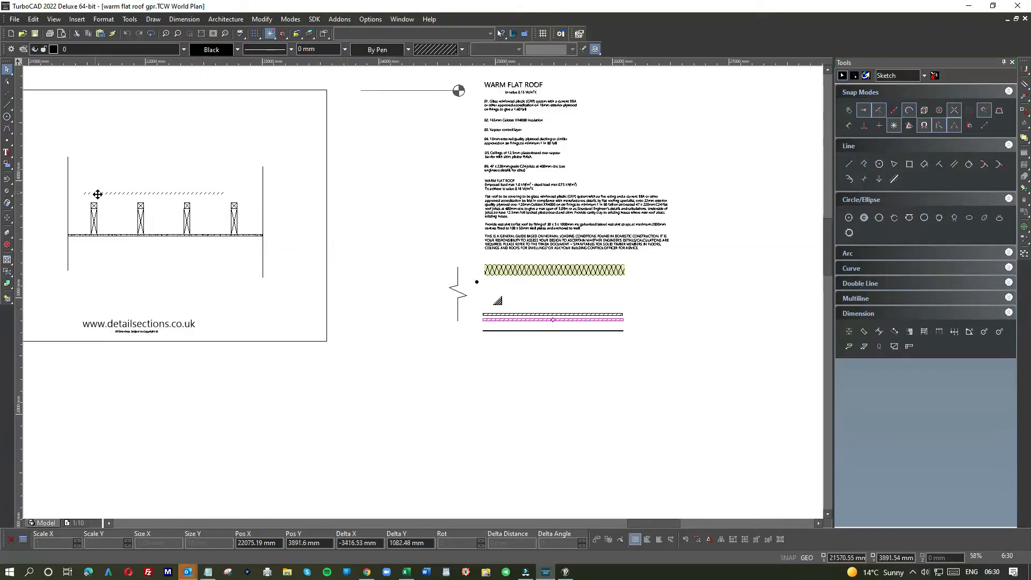
click(100, 195)
Step: Move the hatched board down to just above the timber squares, aligning its right end with the fourth square's right edge
scroll(425, 297, up, 4)
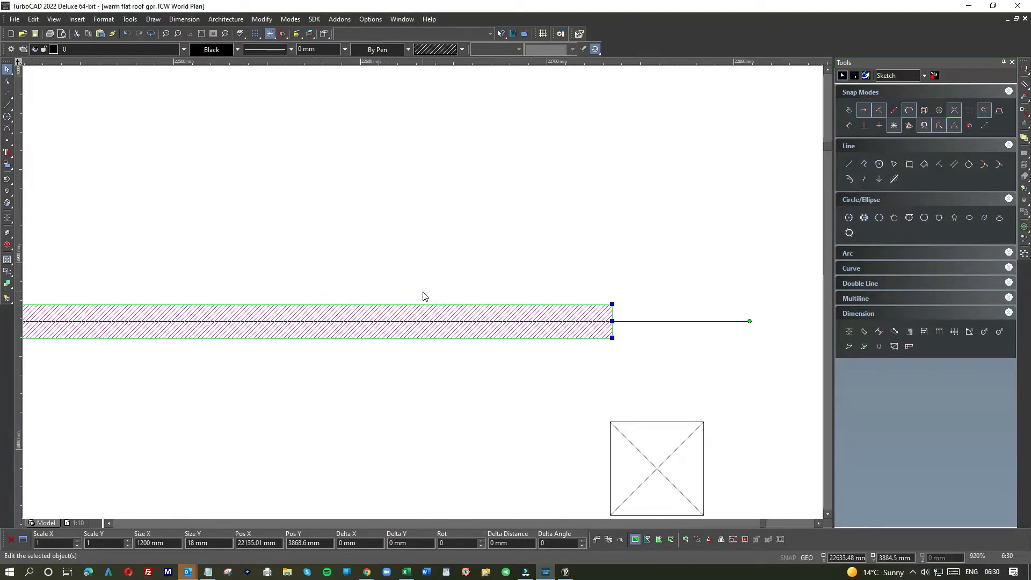
click(565, 334)
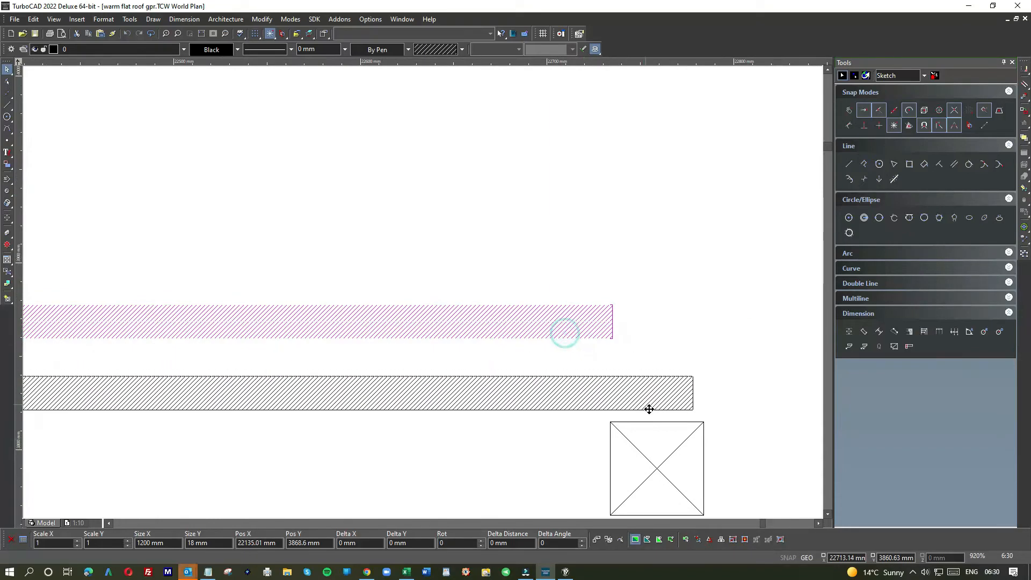
click(656, 409)
scroll(429, 287, up, 2)
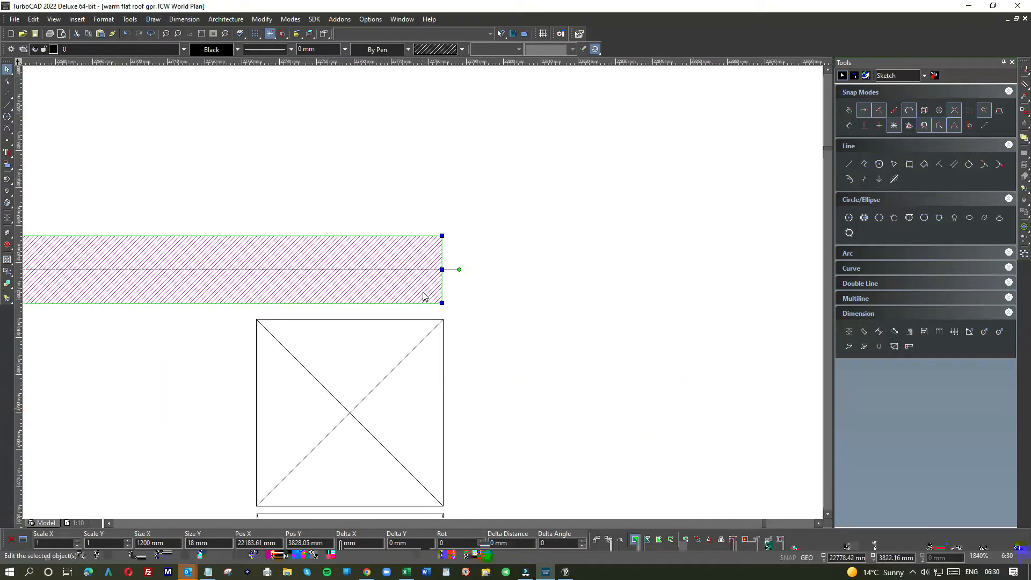
scroll(427, 292, down, 1)
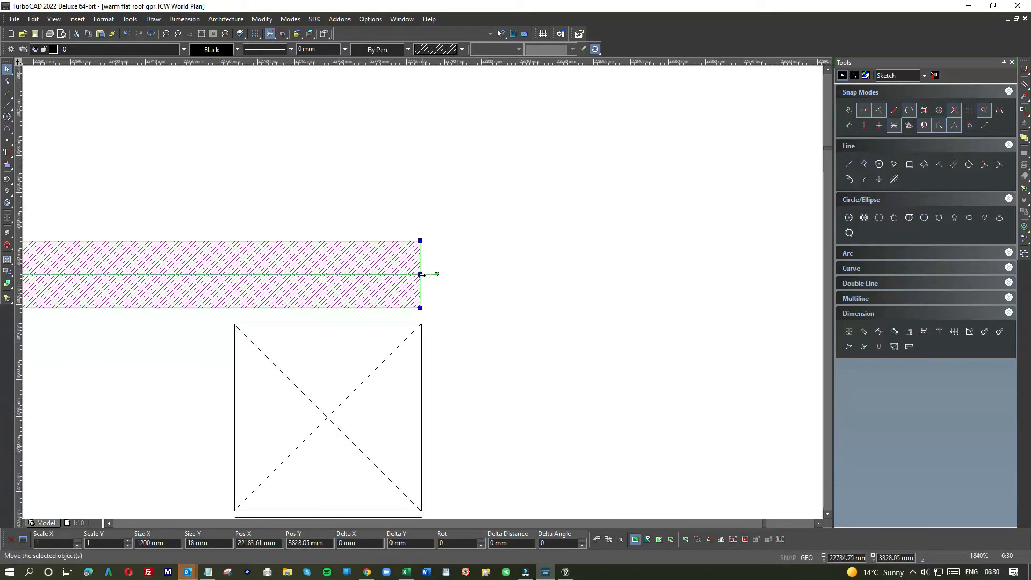
Step: Stretch both ends of the hatched board to the detail's vertical boundary lines, making it about 1665 mm long
click(421, 274)
scroll(604, 288, down, 1)
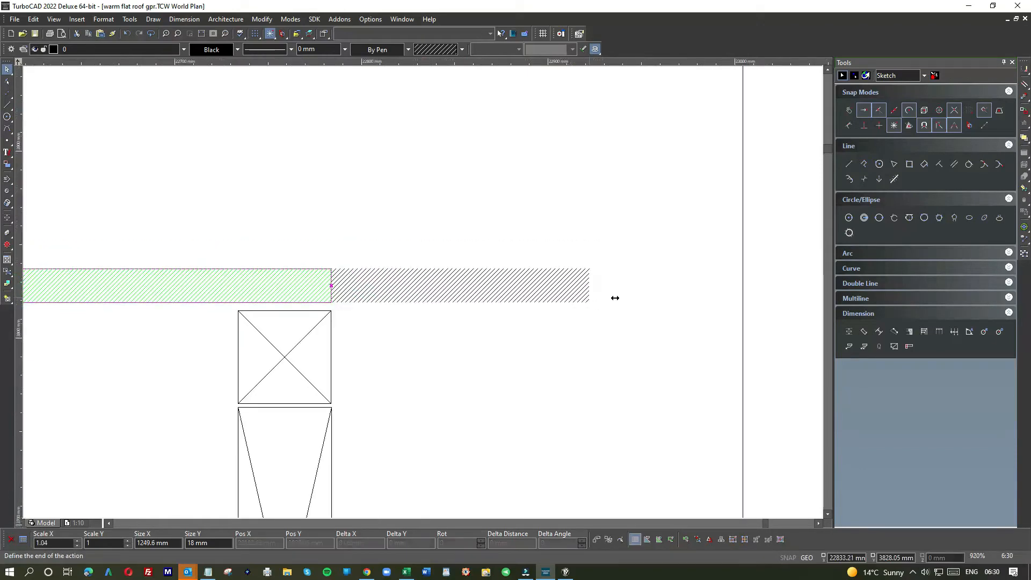
click(743, 300)
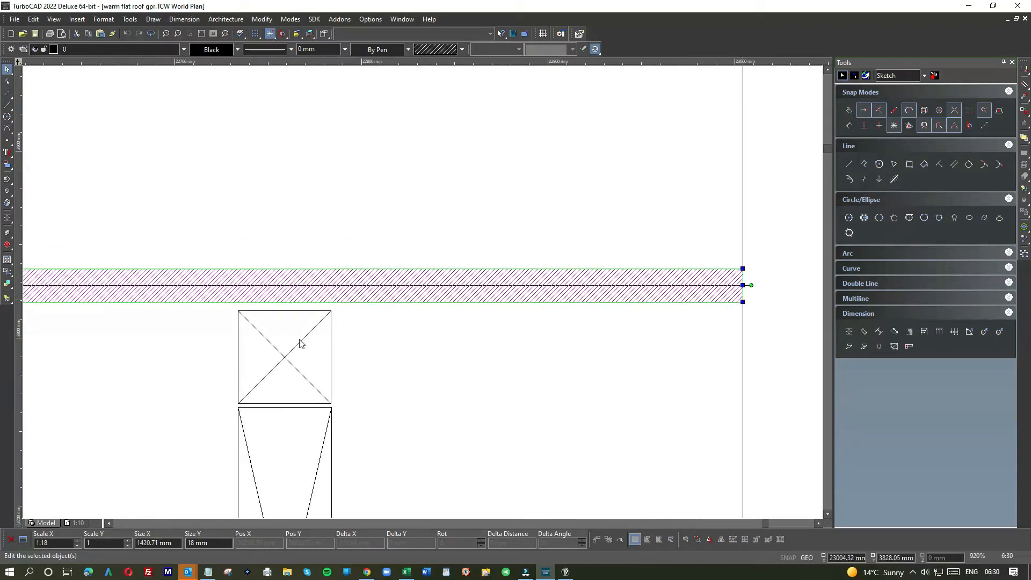
scroll(589, 290, down, 4)
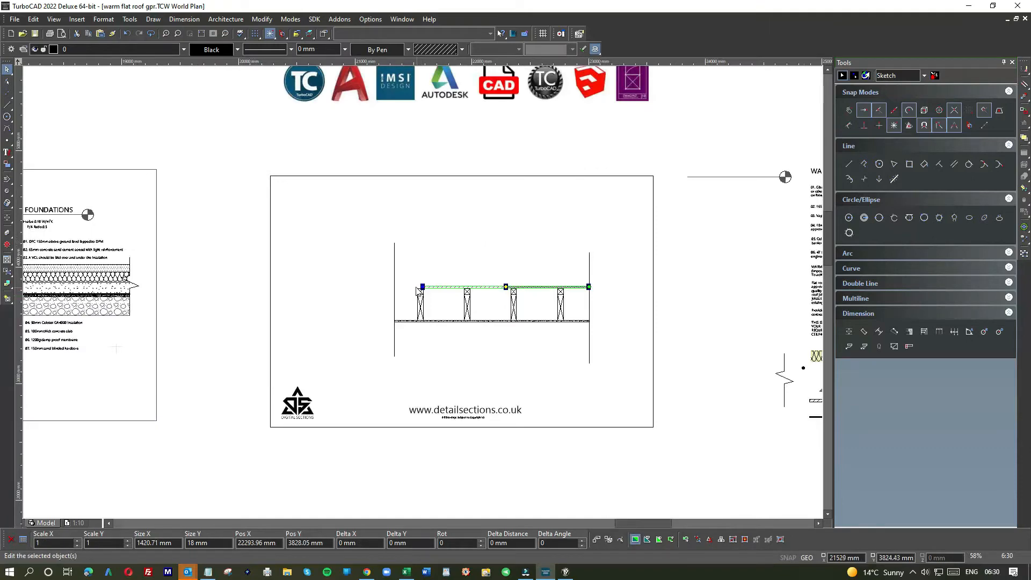
scroll(421, 294, up, 3)
click(482, 294)
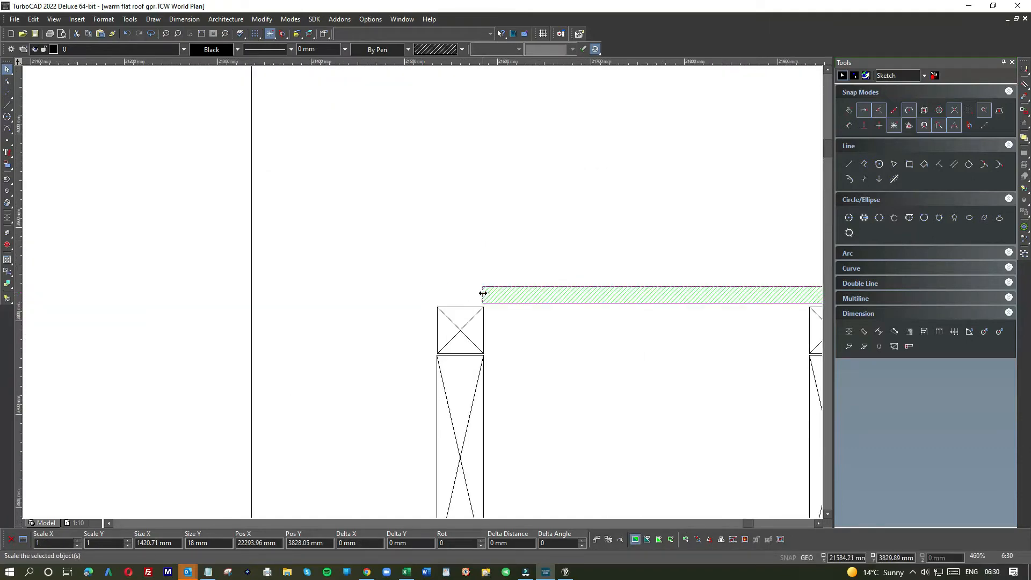
click(254, 298)
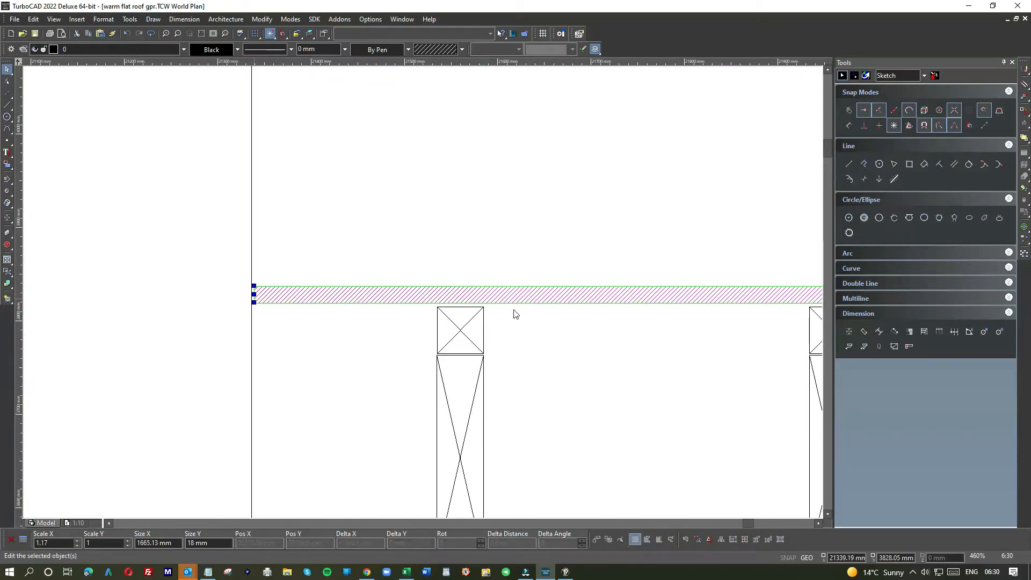
scroll(421, 294, down, 2)
scroll(479, 318, down, 1)
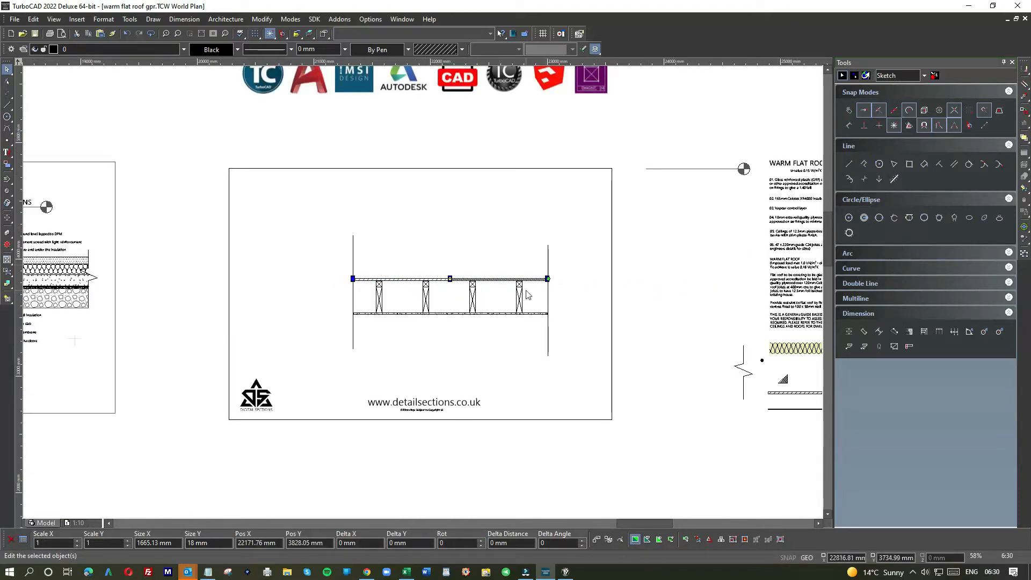
key(Escape)
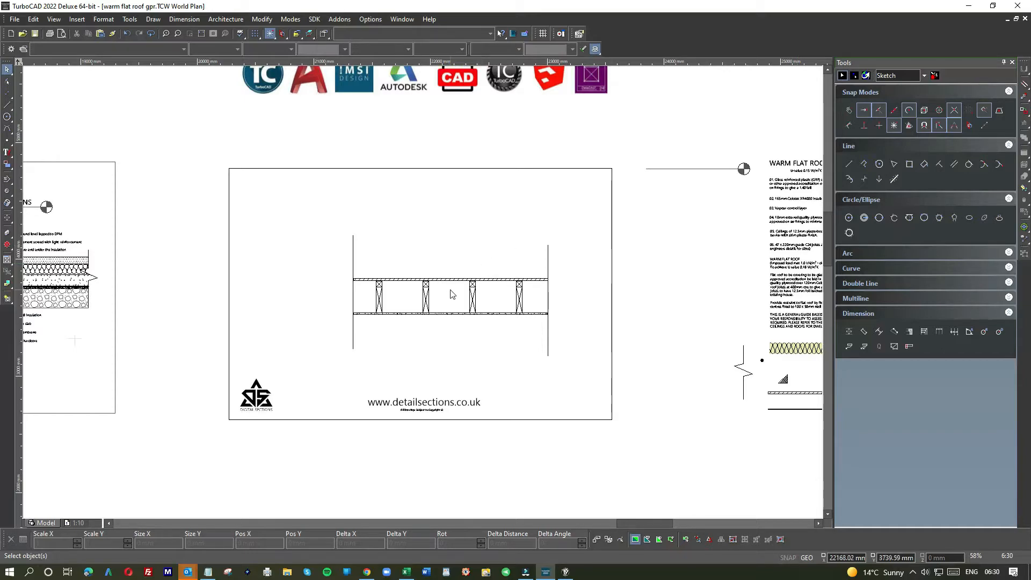
scroll(452, 293, up, 5)
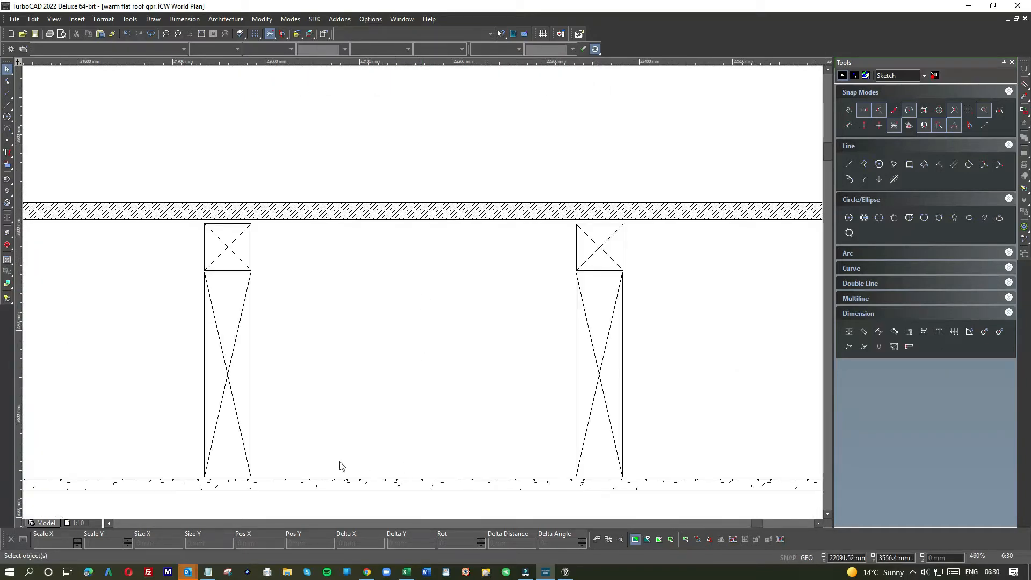
Step: Set the width of the horizontal line between the joists and the plasterboard to 0.2 mm
scroll(363, 478, up, 2)
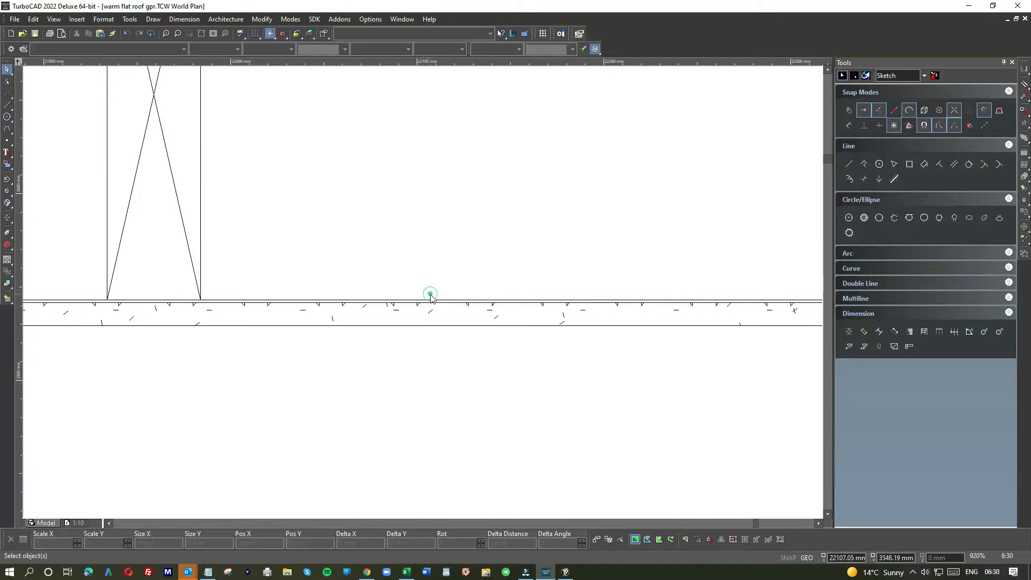
click(430, 300)
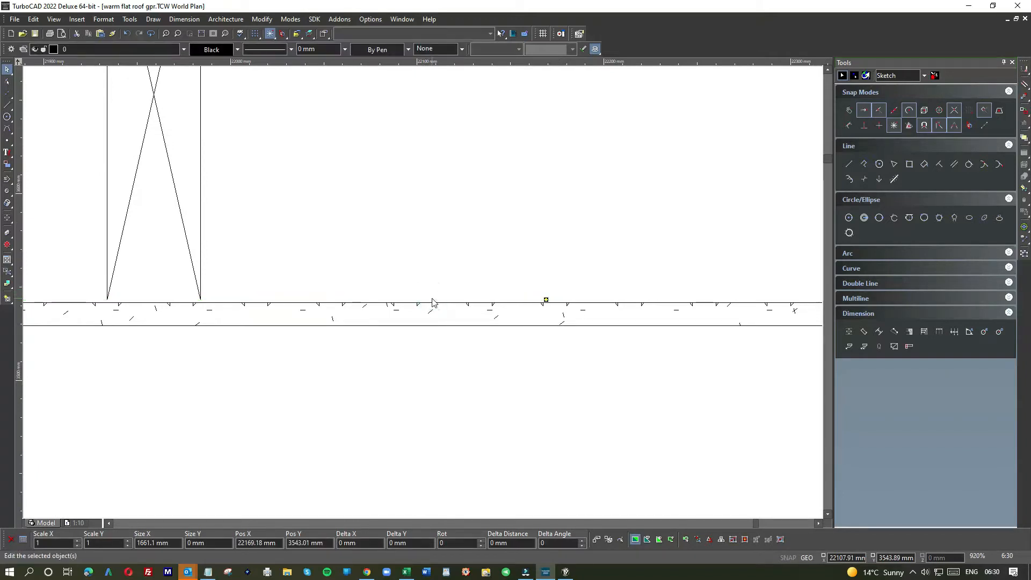
click(344, 49)
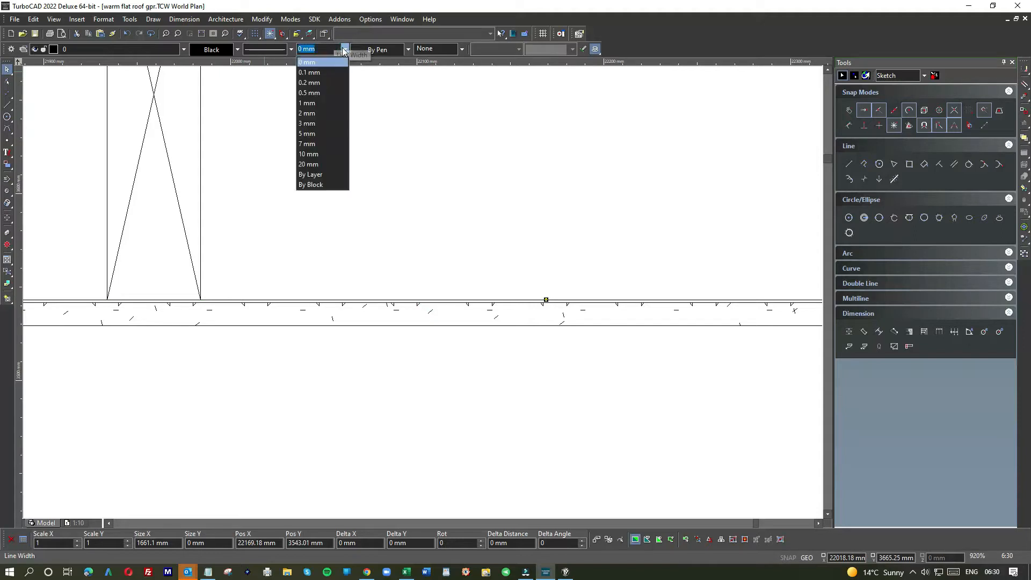
click(315, 84)
Step: Move the plasterboard strip down about 3.5 mm to open a gap below the 0.2 mm line
click(302, 319)
click(495, 317)
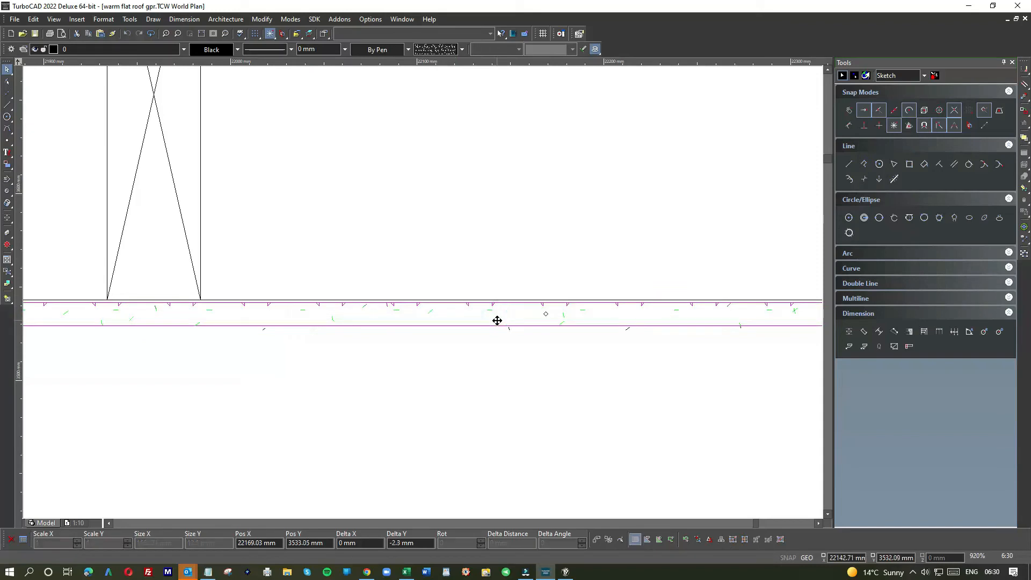
click(498, 322)
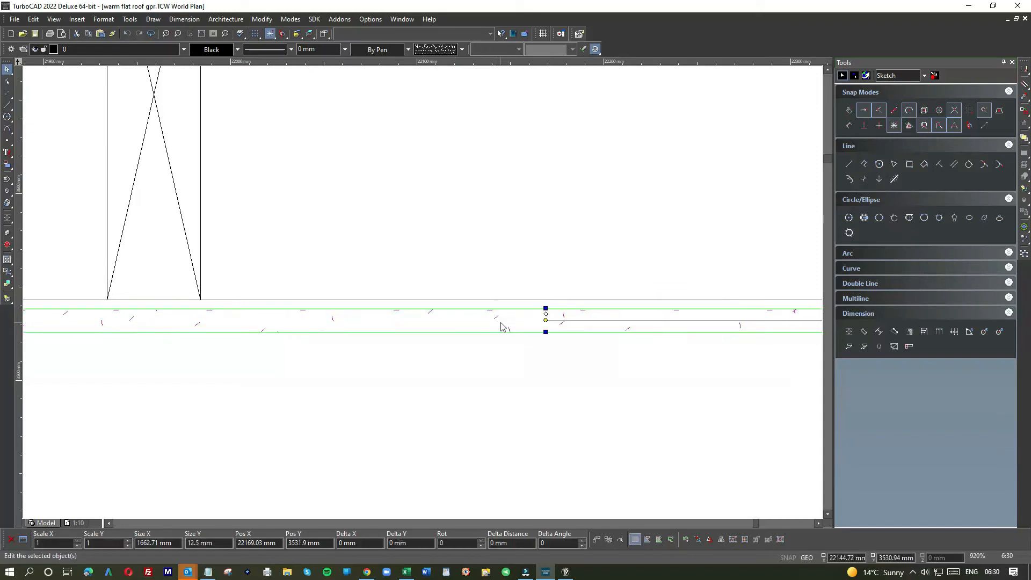
click(489, 268)
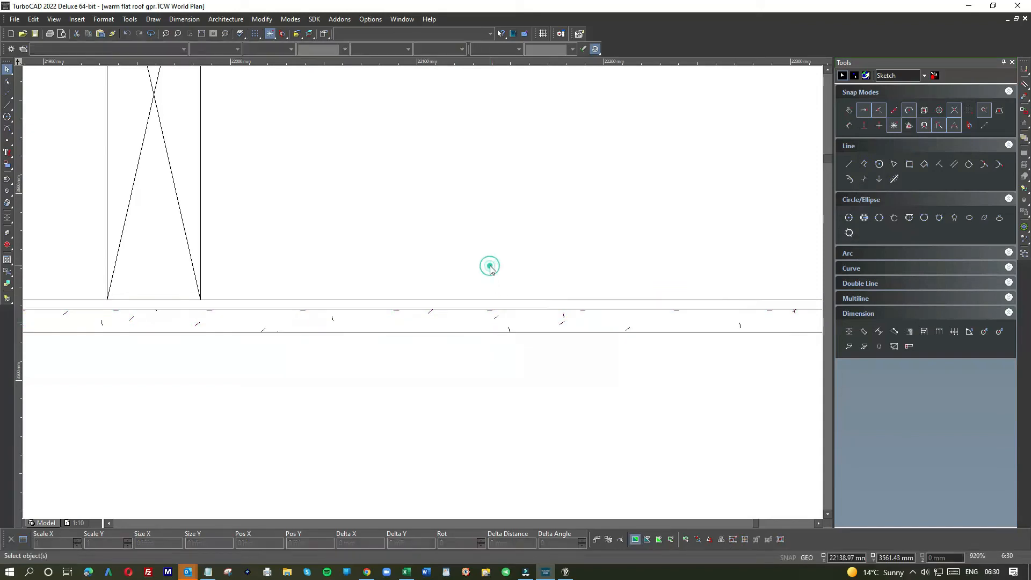
Step: Copy the 0.2 mm line below the joists and place the copy just above the hatched board, spanning between the vertical boundary lines
click(432, 301)
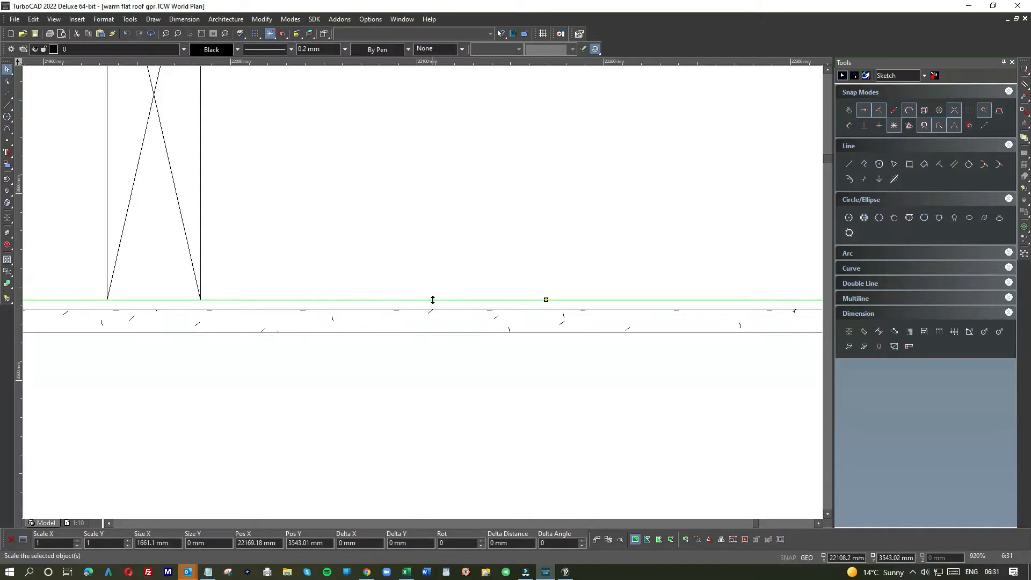
scroll(421, 286, down, 4)
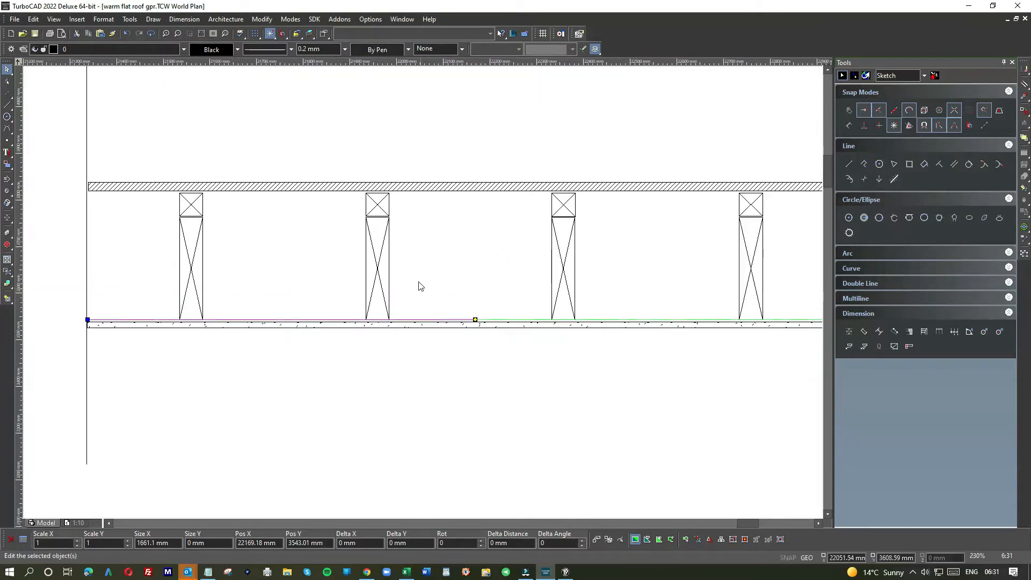
click(432, 164)
key(ctrl+v)
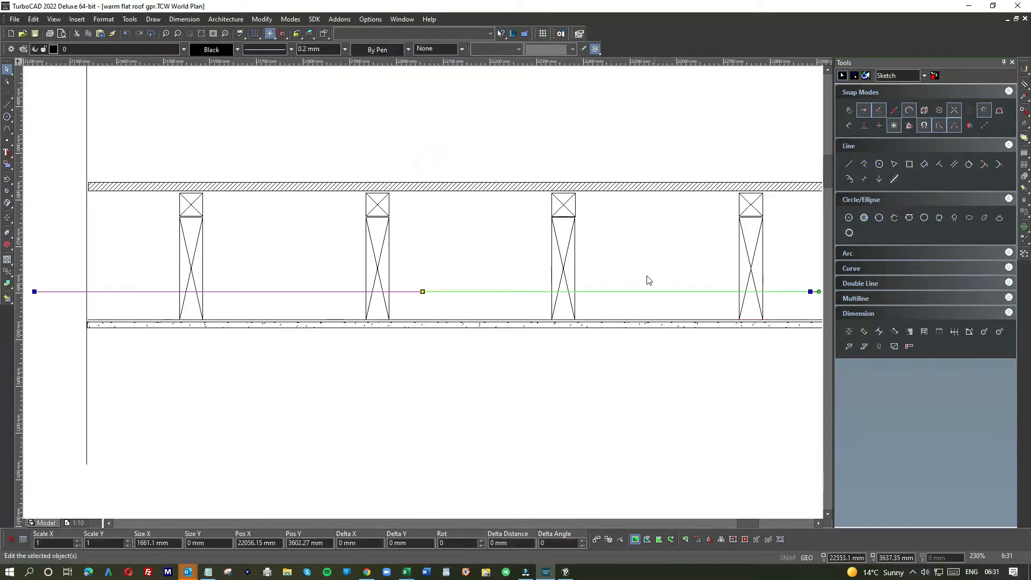
click(423, 292)
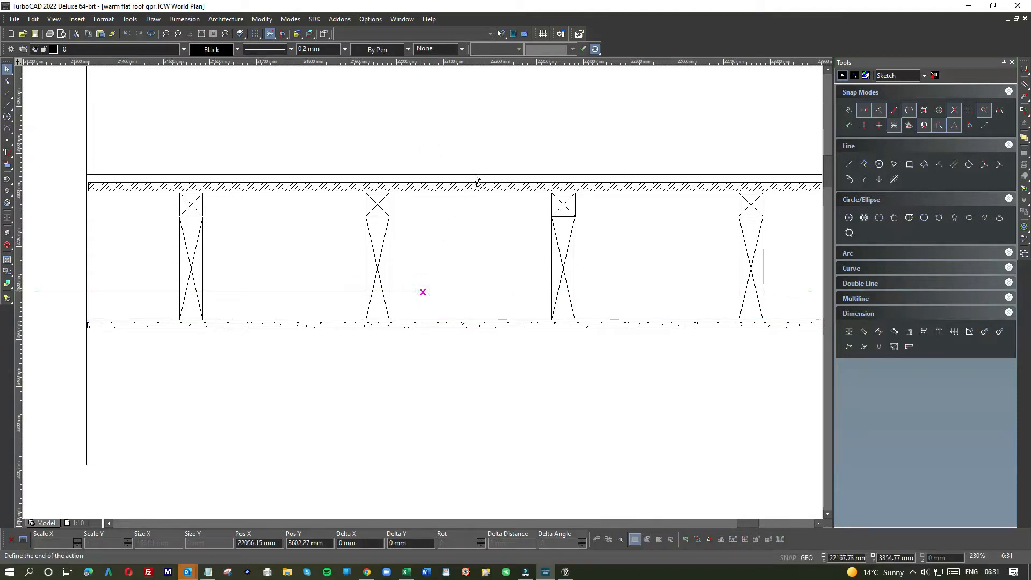
click(476, 176)
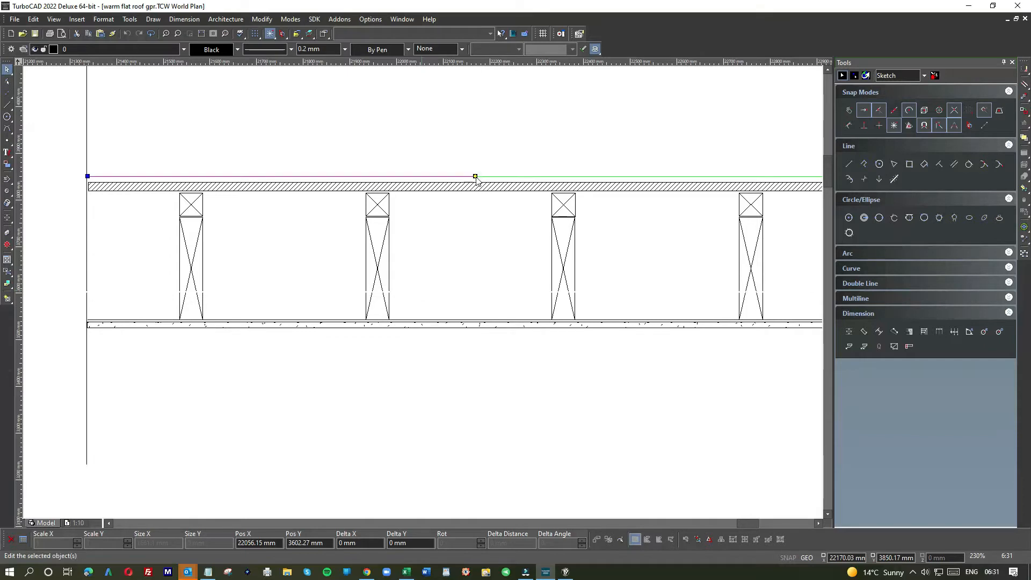
Step: Move the plasterboard and the 0.2 mm line above it down together to leave a small gap beneath the joists
scroll(475, 177, up, 6)
click(469, 335)
click(511, 393)
mouse_move(548, 389)
mouse_down()
mouse_move(504, 346)
mouse_move(493, 292)
mouse_up()
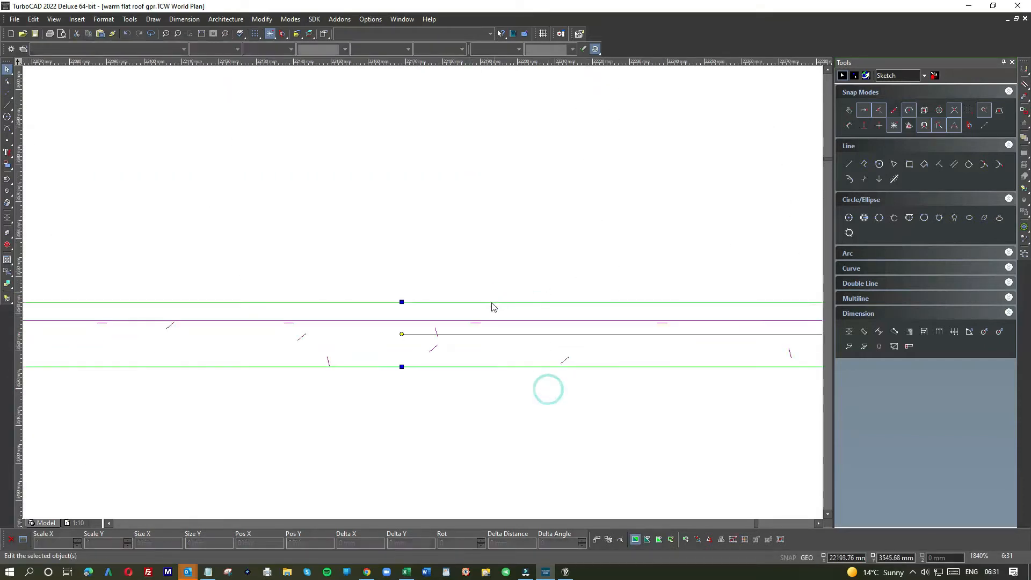
scroll(423, 297, down, 2)
drag(423, 303, 427, 322)
click(434, 358)
scroll(422, 291, down, 2)
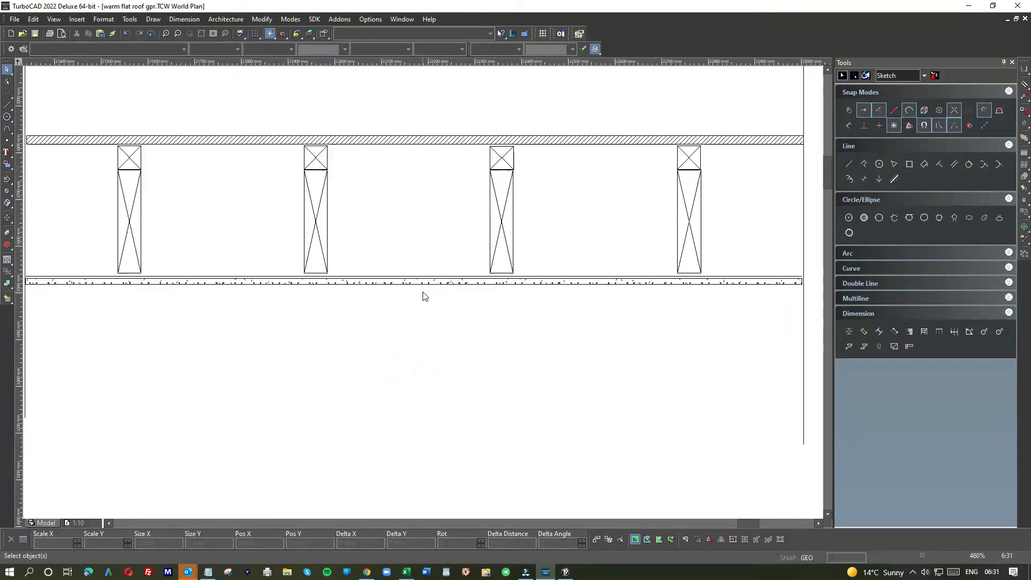
Step: Move the plasterboard alone down about 1.7 mm to widen the gap below the 0.2 mm line
scroll(420, 289, up, 3)
click(428, 284)
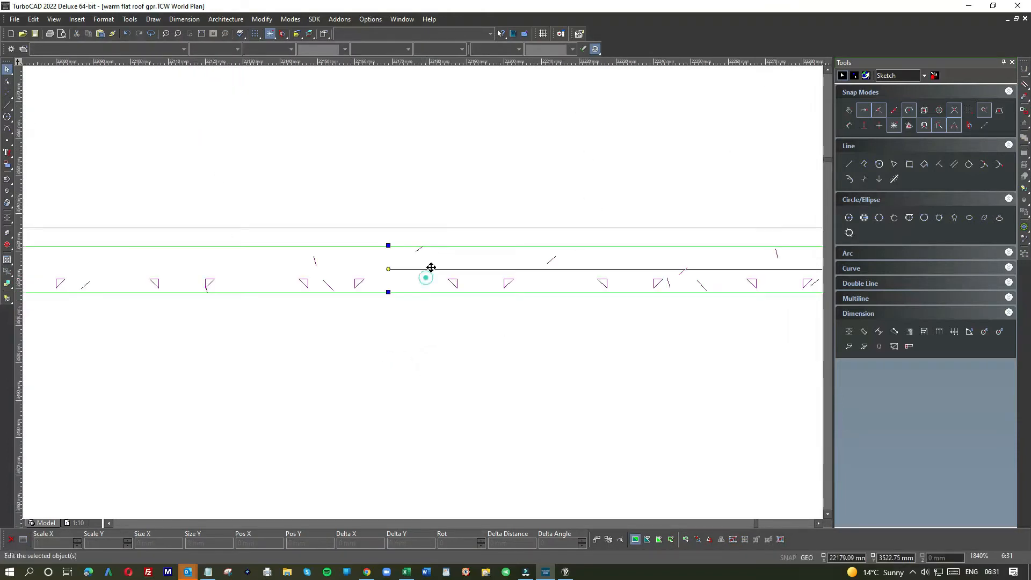
drag(430, 261, 430, 265)
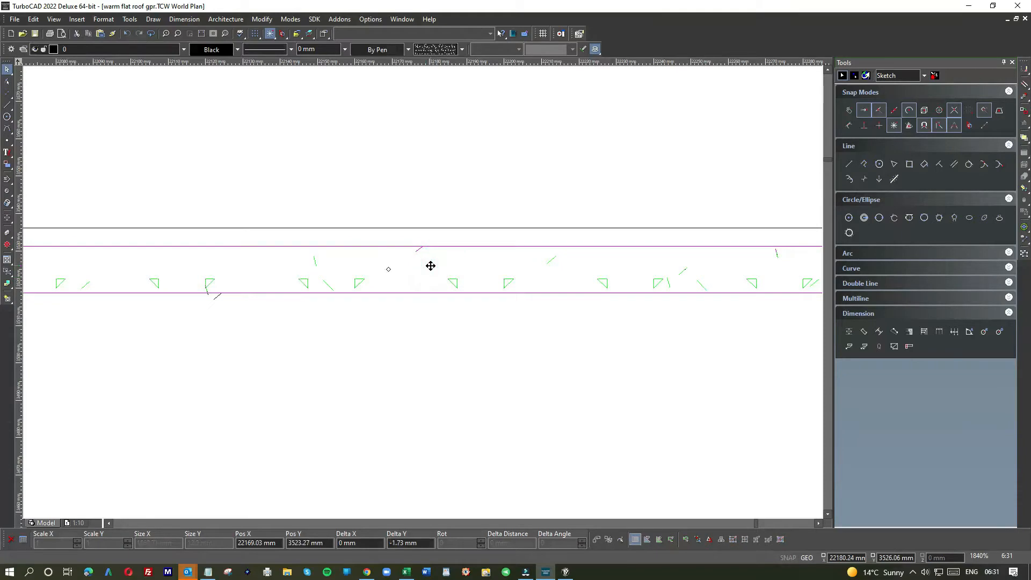
click(413, 328)
scroll(420, 292, down, 4)
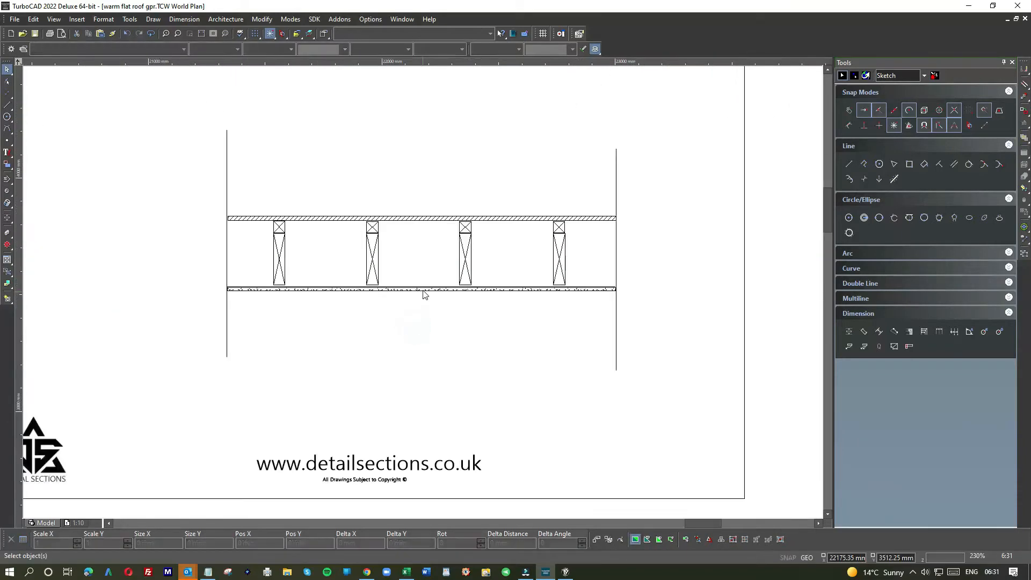
Step: Move the hatched board up slightly, closer to the line above it and clear of the timber squares
scroll(417, 294, up, 2)
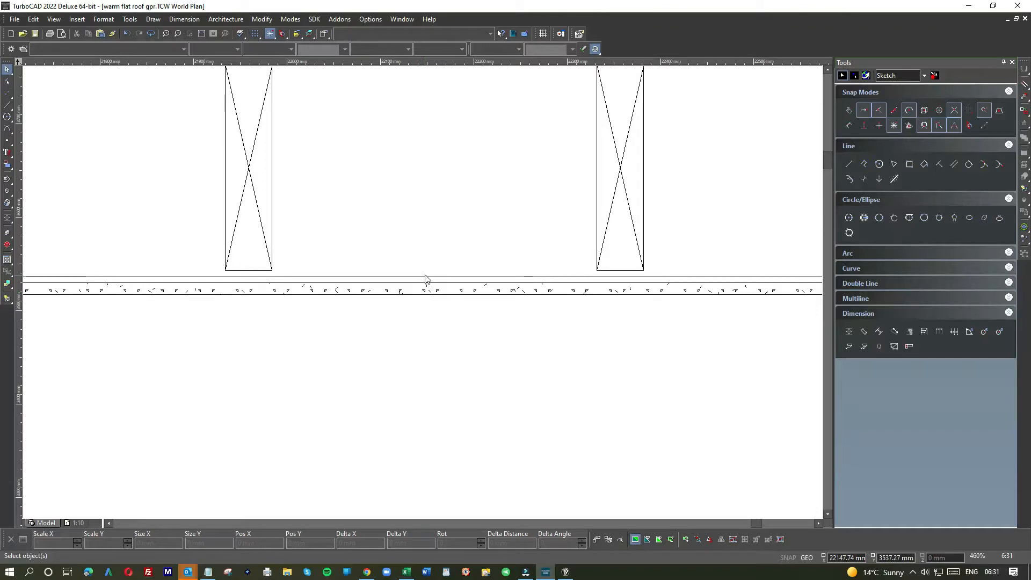
scroll(424, 296, down, 1)
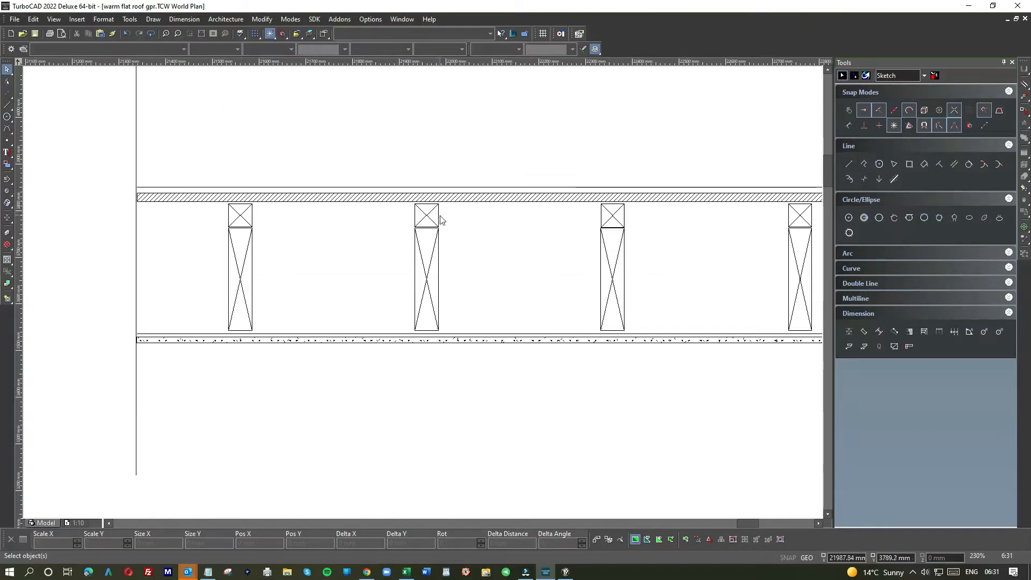
scroll(423, 295, up, 2)
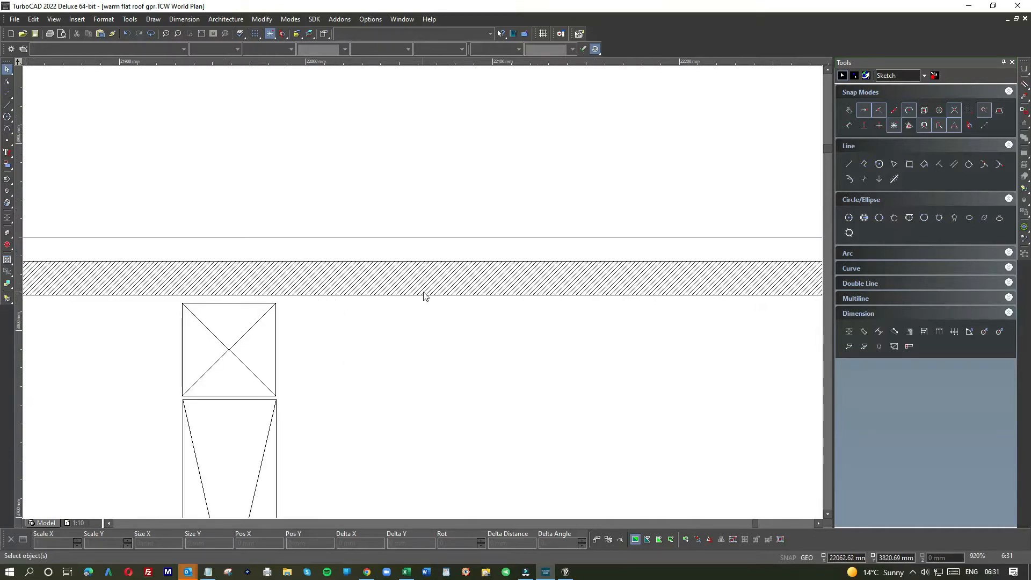
click(454, 237)
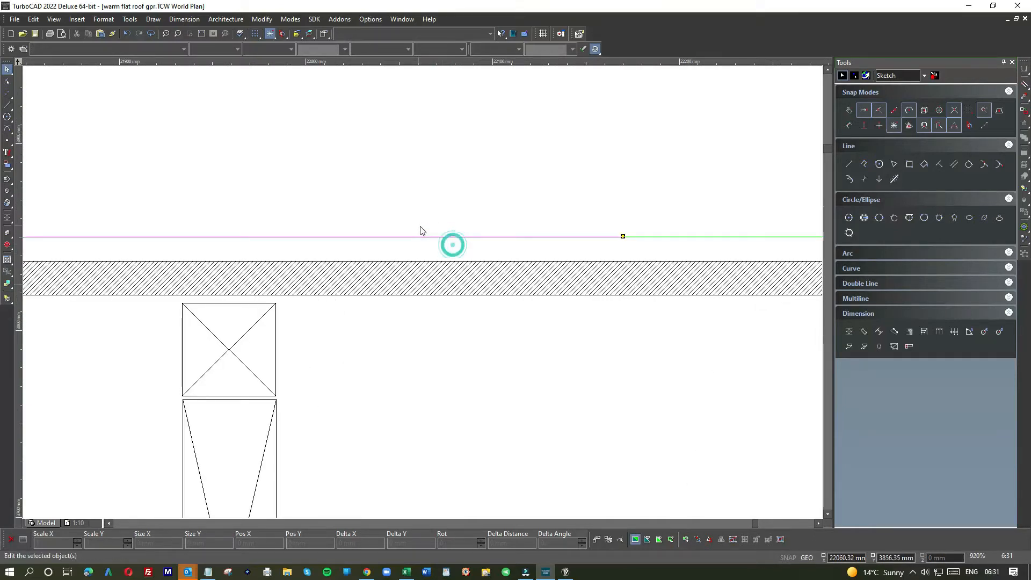
click(472, 279)
drag(485, 279, 487, 268)
click(479, 322)
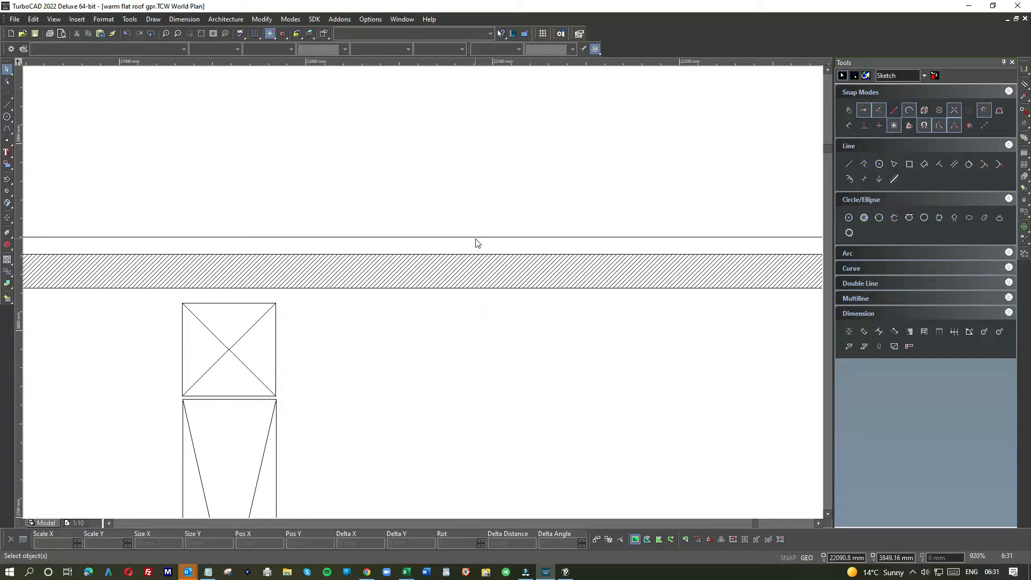
Step: Move the 1200 x 96 mm insulation strip from the component samples into the drawing frame, above the roof detail
scroll(469, 241, down, 2)
scroll(465, 301, down, 4)
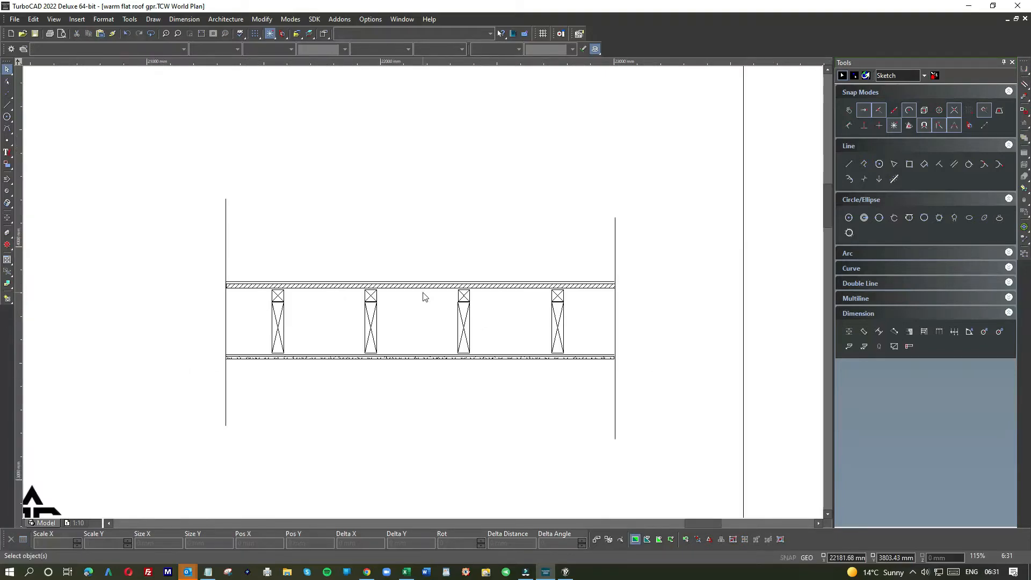
scroll(484, 308, down, 2)
scroll(690, 319, up, 4)
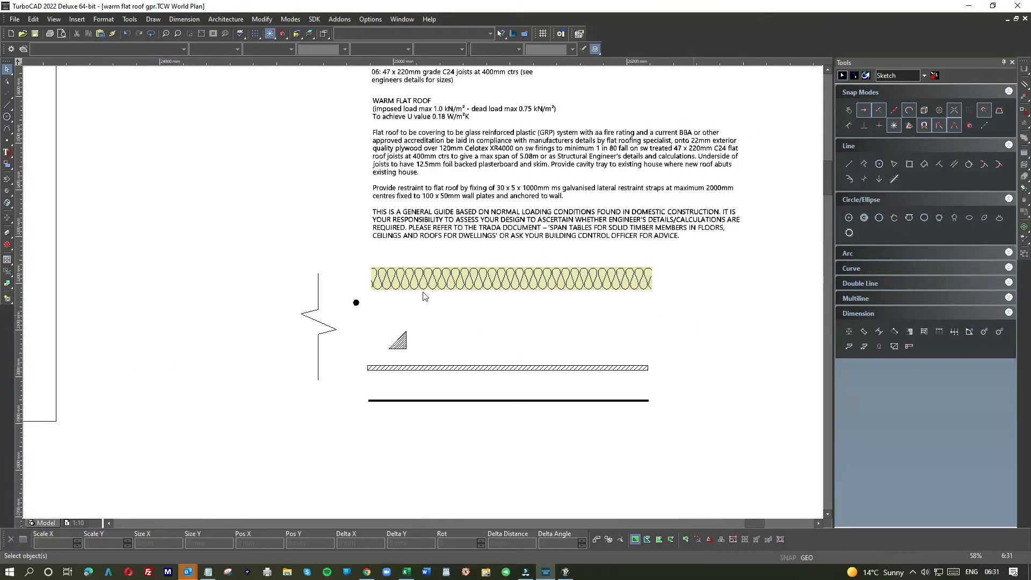
click(691, 303)
click(299, 230)
scroll(421, 285, down, 2)
drag(418, 285, 724, 327)
scroll(457, 306, down, 2)
drag(462, 296, 127, 219)
Step: Lower the insulation strip to just above the line over the hatched board, flush with the left vertical boundary line
scroll(127, 219, down, 2)
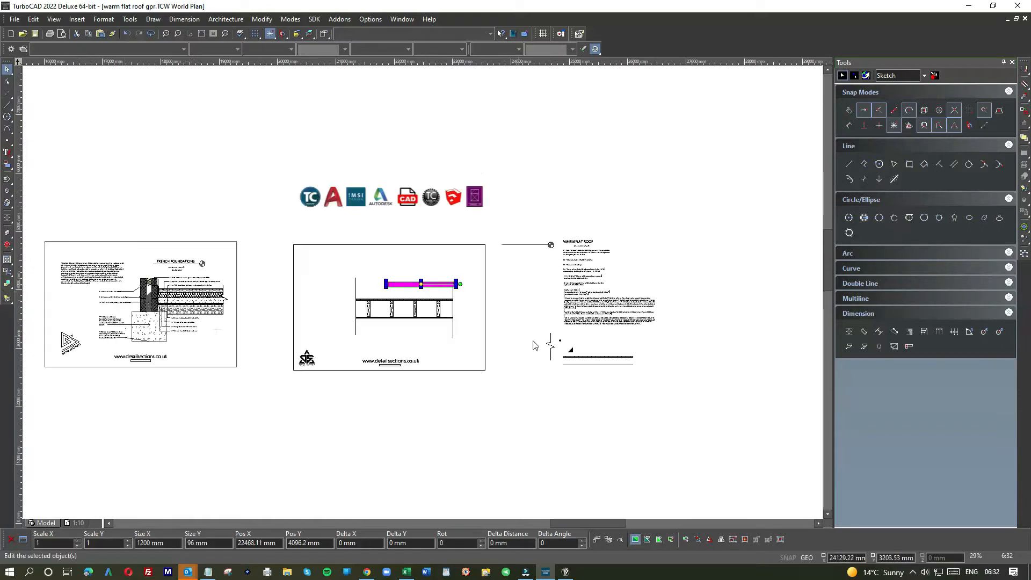
scroll(420, 296, up, 4)
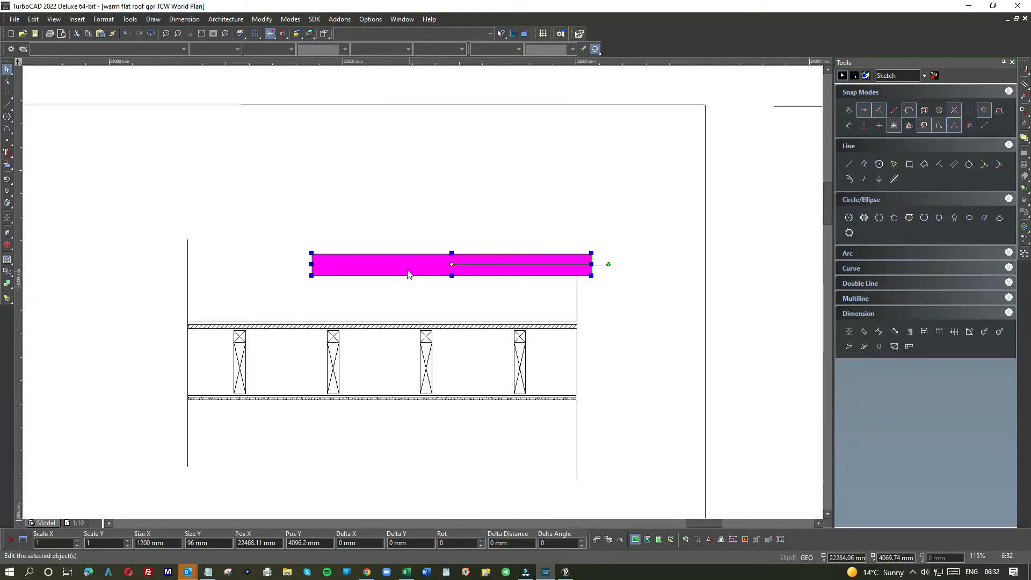
drag(405, 271, 282, 311)
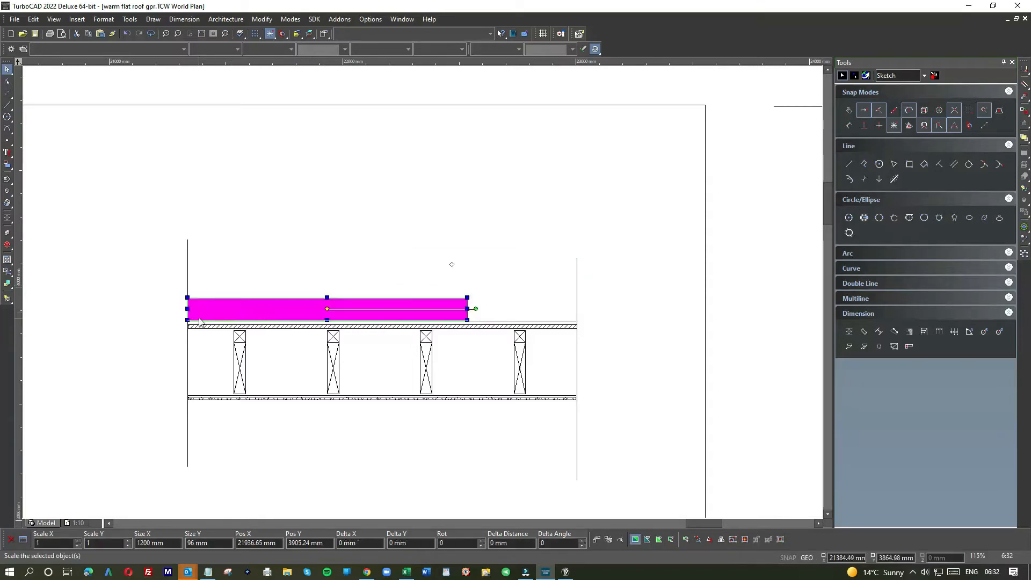
scroll(202, 320, up, 6)
scroll(549, 300, down, 6)
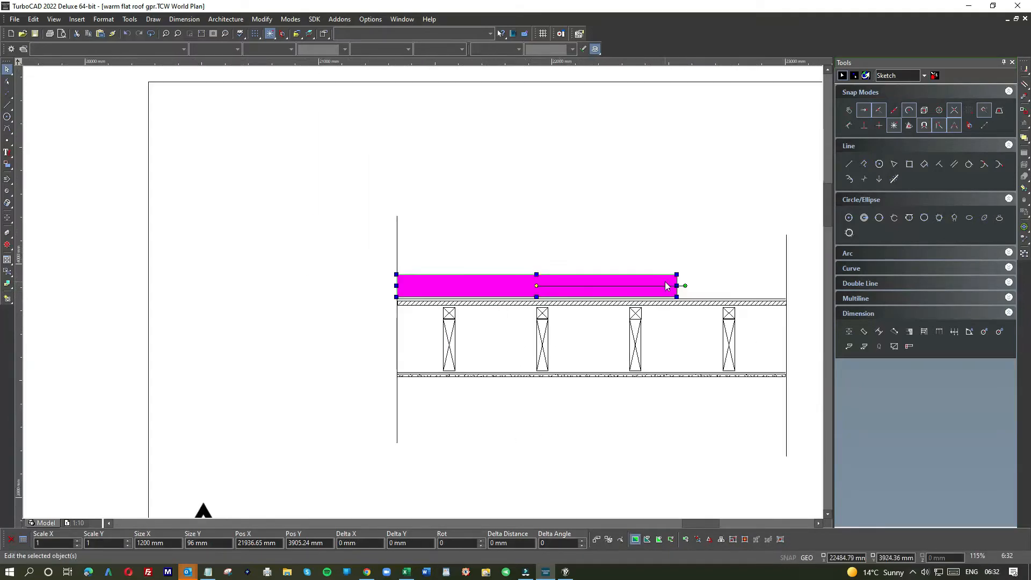
Step: Stretch the insulation's right end to the right vertical boundary line, making the strip about 1667 mm long
scroll(677, 285, up, 3)
click(427, 294)
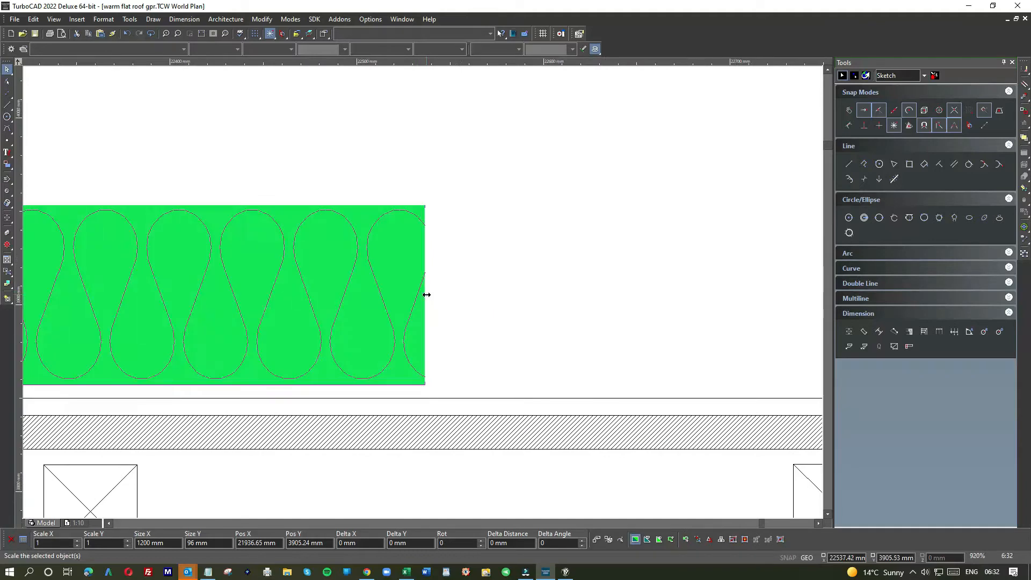
scroll(653, 307, down, 2)
drag(576, 308, 744, 306)
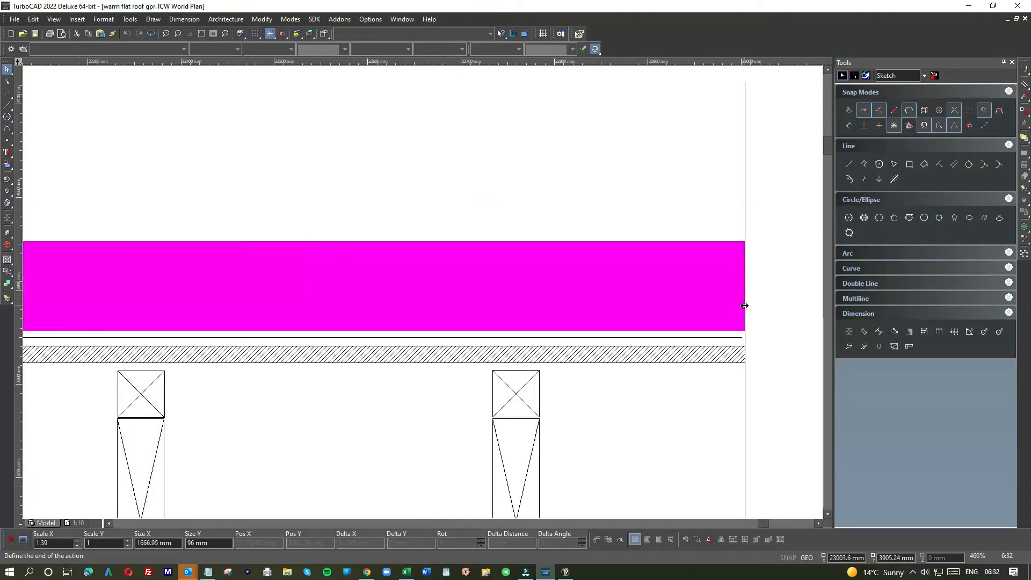
click(773, 295)
Step: Copy the 0.2 mm line between the hatched board and insulation, and place the copy just above the insulation
scroll(326, 290, down, 4)
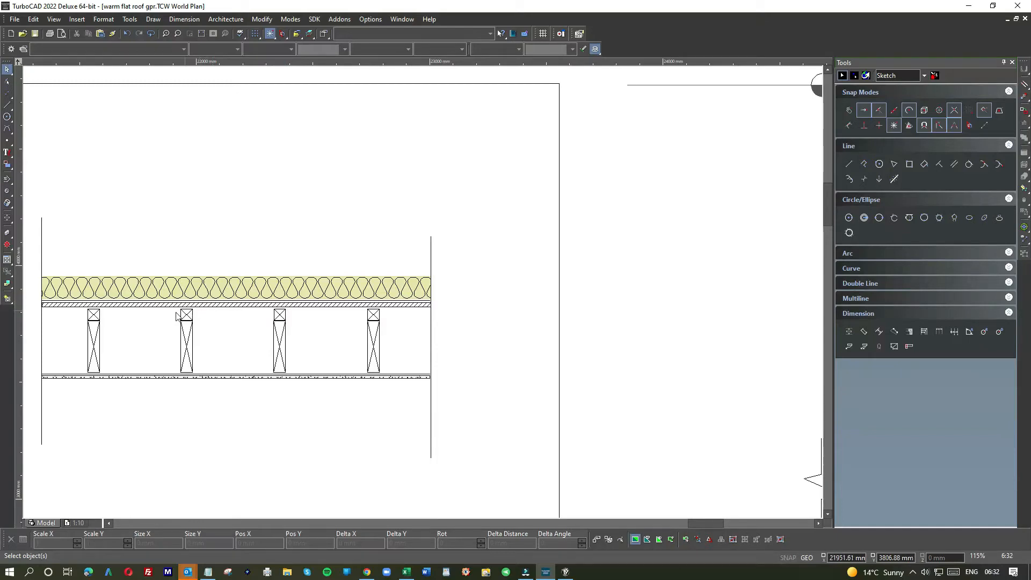
scroll(177, 303, up, 6)
click(460, 297)
scroll(504, 304, down, 2)
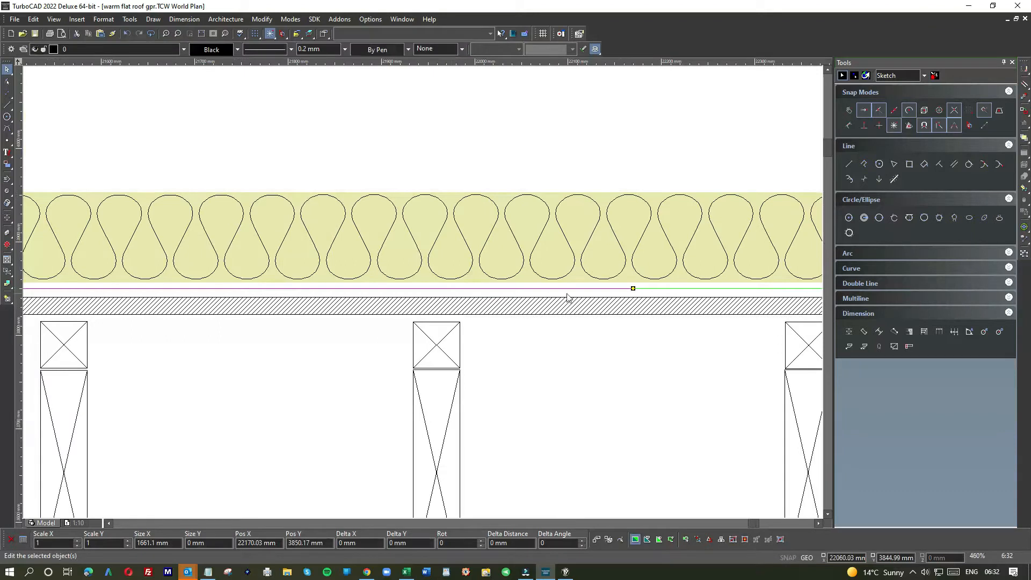
click(630, 286)
scroll(629, 285, down, 1)
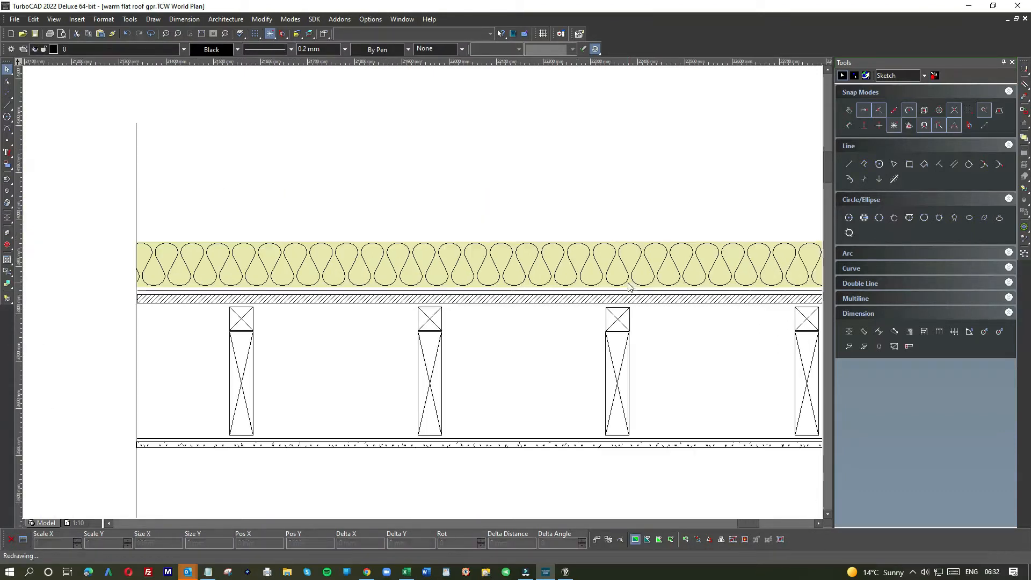
click(422, 291)
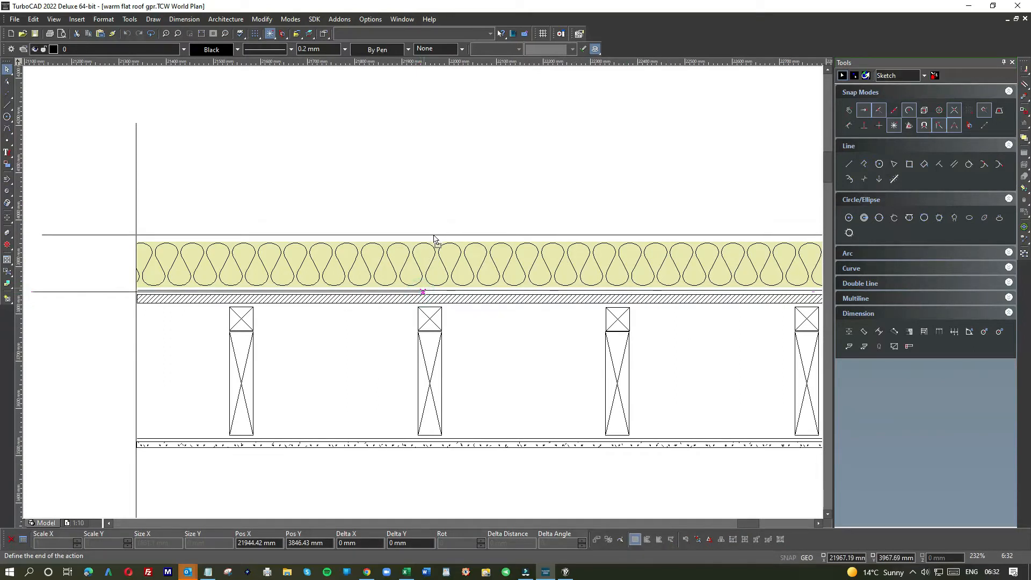
click(432, 240)
scroll(395, 321, down, 2)
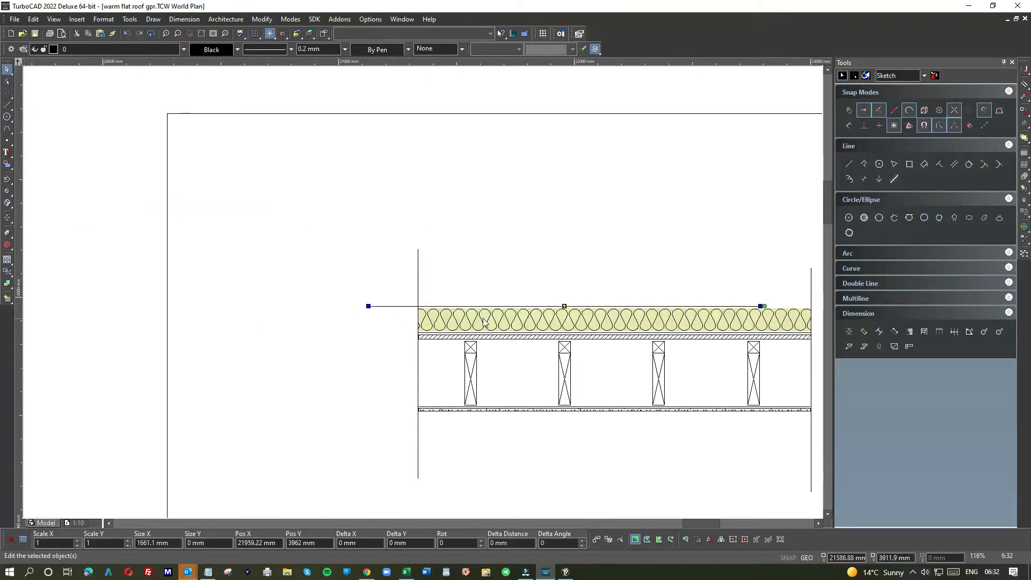
scroll(484, 322, down, 1)
scroll(462, 253, up, 5)
click(441, 216)
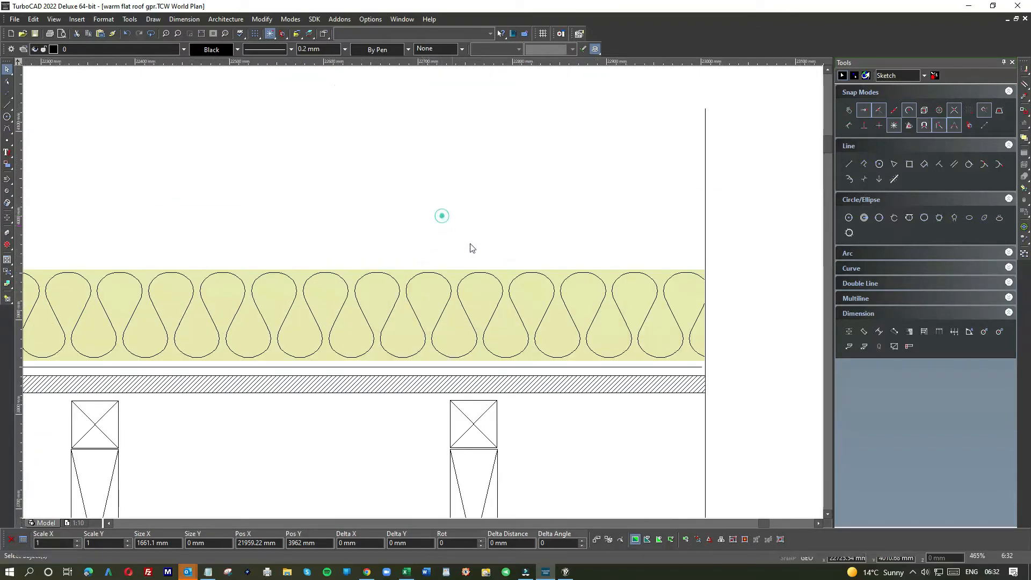
Step: Stretch the right end of the line above the insulation just past the right vertical boundary, making it about 1886 mm long
click(486, 261)
click(501, 261)
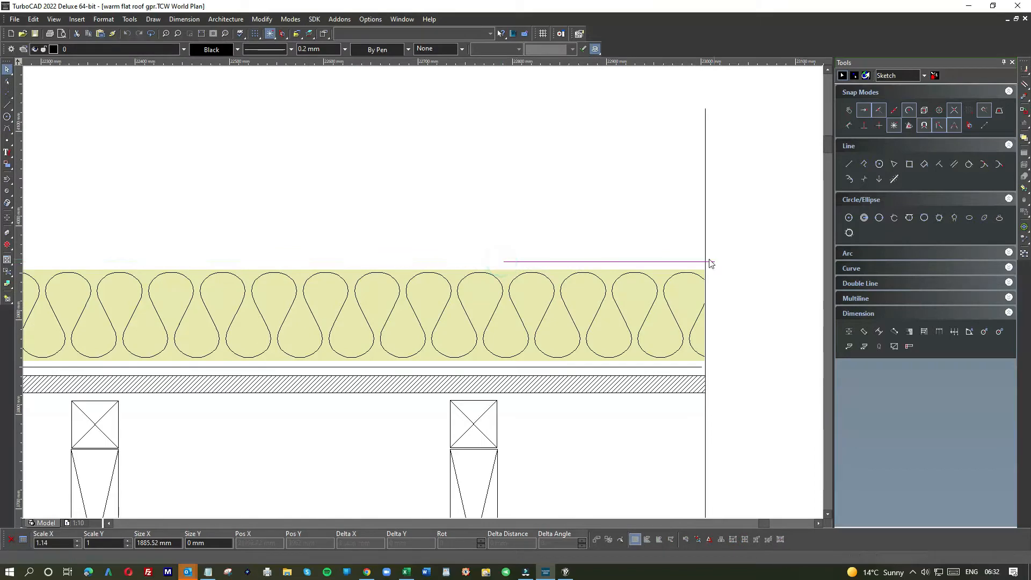
click(709, 264)
scroll(361, 246, down, 4)
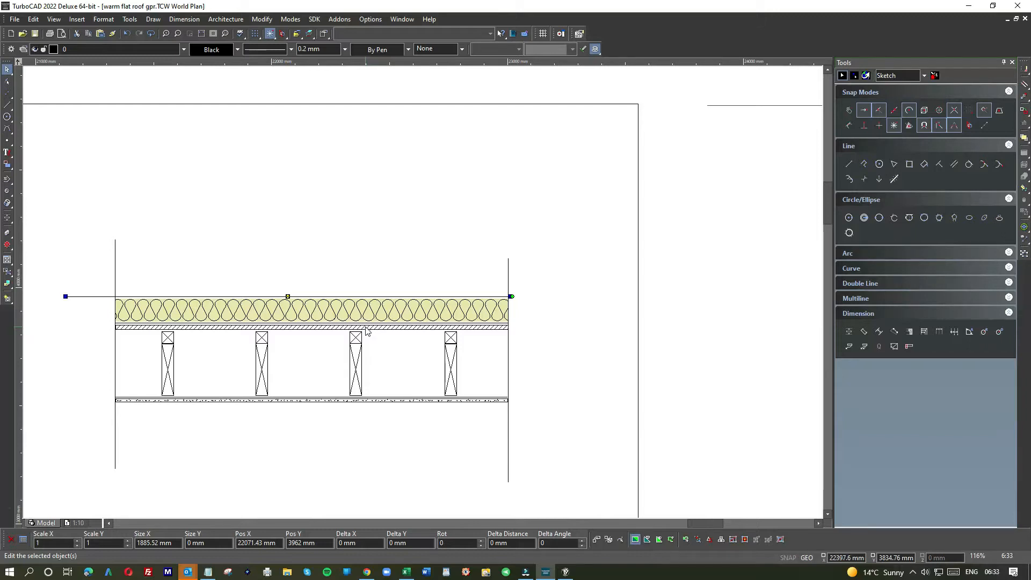
scroll(367, 331, up, 2)
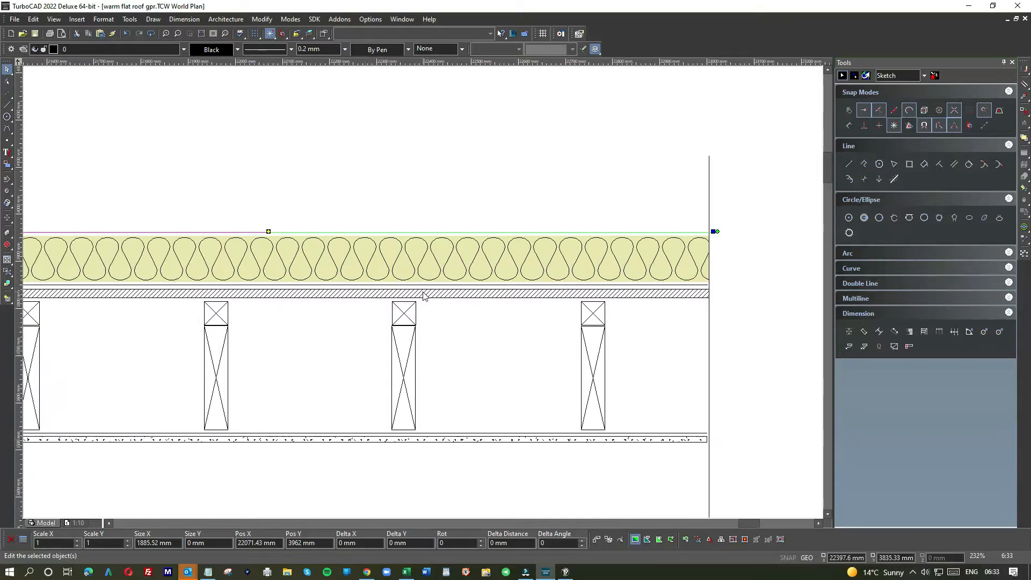
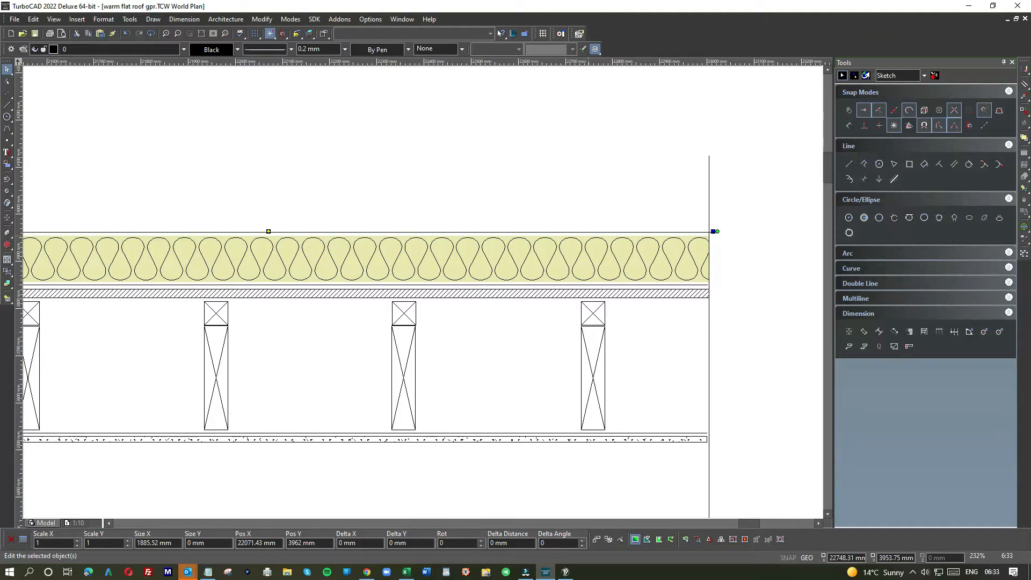
Step: Copy the 1200 x 22 mm hatched board from the component samples and paste it into the drawing frame above the insulation
scroll(398, 294, down, 6)
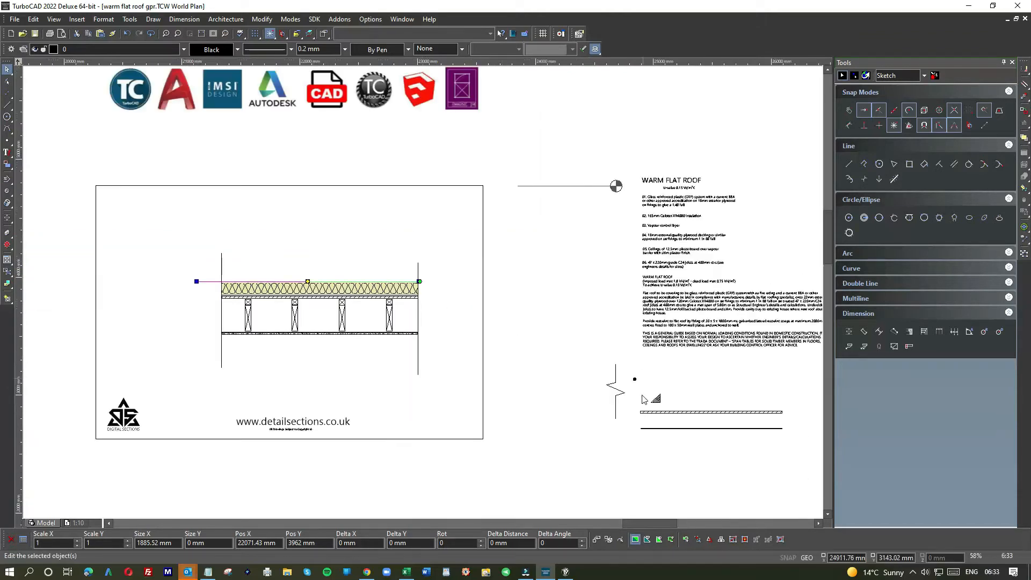
scroll(681, 416, up, 9)
click(457, 304)
scroll(424, 292, down, 9)
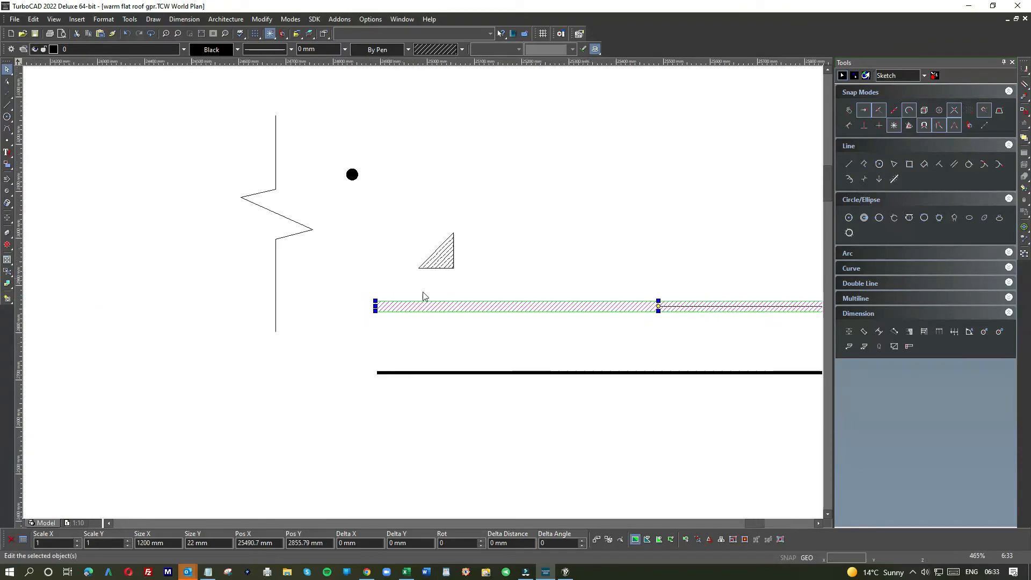
scroll(382, 291, down, 3)
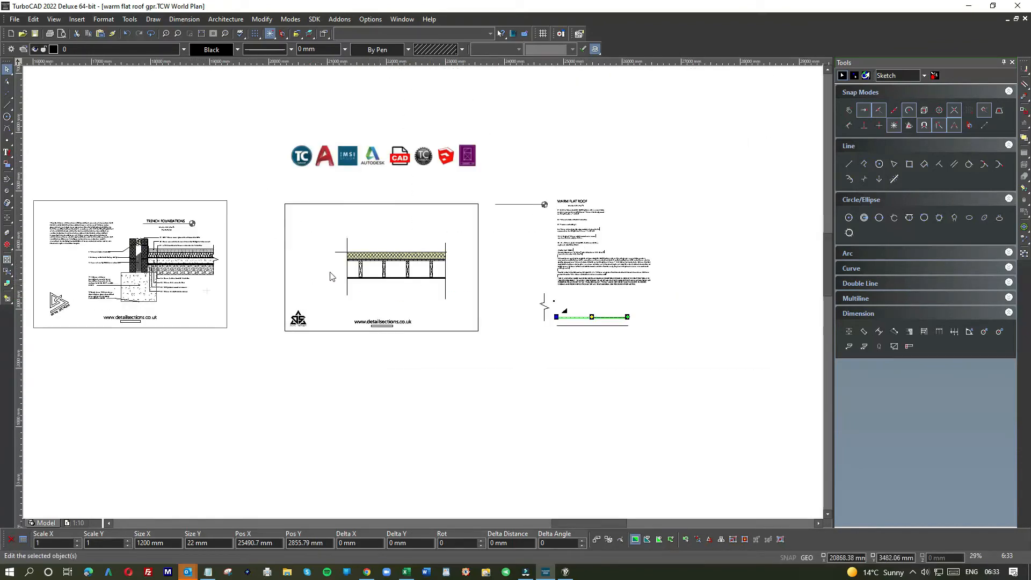
scroll(348, 266, down, 3)
scroll(416, 290, up, 6)
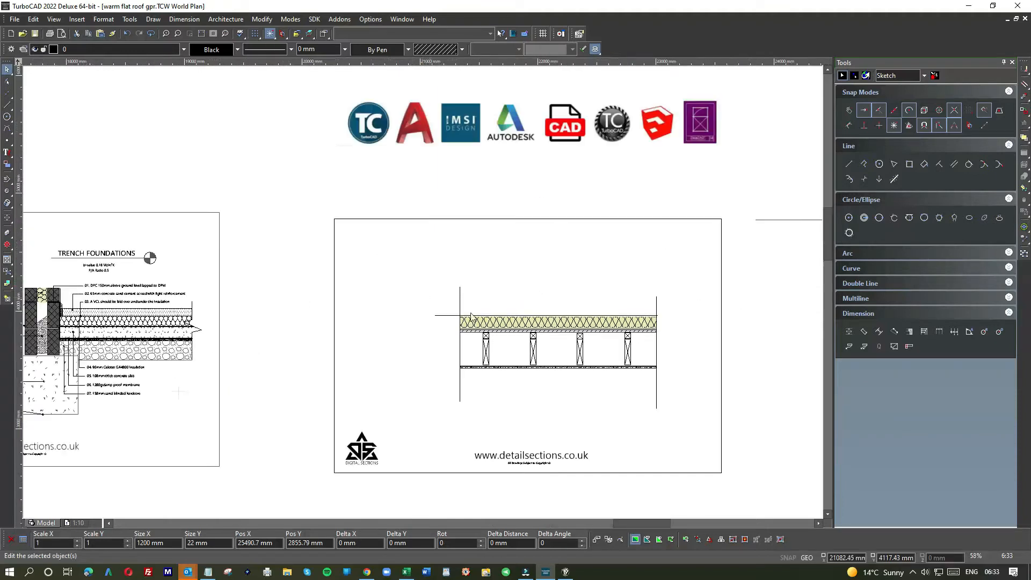
scroll(491, 309, up, 1)
click(410, 276)
key(ctrl+v)
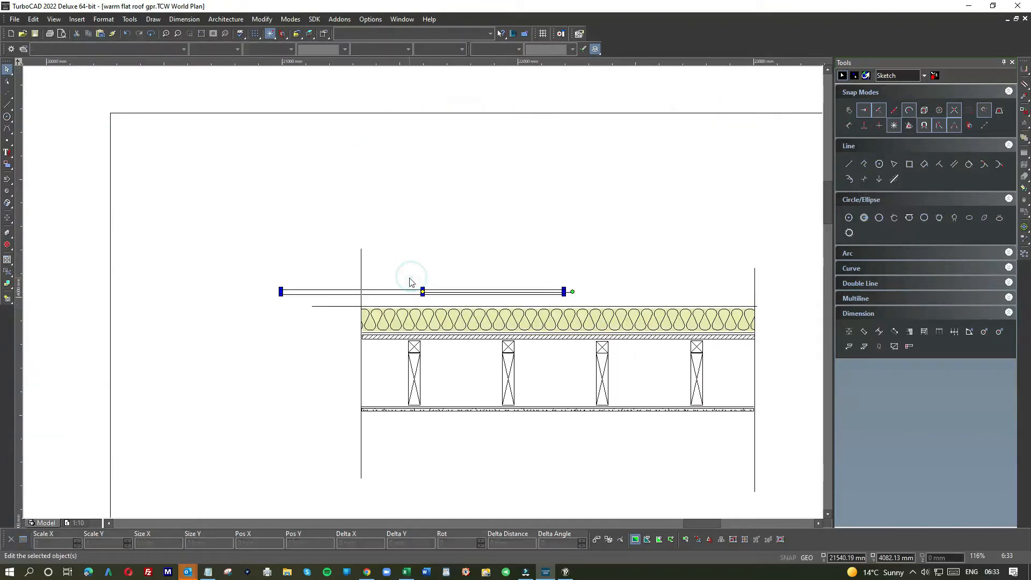
Step: Position the pasted hatched board just above the line over the insulation, flush with the left vertical boundary line
drag(422, 292, 508, 300)
scroll(421, 296, up, 3)
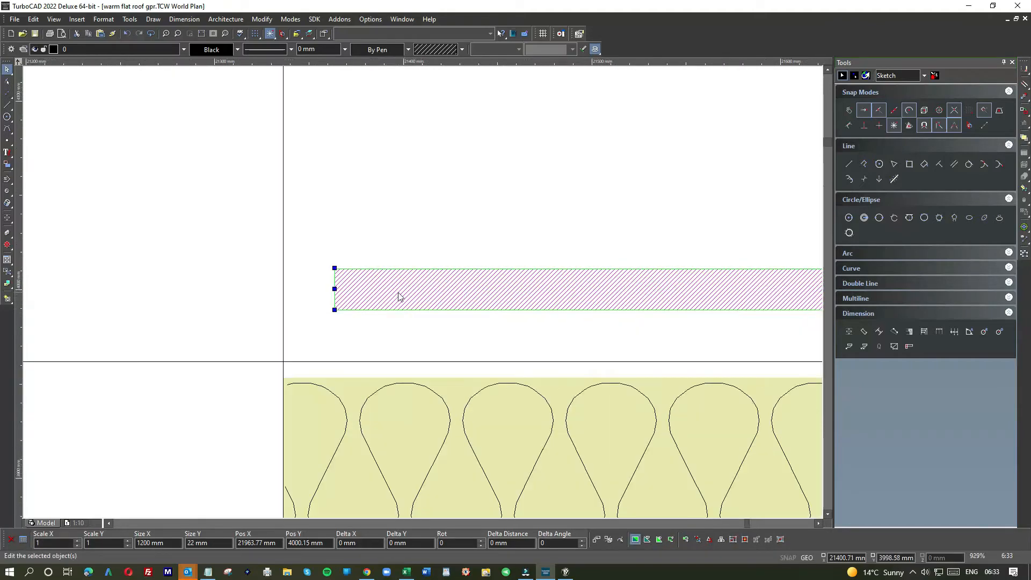
drag(380, 310, 357, 327)
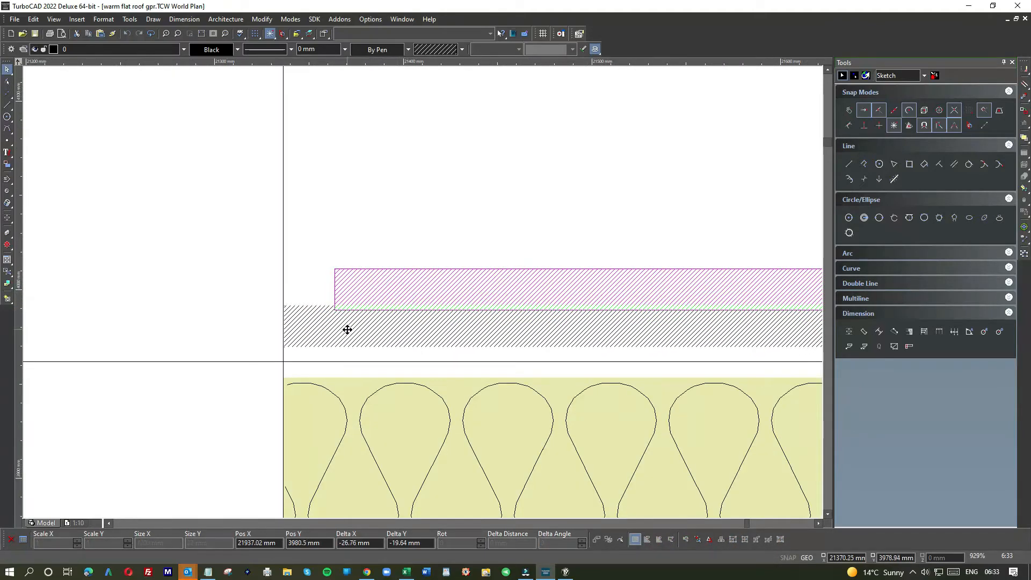
drag(347, 329, 347, 329)
scroll(481, 324, down, 2)
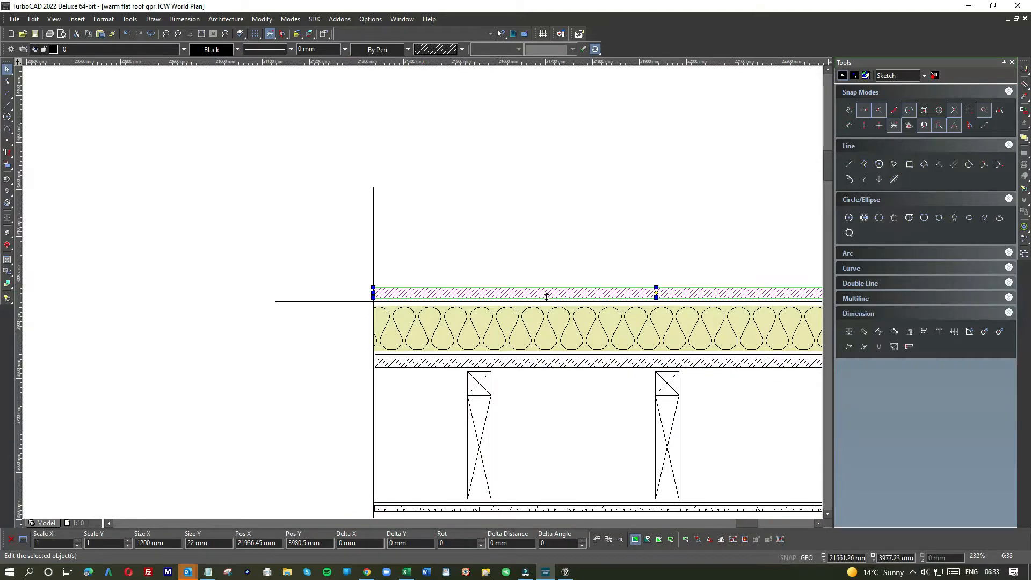
click(661, 242)
Step: Stretch the upper hatched board's right end towards the right vertical boundary line, making it about 1666 mm long
scroll(462, 316, down, 2)
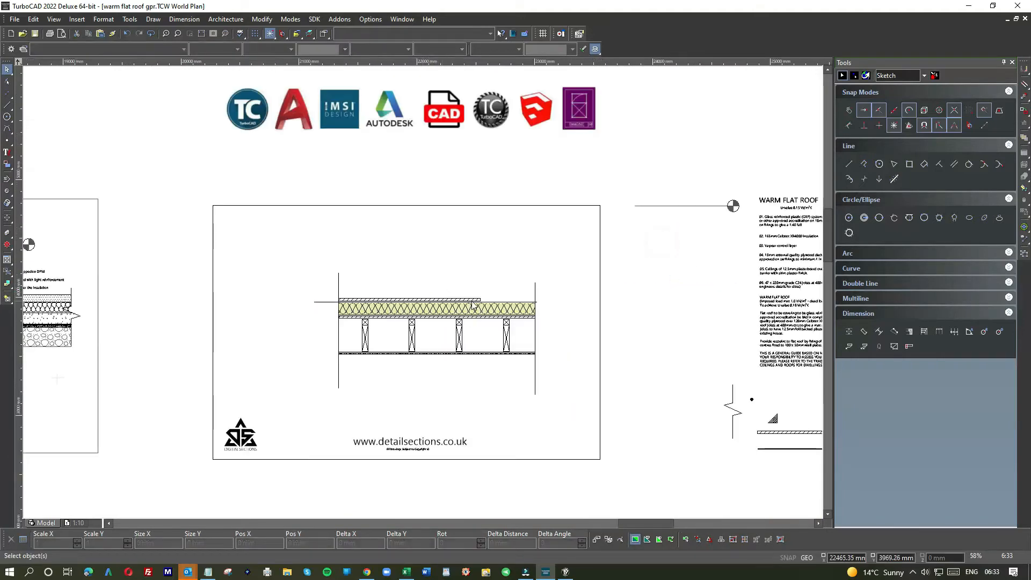
scroll(421, 295, up, 2)
click(465, 277)
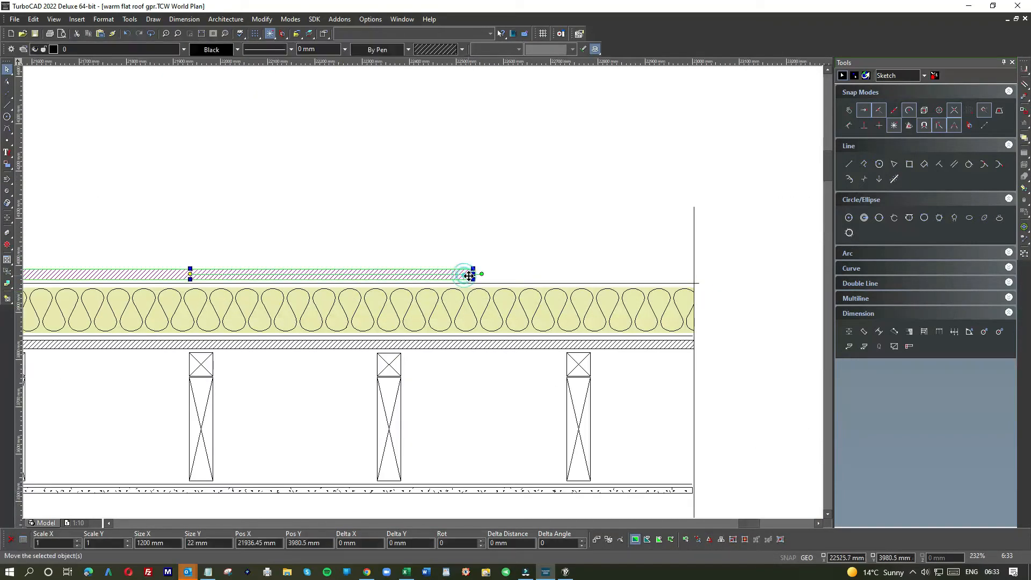
click(473, 273)
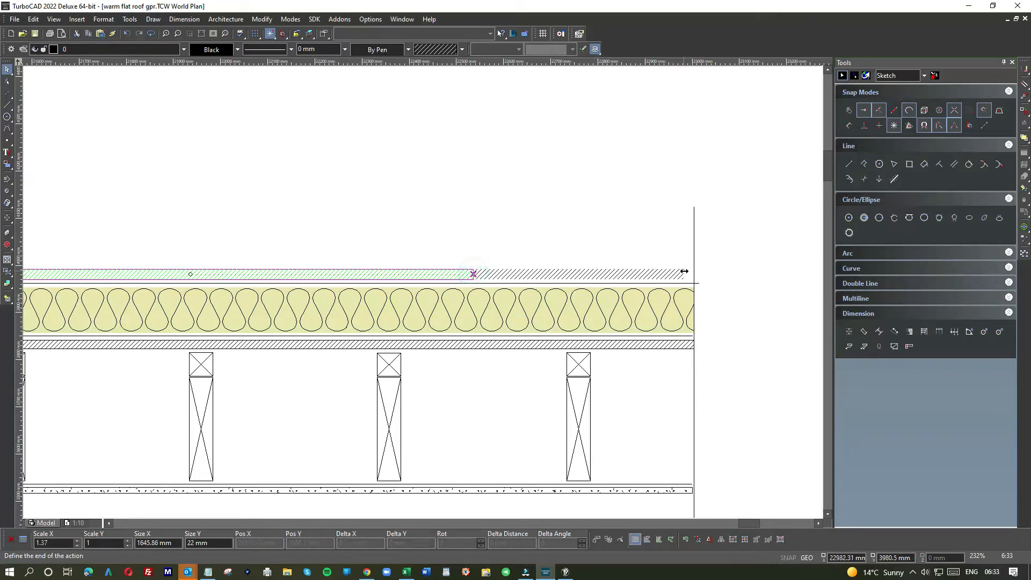
click(690, 271)
click(497, 237)
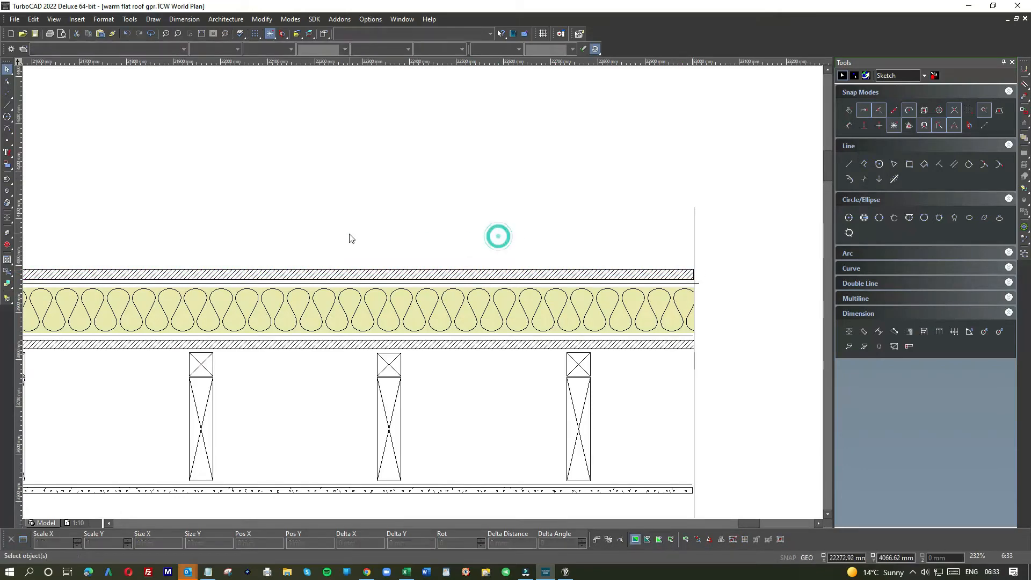
Step: Delete the original hatched board from the component samples below the notes
scroll(424, 296, down, 2)
scroll(424, 295, down, 2)
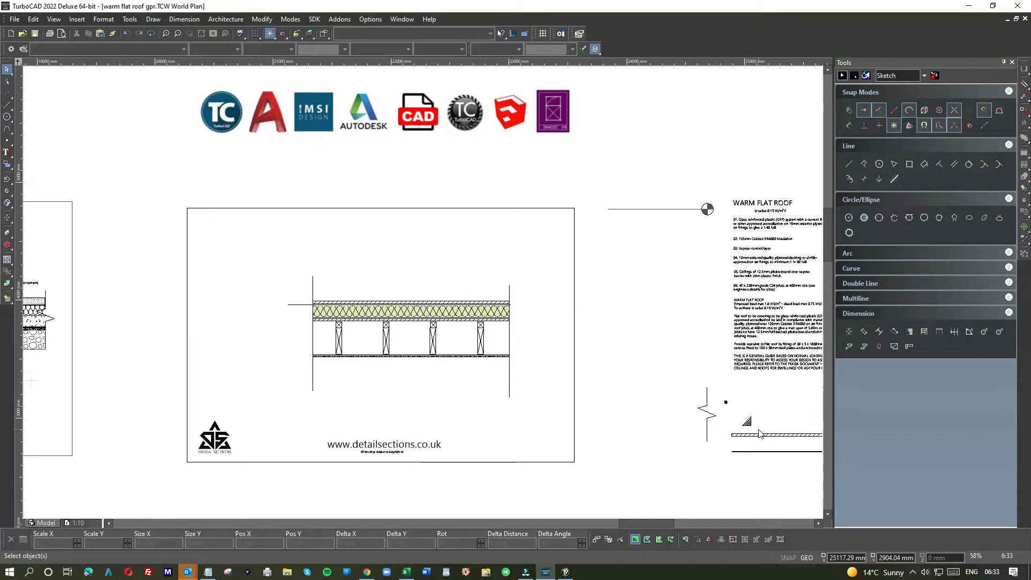
scroll(759, 433, up, 1)
click(469, 303)
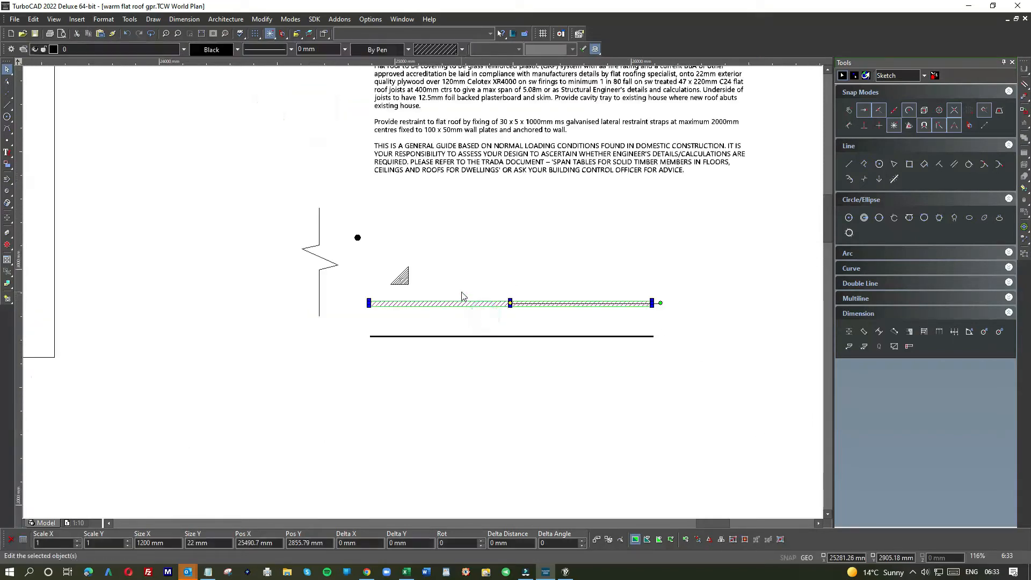
key(Delete)
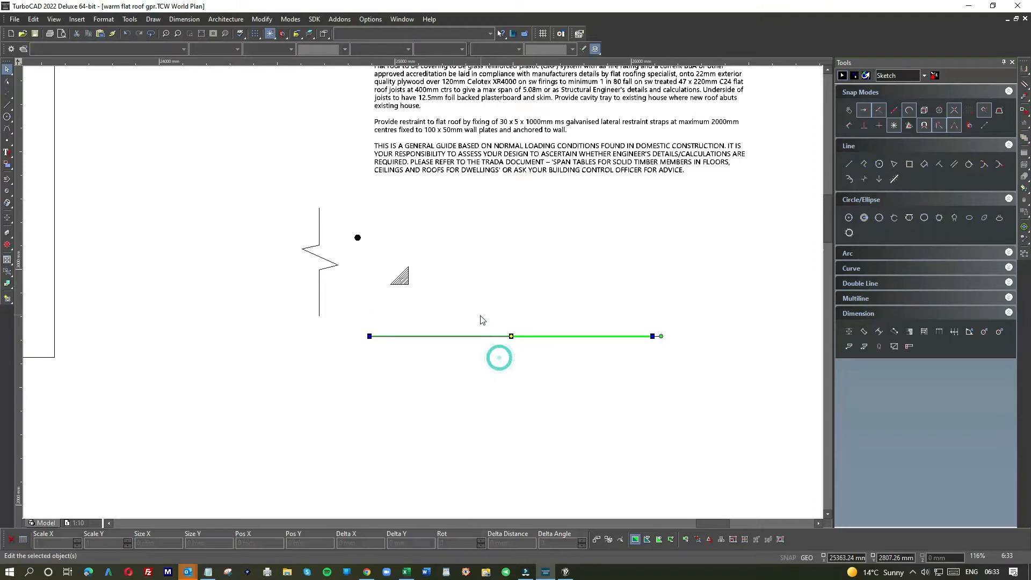
Step: Move the 1200 x 5 mm solid black strip from the component samples into the drawing frame, above the roof detail
click(509, 337)
click(510, 336)
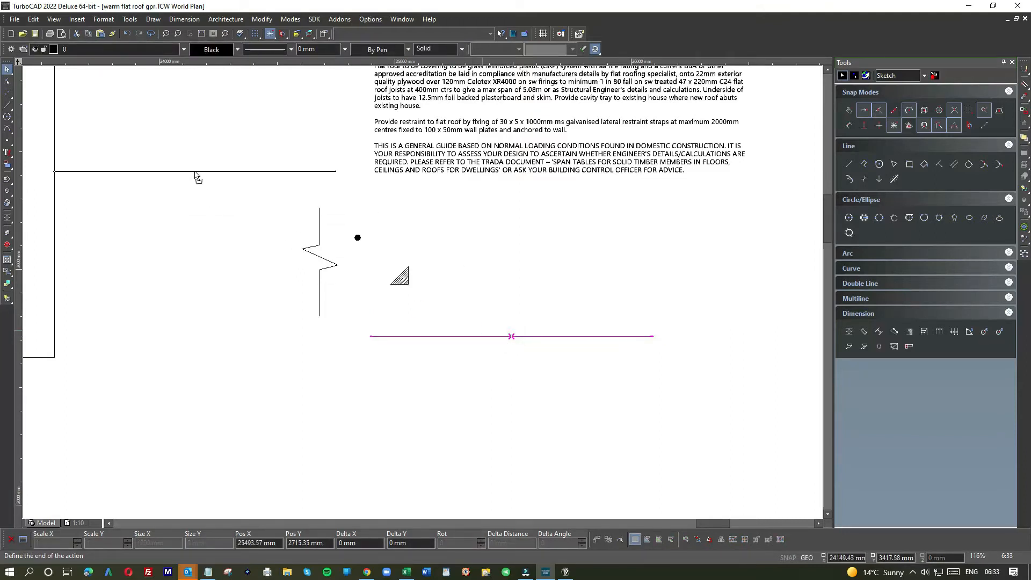
click(192, 171)
scroll(193, 177, down, 6)
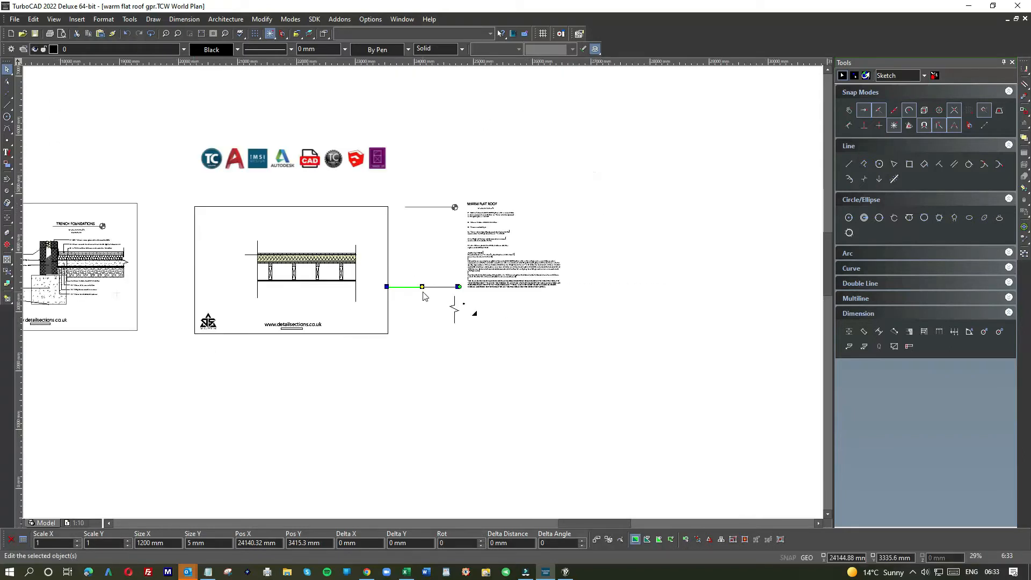
click(423, 287)
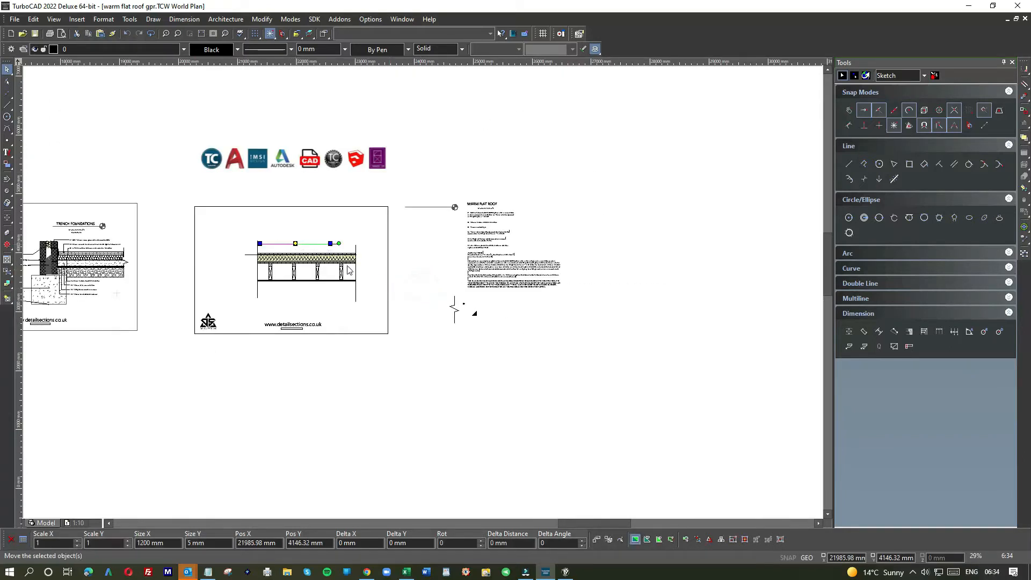
Step: Lower the solid black strip to just above the upper hatched board, flush with the left vertical boundary line
scroll(327, 262, up, 10)
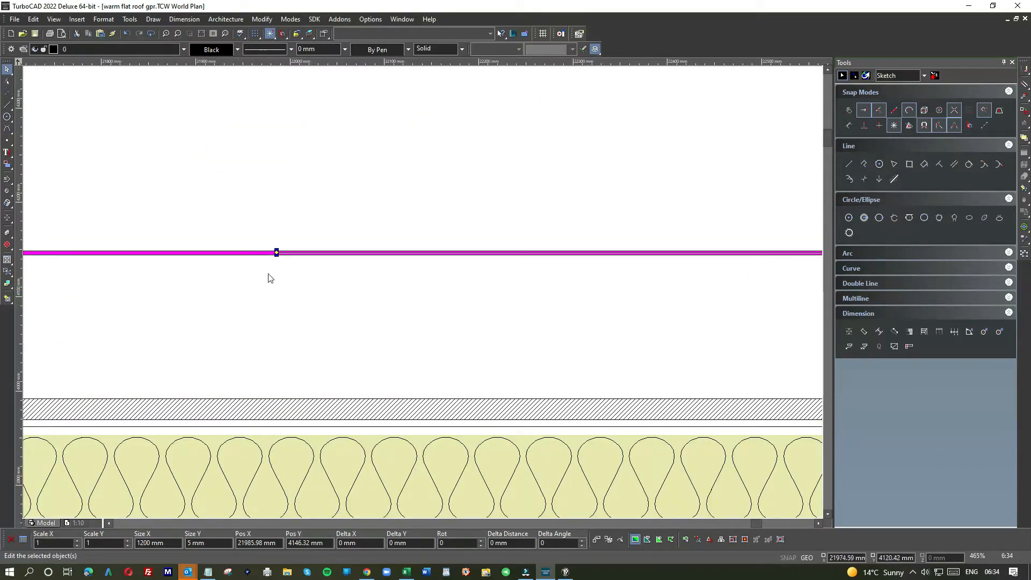
click(276, 252)
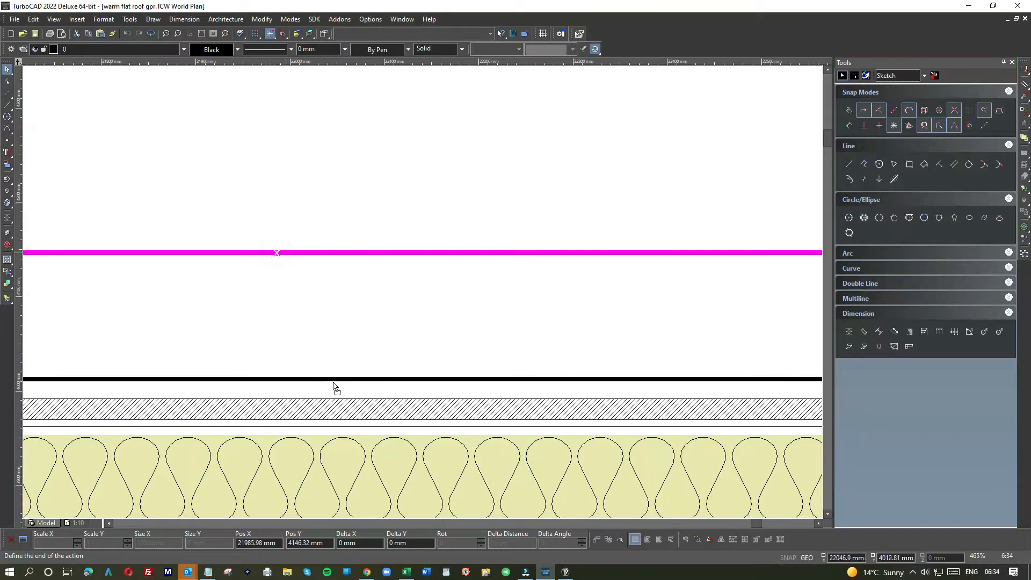
click(325, 387)
scroll(423, 292, down, 5)
scroll(423, 292, up, 8)
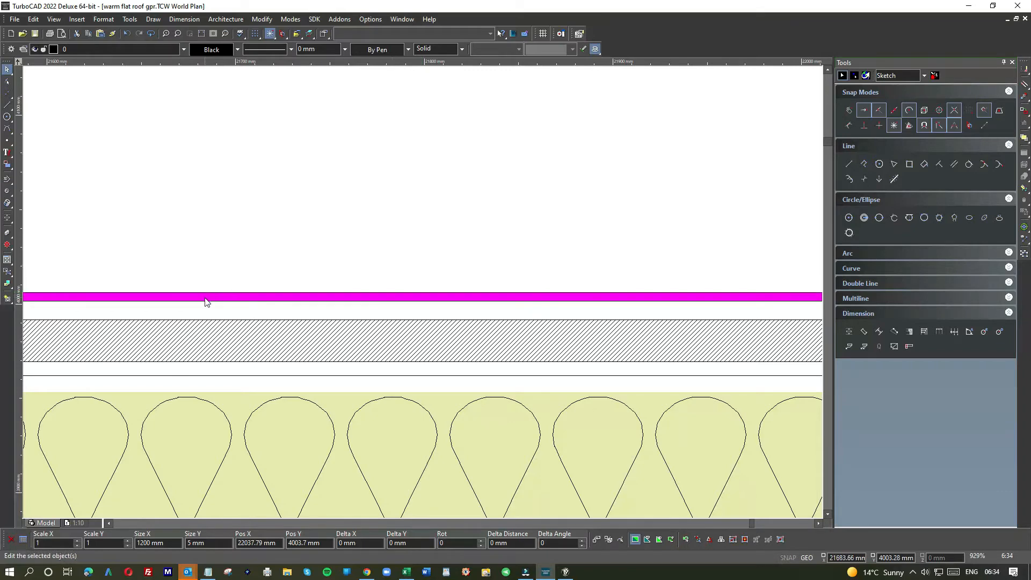
scroll(207, 299, down, 3)
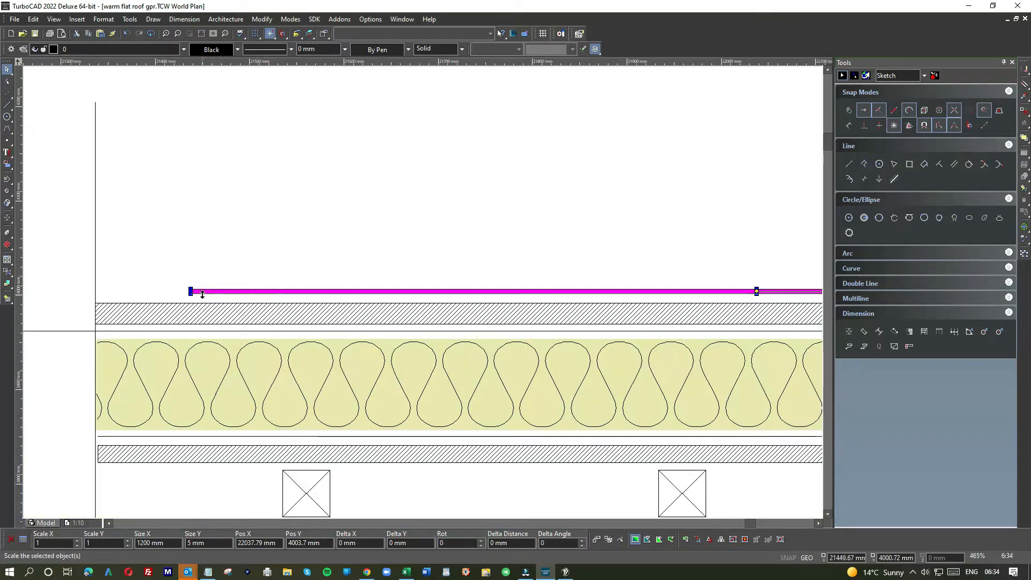
scroll(202, 295, up, 9)
drag(400, 278, 102, 297)
scroll(102, 296, down, 3)
drag(422, 291, 186, 299)
click(379, 258)
Step: Stretch the black strip's right end to the right vertical boundary line, making the strip about 1668 mm long
scroll(420, 295, down, 9)
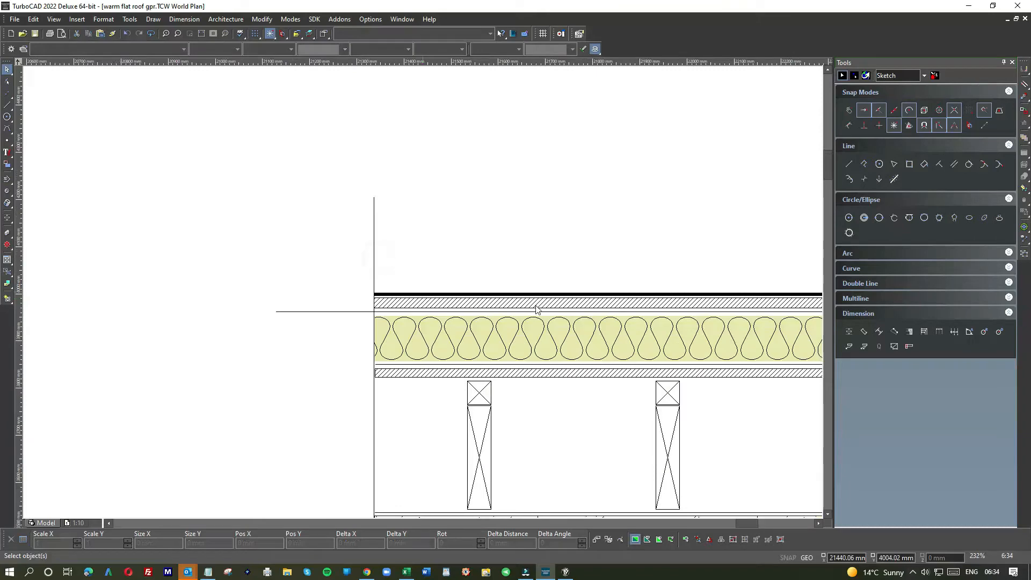
scroll(536, 309, down, 3)
scroll(534, 284, up, 10)
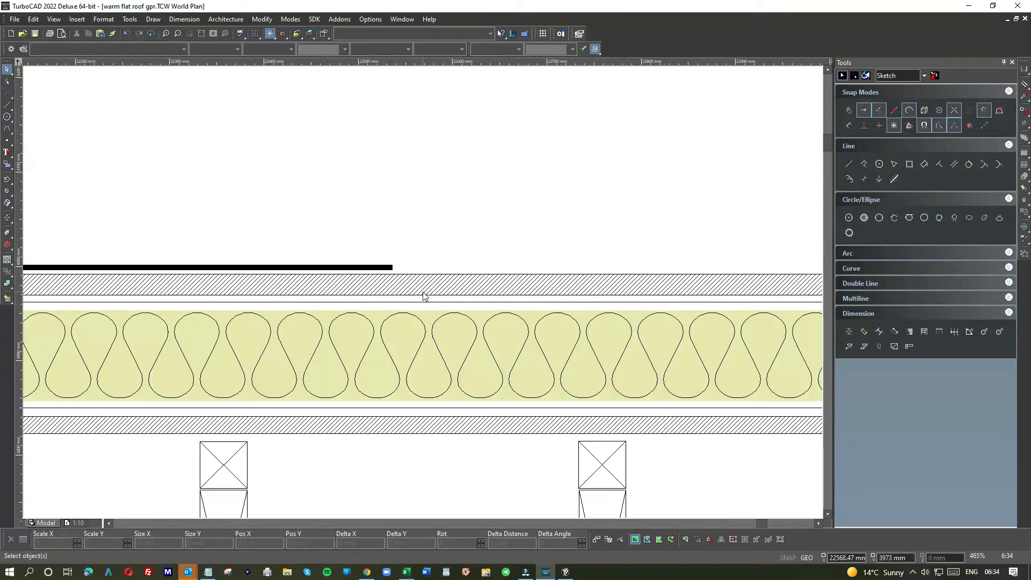
scroll(423, 296, up, 2)
scroll(424, 295, up, 3)
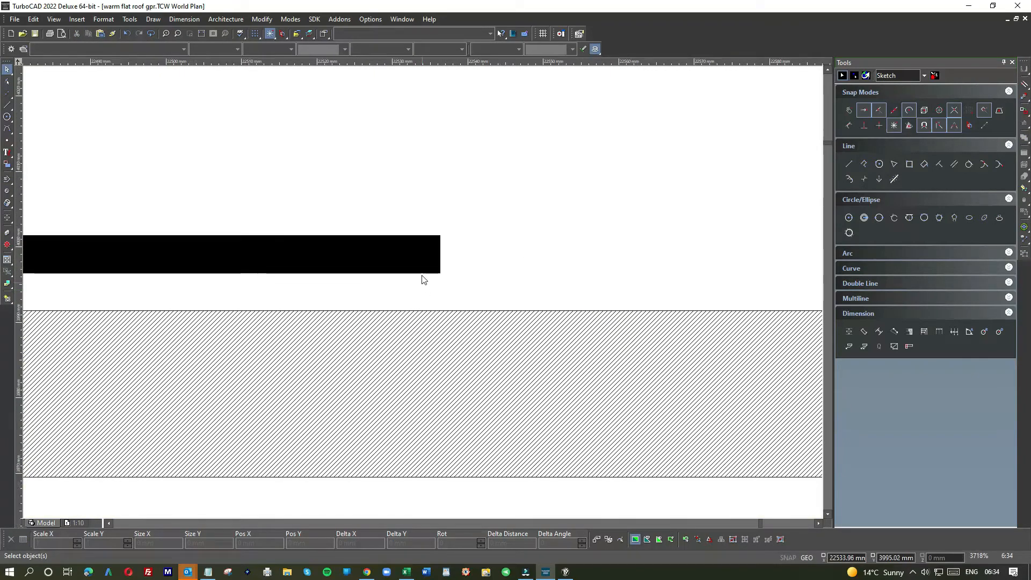
click(420, 254)
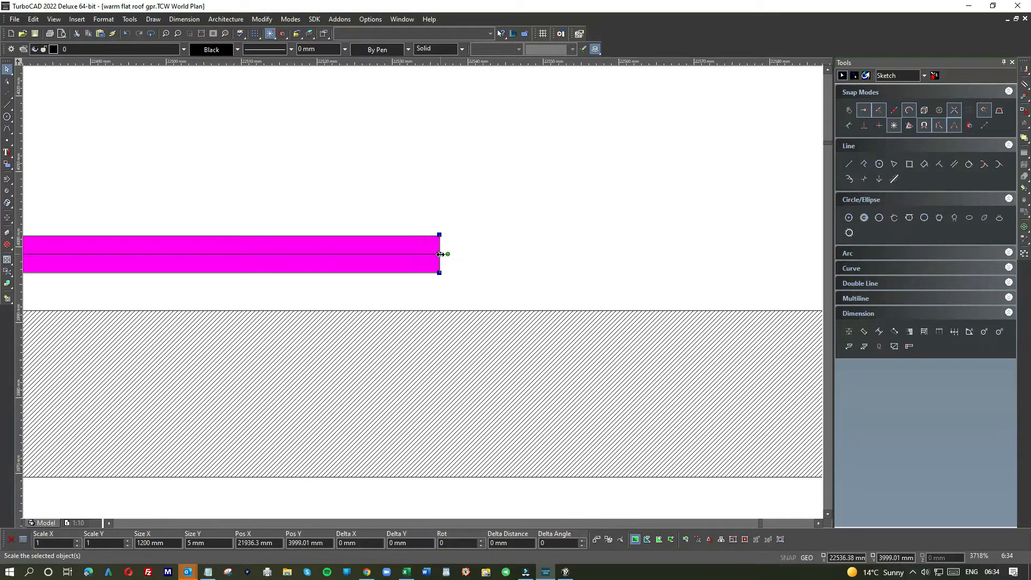
click(442, 254)
scroll(423, 292, down, 3)
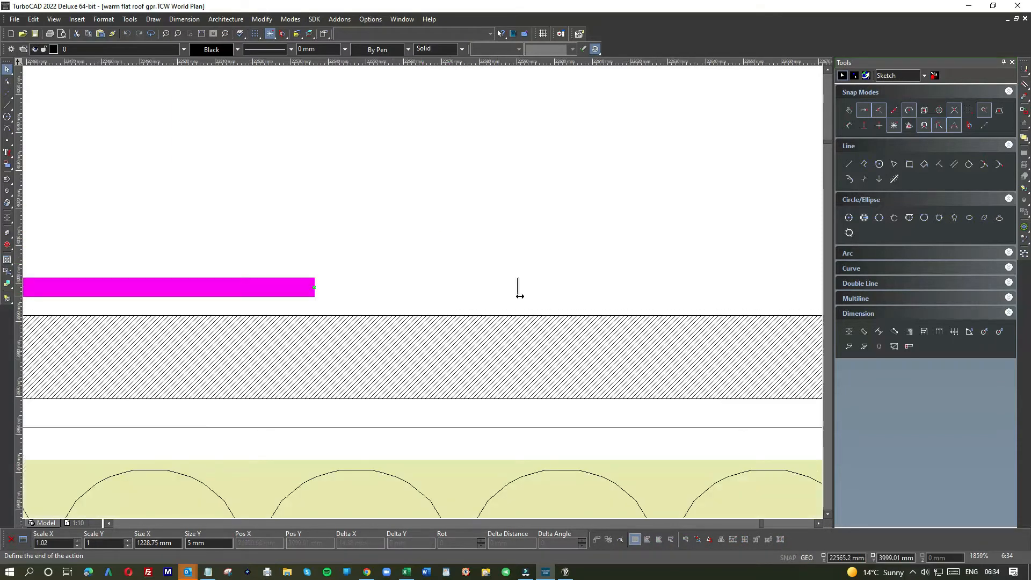
scroll(423, 290, down, 3)
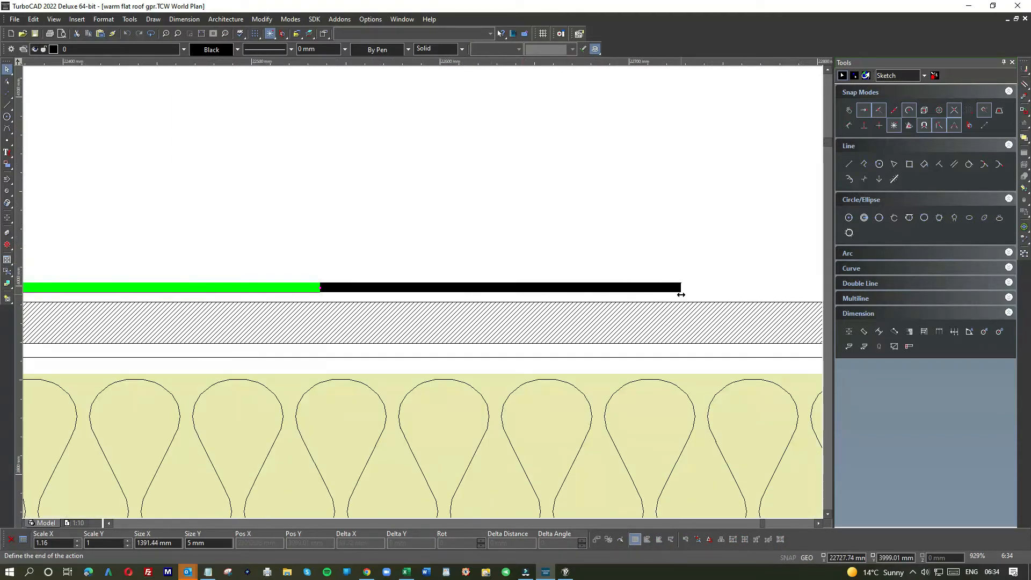
click(713, 292)
scroll(717, 290, down, 3)
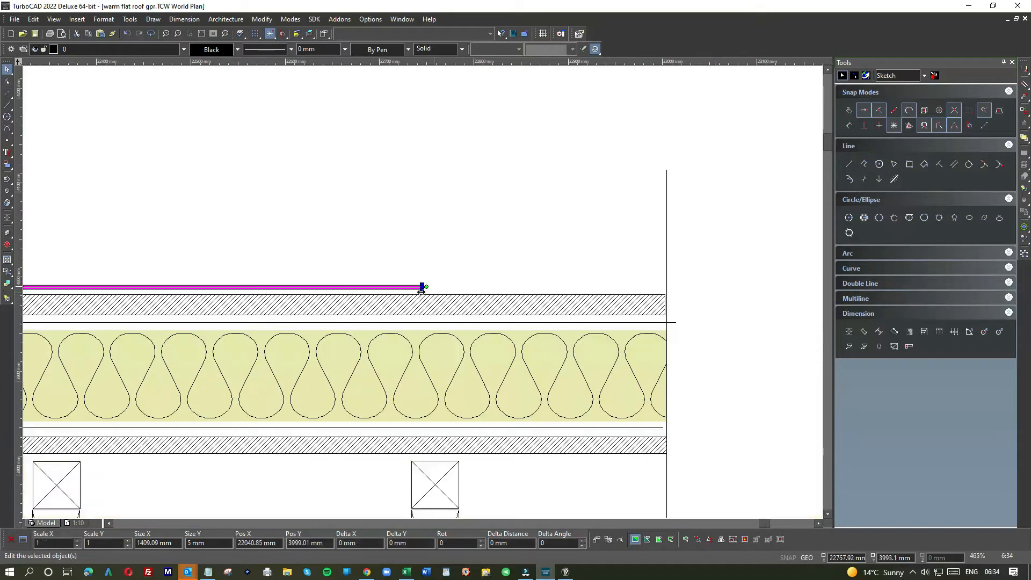
scroll(422, 287, up, 6)
click(427, 280)
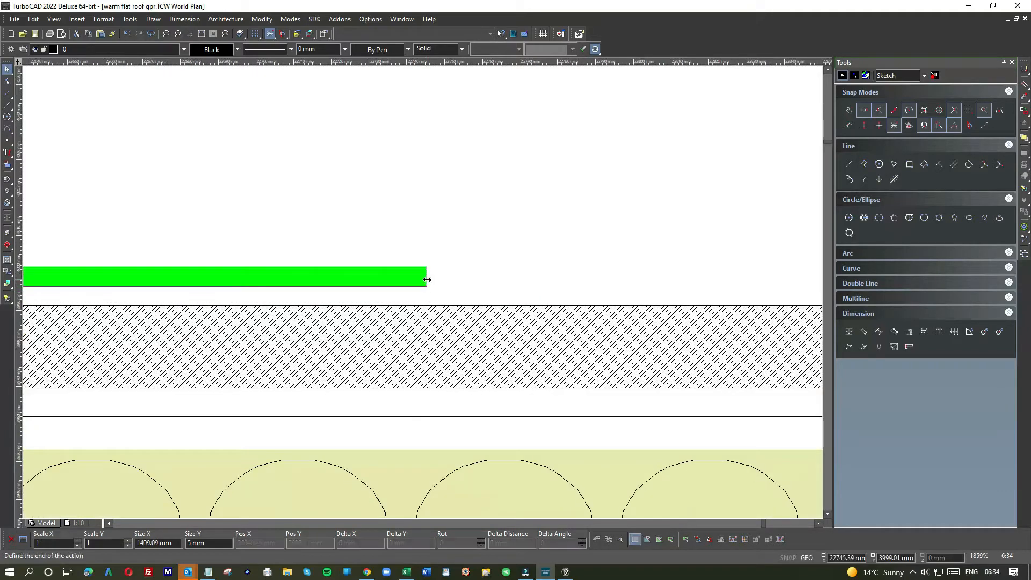
scroll(688, 292, down, 3)
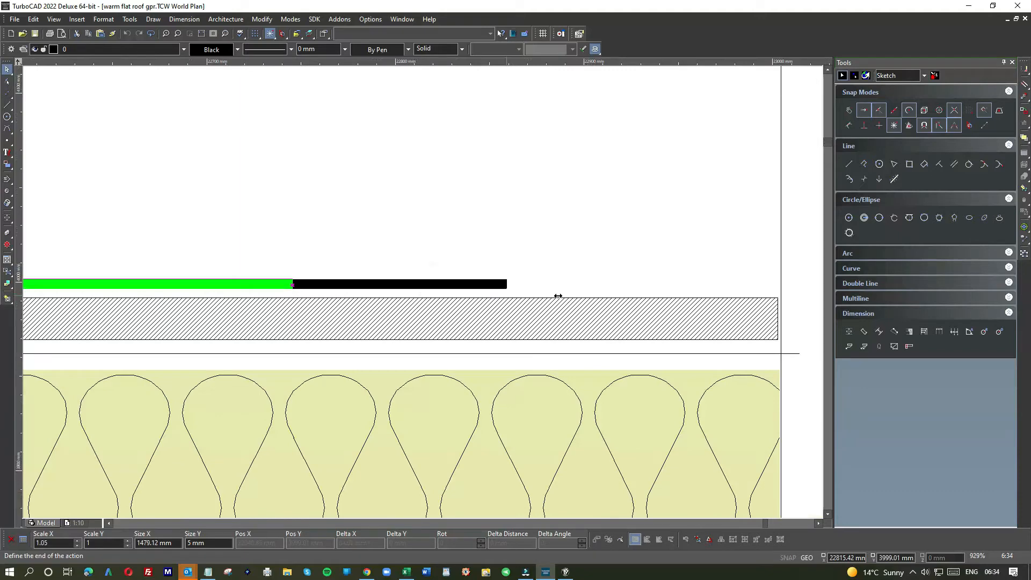
click(781, 294)
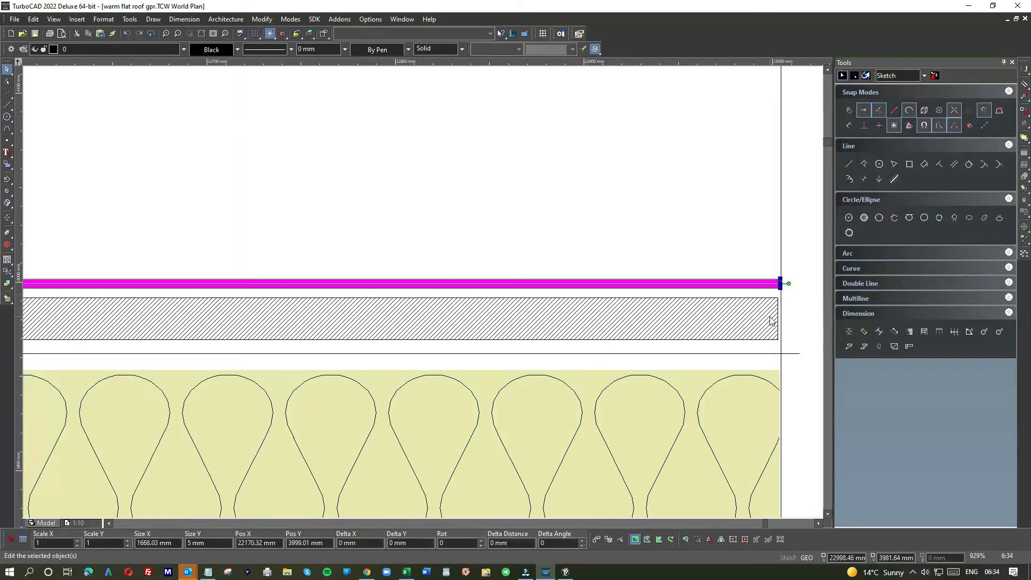
Step: Extend the upper hatched board's right end to close the small gap to the right vertical boundary line
scroll(773, 320, up, 6)
click(450, 283)
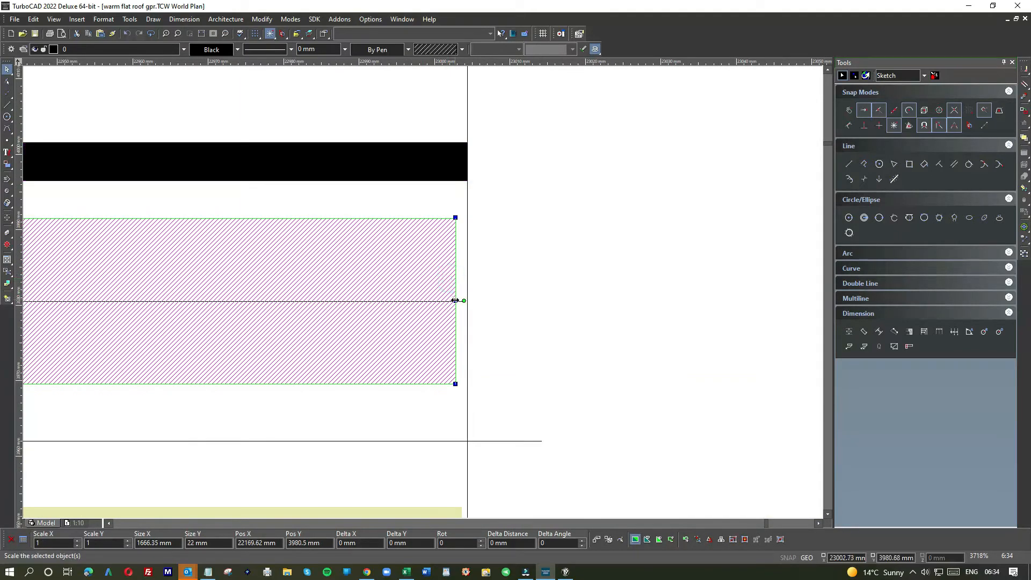
Step: Stretch the upper hatched board to the right-hand vertical boundary line and trim the line directly below it back to that boundary
click(456, 301)
click(466, 300)
scroll(500, 304, down, 6)
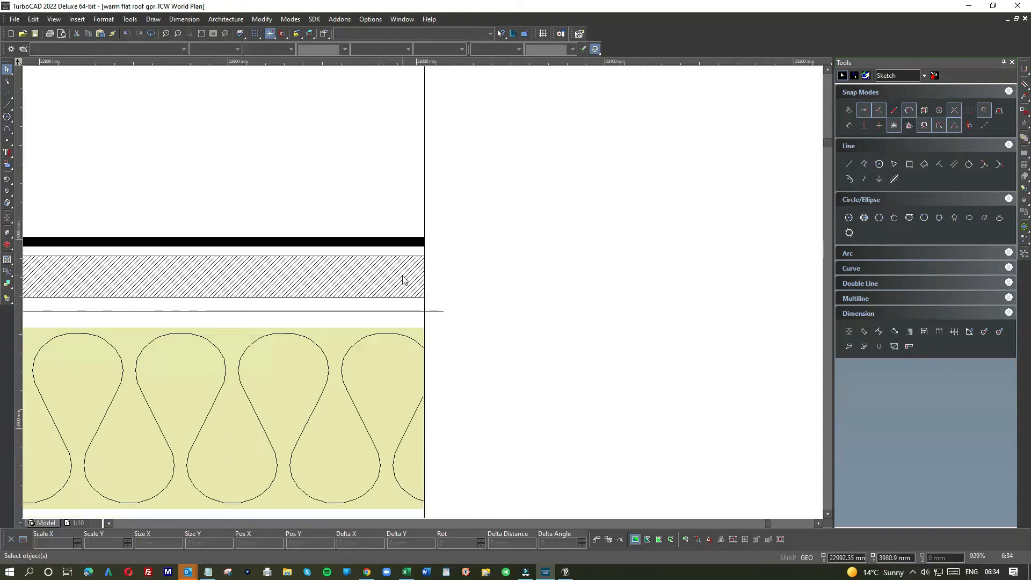
click(439, 311)
click(441, 311)
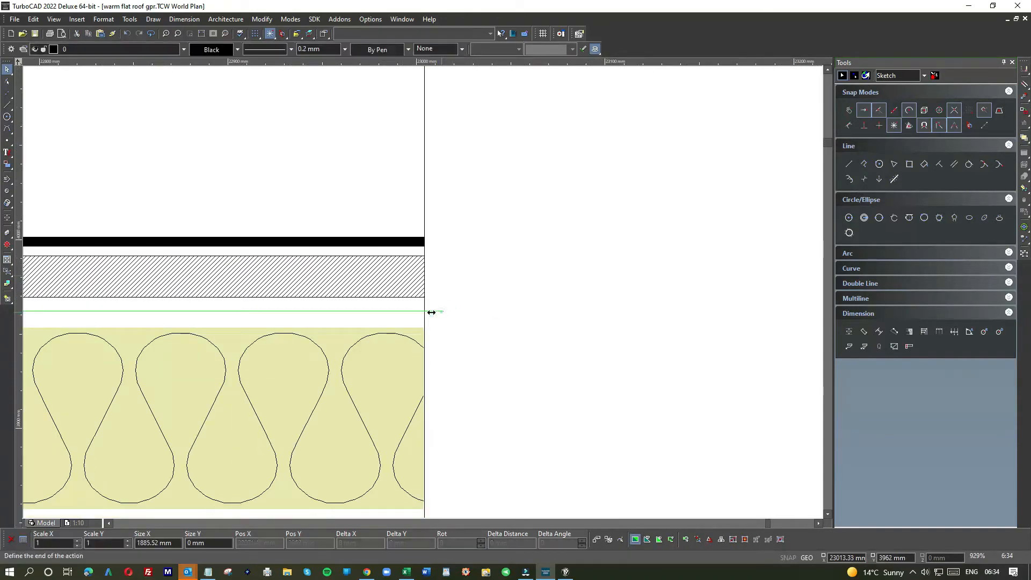
click(423, 311)
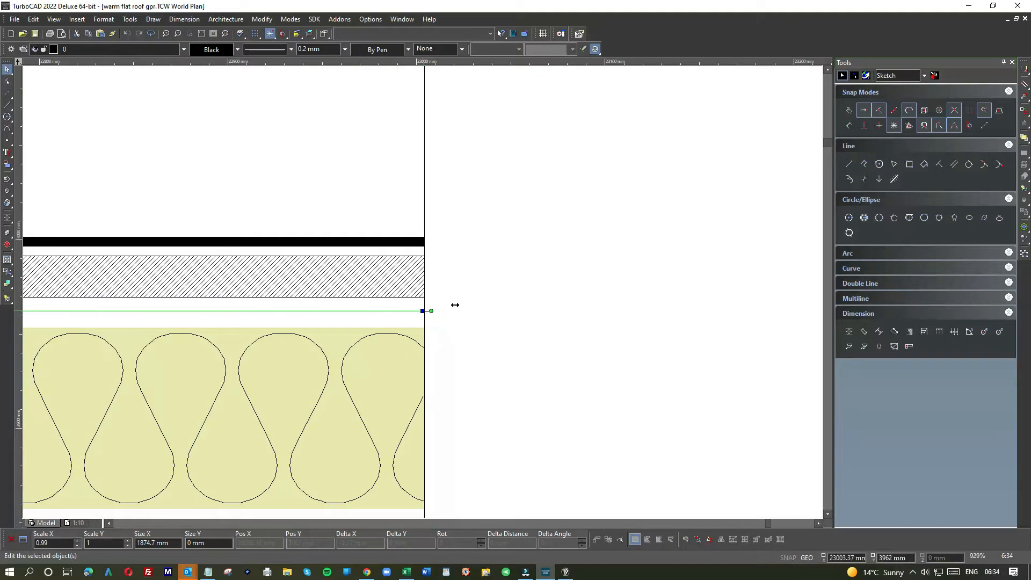
Step: Extend the thin horizontal line beneath the insulation to meet the right-hand vertical boundary line
scroll(454, 302, down, 1)
scroll(398, 364, down, 2)
scroll(424, 295, up, 3)
scroll(424, 295, up, 3)
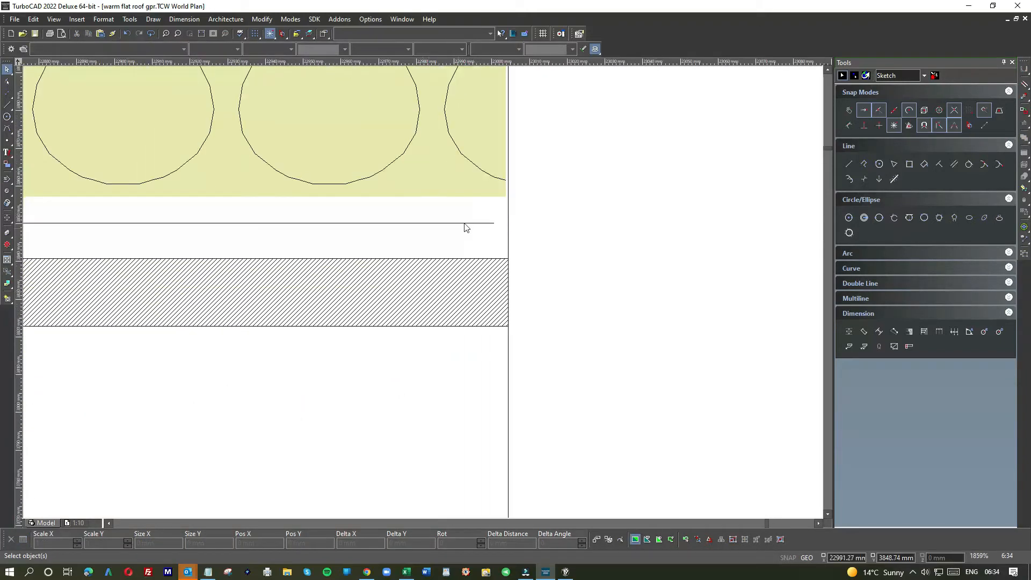
click(465, 221)
click(490, 224)
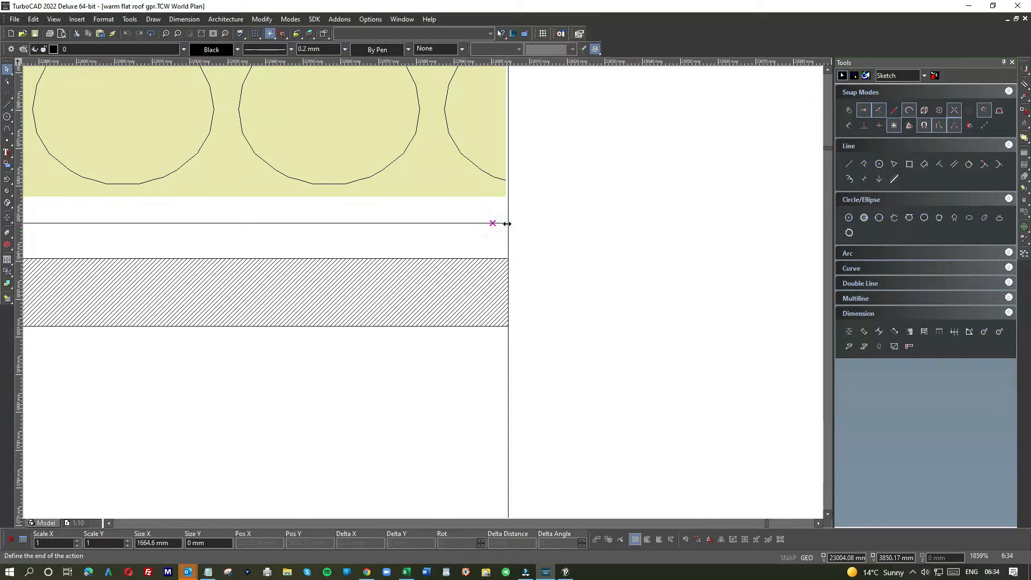
click(507, 222)
Step: Extend the thin line above the ceiling board and the ceiling board itself to the right-hand vertical boundary line
scroll(424, 297, down, 1)
scroll(425, 297, down, 1)
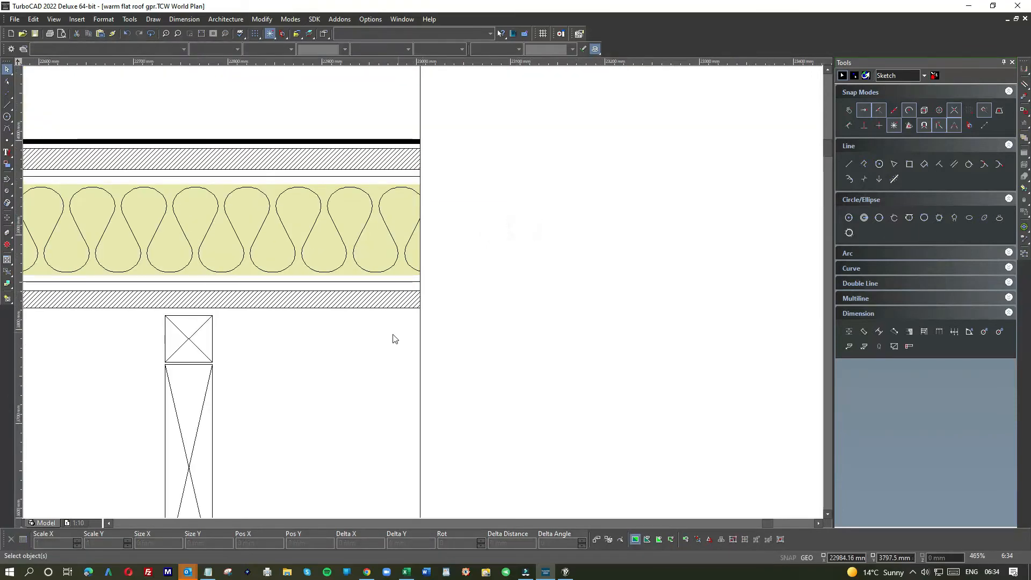
scroll(424, 314, down, 2)
scroll(428, 293, up, 4)
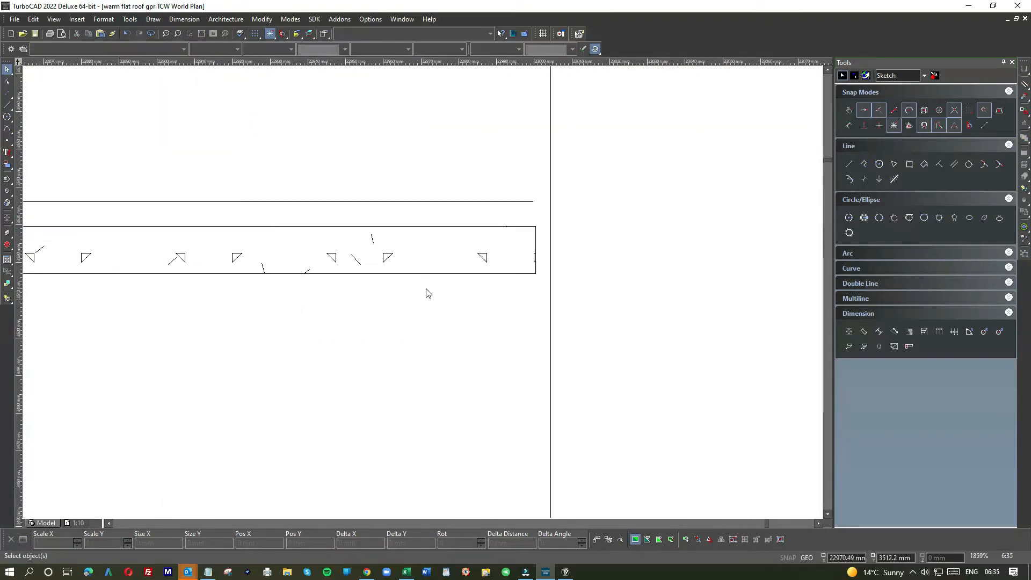
click(498, 202)
click(532, 201)
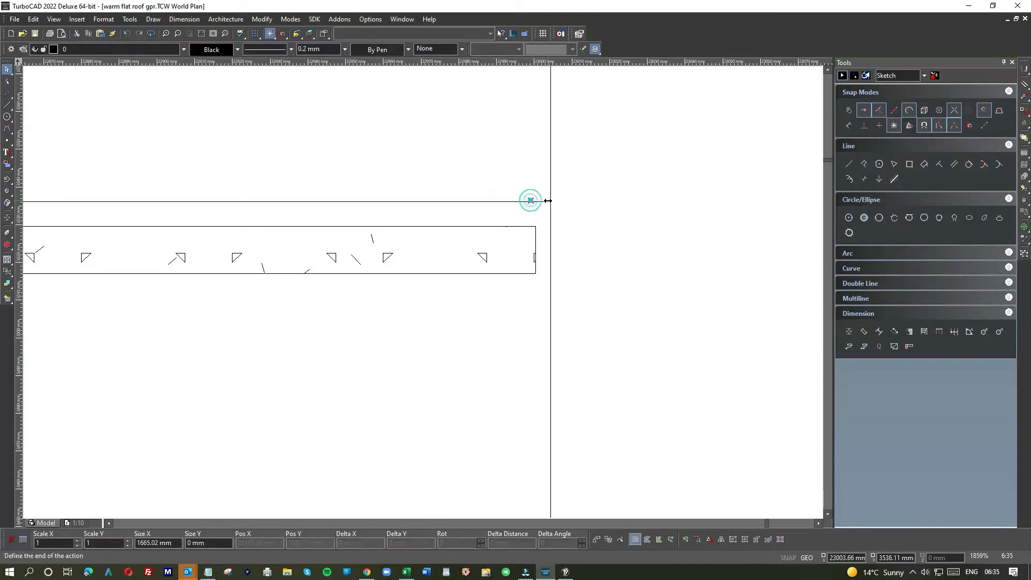
click(550, 201)
click(535, 239)
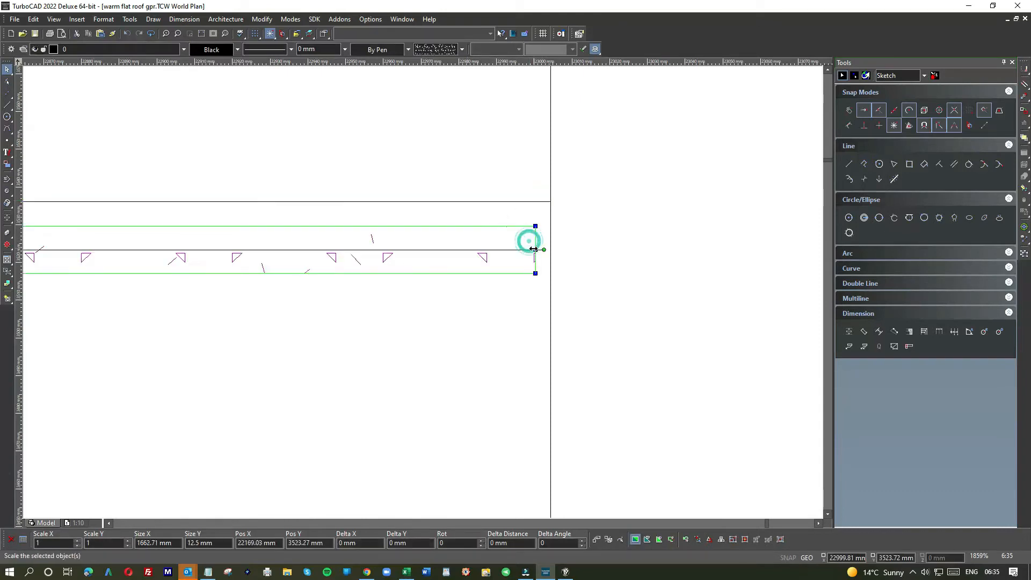
click(533, 248)
click(551, 247)
click(334, 338)
Step: Trim the overhanging line above the insulation back to the left-hand vertical boundary line
scroll(429, 293, down, 4)
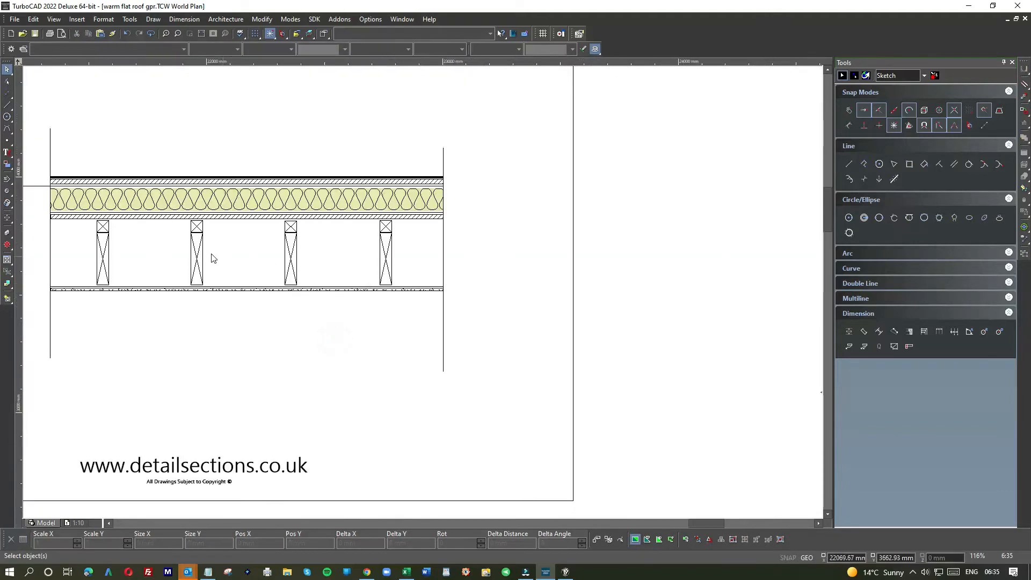
scroll(213, 258, down, 1)
scroll(350, 285, up, 2)
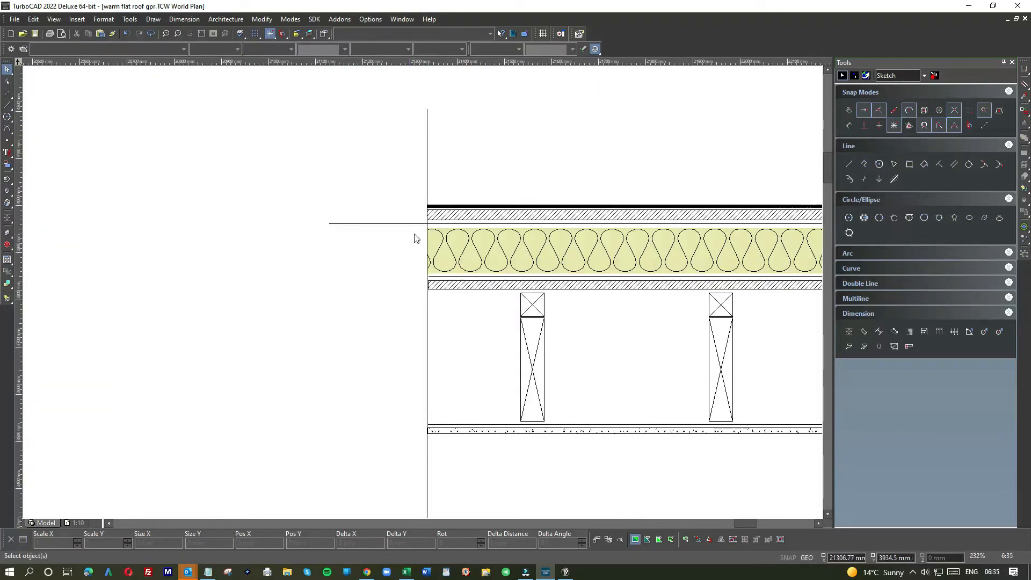
scroll(417, 239, up, 1)
click(364, 273)
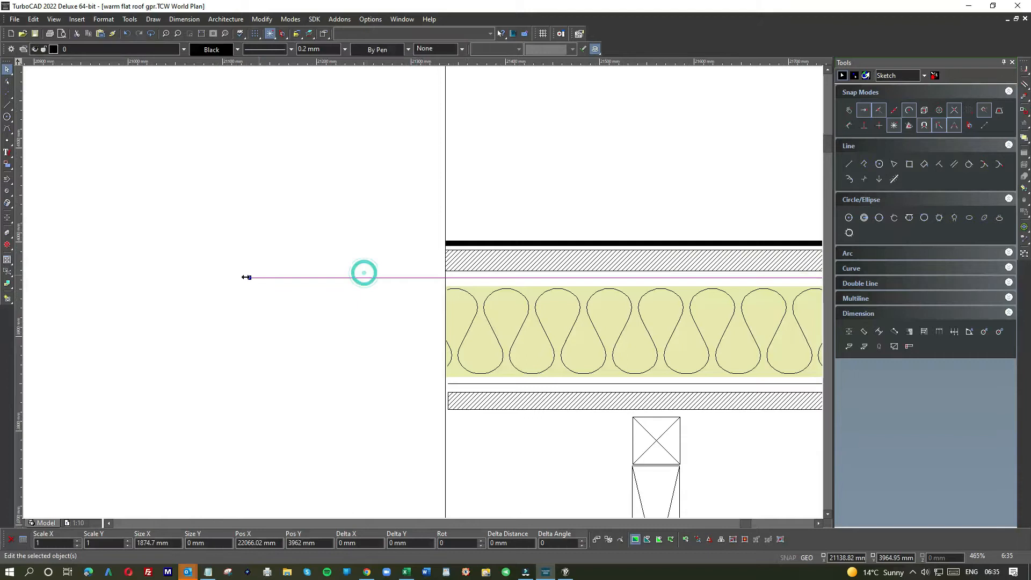
click(248, 277)
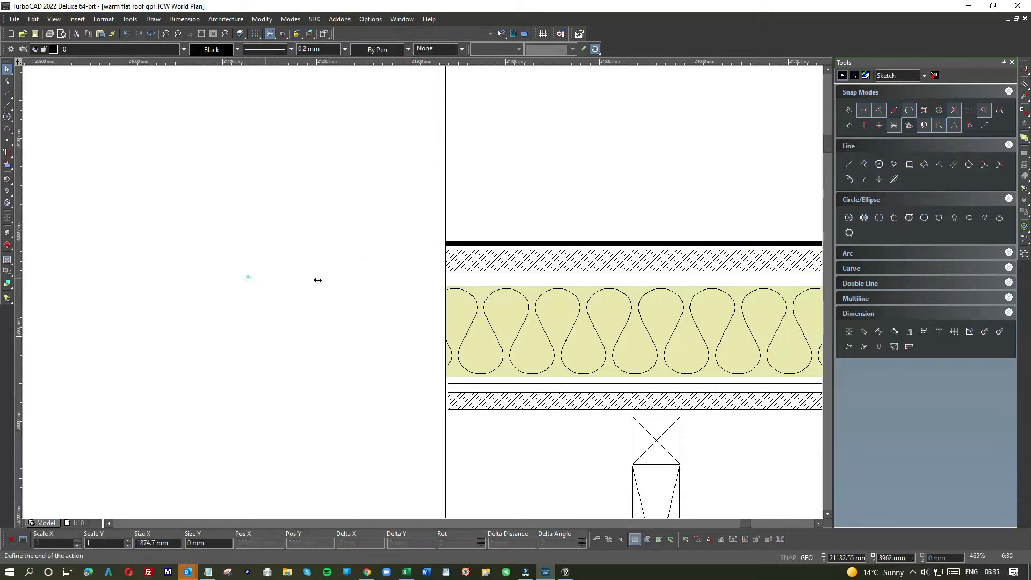
click(445, 278)
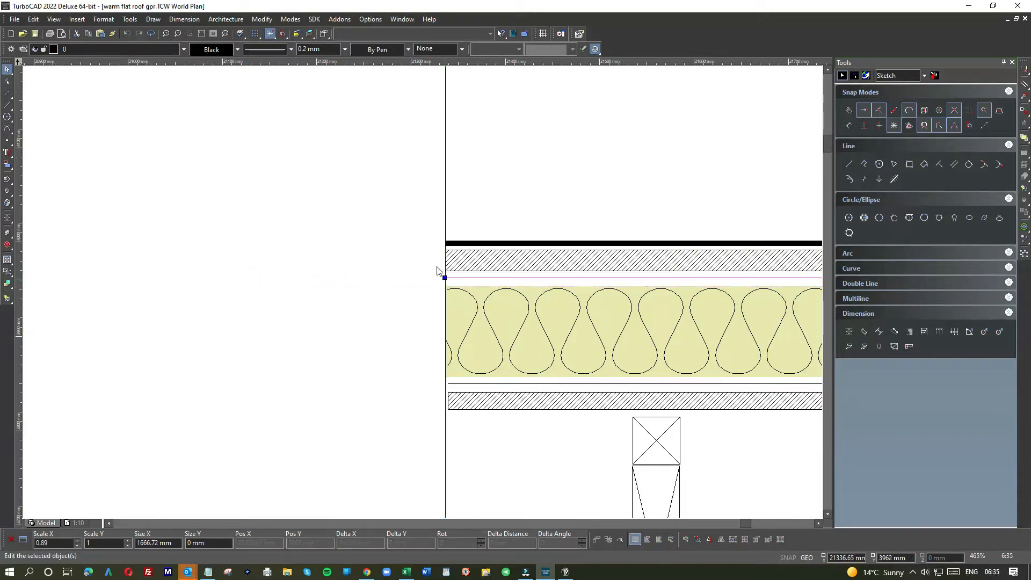
Step: Extend the thin line beneath the insulation and the lower hatched deck to the left-hand vertical boundary line
scroll(422, 243, up, 1)
scroll(422, 292, up, 2)
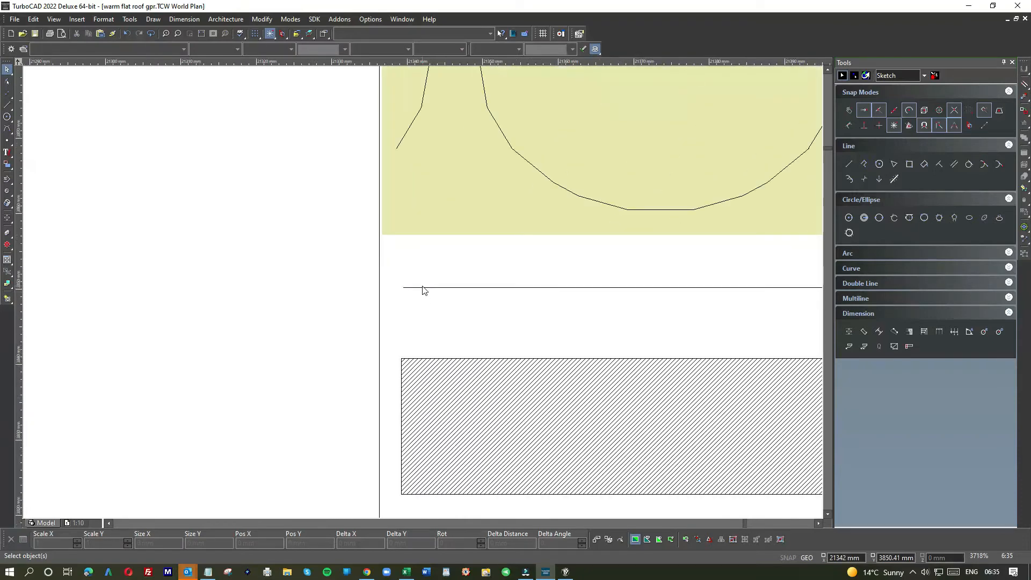
click(422, 286)
click(403, 286)
click(379, 287)
click(417, 402)
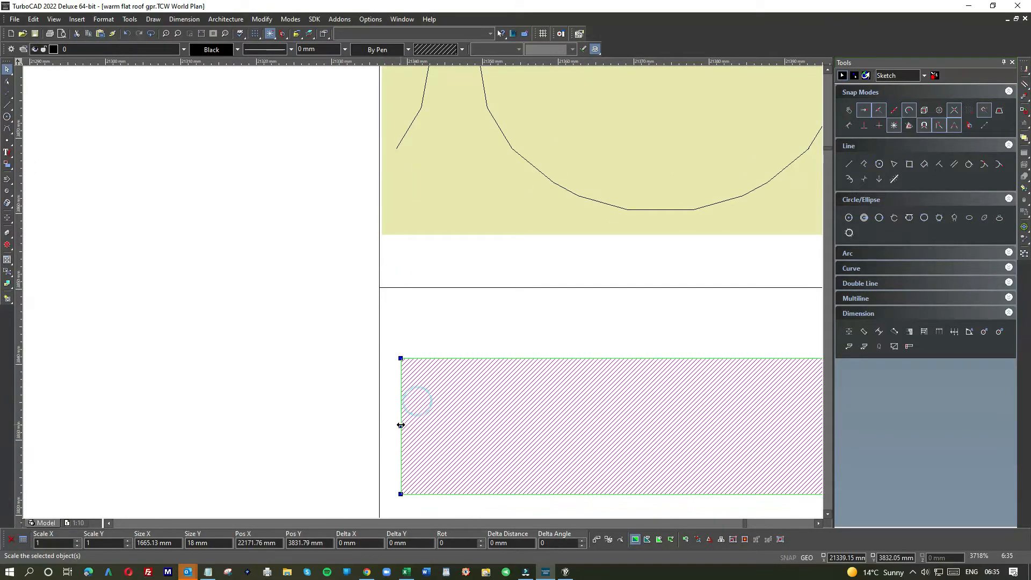
click(400, 425)
click(379, 424)
click(325, 393)
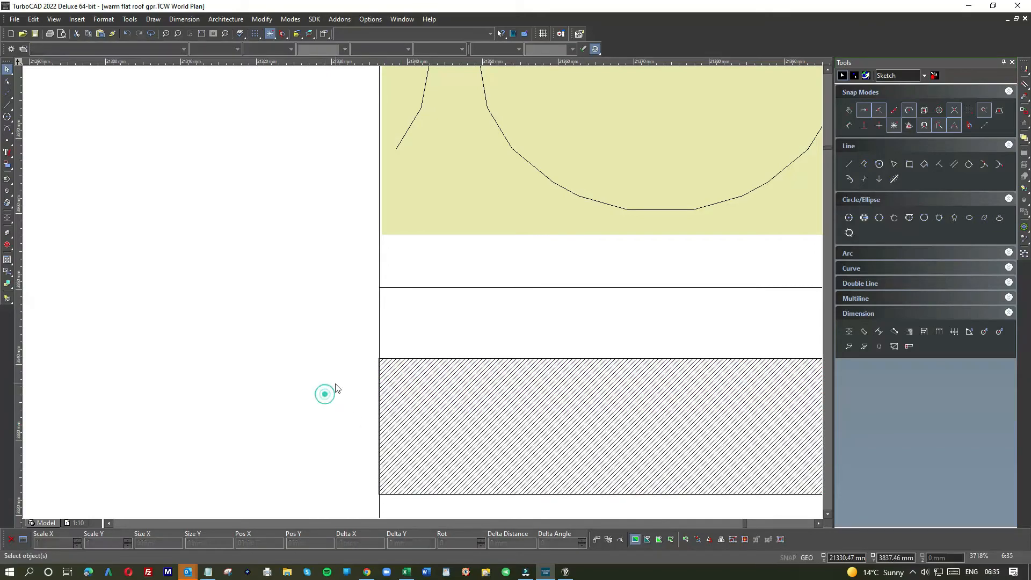
Step: Extend the thin line above the ceiling board and the ceiling board itself to the left-hand vertical boundary line
scroll(428, 294, down, 4)
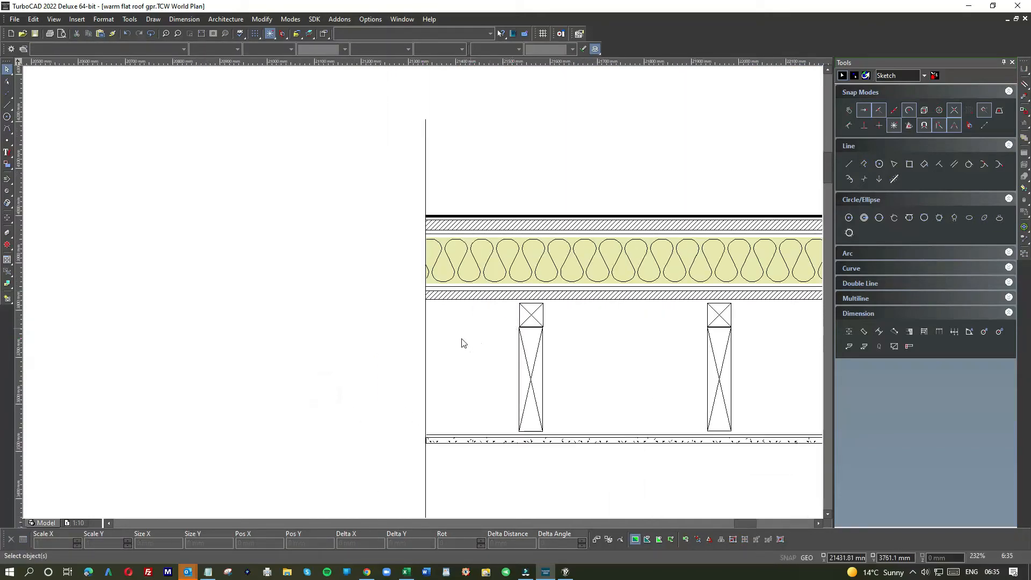
scroll(434, 438, up, 3)
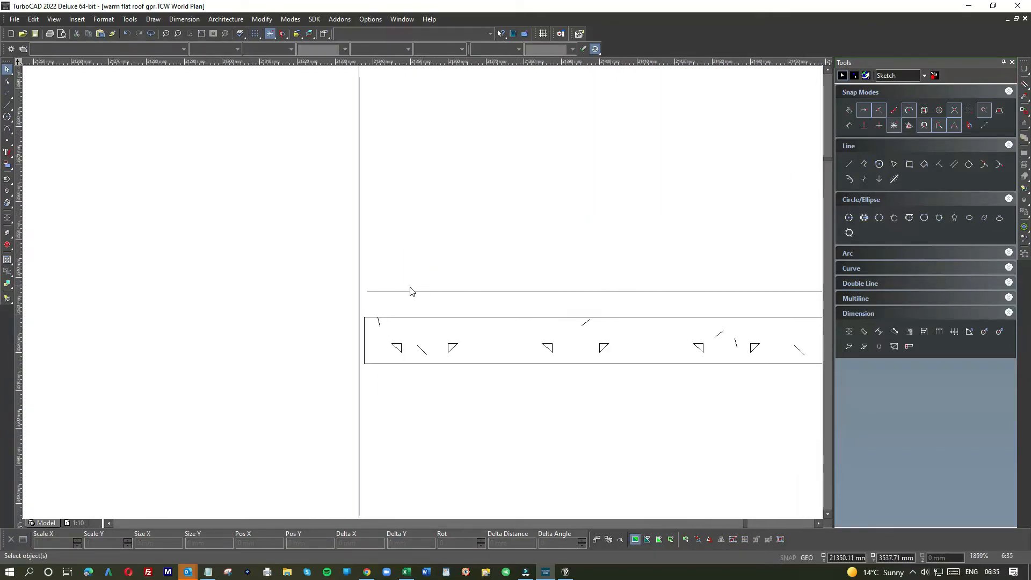
click(408, 291)
click(367, 291)
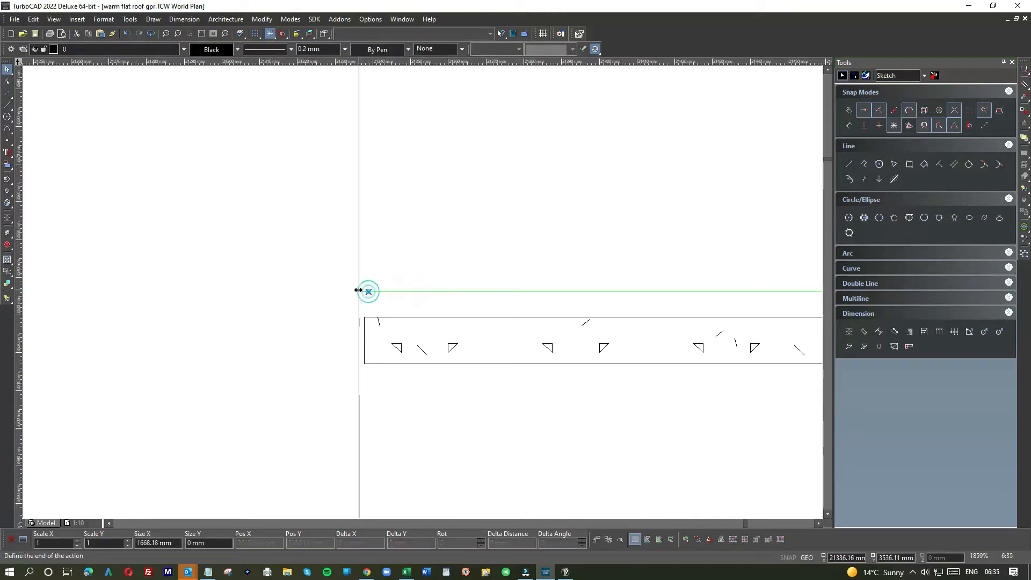
click(359, 290)
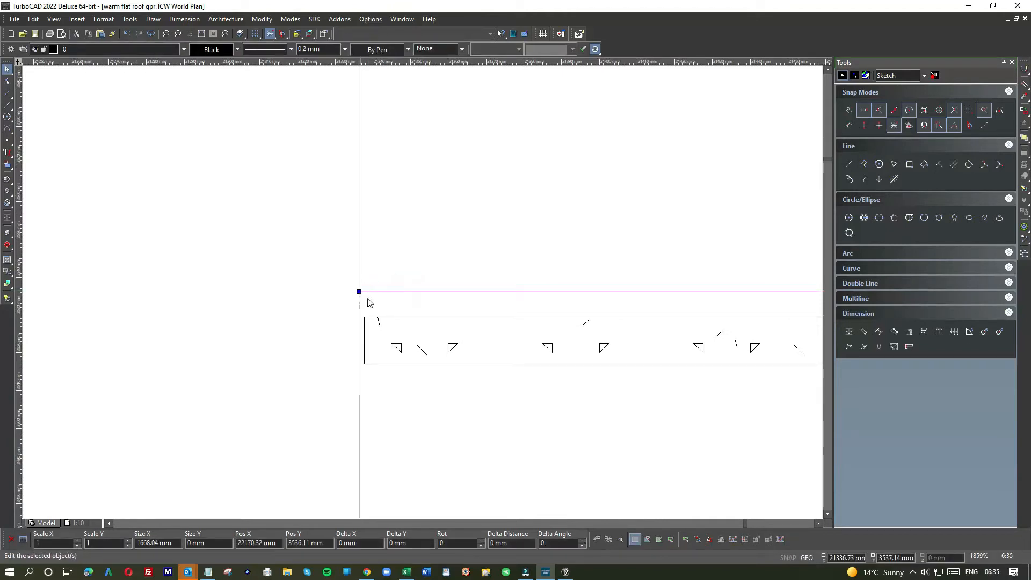
click(358, 340)
click(357, 340)
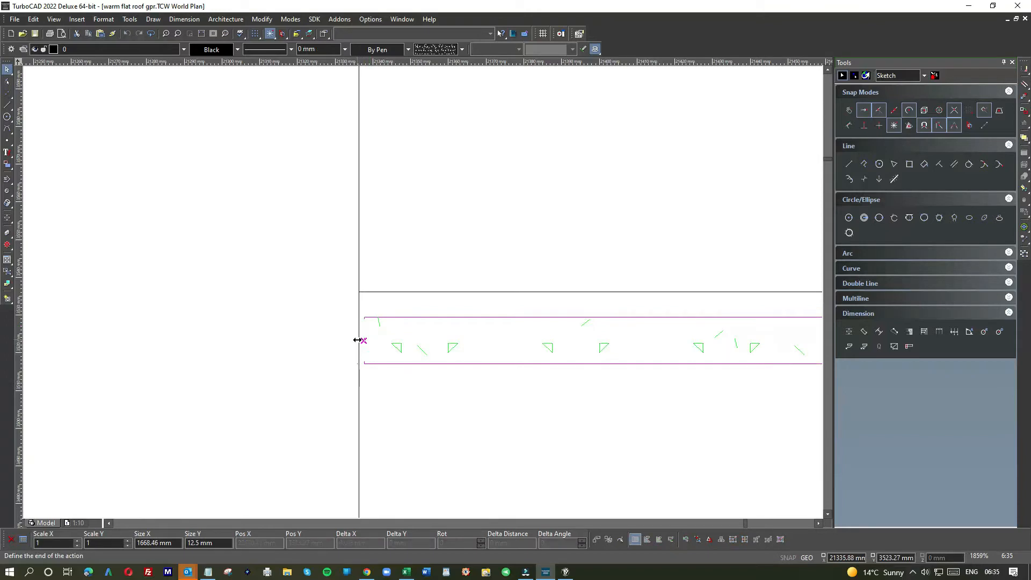
click(358, 338)
click(341, 339)
Step: Delete the two vertical boundary lines at the left and right ends of the roof section
scroll(341, 338, down, 3)
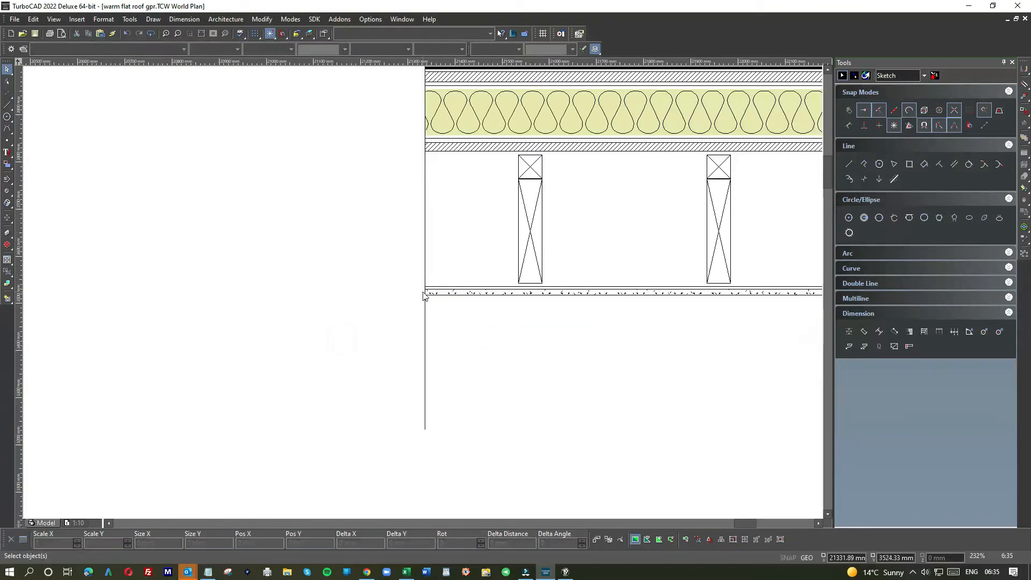
click(451, 323)
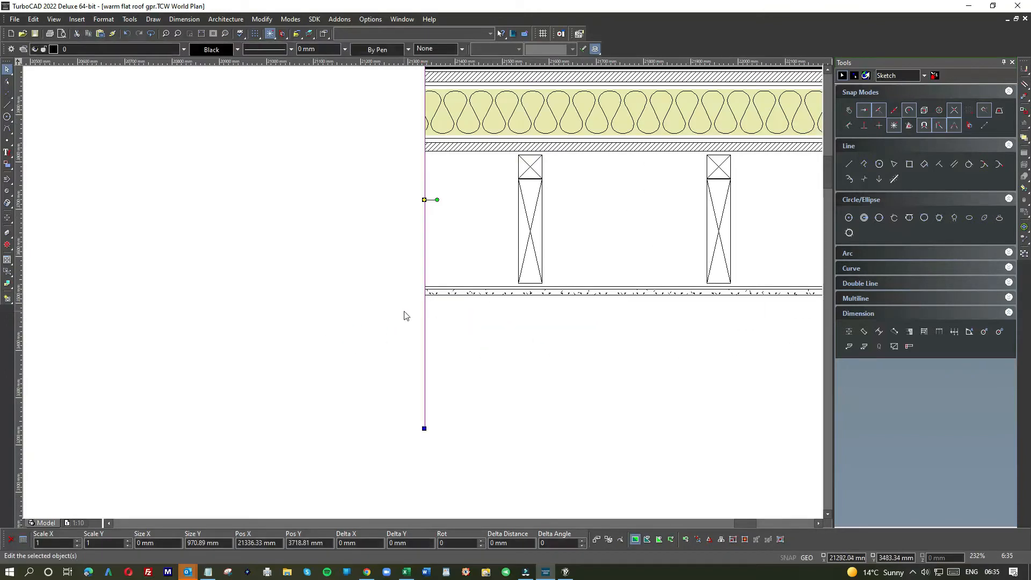
key(Escape)
scroll(545, 340, down, 4)
click(601, 299)
key(Delete)
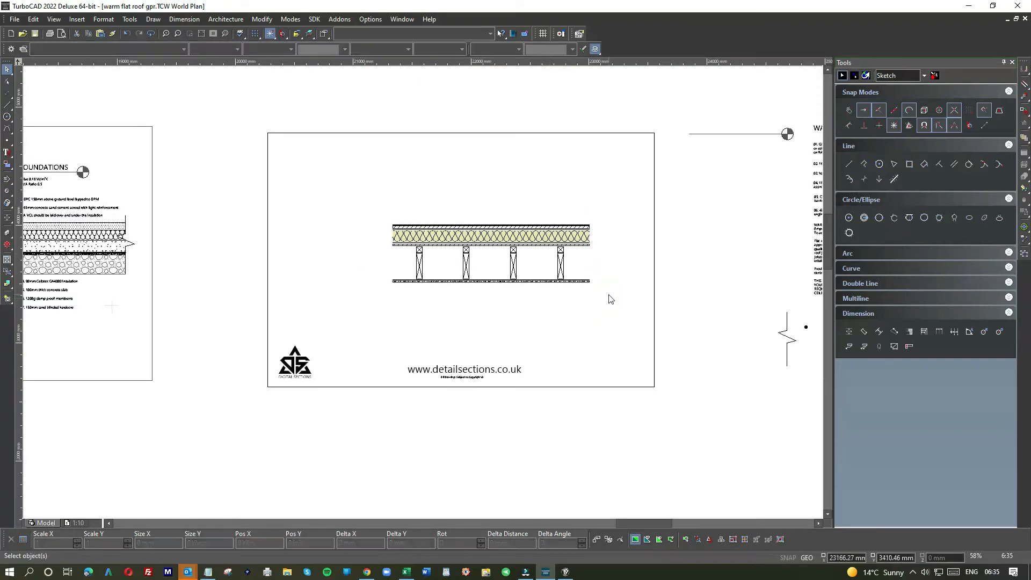
Step: Move the zigzag break line symbol from outside the sheet frame onto the left end of the roof section
drag(773, 305, 803, 391)
drag(788, 331, 396, 229)
scroll(384, 229, up, 3)
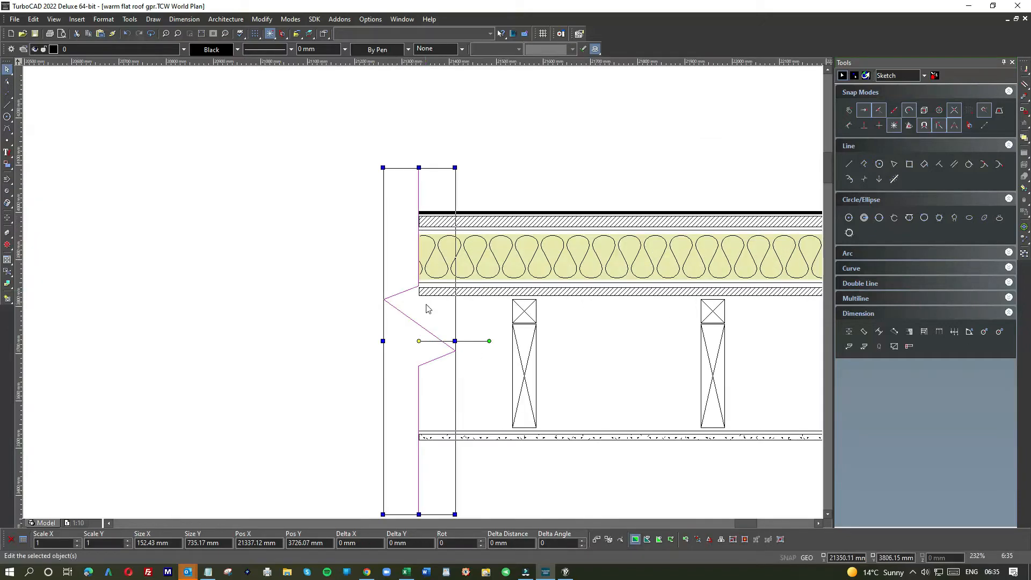
scroll(428, 314, down, 2)
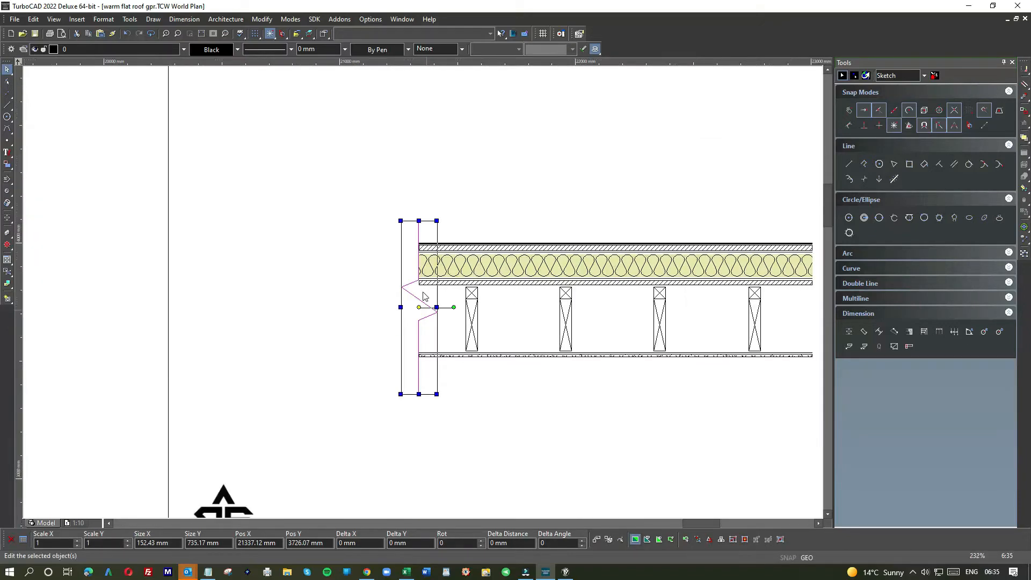
Step: Draw a horizontal line from the top of the break line across the roof section, past its right end
click(7, 104)
click(417, 222)
scroll(425, 291, down, 2)
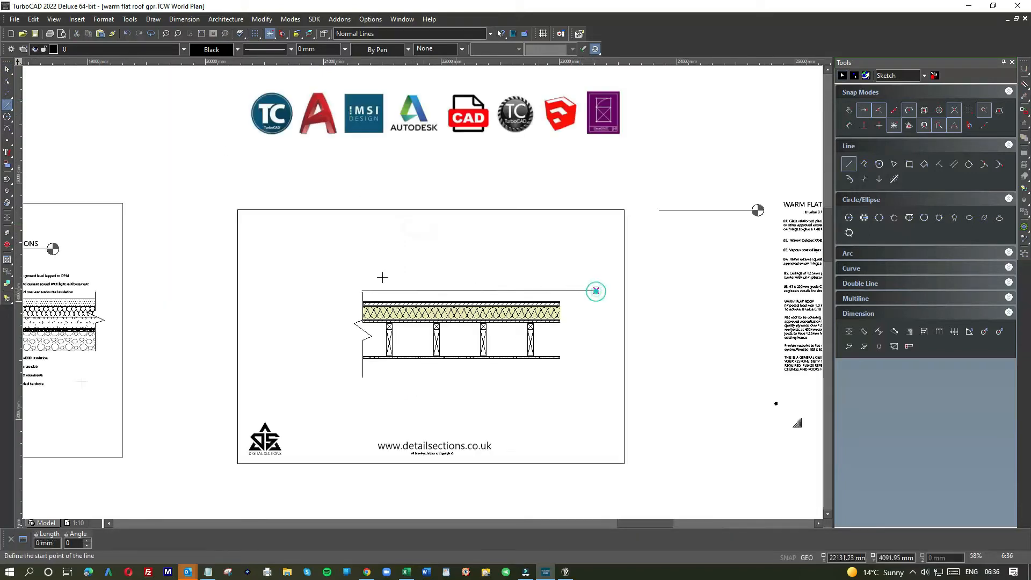
scroll(421, 292, up, 6)
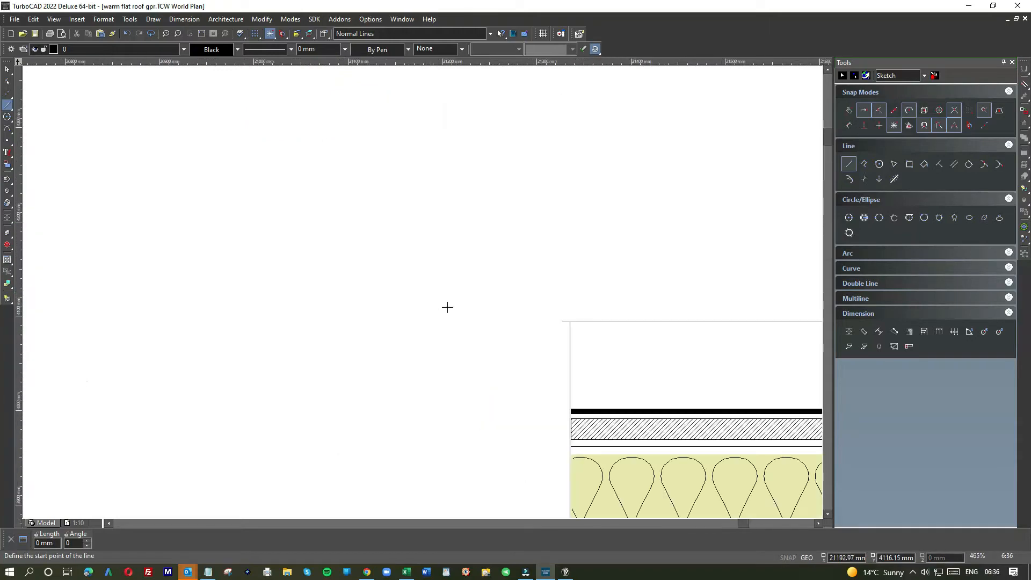
click(7, 69)
scroll(481, 299, down, 6)
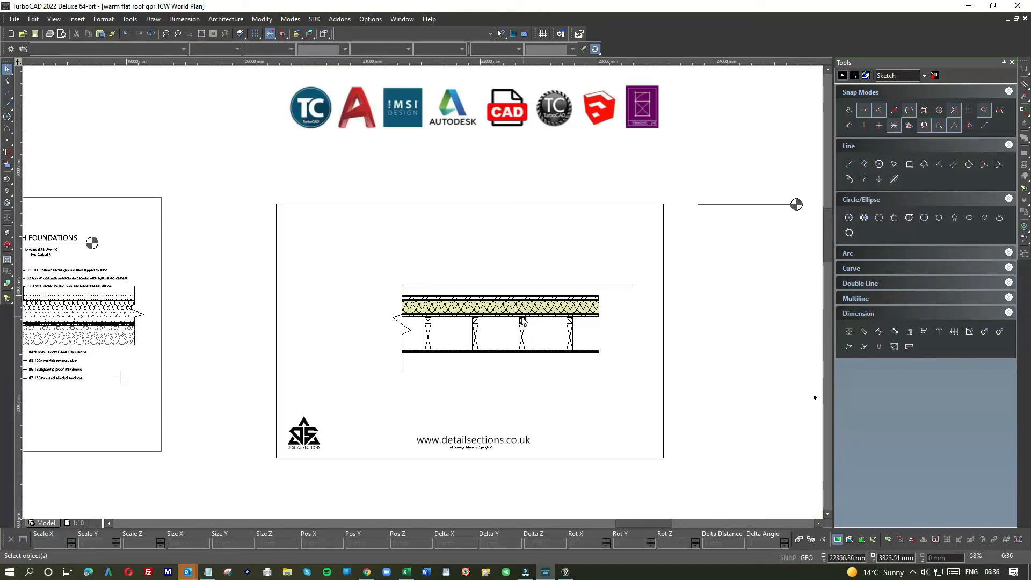
click(424, 292)
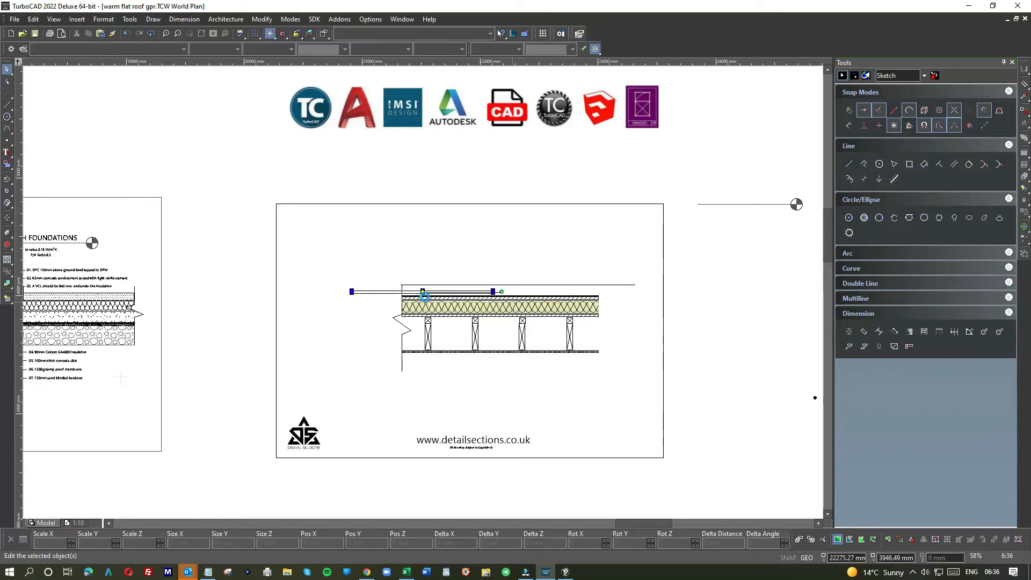
key(Delete)
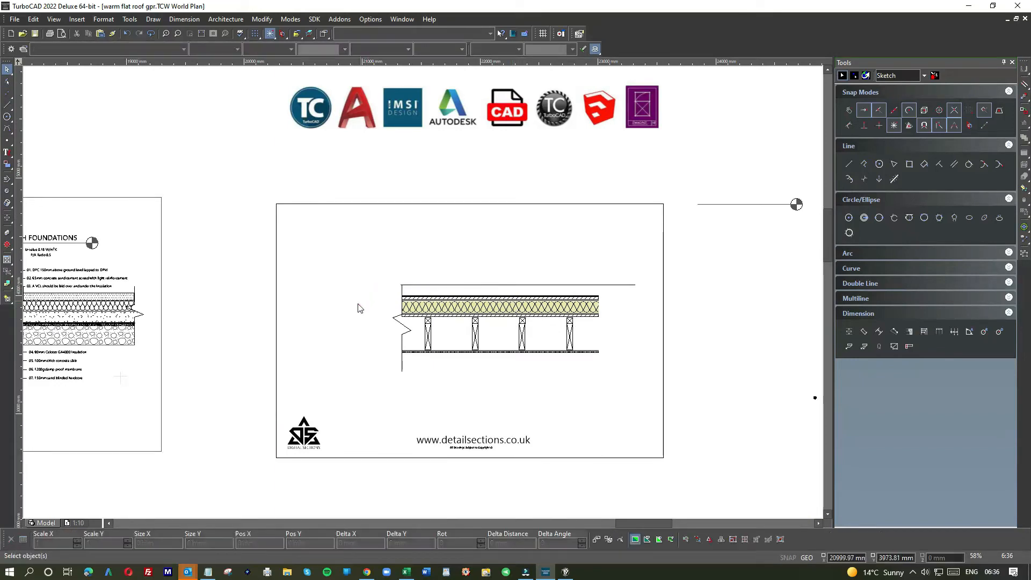
Step: Copy the complete zigzag break line, including its upper and lower vertical parts, at the left end of the roof section
scroll(404, 345, up, 2)
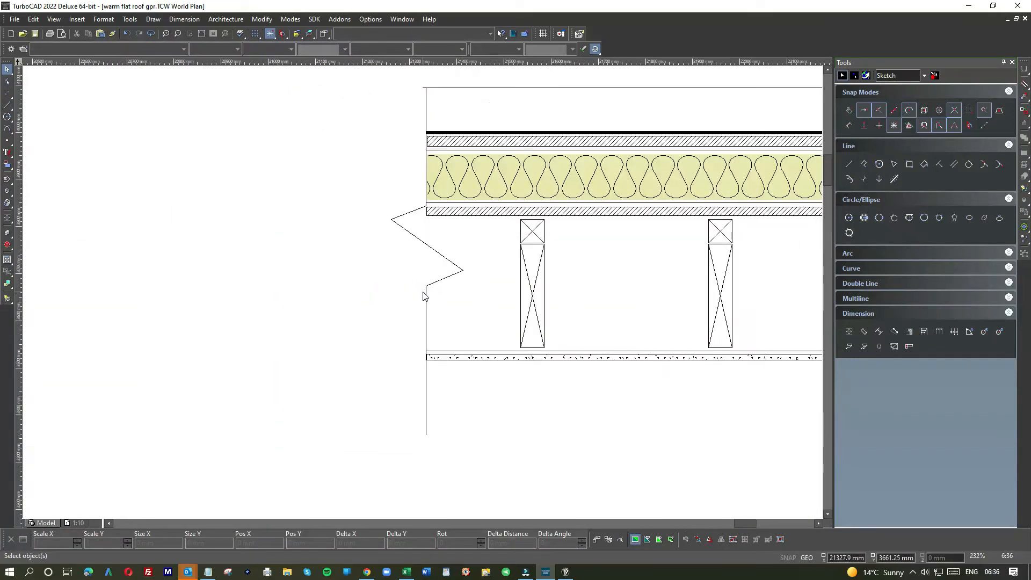
click(437, 302)
drag(378, 113, 480, 471)
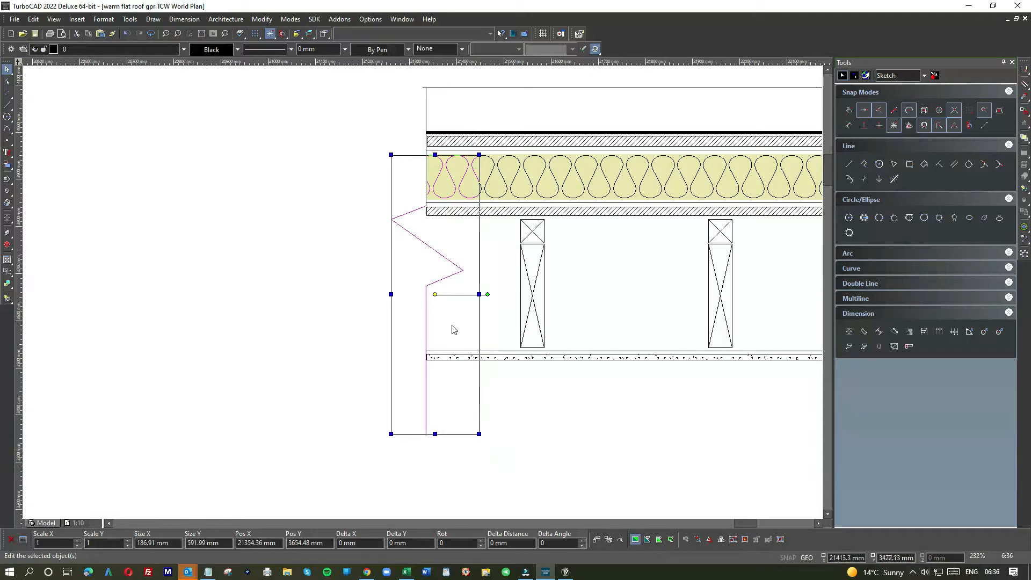
click(487, 250)
click(440, 114)
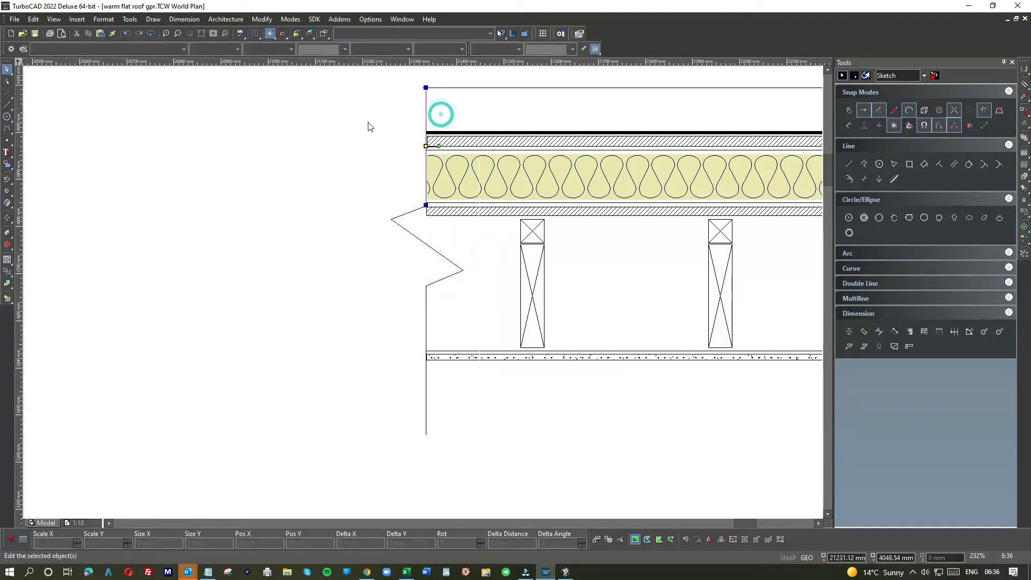
drag(444, 311, 357, 243)
click(419, 213)
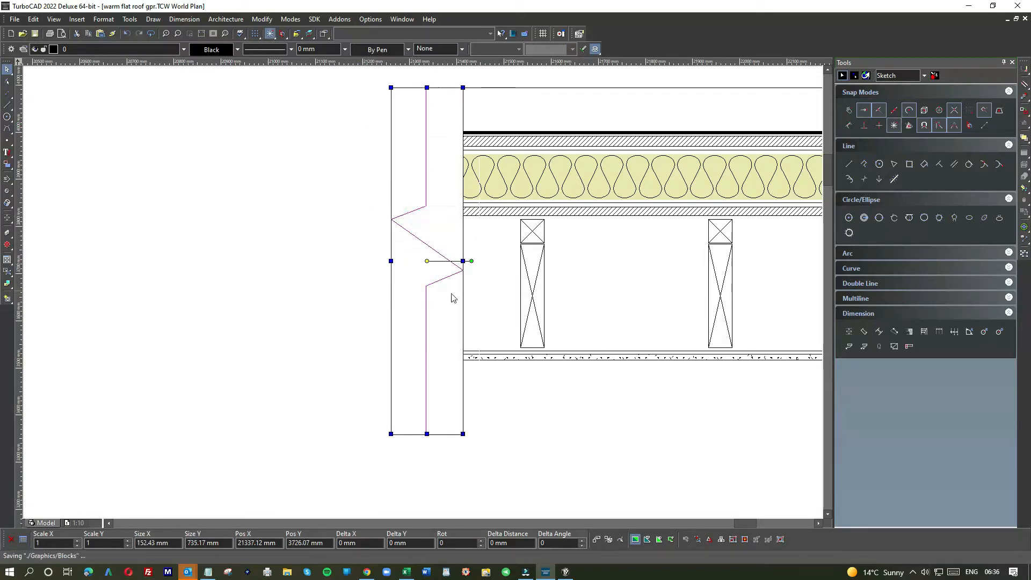
scroll(478, 292, down, 6)
key(ctrl+c)
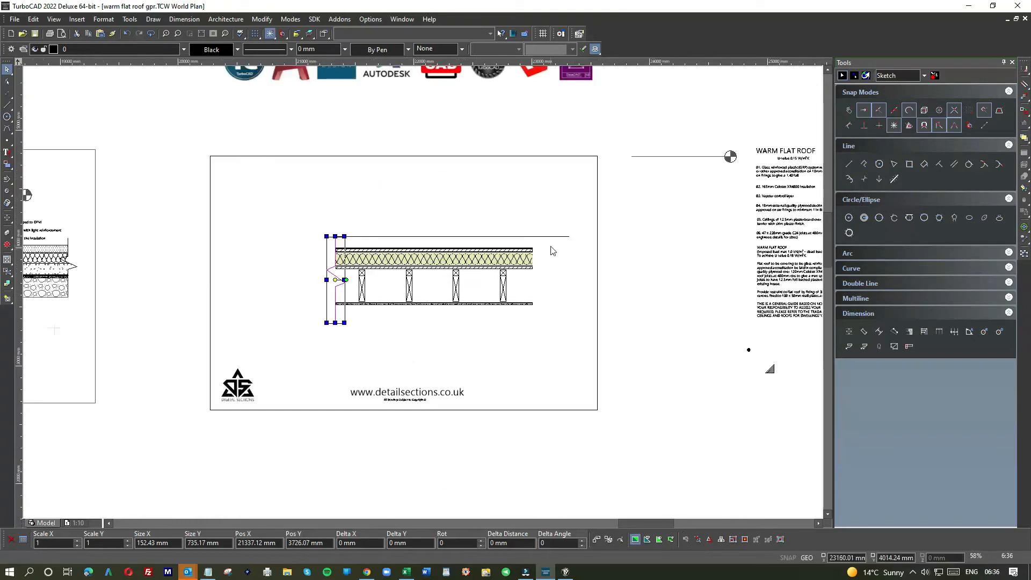
Step: Paste the break line onto the right end of the roof section and align its top with the horizontal line
click(551, 246)
key(ctrl+v)
drag(428, 281, 537, 270)
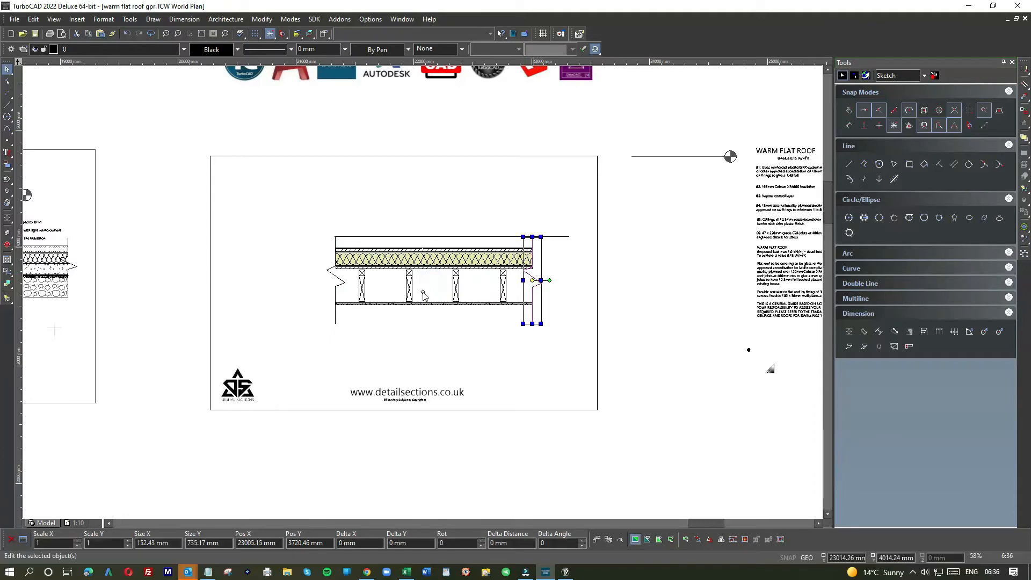
scroll(423, 295, up, 9)
click(446, 282)
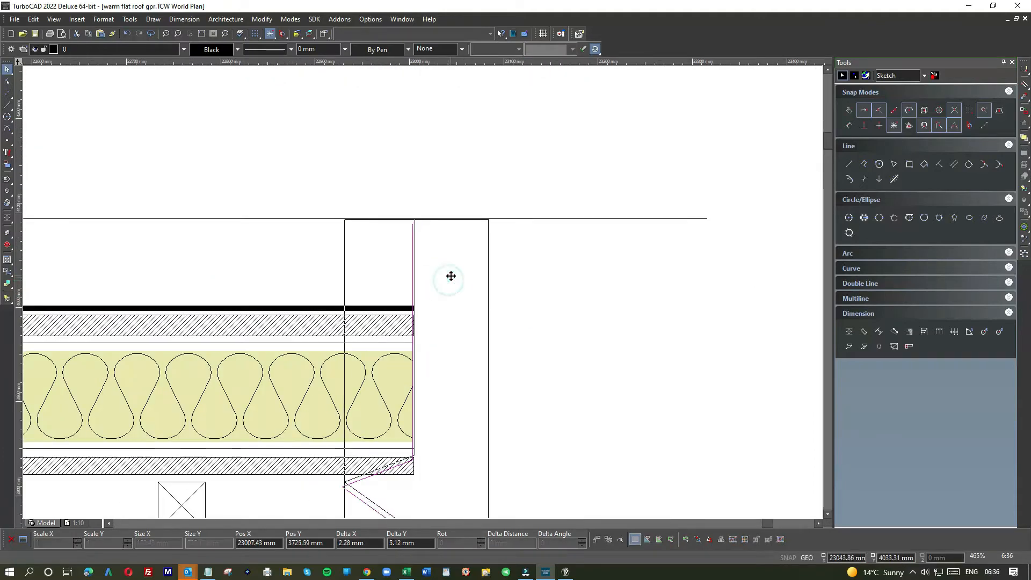
drag(451, 275, 453, 280)
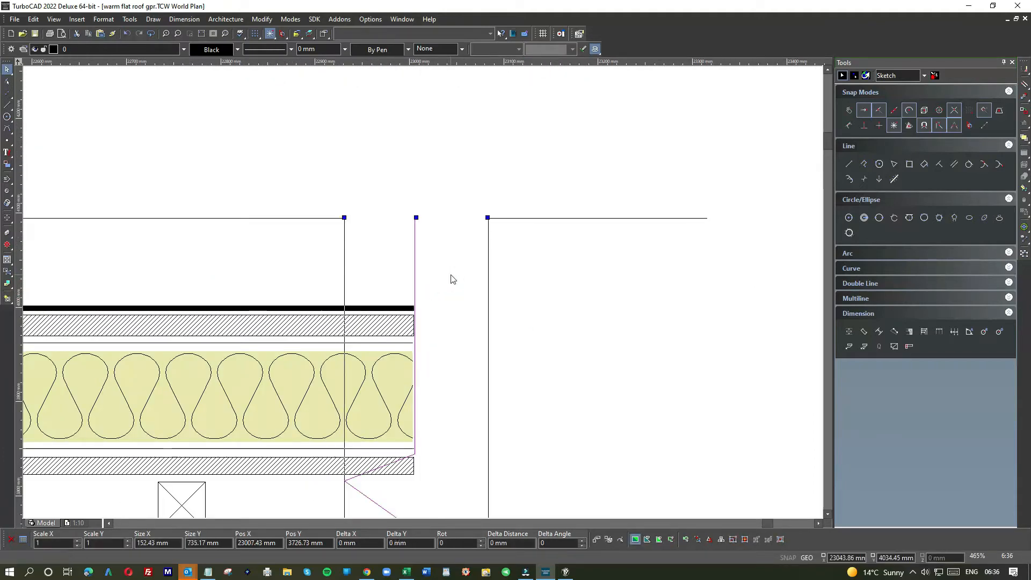
click(513, 325)
Step: Delete the horizontal guide line running across the tops of the two break lines
scroll(421, 294, down, 6)
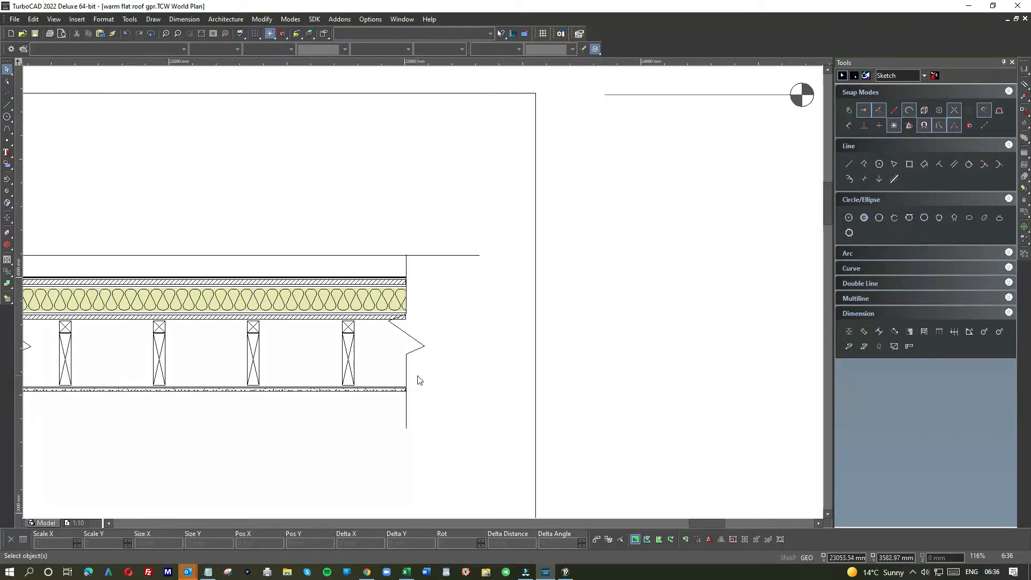
click(447, 255)
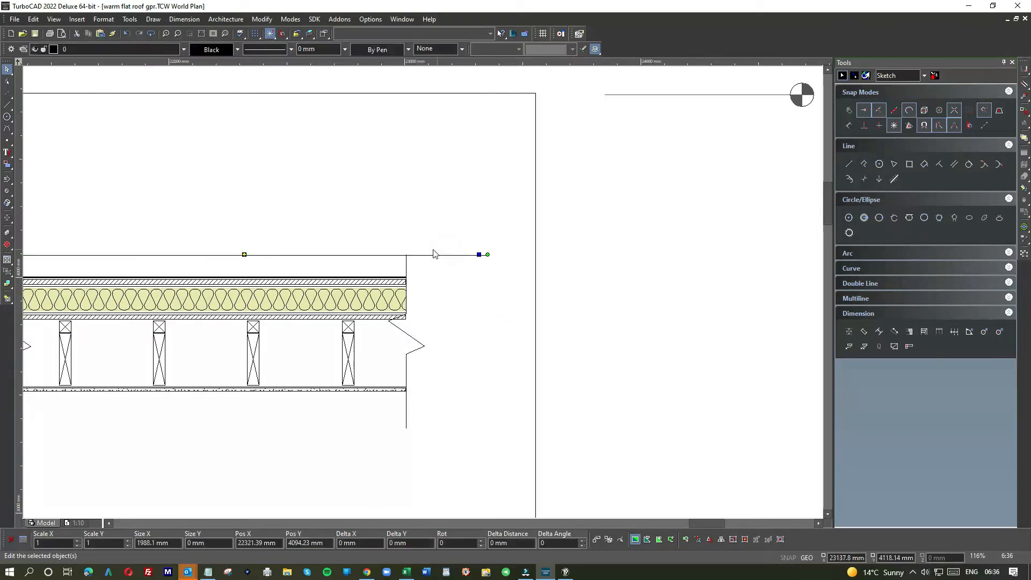
key(Delete)
Step: Move the WARM FLAT ROOF title and U-value text into the frame above the section and centre the U-value beneath the title
scroll(509, 300, down, 3)
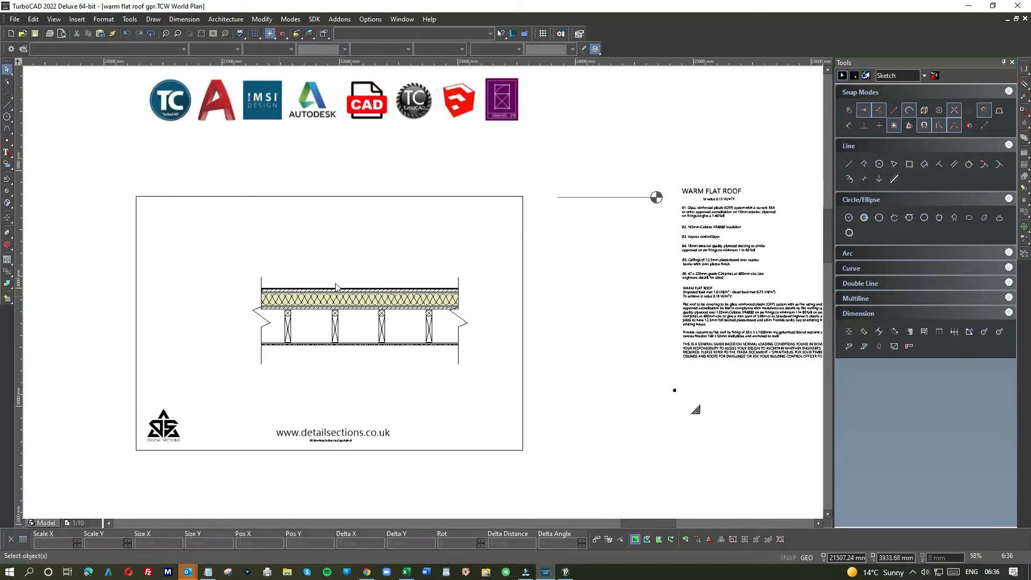
click(654, 198)
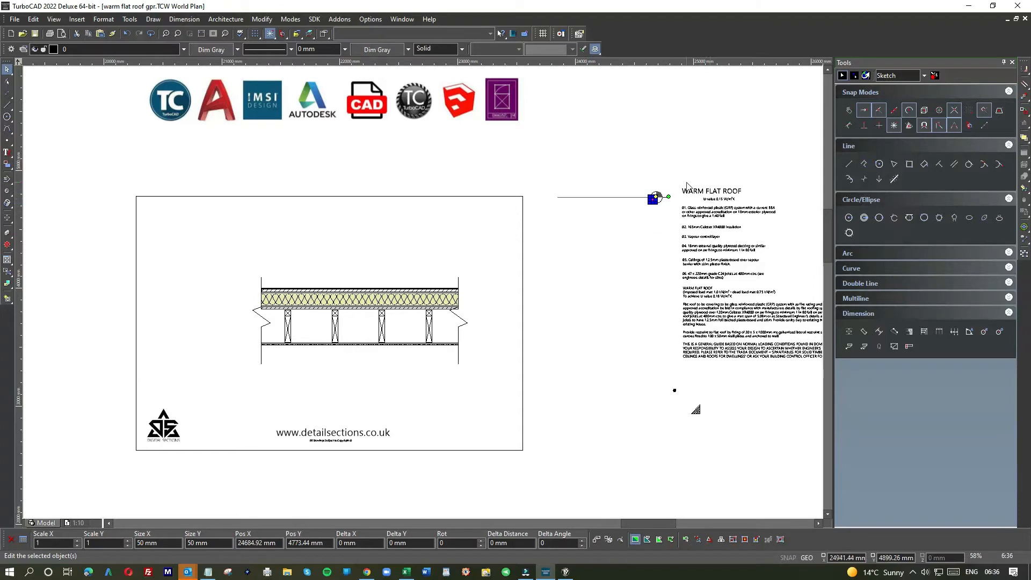
mouse_move(677, 183)
mouse_down()
mouse_move(749, 205)
mouse_move(398, 221)
mouse_move(337, 233)
mouse_up()
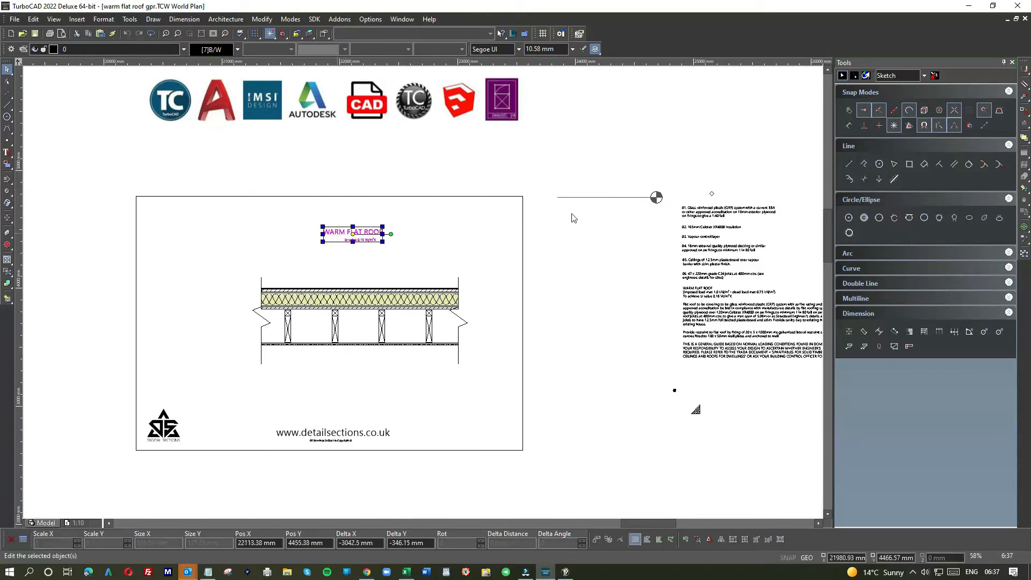
click(598, 208)
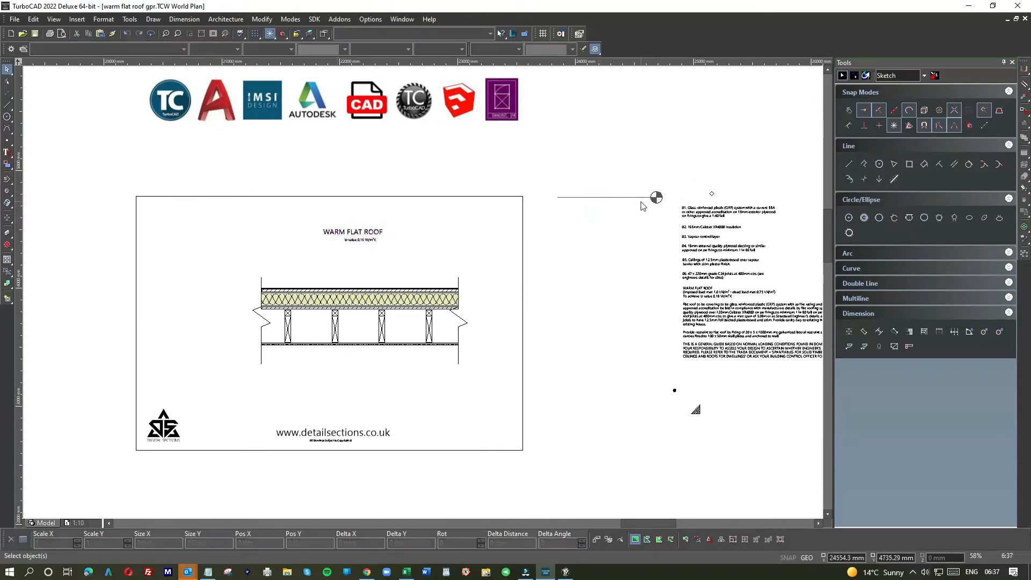
scroll(353, 251, up, 4)
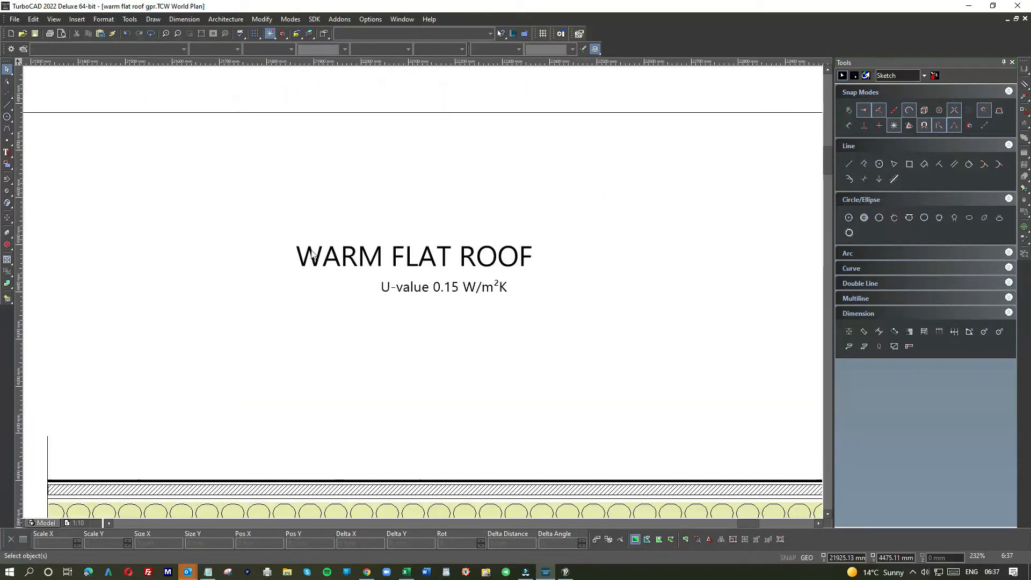
click(460, 291)
drag(460, 291, 423, 290)
Step: Shift the whole roof section with both break lines slightly left so it sits centrally within the sheet frame
scroll(424, 297, down, 2)
scroll(407, 345, down, 2)
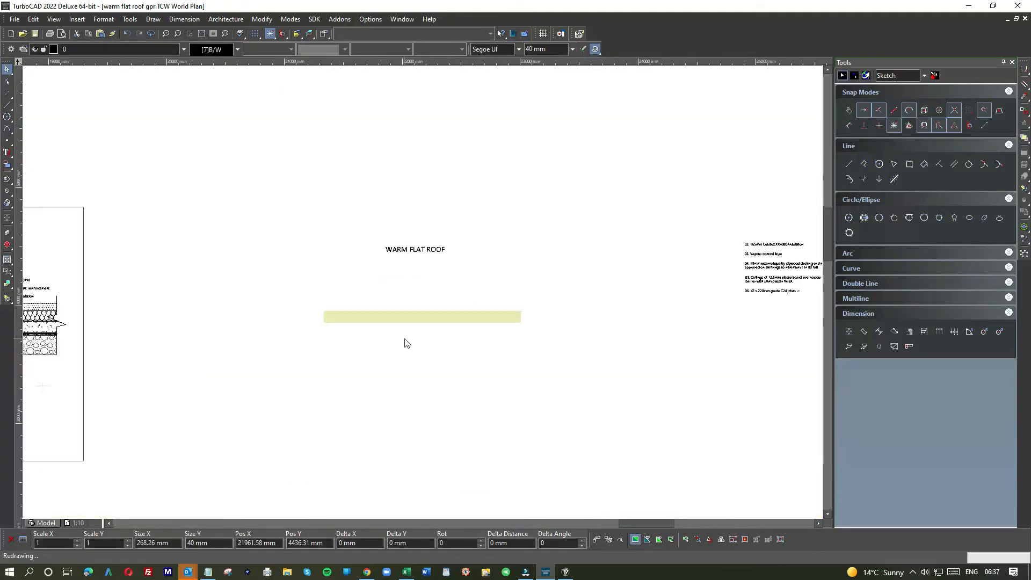
drag(307, 285, 555, 409)
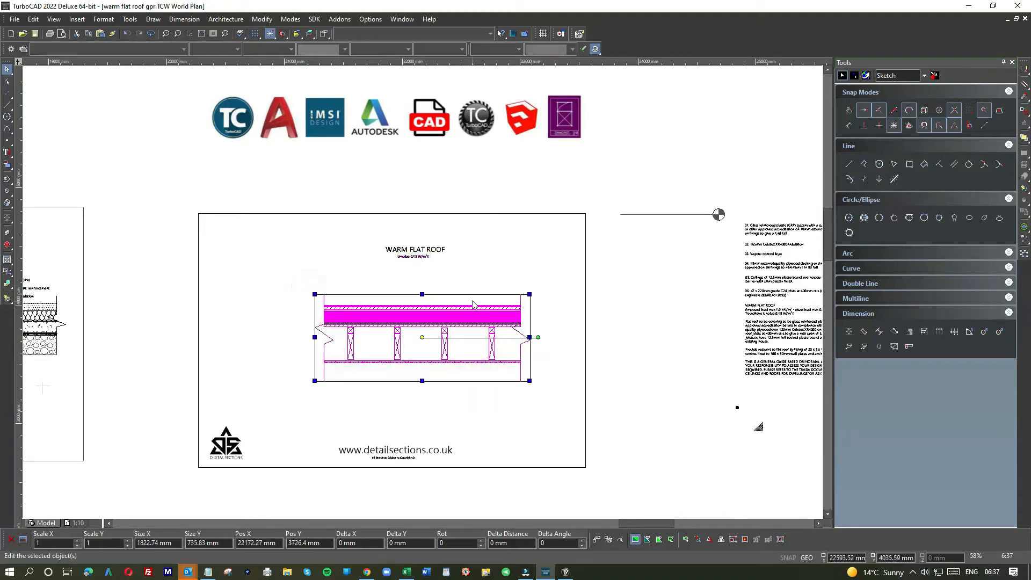
drag(471, 302, 456, 300)
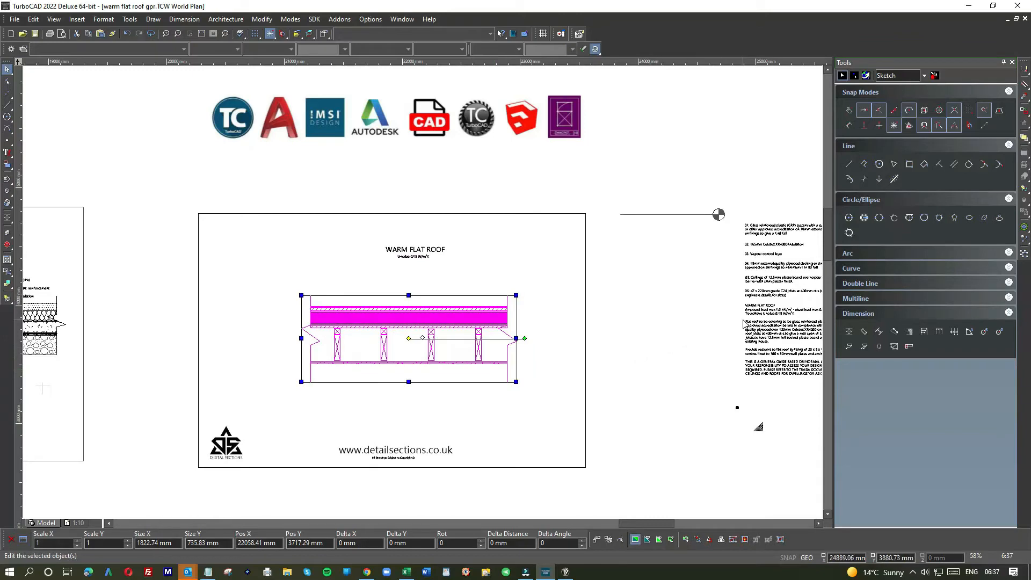
Step: Move the long WARM FLAT ROOF specification paragraph from outside the frame's right side to its upper-left corner
click(767, 330)
drag(767, 328, 221, 250)
drag(281, 333, 168, 191)
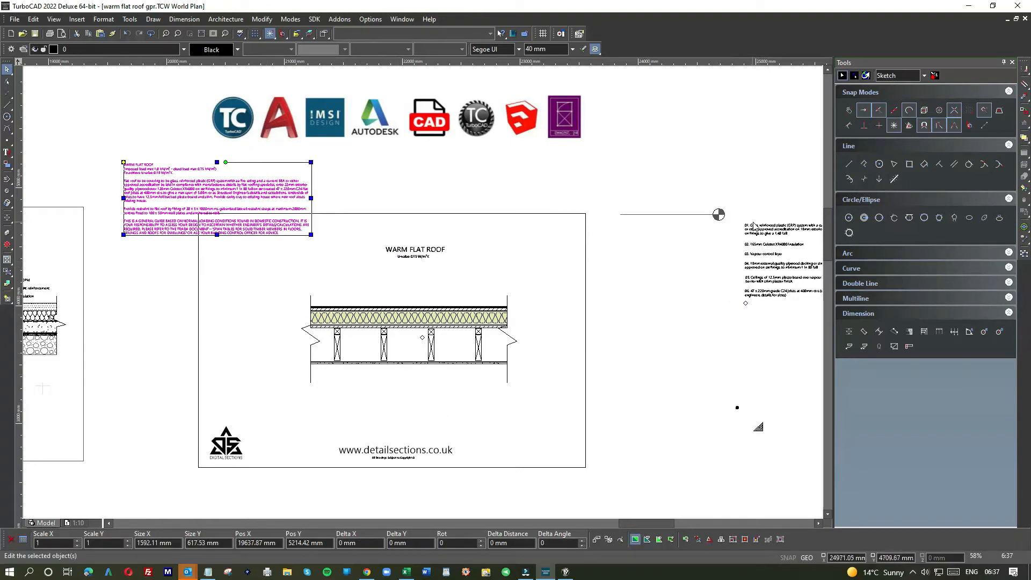
Step: Move the numbered notes 01 to 06 together to just beside the right end of the roof section
scroll(772, 235, up, 1)
drag(465, 444, 403, 306)
scroll(403, 311, down, 2)
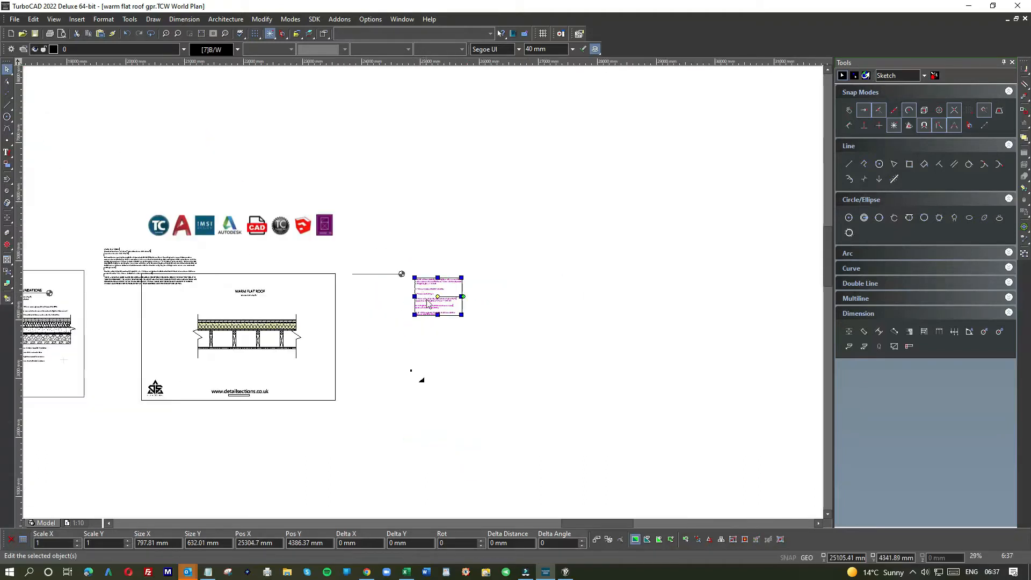
mouse_move(428, 298)
mouse_down()
mouse_move(351, 336)
mouse_move(324, 334)
mouse_up()
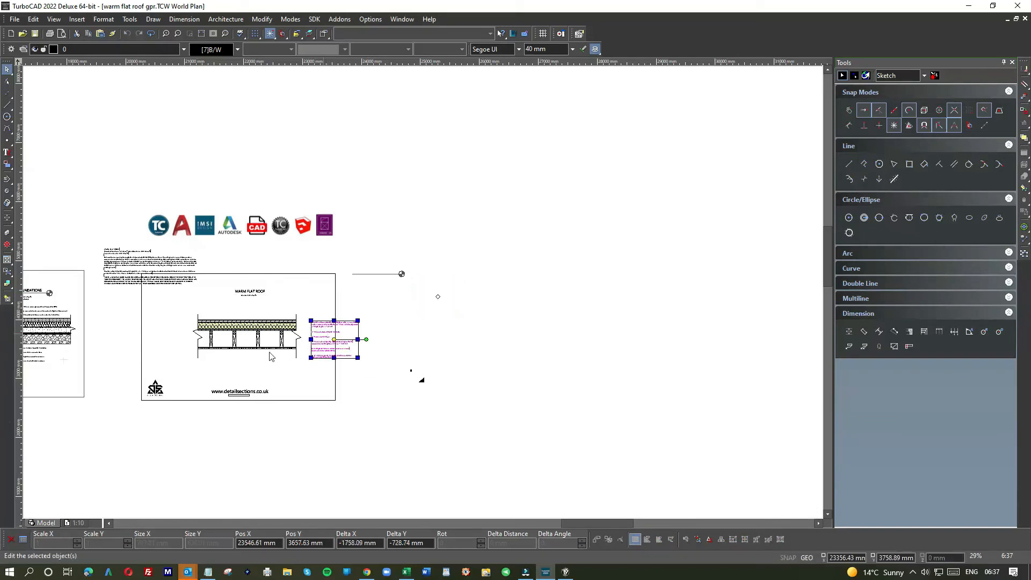
scroll(487, 258, down, 1)
scroll(445, 285, up, 4)
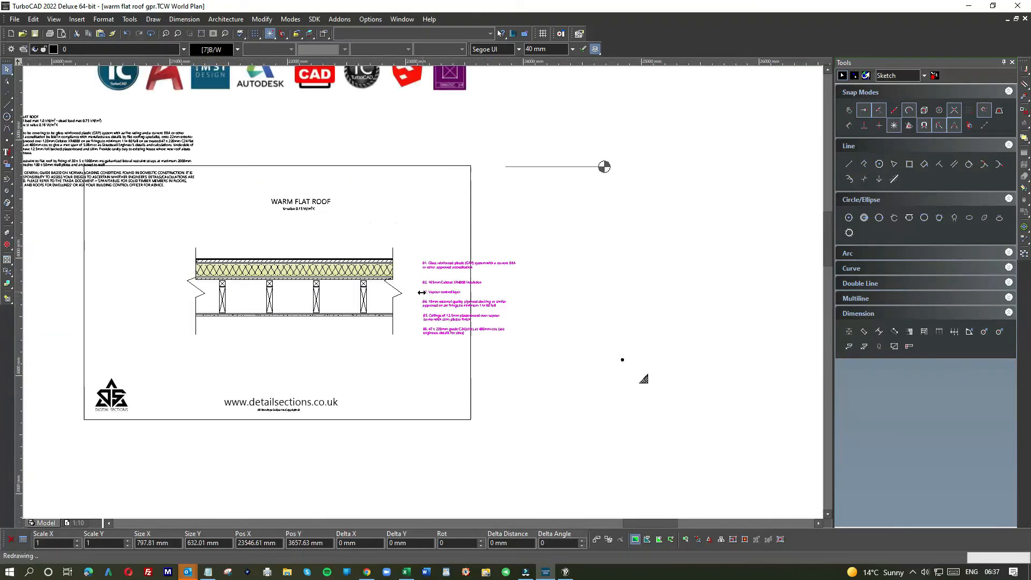
click(659, 138)
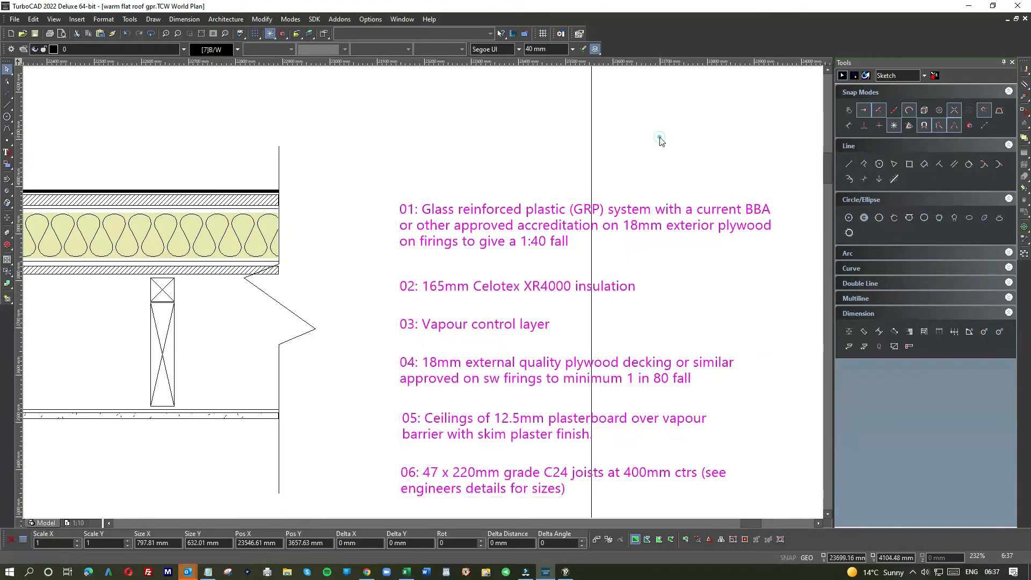
scroll(453, 214, down, 1)
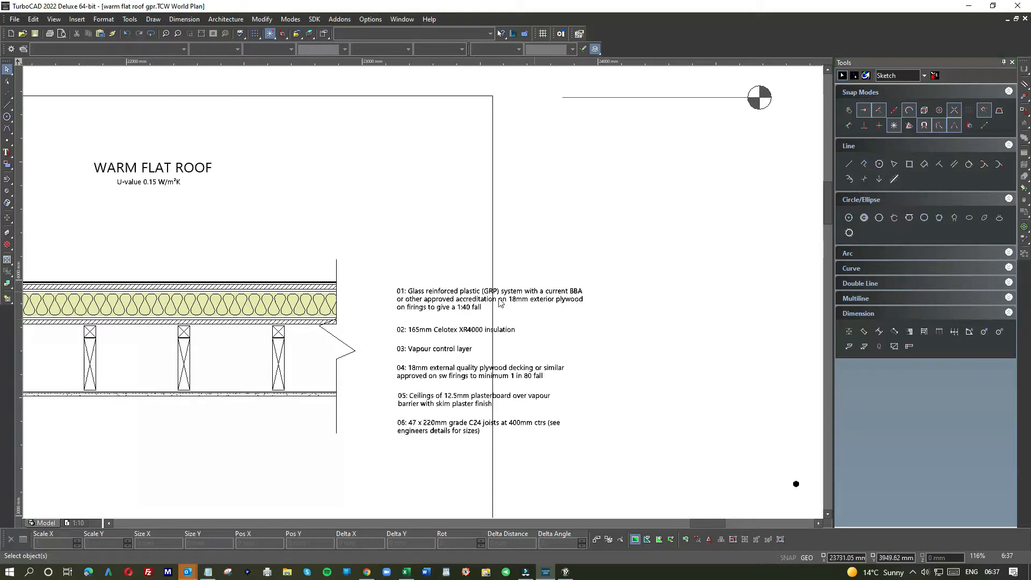
Step: Move notes 01 to 04 from beside the section to above its left end, clear of the title
click(461, 305)
scroll(461, 305, down, 1)
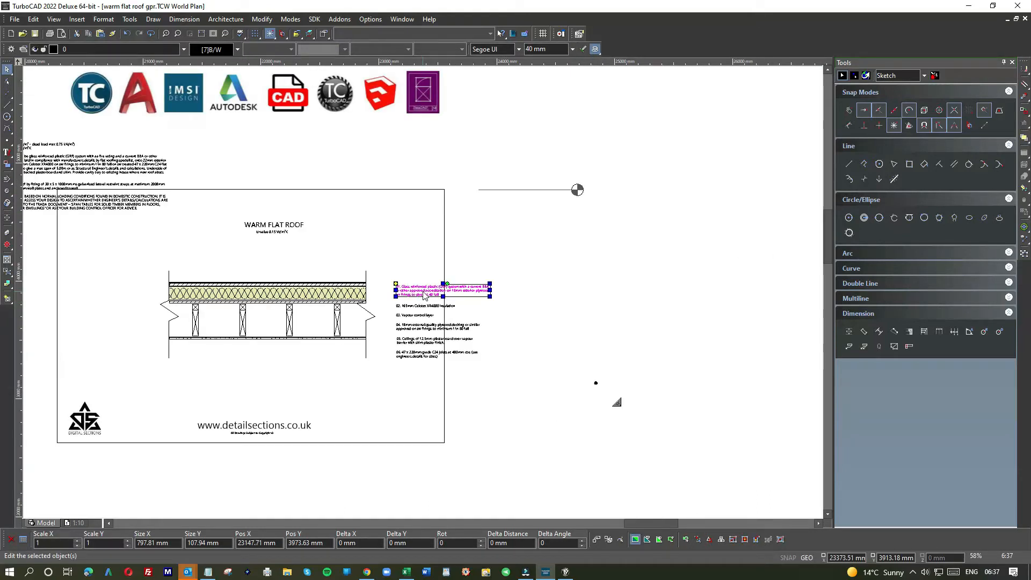
scroll(424, 295, up, 2)
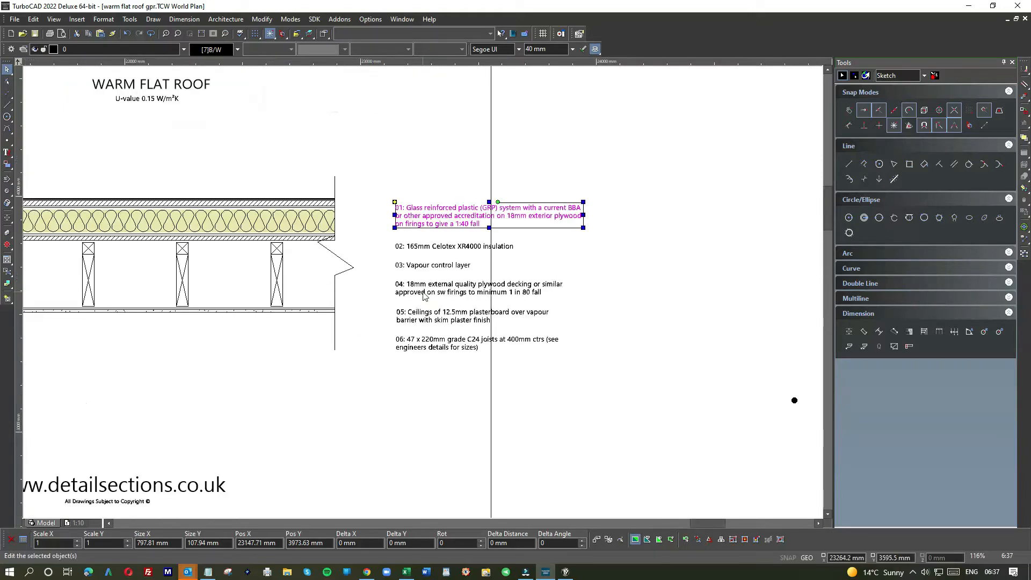
drag(429, 303, 407, 104)
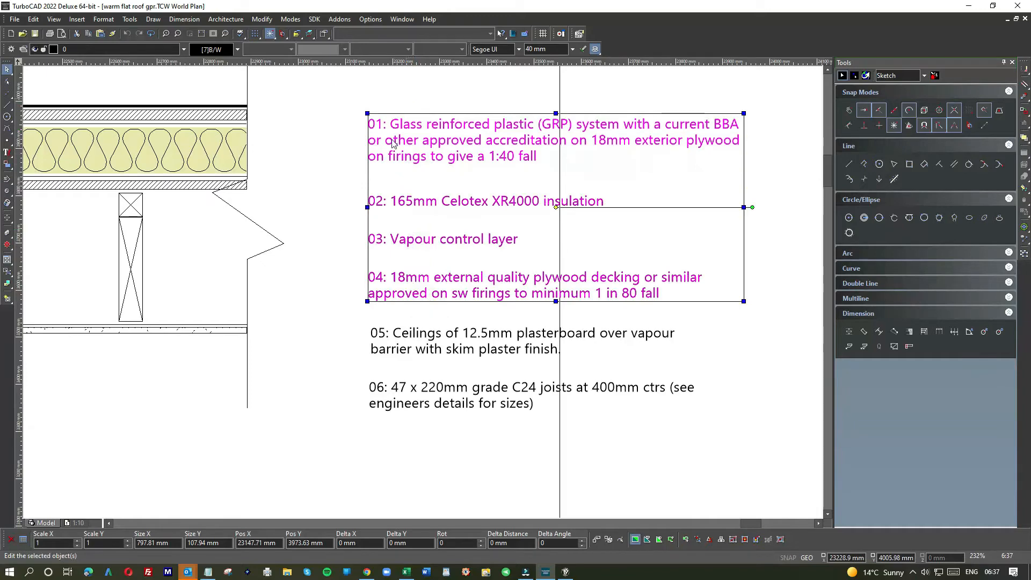
scroll(392, 146, down, 1)
drag(441, 317, 81, 218)
scroll(80, 220, down, 1)
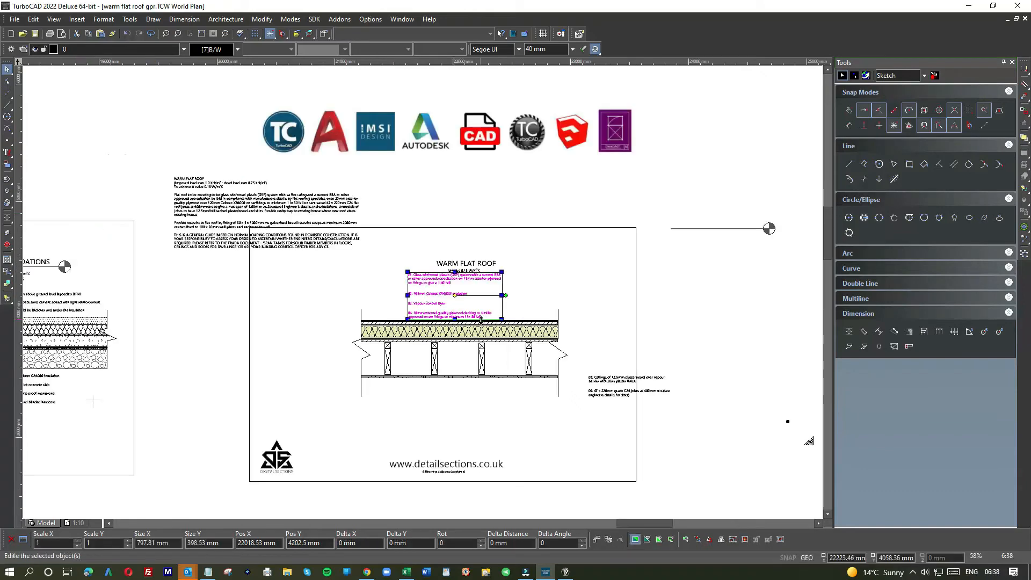
scroll(456, 305, up, 1)
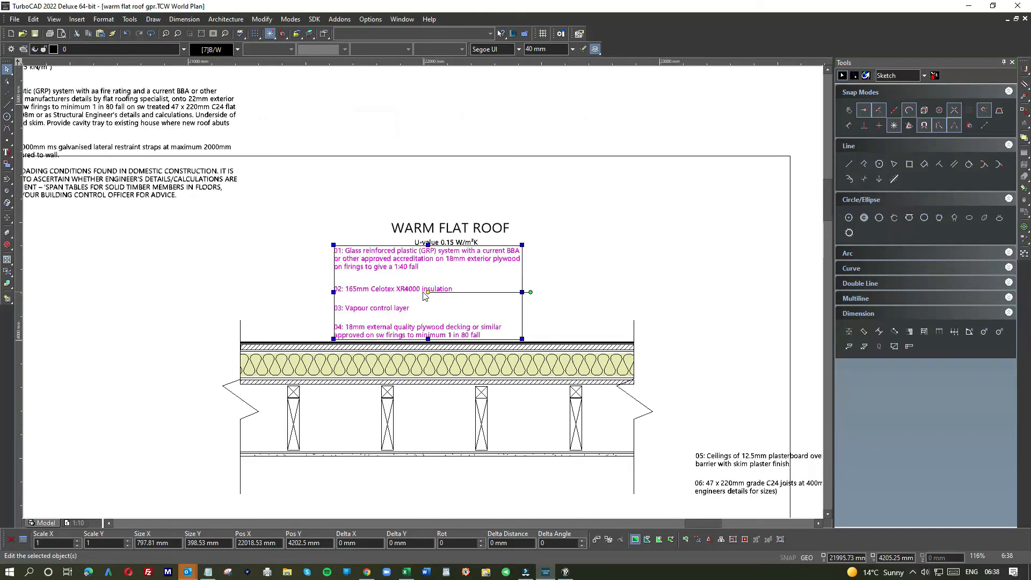
drag(465, 274, 280, 258)
Step: Move the title and U-value text above the sheet frame, and shift notes 01 to 04 right over the roof section
drag(373, 207, 560, 262)
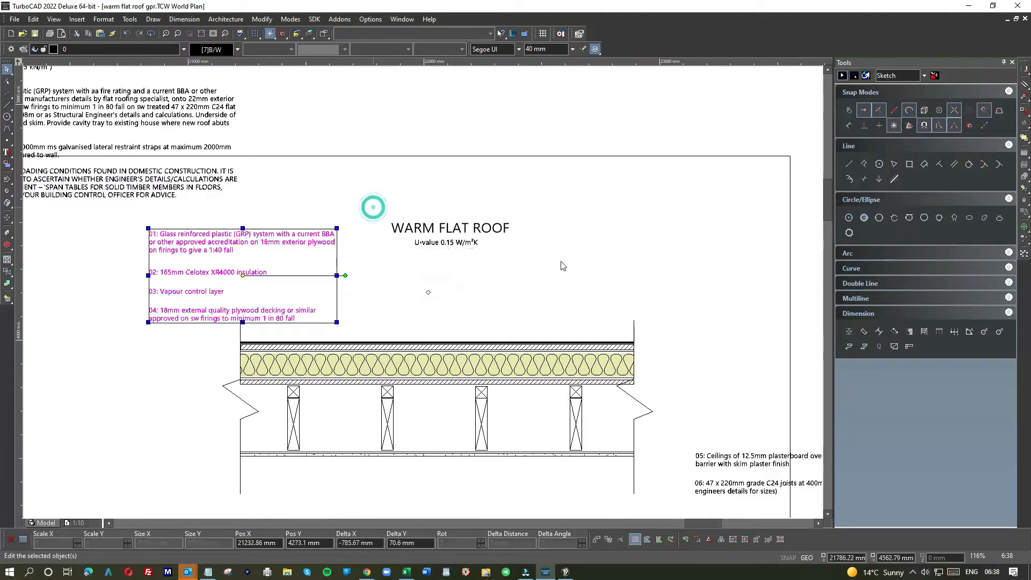
drag(487, 236, 521, 132)
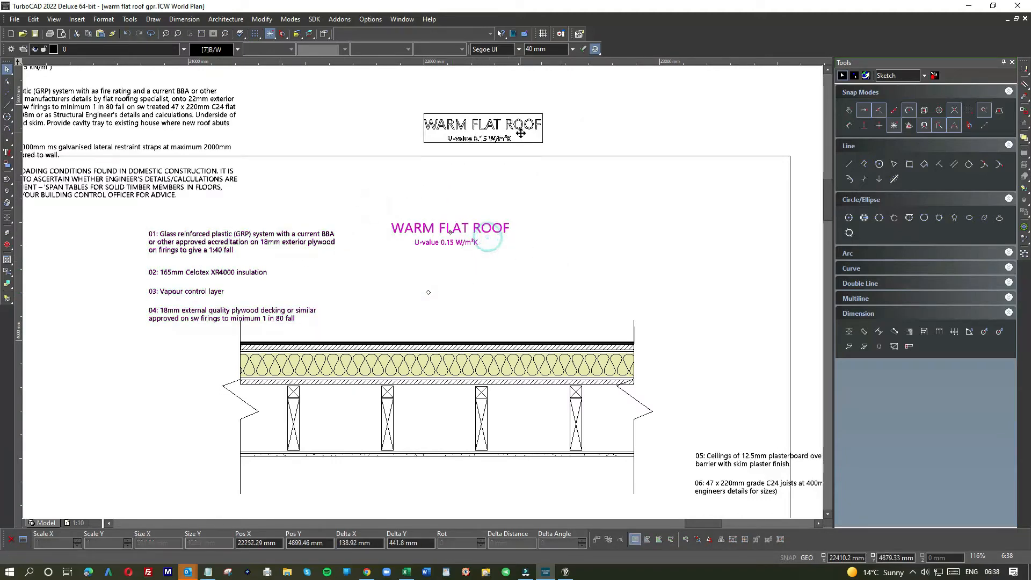
drag(126, 217, 424, 330)
mouse_move(463, 286)
mouse_down()
mouse_move(474, 285)
mouse_move(448, 281)
mouse_up()
click(539, 277)
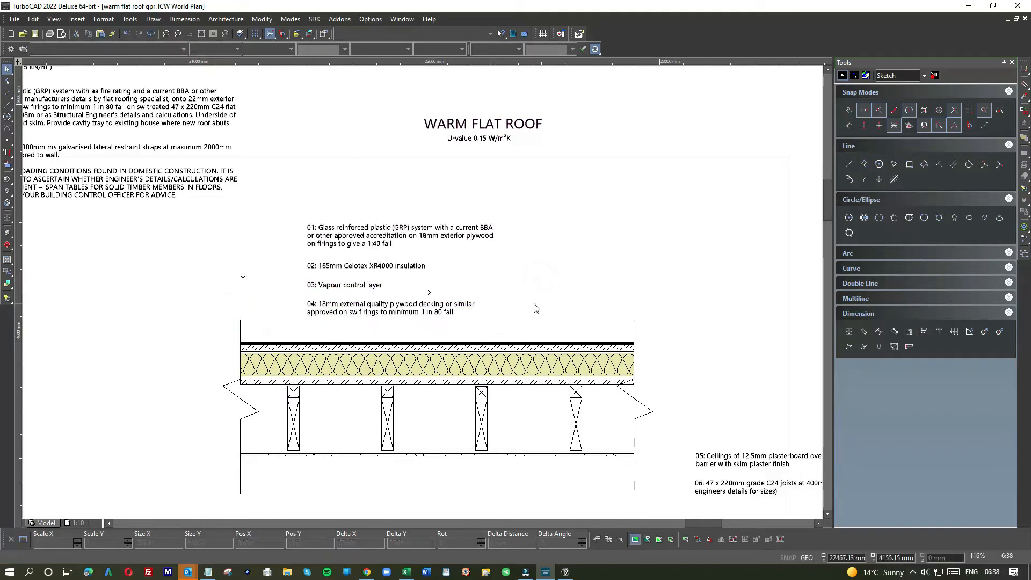
Step: Move notes 05 and 06 beneath the roof section, and nudge notes 01 to 04 slightly right above it
scroll(536, 307, down, 2)
drag(531, 402, 502, 333)
drag(532, 367, 340, 381)
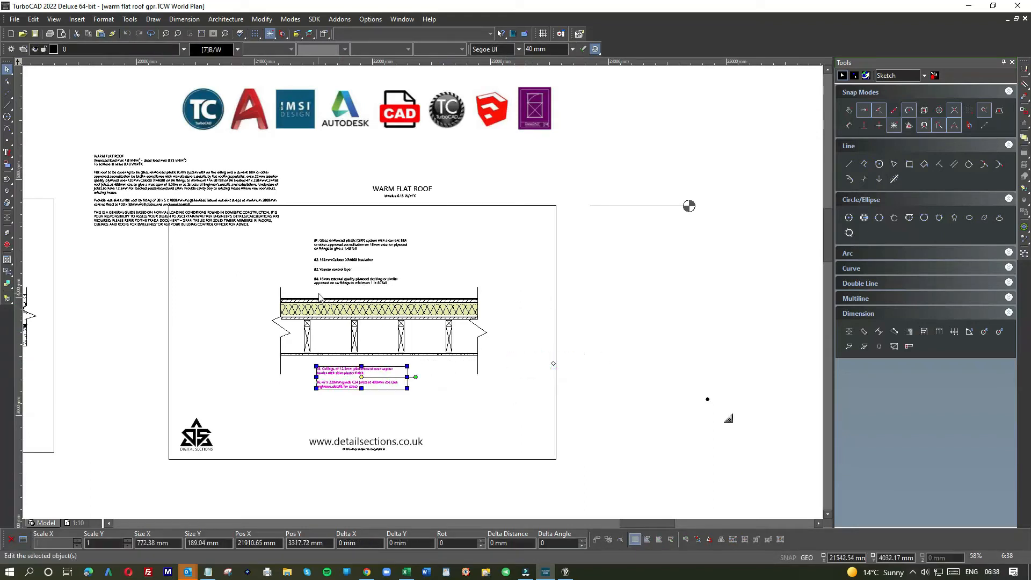
drag(324, 293, 313, 229)
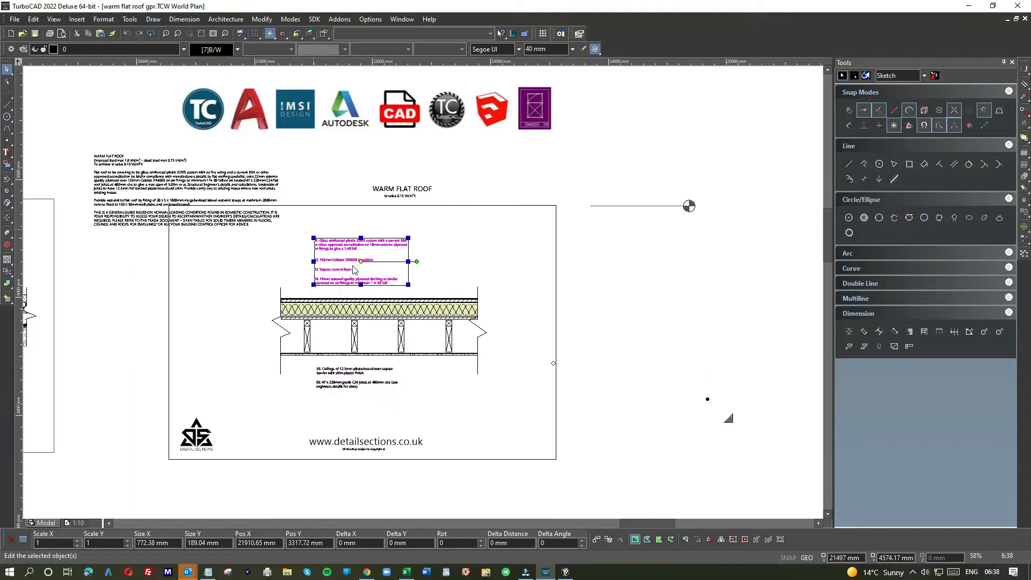
drag(354, 269, 398, 263)
Step: Draw a vertical guide line down from the left edge of notes 01 to 04, and align notes 05 and 06 to it
click(7, 105)
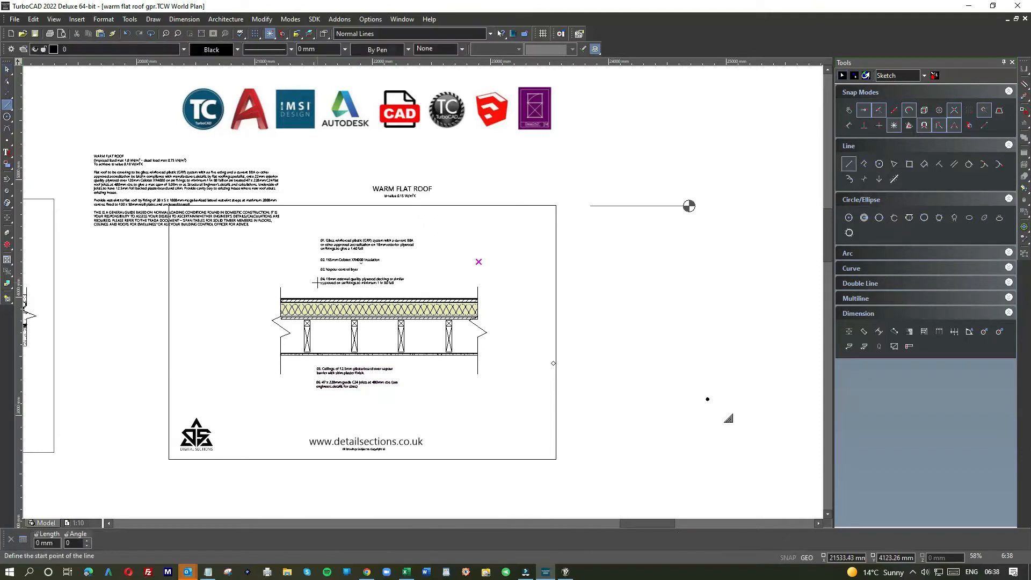
click(320, 283)
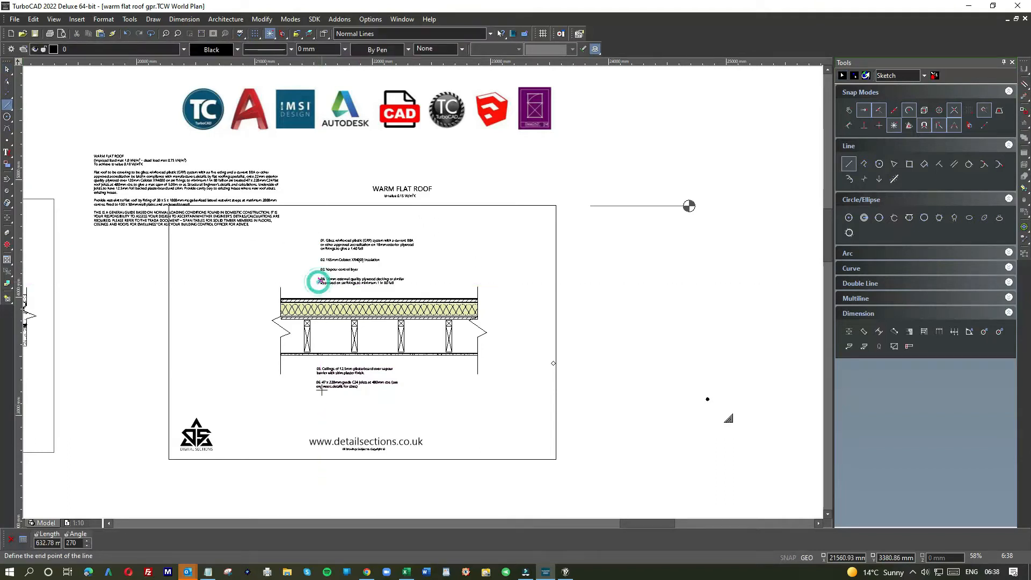
click(320, 423)
click(7, 70)
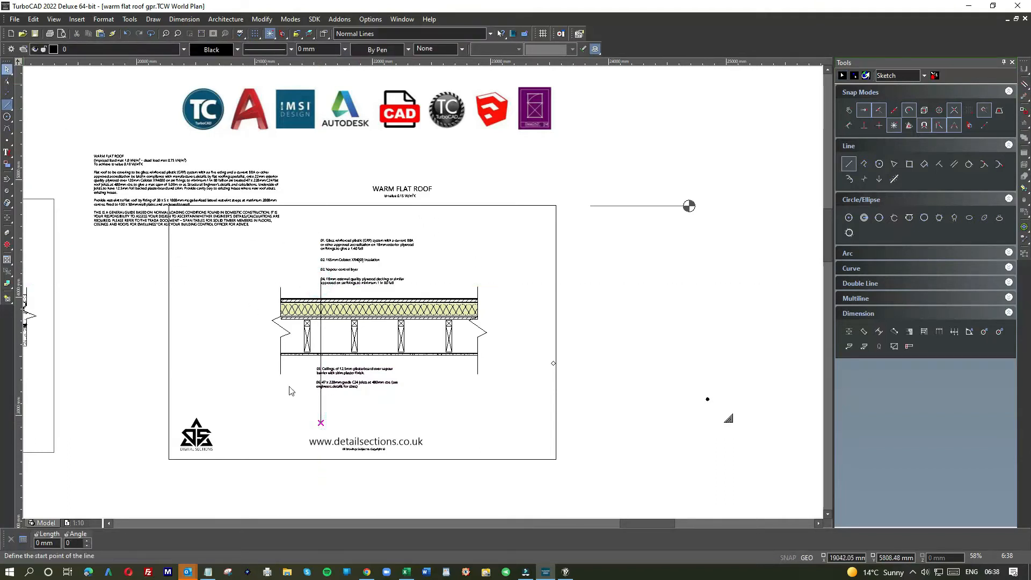
click(349, 377)
drag(358, 376, 352, 379)
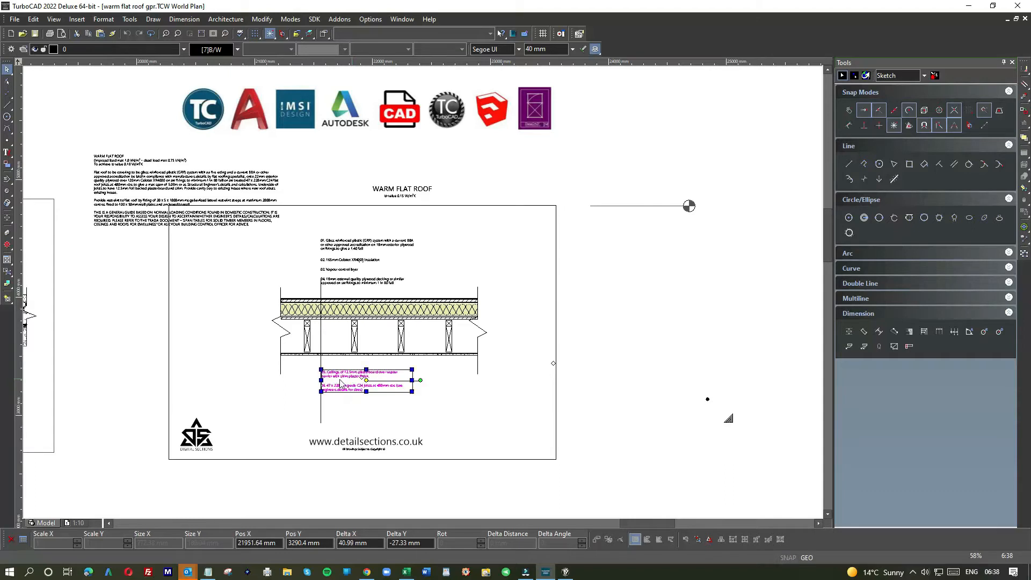
click(280, 378)
Step: Delete the vertical guide line running through the roof section
scroll(284, 379, down, 1)
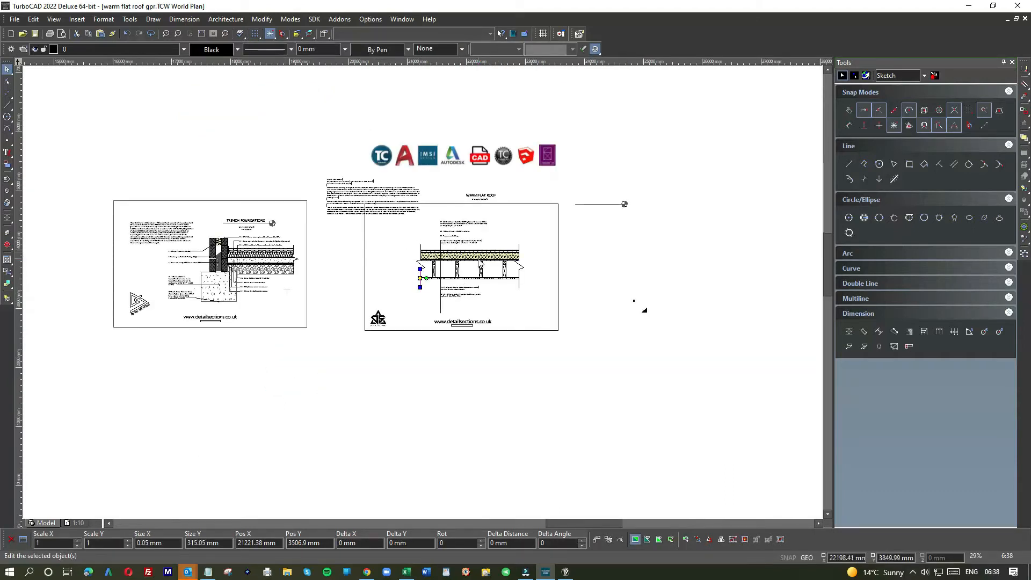
scroll(480, 264, up, 1)
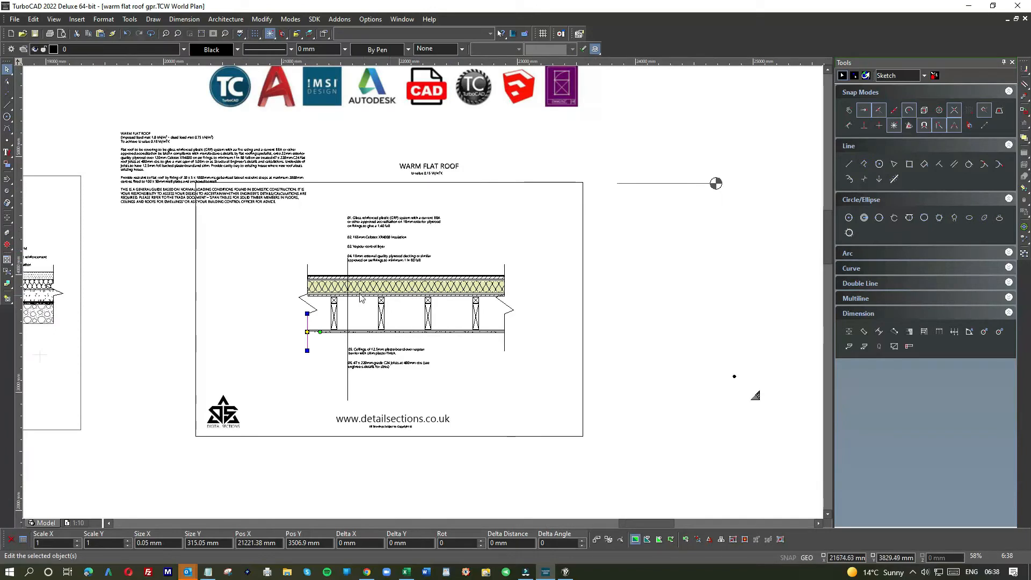
click(347, 307)
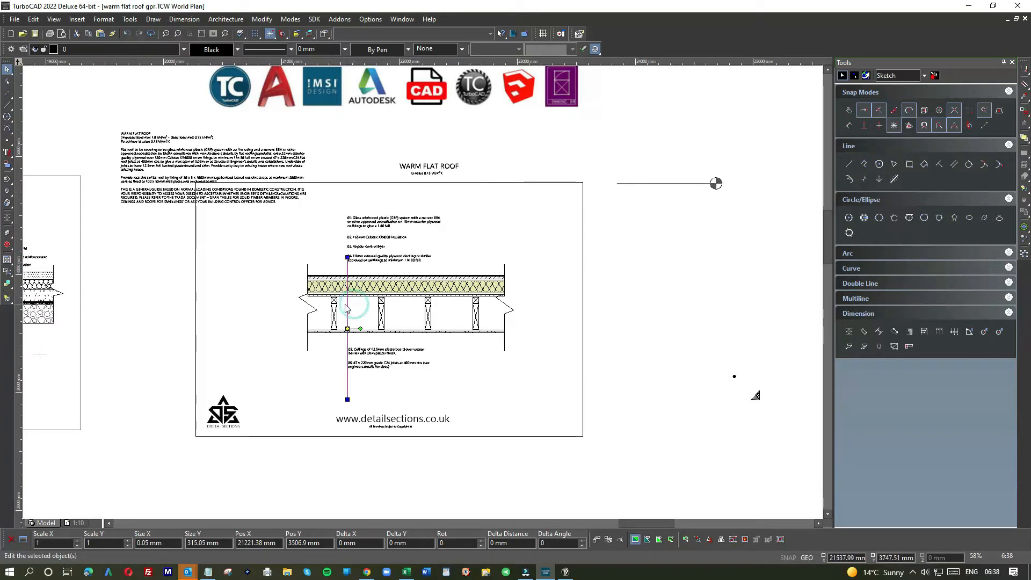
key(Delete)
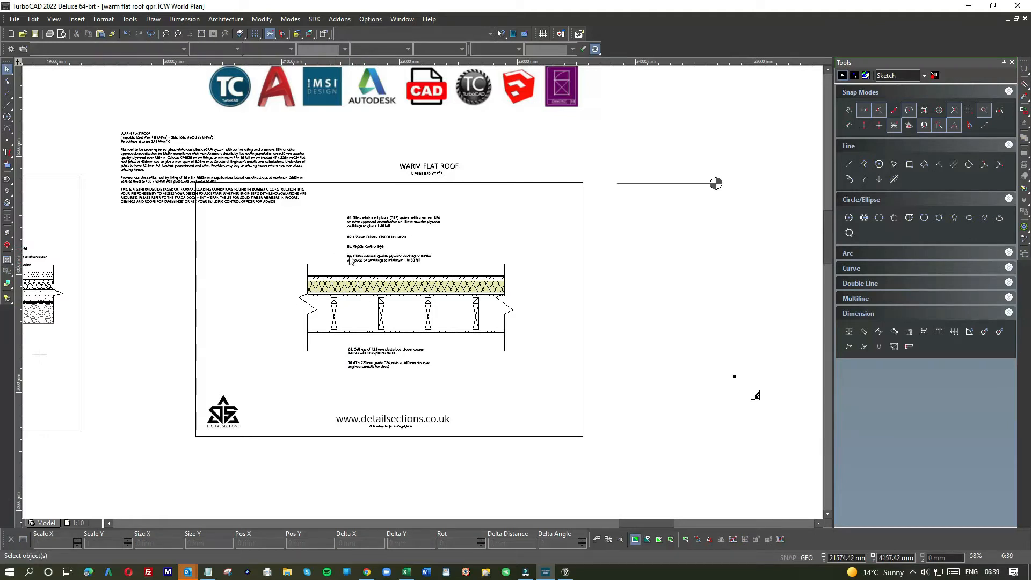
Step: Draw a leader for note 01 with a horizontal line beside its text and a vertical line down to the roof surface
scroll(354, 269, up, 2)
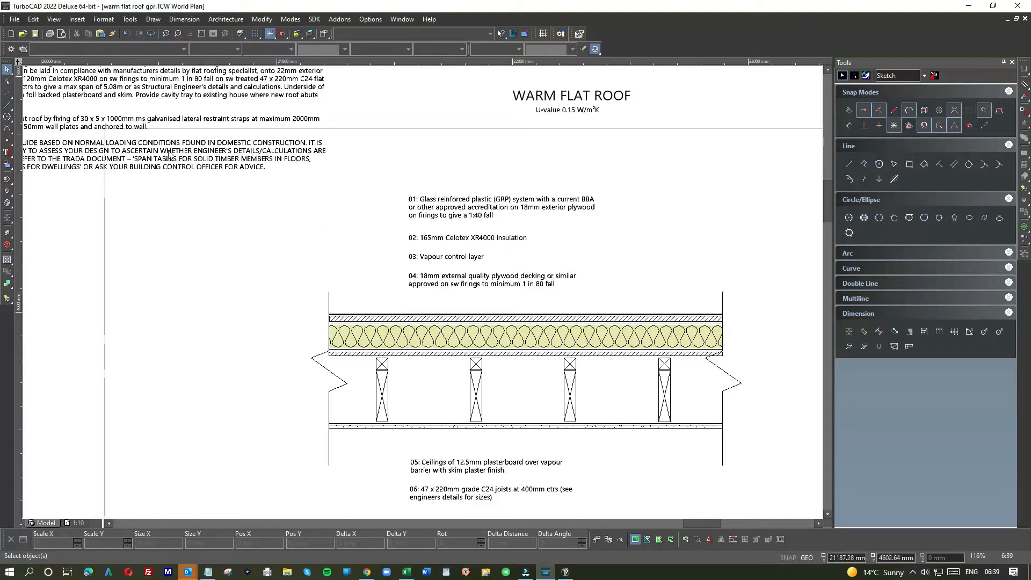
click(8, 104)
click(399, 206)
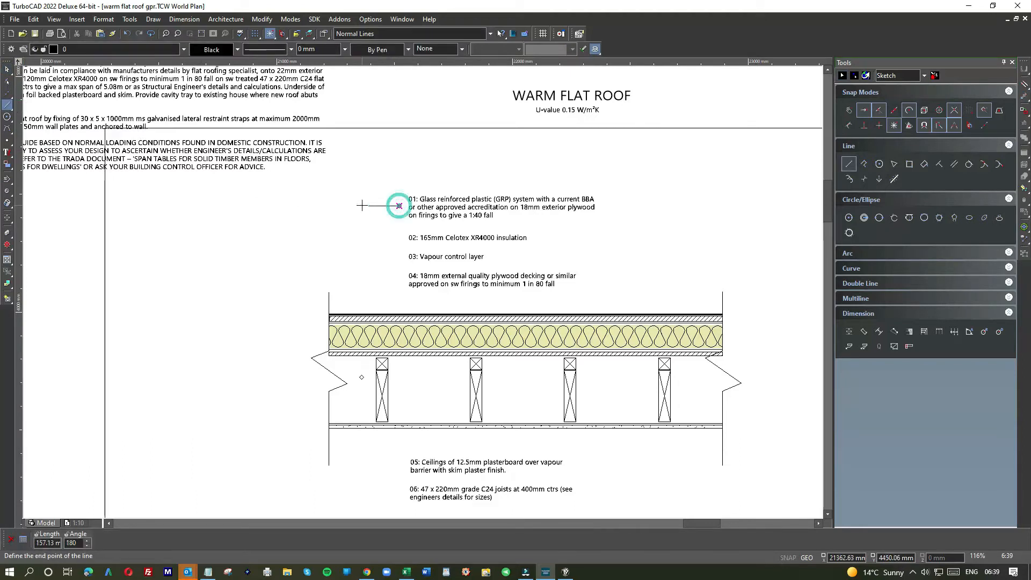
click(359, 205)
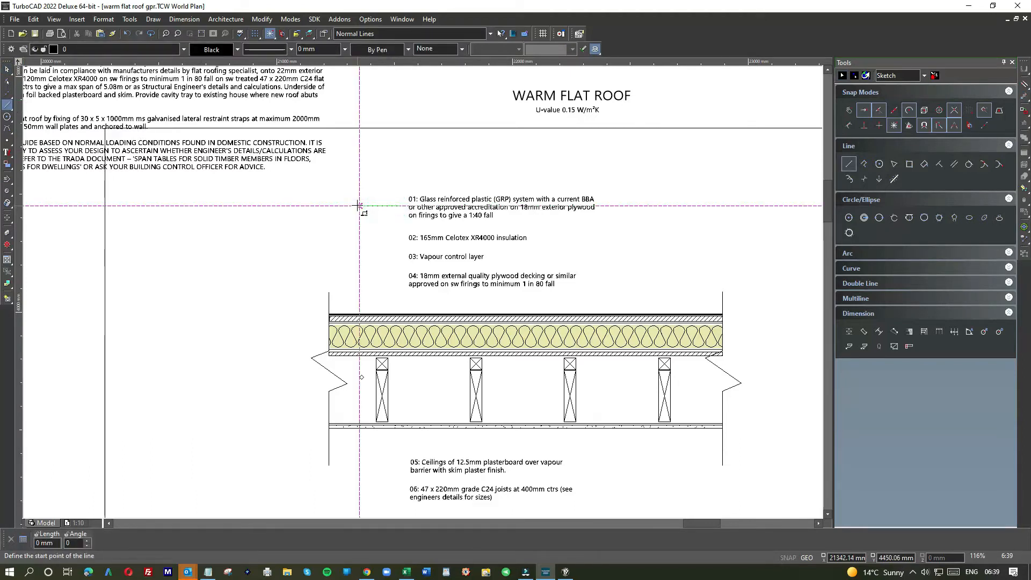
click(360, 205)
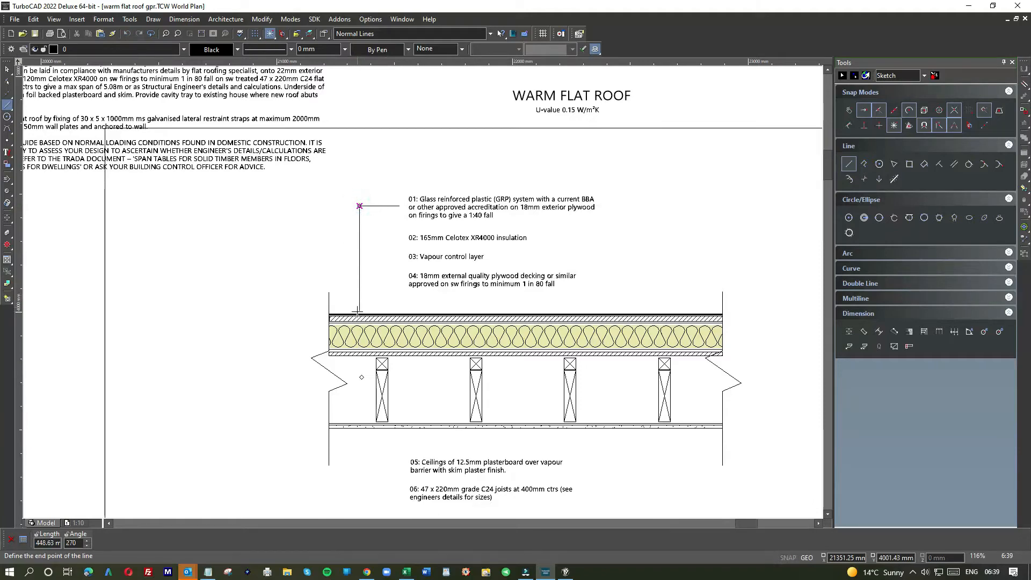
scroll(357, 310, up, 5)
click(421, 293)
scroll(421, 294, down, 7)
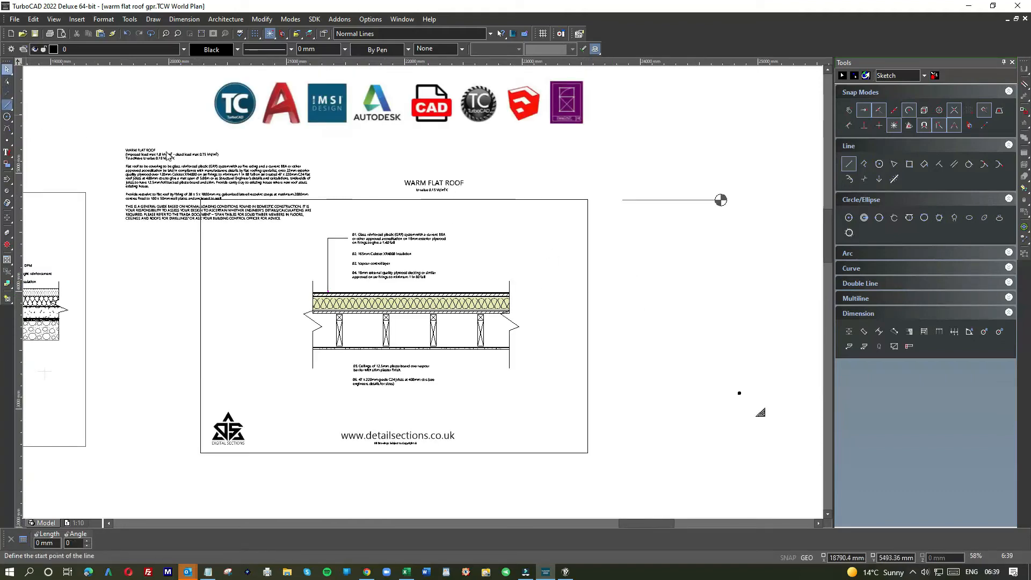
Step: Move the solid dot from outside the sheet frame onto the lower end of note 01's leader
scroll(738, 392, up, 3)
drag(408, 286, 447, 337)
click(237, 246)
scroll(416, 289, down, 5)
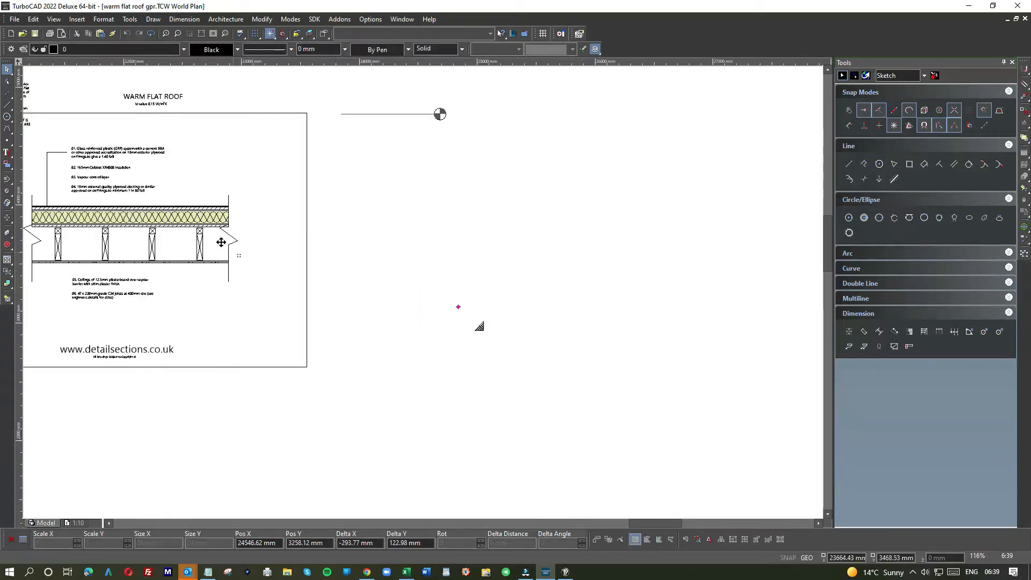
click(58, 195)
scroll(58, 195, up, 2)
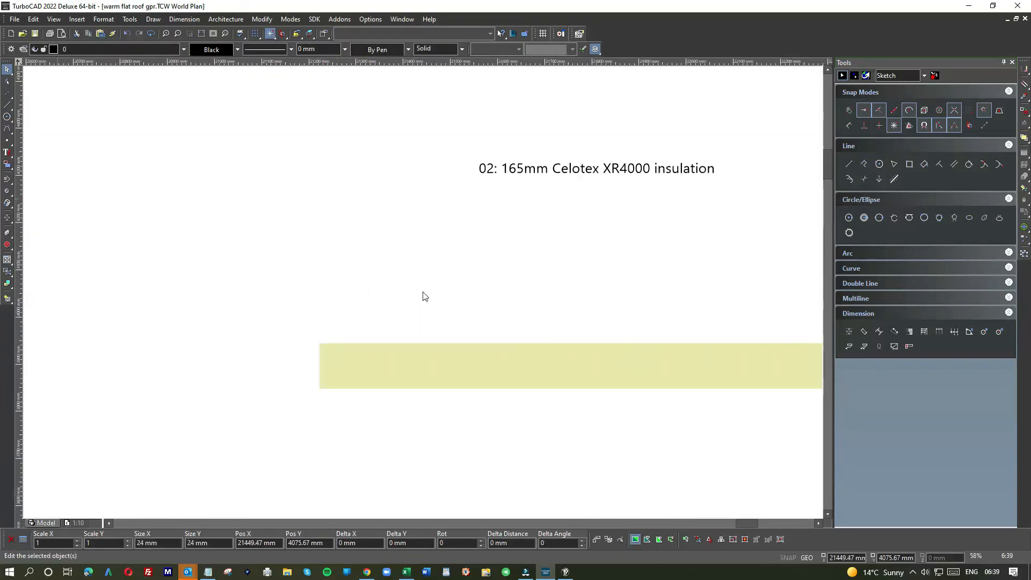
scroll(424, 295, up, 7)
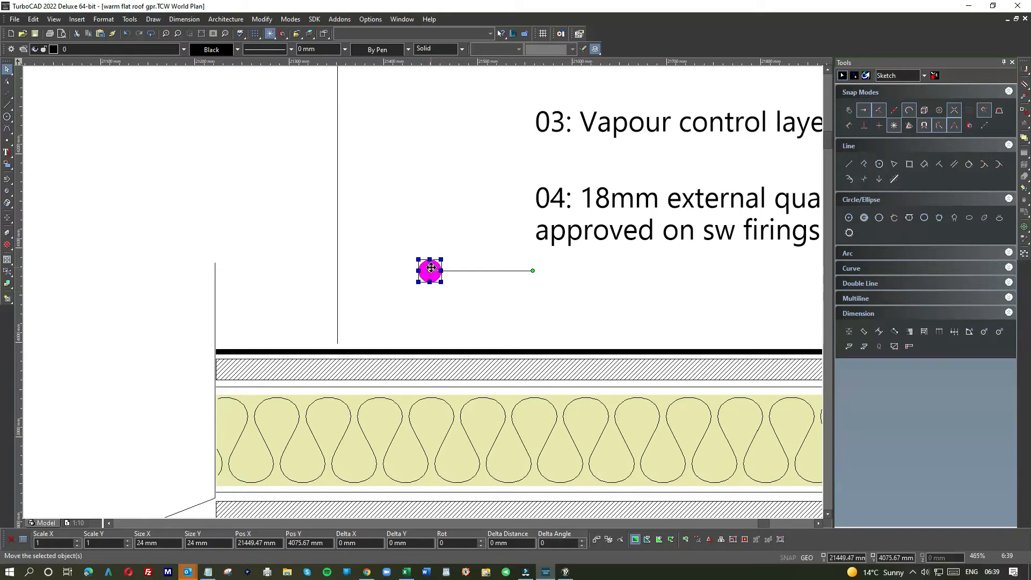
drag(432, 267, 338, 336)
key(Escape)
scroll(435, 284, down, 2)
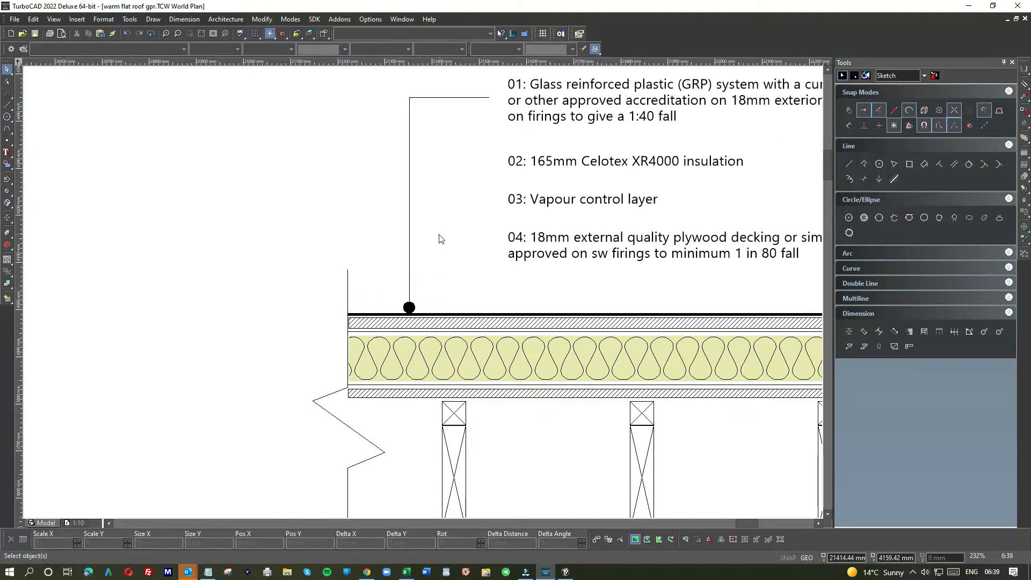
Step: Extend the horizontal part of note 01's leader slightly further left and delete its vertical line
click(409, 304)
scroll(416, 300, up, 4)
scroll(424, 295, up, 2)
scroll(424, 293, down, 6)
click(431, 91)
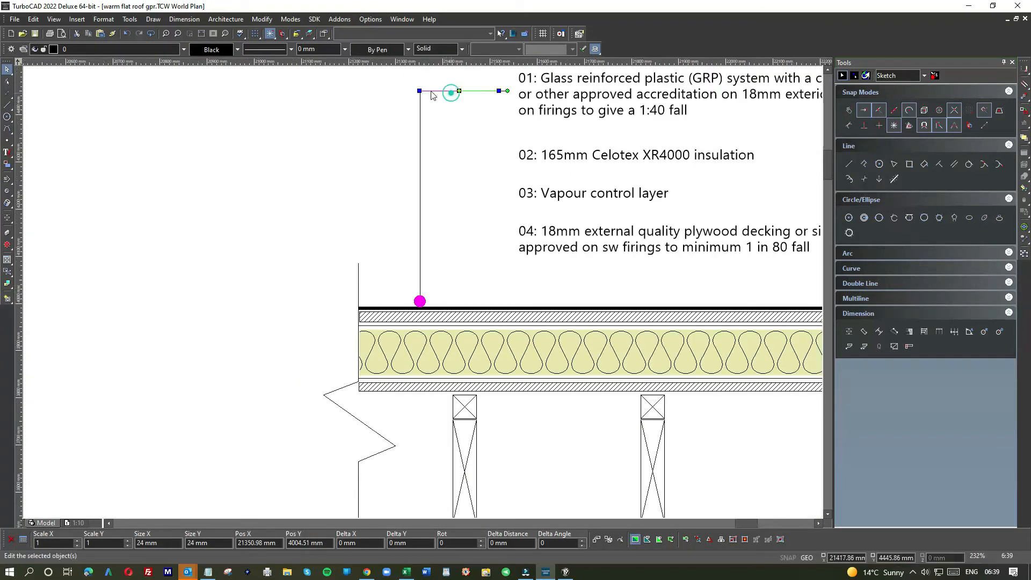
drag(419, 91, 399, 91)
drag(446, 122, 379, 127)
key(Delete)
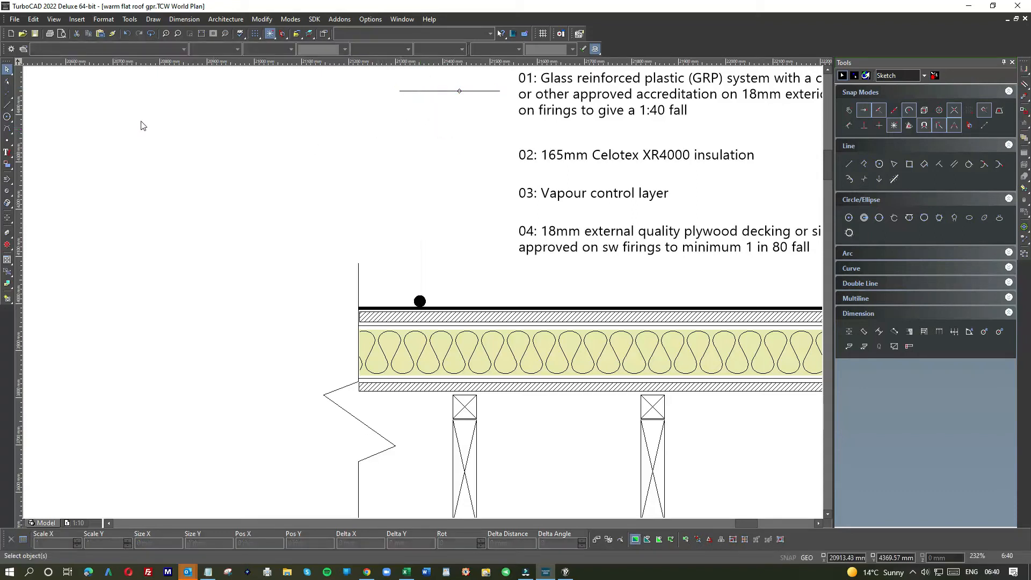
Step: Draw a vertical line about 444 mm long from the left end of note 01's horizontal leader down to the roof
click(8, 105)
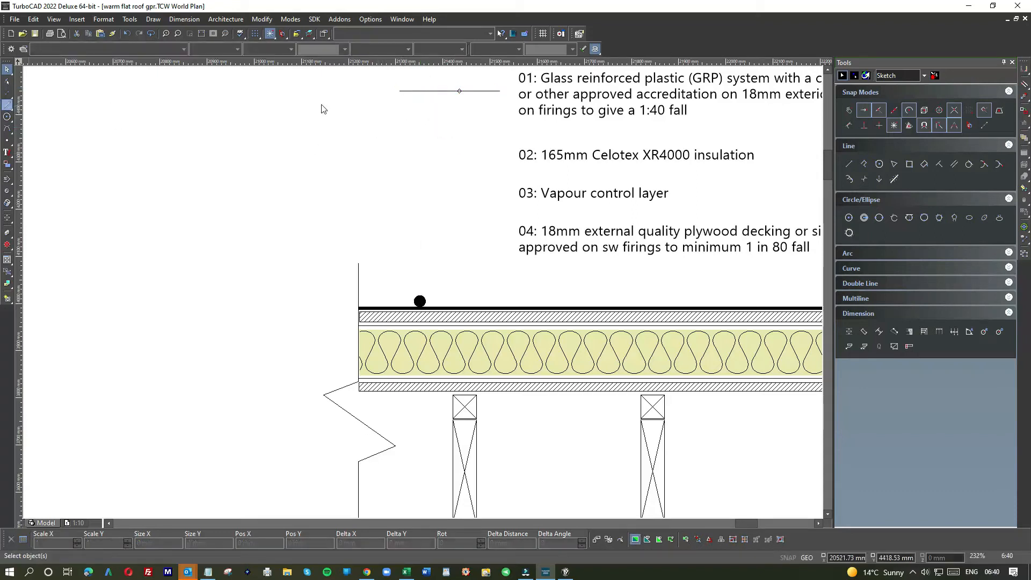
click(399, 91)
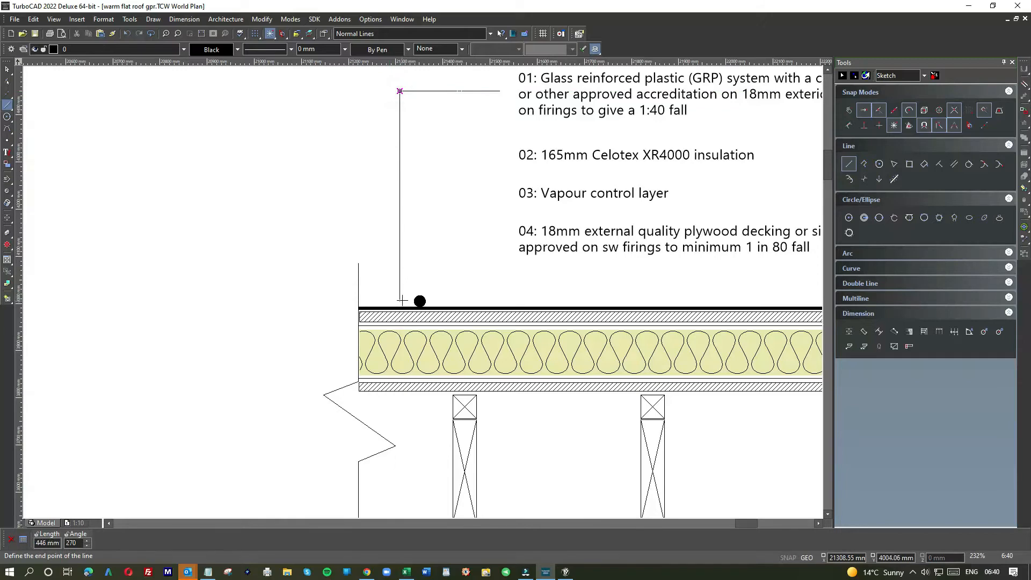
click(400, 300)
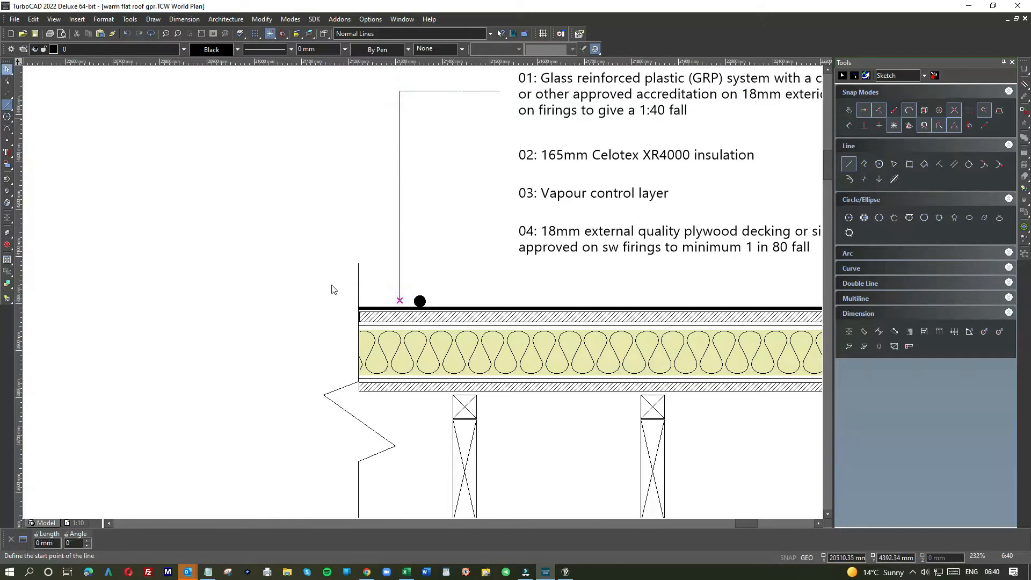
key(Escape)
Step: Move the solid dot onto the lower end of note 01's new vertical leader line
click(420, 300)
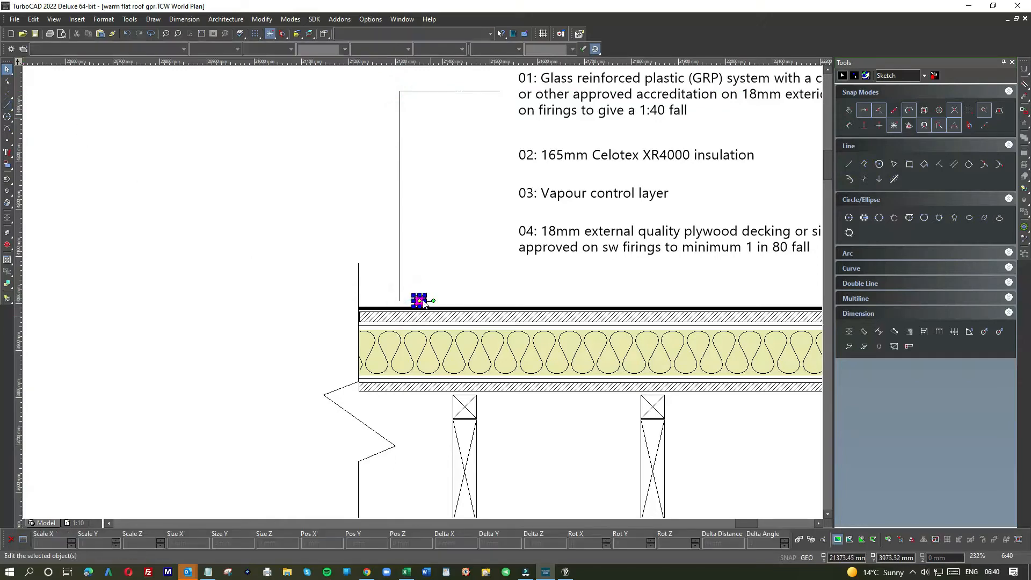
scroll(422, 300, up, 10)
drag(413, 292, 250, 290)
click(386, 227)
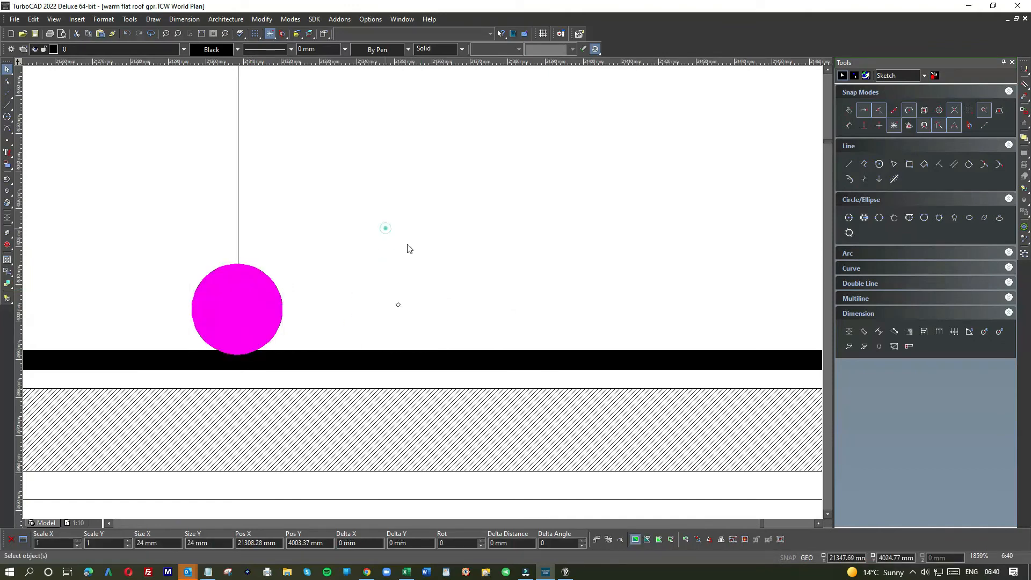
scroll(421, 294, down, 6)
scroll(512, 271, down, 6)
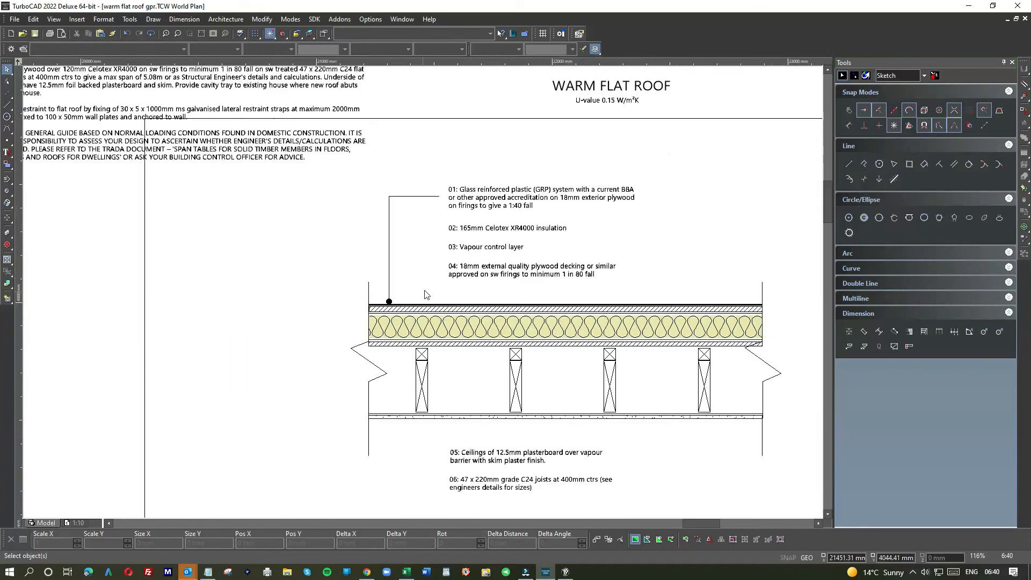
Step: Add three parallel copies of note 01's vertical leader line to its right, each offset 60 mm from the previous one
scroll(481, 206, up, 2)
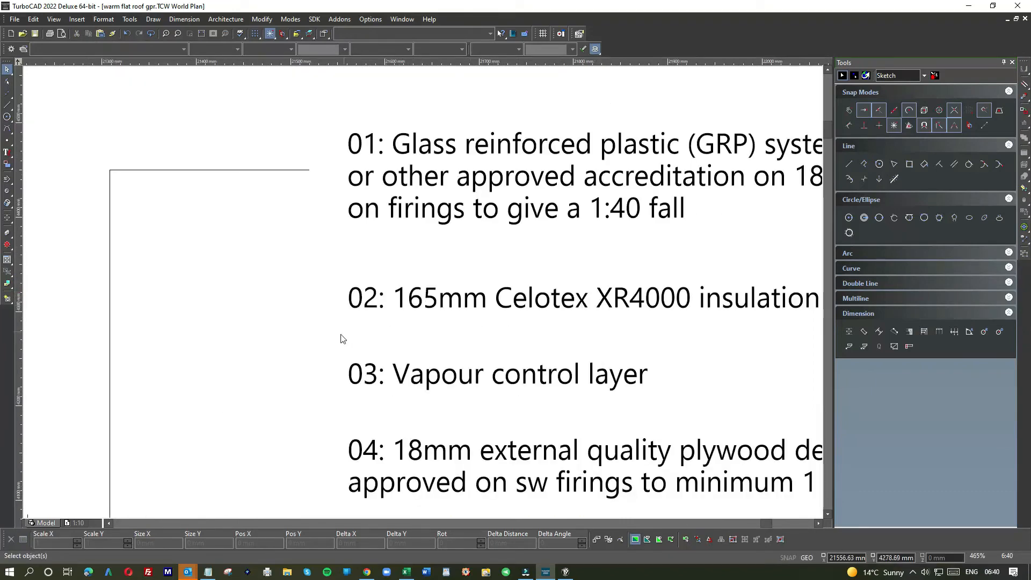
scroll(429, 288, down, 3)
scroll(413, 302, up, 2)
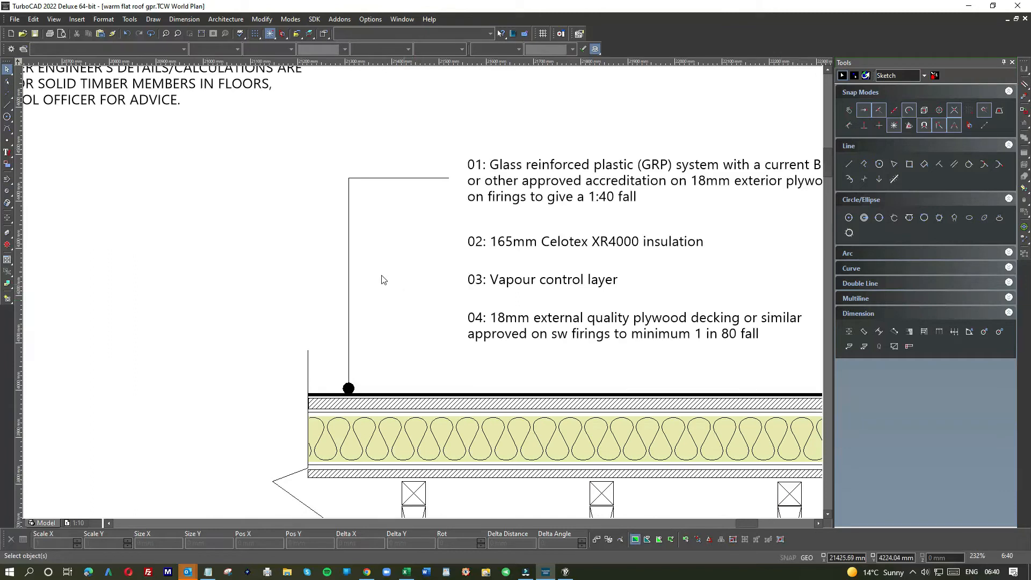
click(954, 166)
click(348, 285)
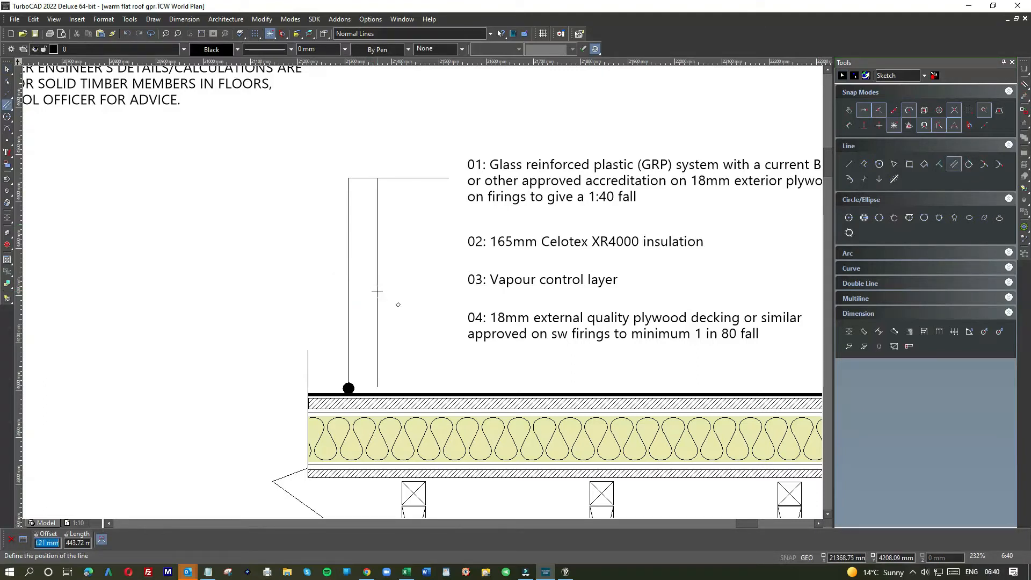
text(60)
click(376, 288)
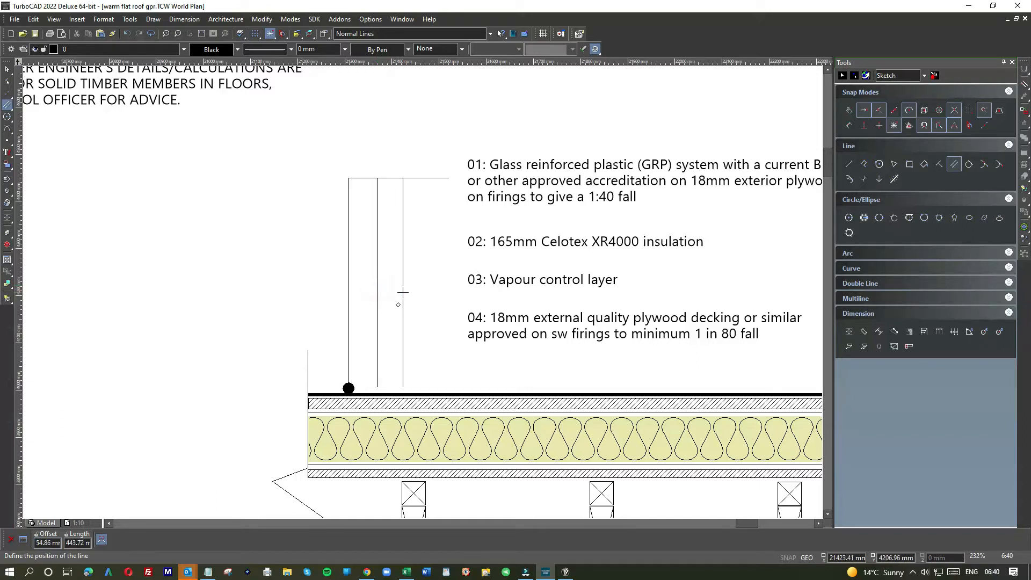
text(60)
key(Return)
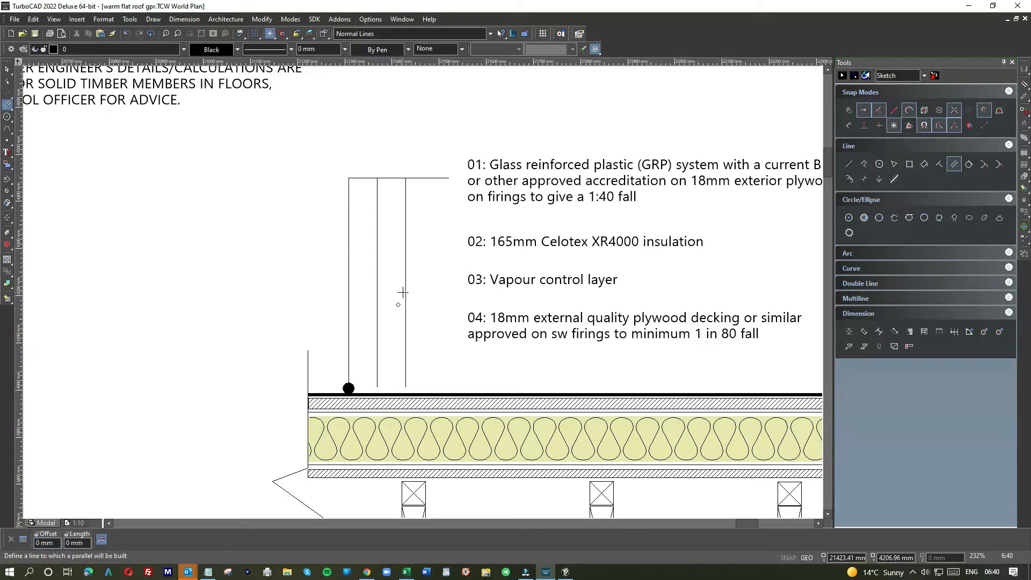
click(408, 287)
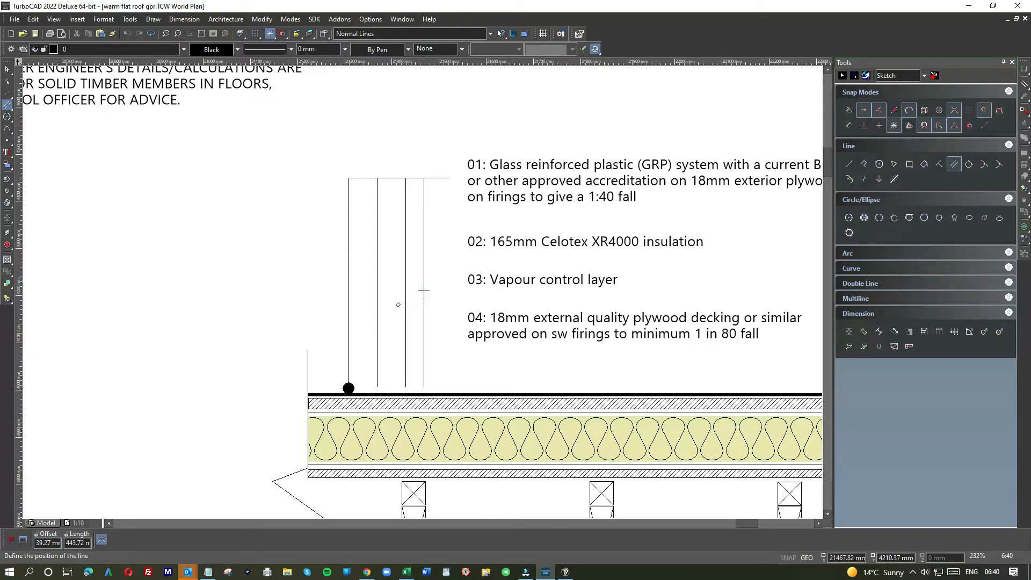
text(60)
key(Return)
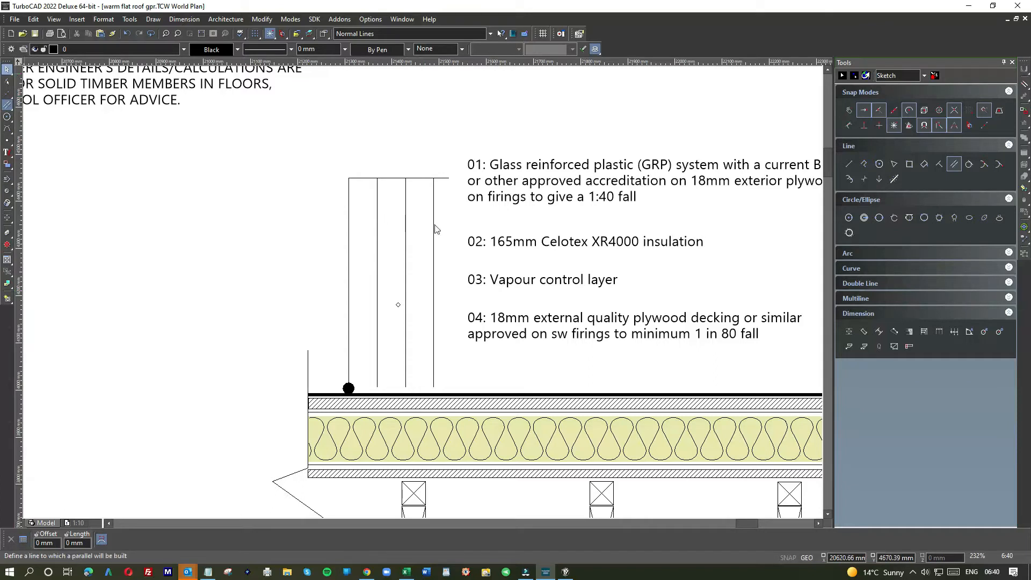
click(7, 69)
Step: Draw a short vertical line upward from the right end of note 01's horizontal leader
click(7, 105)
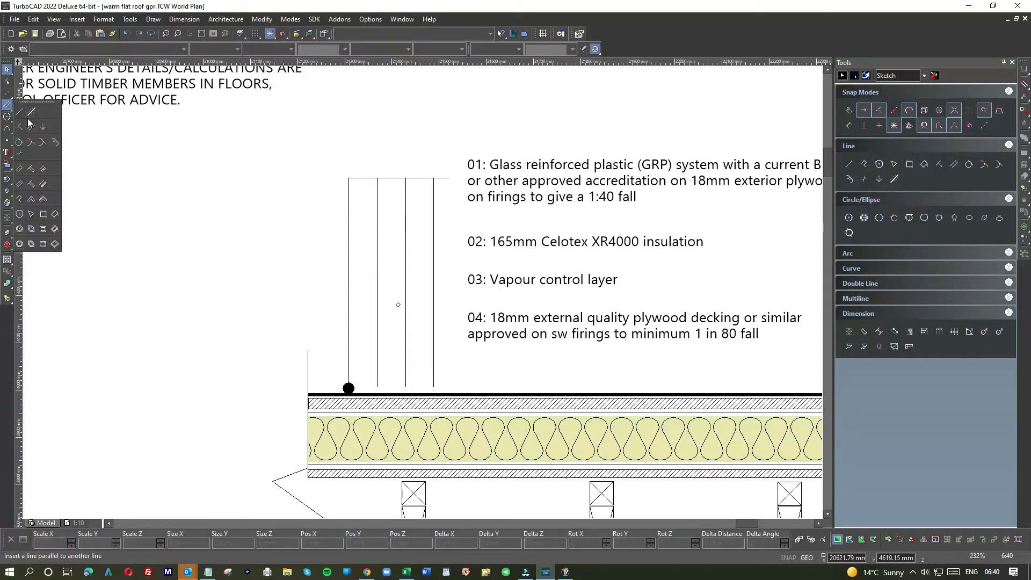
click(21, 112)
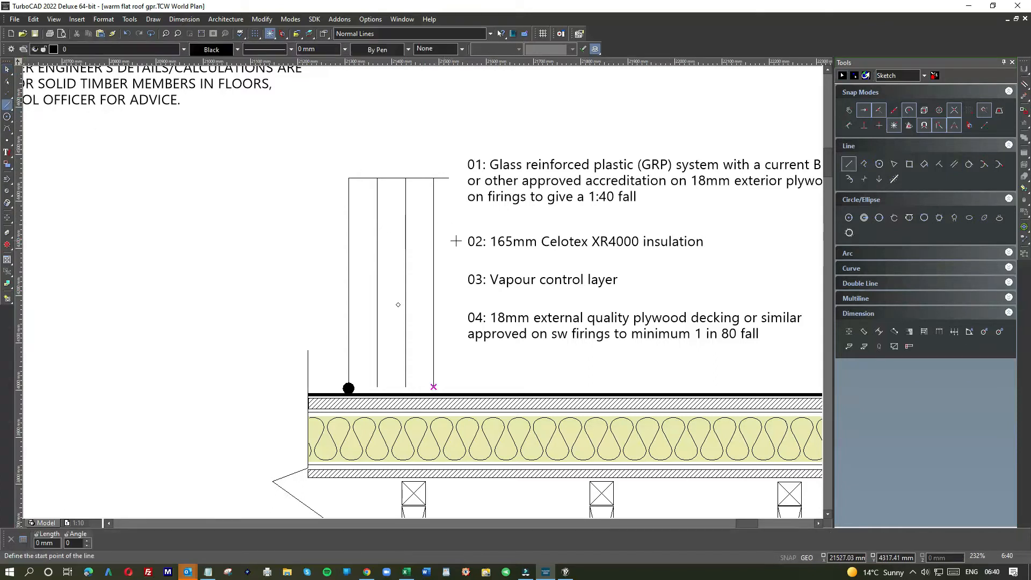
click(449, 176)
click(448, 112)
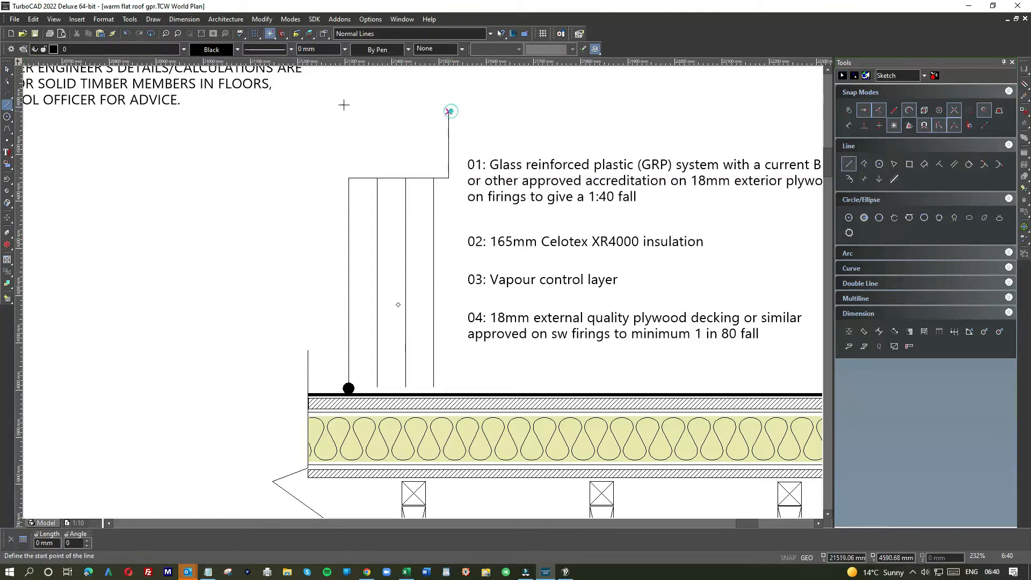
Step: Stretch the short vertical line above note 01's horizontal leader down past notes 05 and 06, making a guide line about 1691 mm long
click(7, 69)
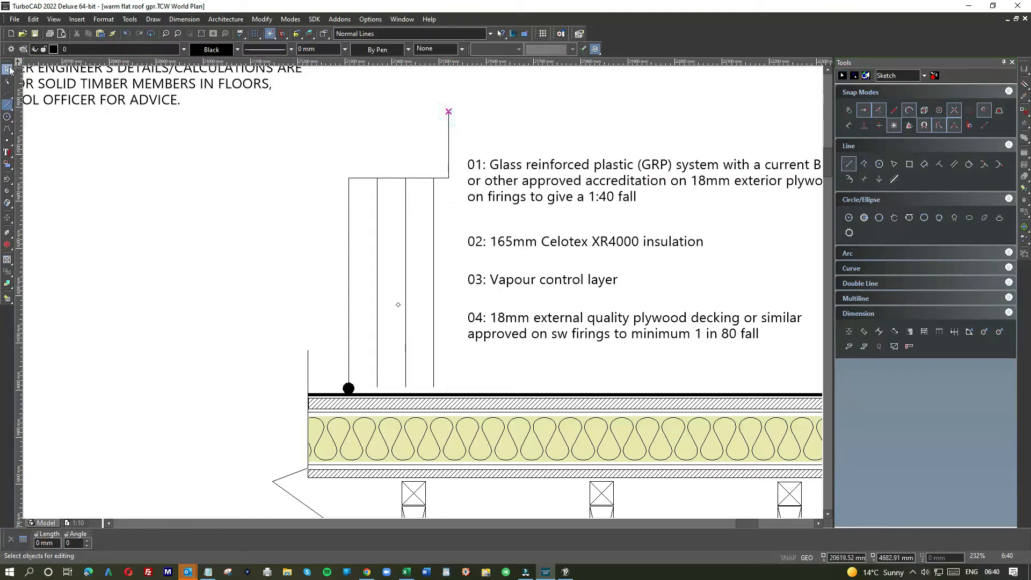
click(449, 139)
click(448, 177)
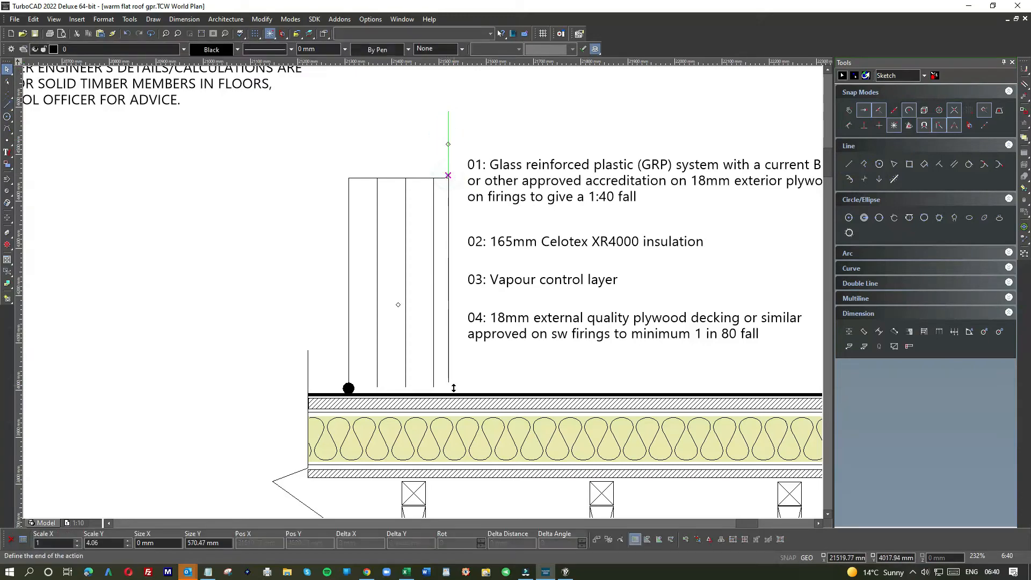
scroll(453, 387, down, 2)
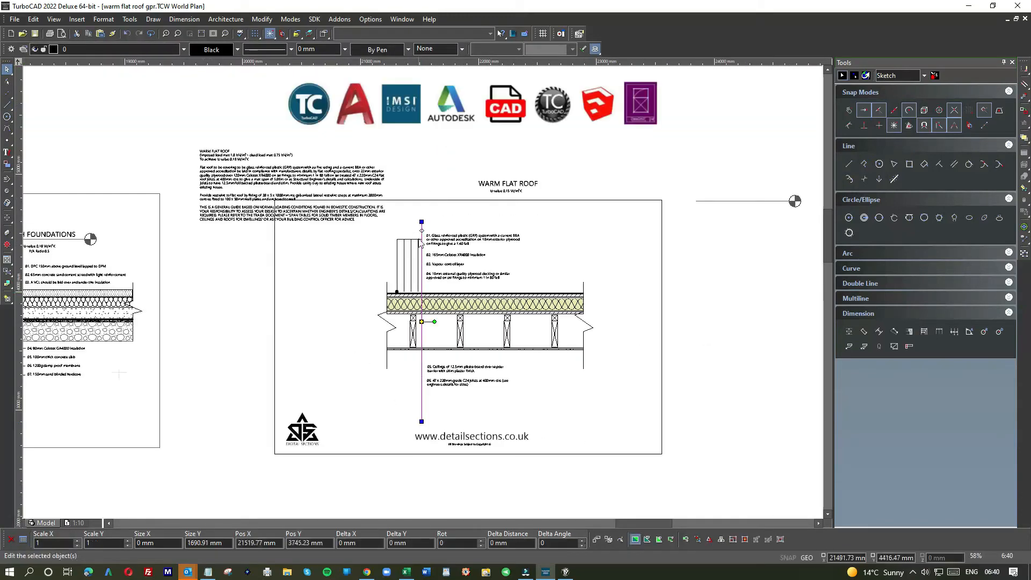
click(419, 419)
scroll(416, 221, up, 2)
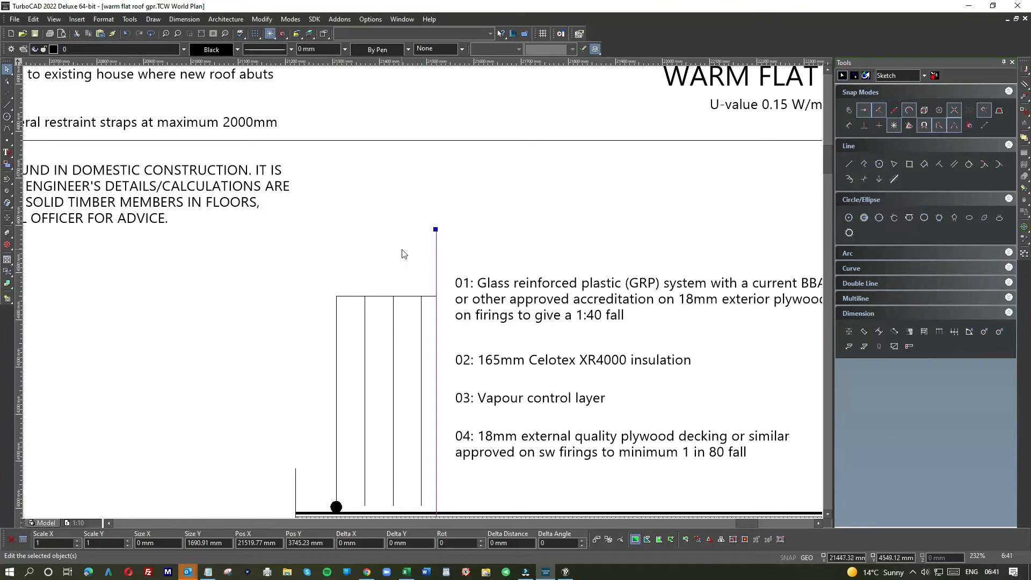
click(402, 252)
Step: Draw note 02's horizontal leader across to the second vertical leader line and shorten its note end to the vertical guide line
click(10, 107)
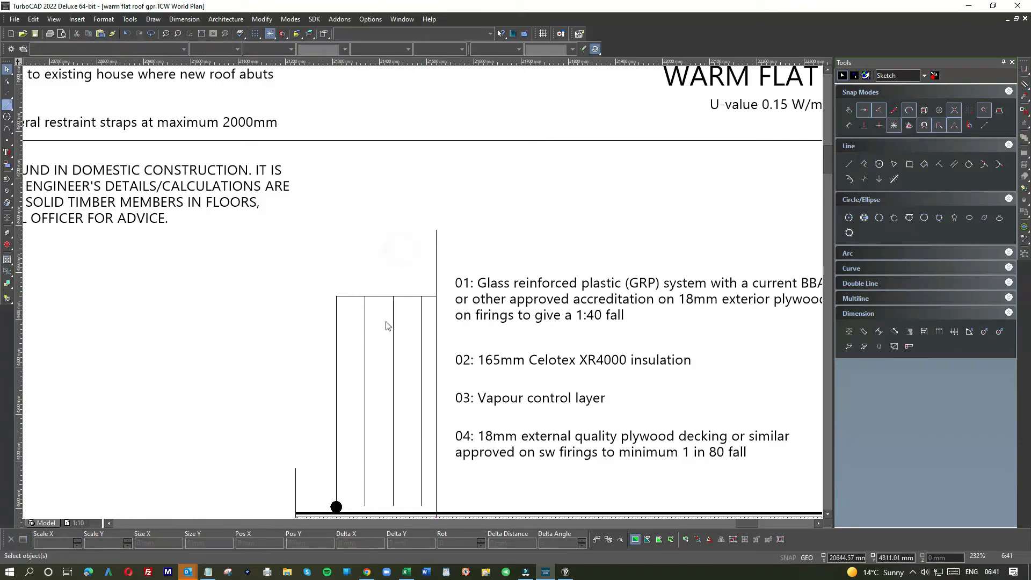
click(445, 359)
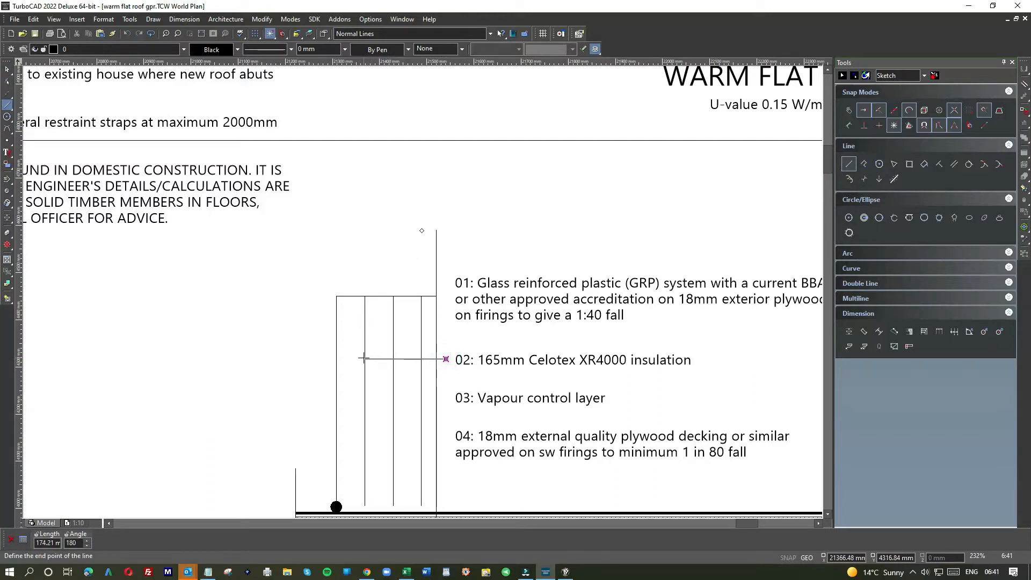
click(365, 359)
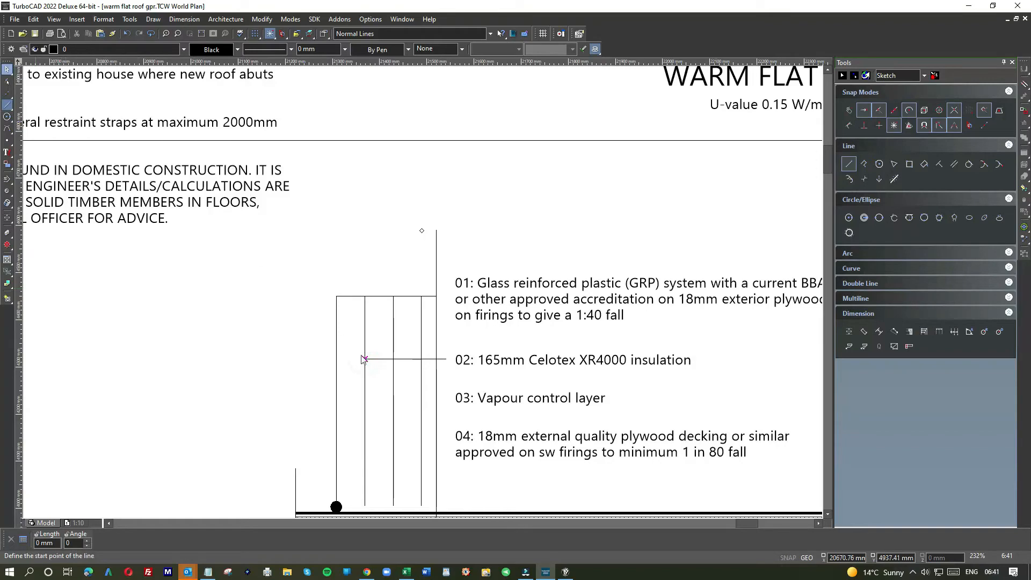
key(space)
scroll(397, 359, up, 2)
click(609, 306)
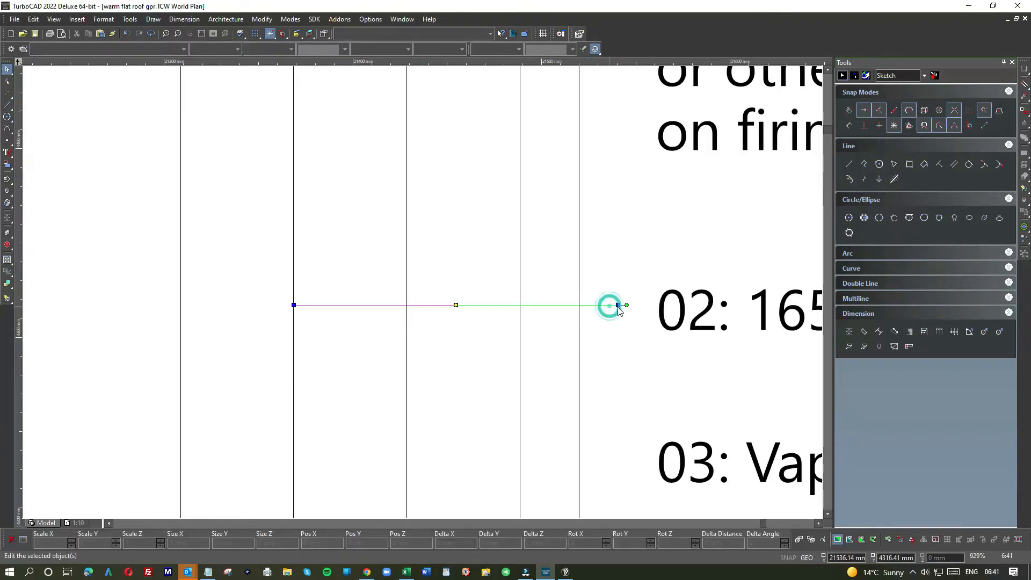
drag(618, 306, 579, 307)
scroll(421, 295, down, 2)
Step: Draw horizontal leaders from the vertical guide line, note 03's to the third vertical leader and note 04's to the fourth
click(9, 107)
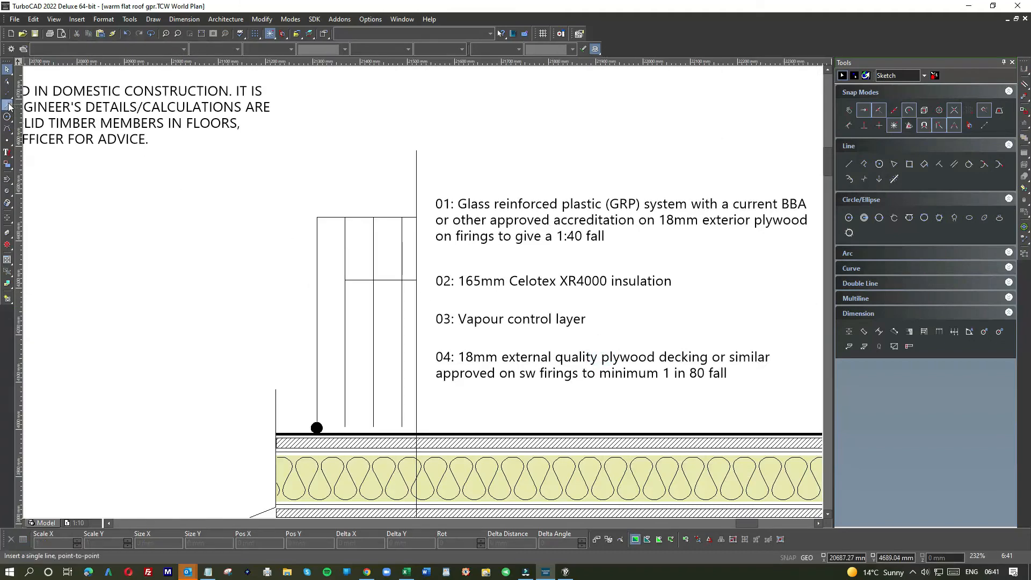
scroll(421, 295, up, 2)
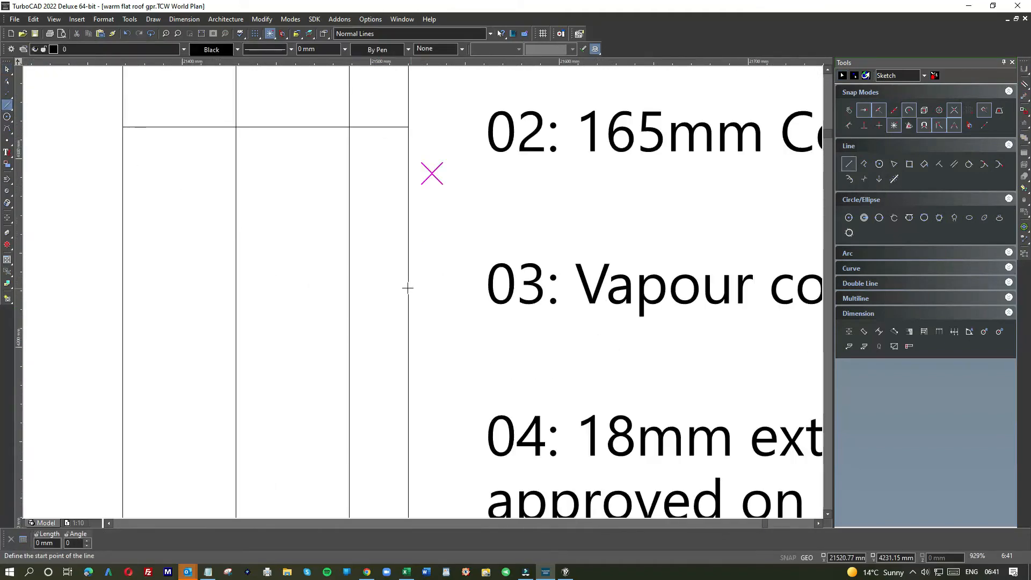
click(409, 288)
scroll(421, 290, down, 1)
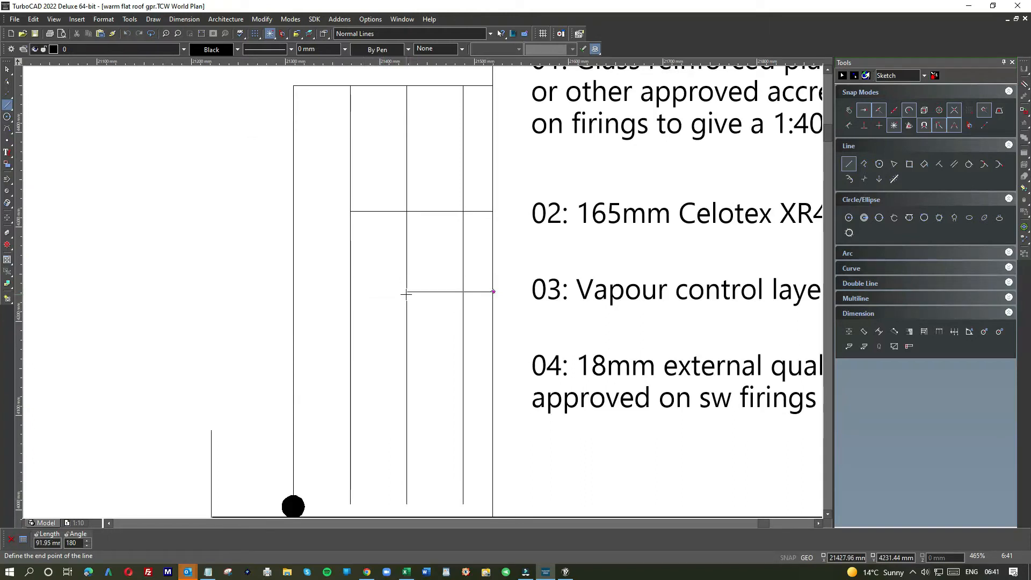
click(407, 292)
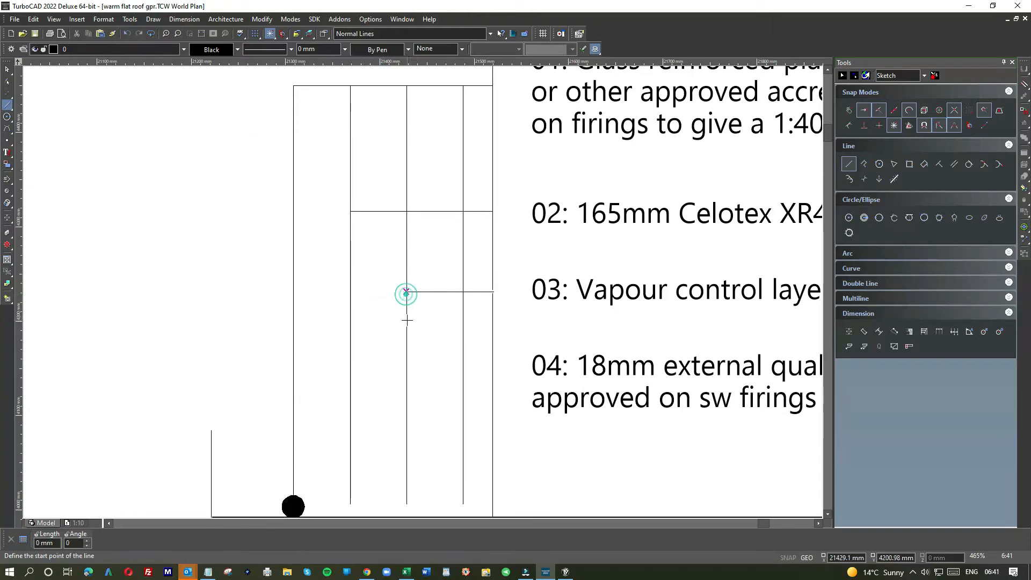
click(492, 383)
click(462, 387)
scroll(411, 259, down, 5)
Step: Shorten the third vertical leader so its top sits on note 02's horizontal leader, and select the fourth vertical leader
click(8, 69)
scroll(425, 296, up, 5)
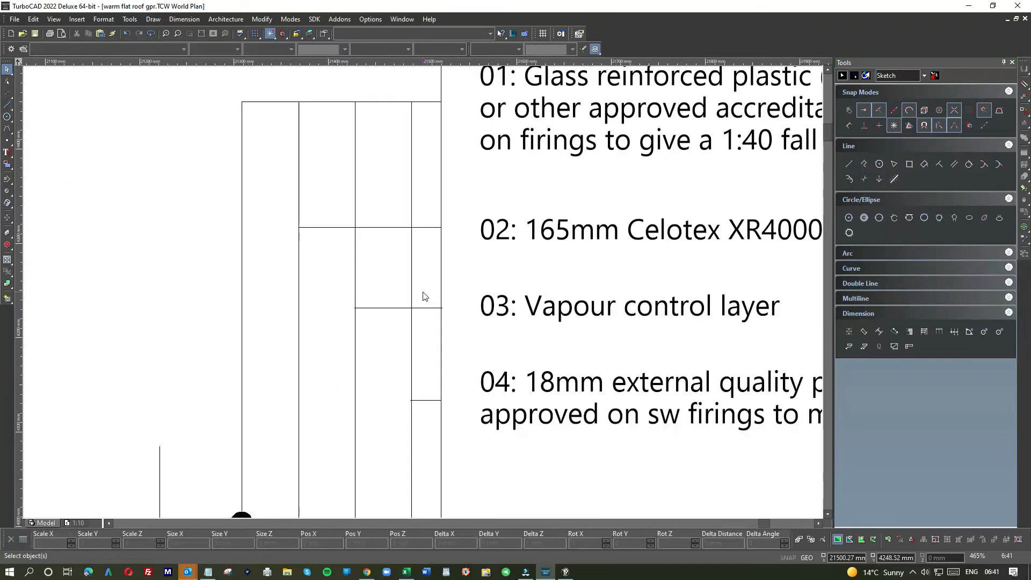
click(354, 170)
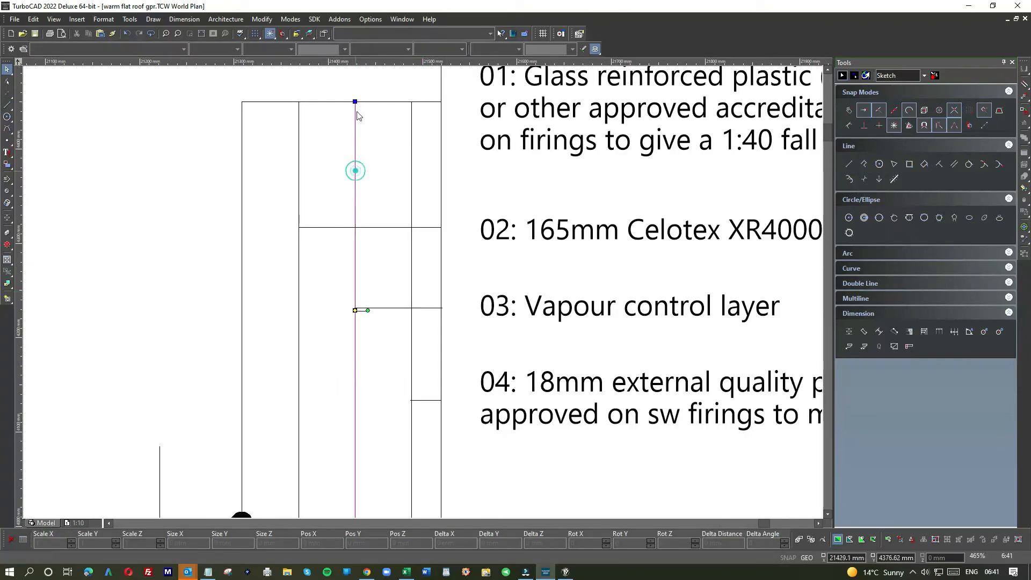
click(354, 101)
click(355, 227)
click(416, 164)
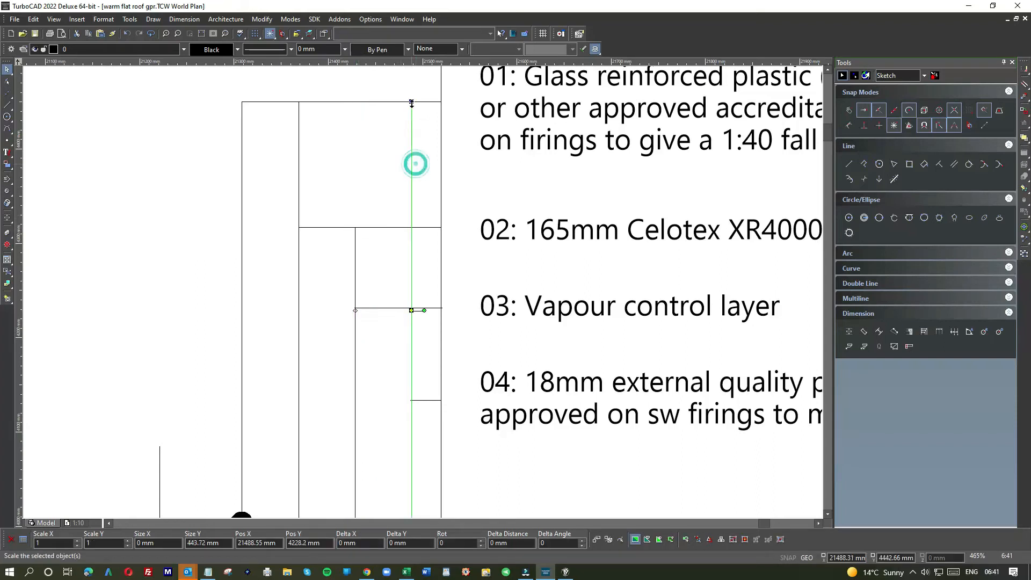
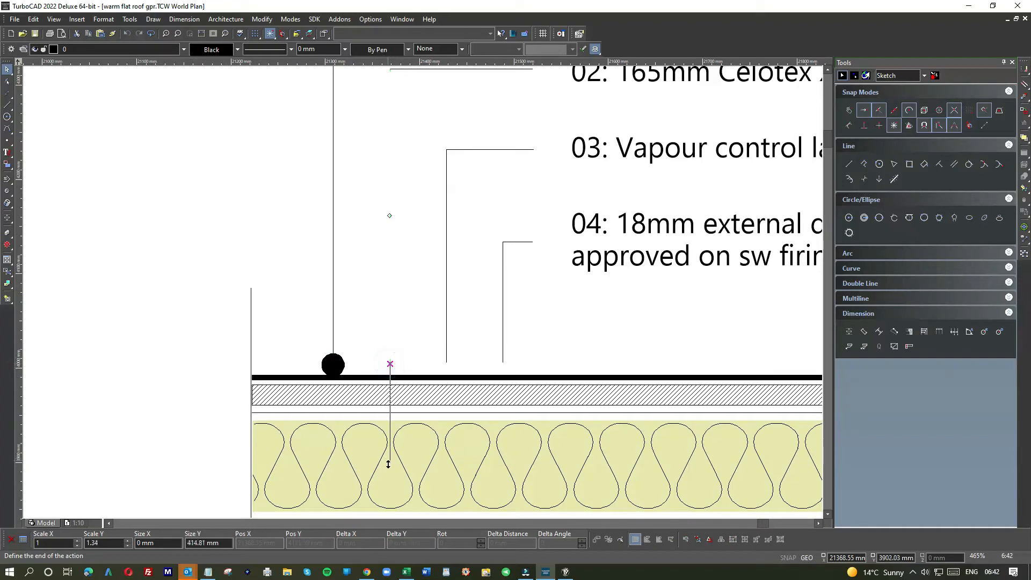
Step: Extend note 02's vertical leader down into the middle of the insulation and place a copy of the solid dot on its lower end
click(389, 464)
key(ctrl+v)
click(421, 290)
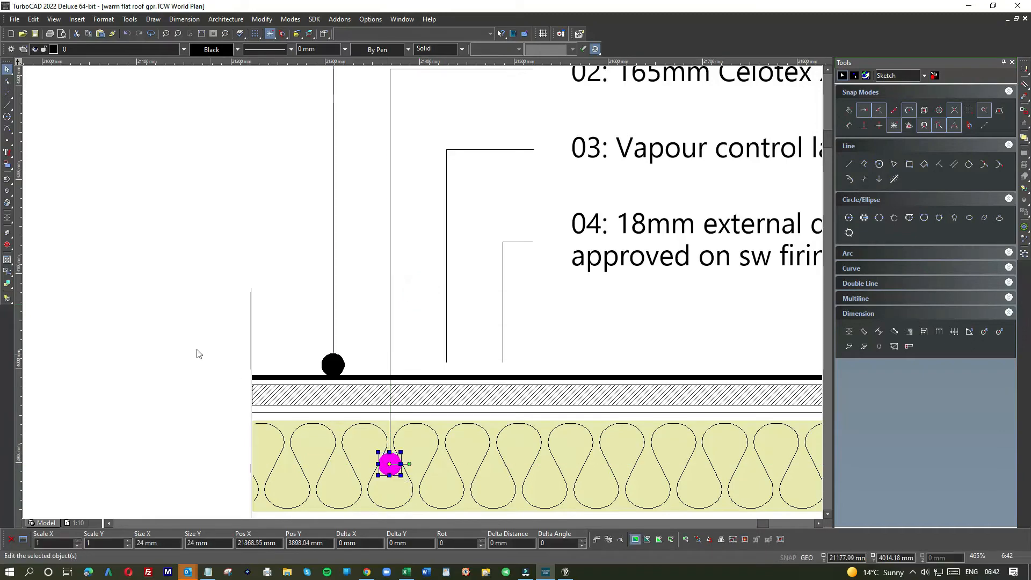
click(389, 464)
scroll(450, 312, down, 2)
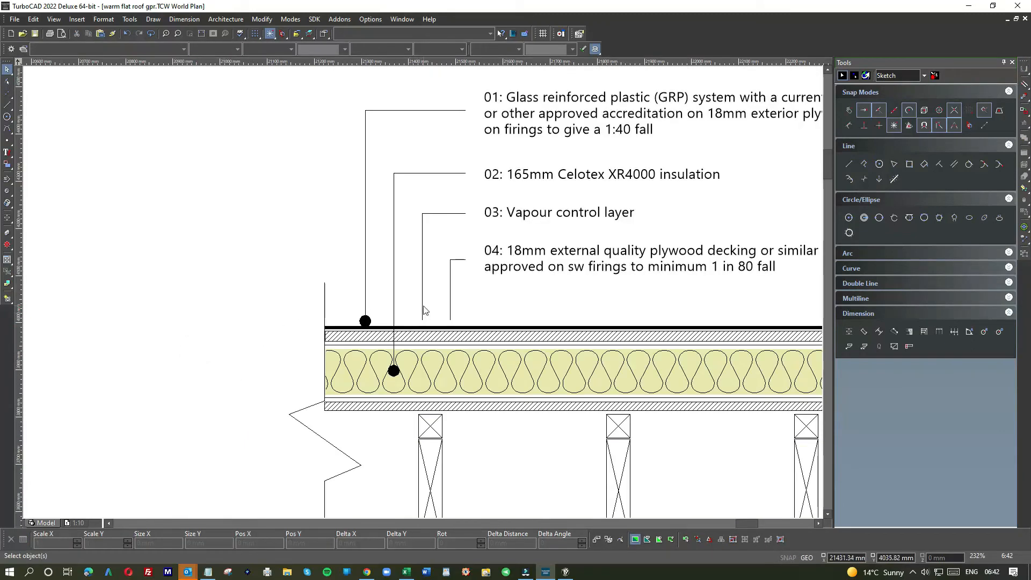
Step: Extend note 03's vertical leader down to the membrane line just above the insulation, about 278 mm long
scroll(424, 310, up, 2)
click(420, 310)
drag(419, 321, 420, 371)
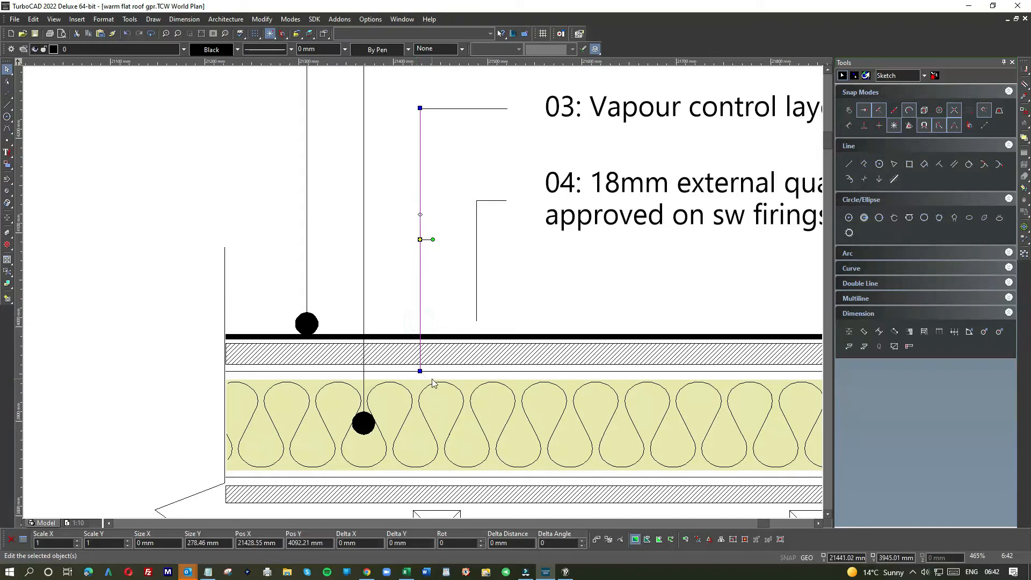
scroll(434, 382, down, 2)
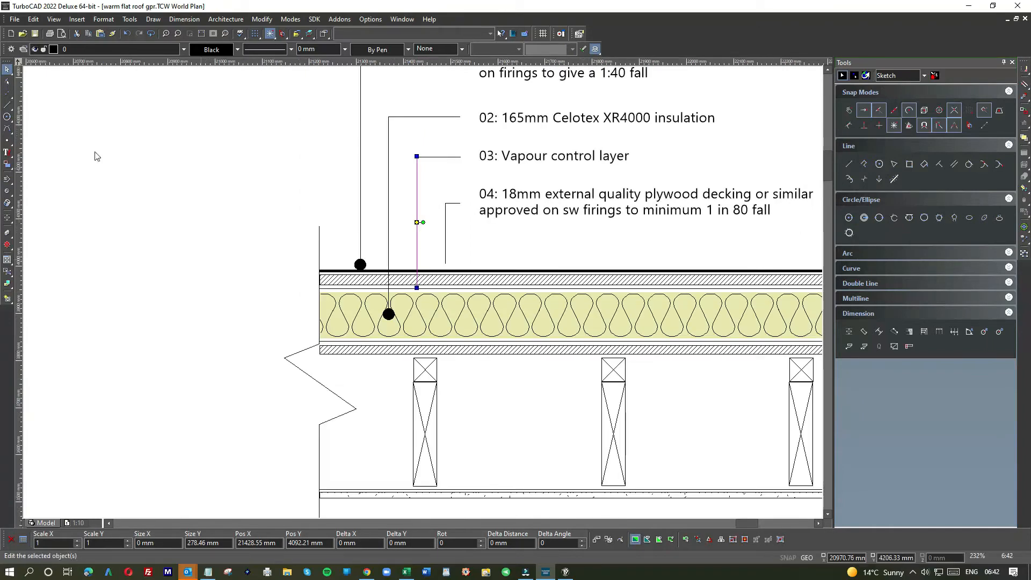
Step: Draw a vertical line about 115 mm long from note 03's leader end down to the membrane line below the insulation
click(7, 104)
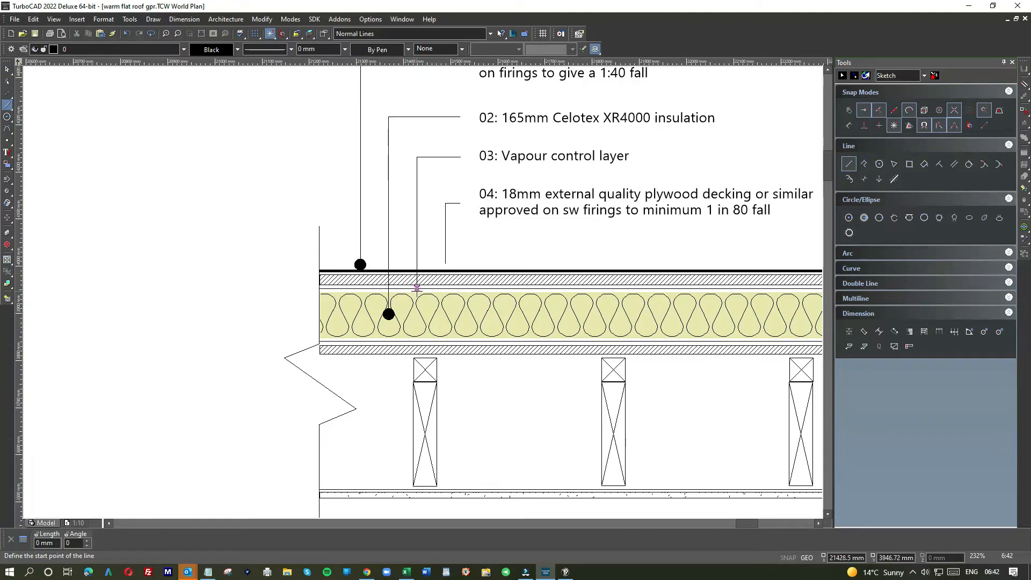
click(417, 282)
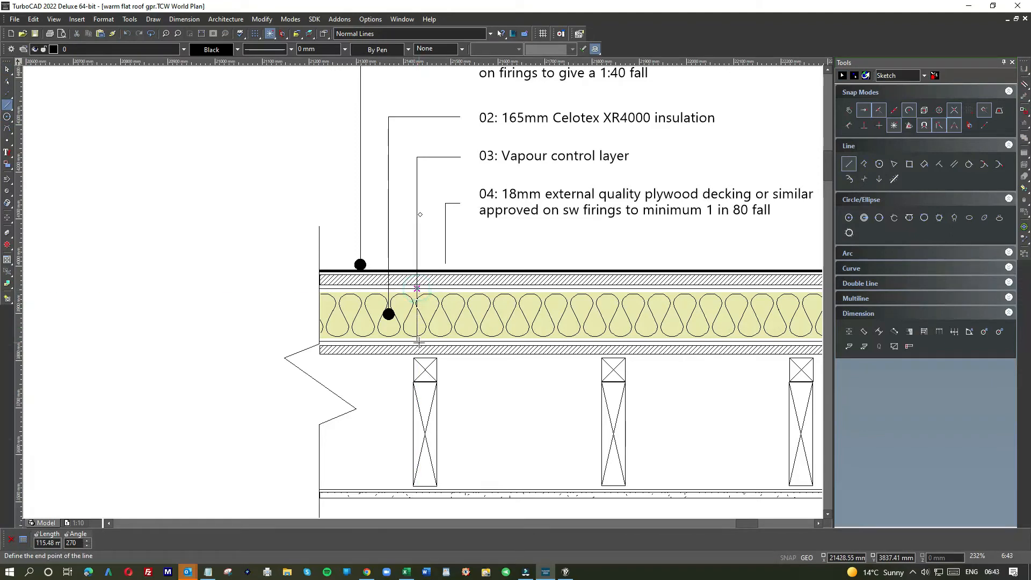
click(417, 342)
Step: Copy note 01's solid dot and centre the copy where note 03's leader meets the membrane line above the insulation
click(7, 69)
click(350, 258)
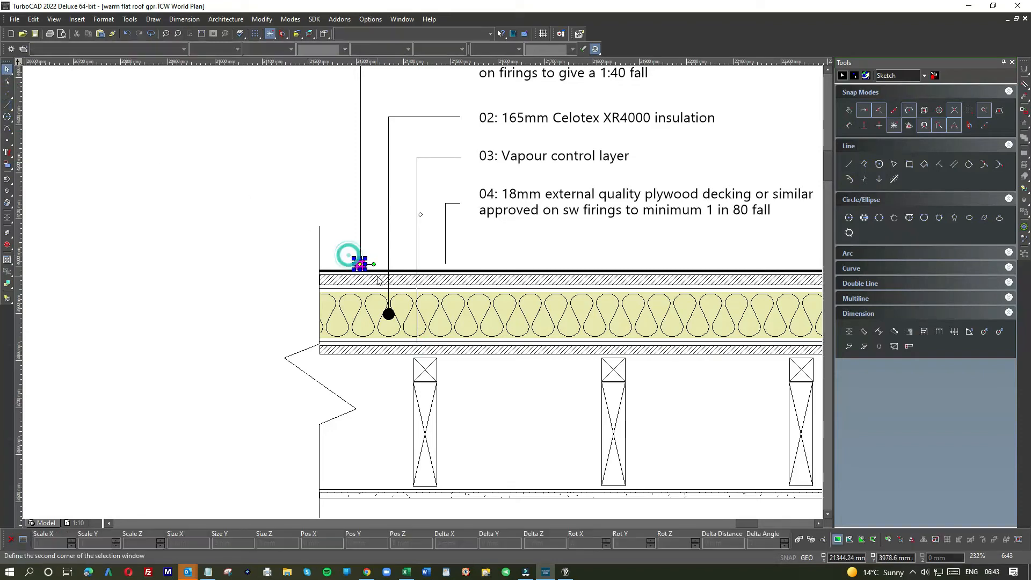
click(199, 231)
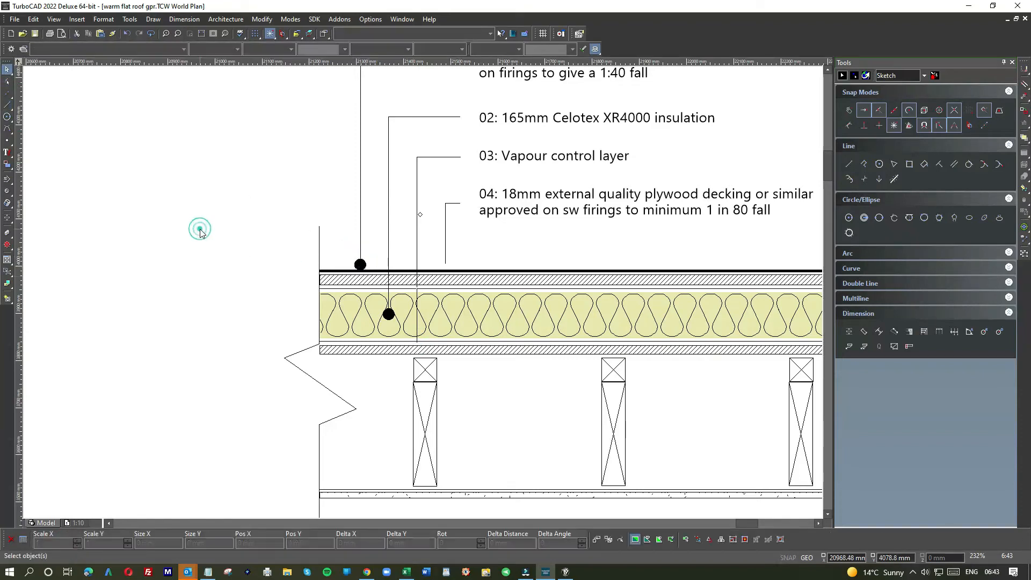
click(423, 292)
scroll(425, 293, up, 4)
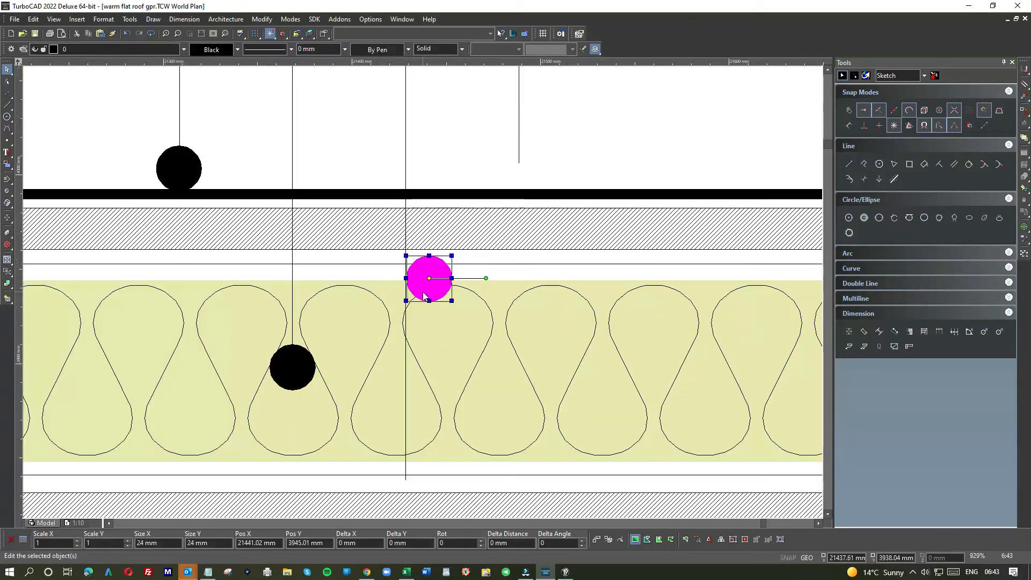
drag(437, 286, 412, 270)
click(413, 251)
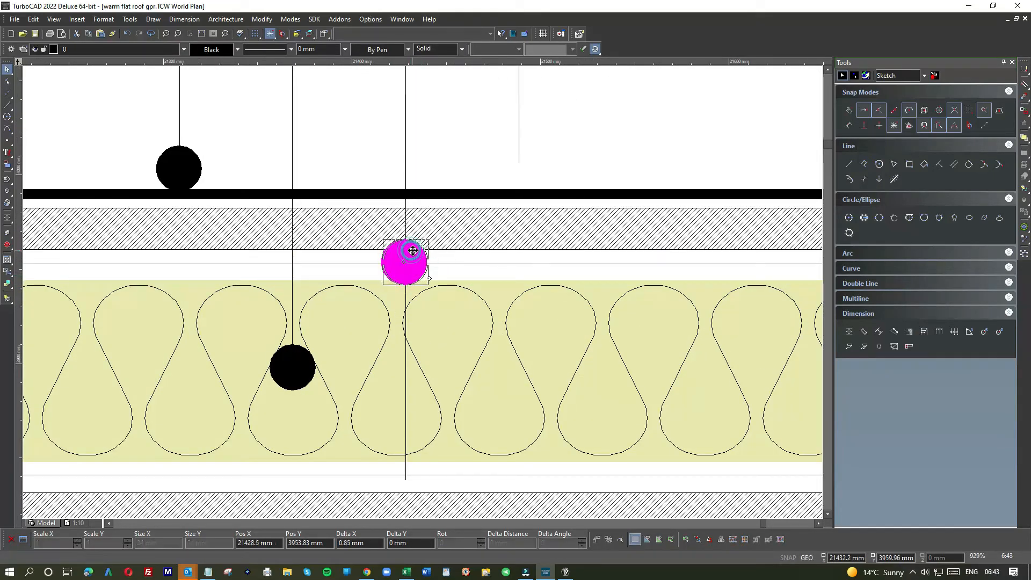
Step: Paste another solid dot and move it onto the lower end of note 03's leader, below the insulation
key(ctrl+v)
drag(420, 302, 403, 483)
click(441, 166)
scroll(442, 166, down, 4)
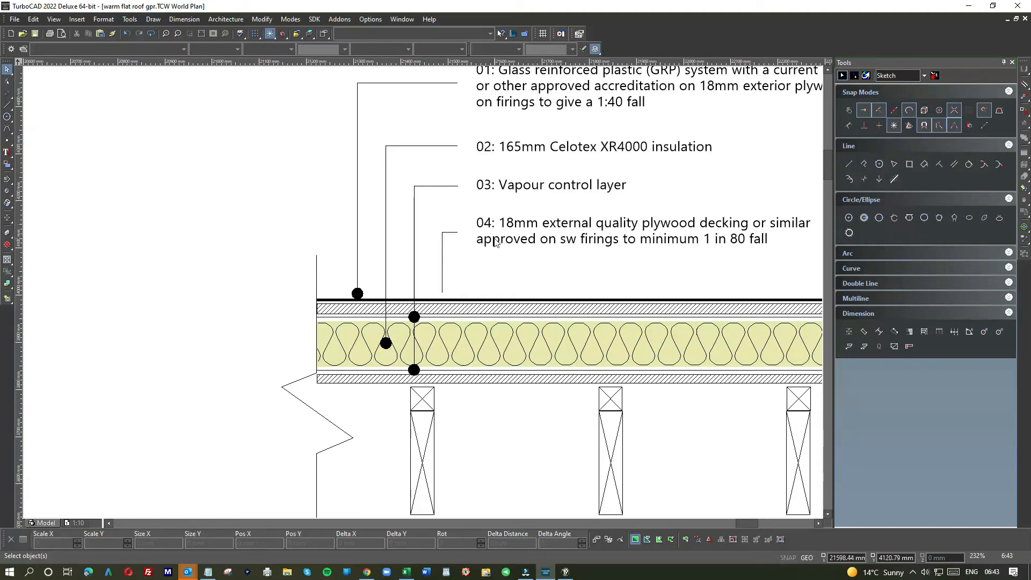
Step: Extend note 04's vertical leader down into the hatched plywood deck directly above the joists
scroll(448, 279, up, 6)
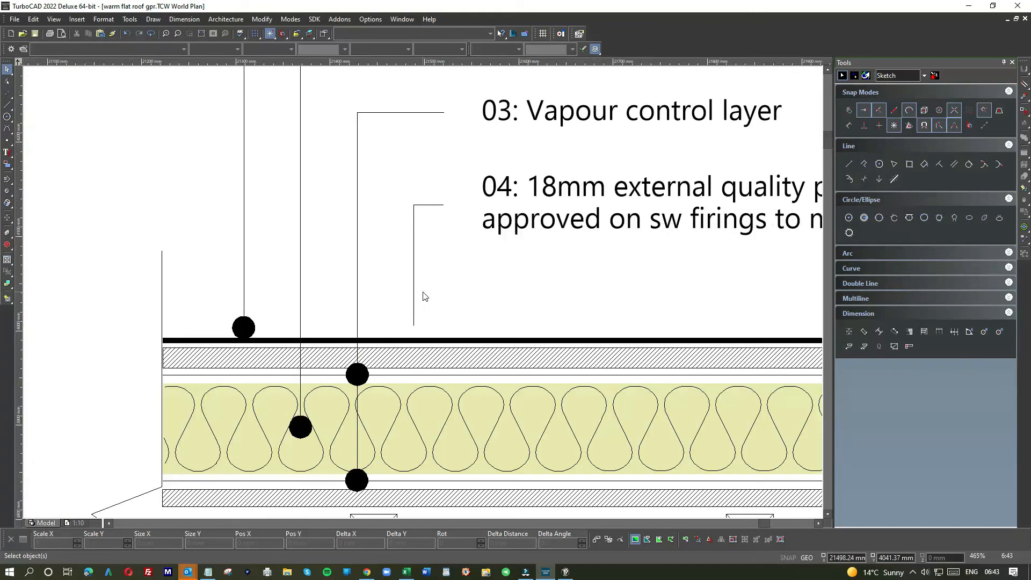
scroll(427, 290, down, 3)
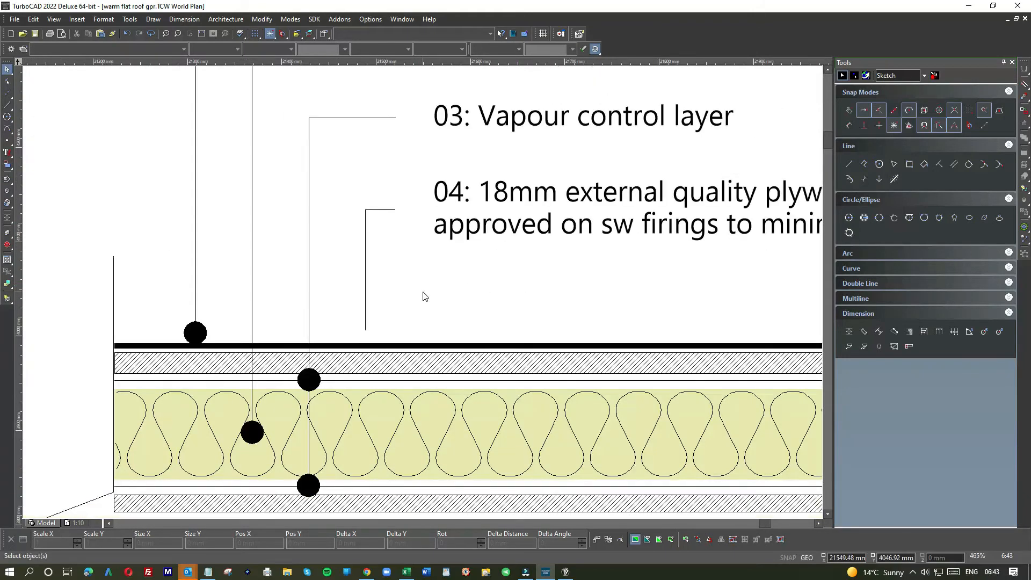
scroll(424, 296, down, 3)
scroll(425, 329, down, 3)
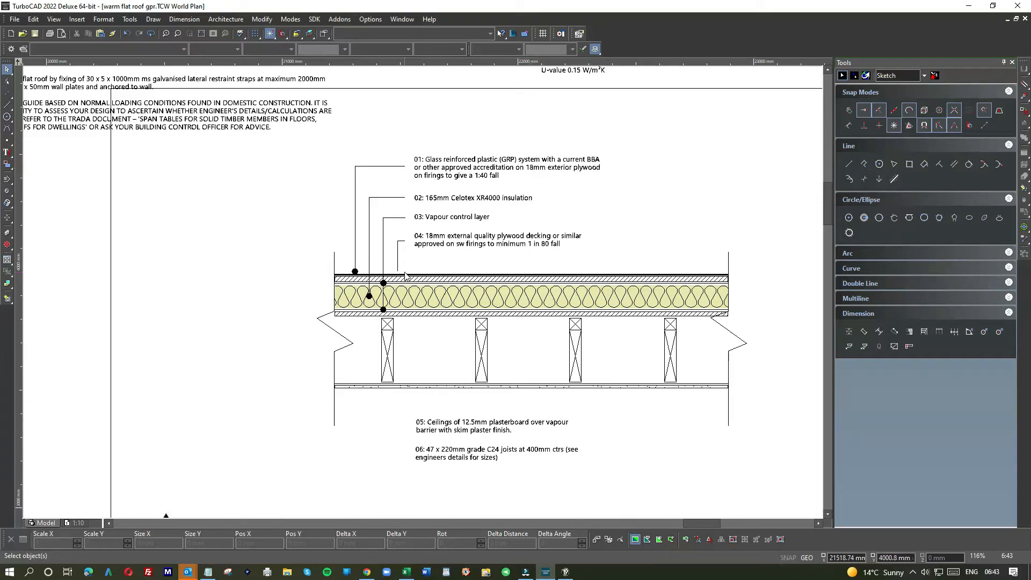
scroll(401, 266, up, 2)
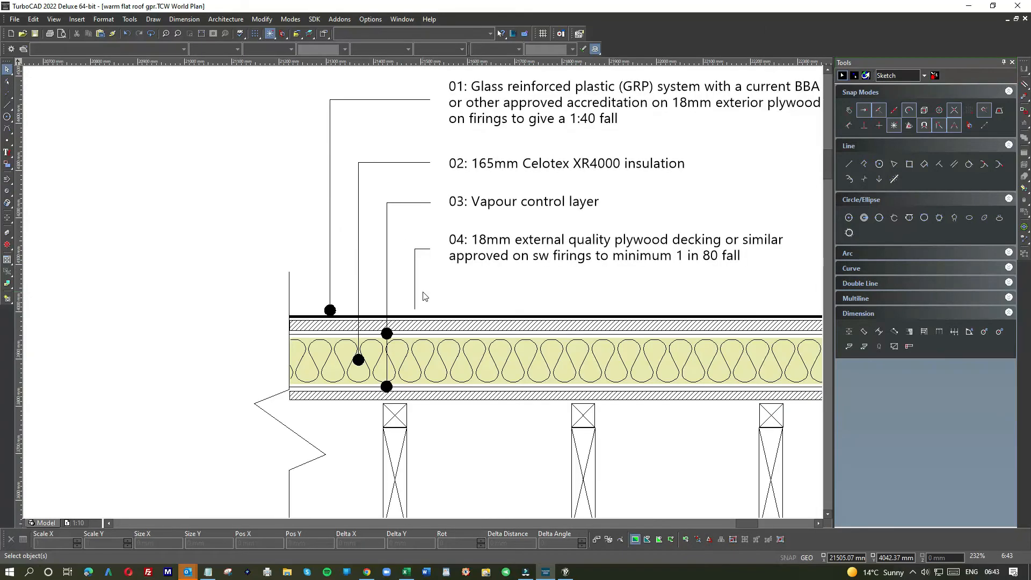
click(414, 290)
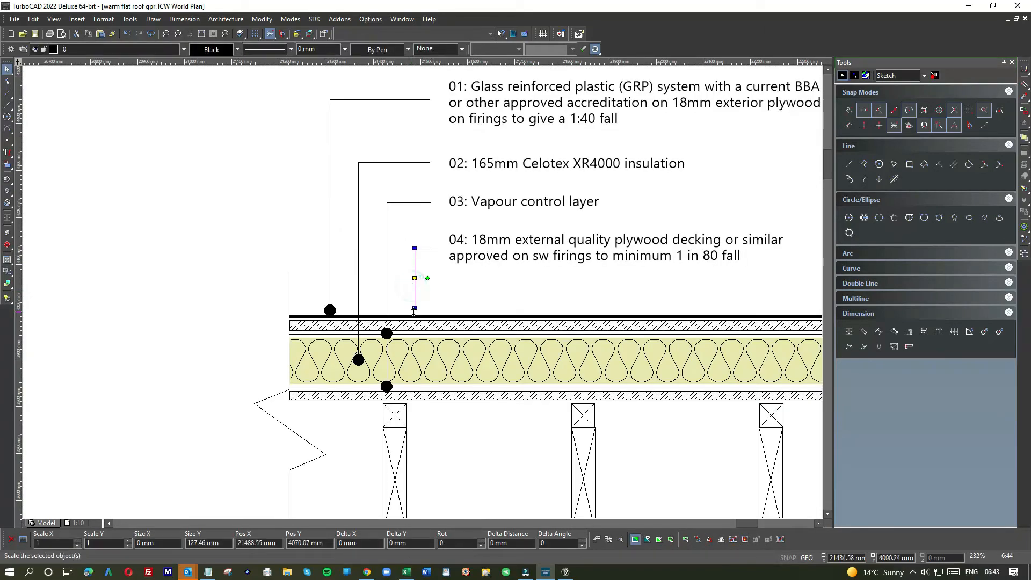
click(414, 395)
click(446, 425)
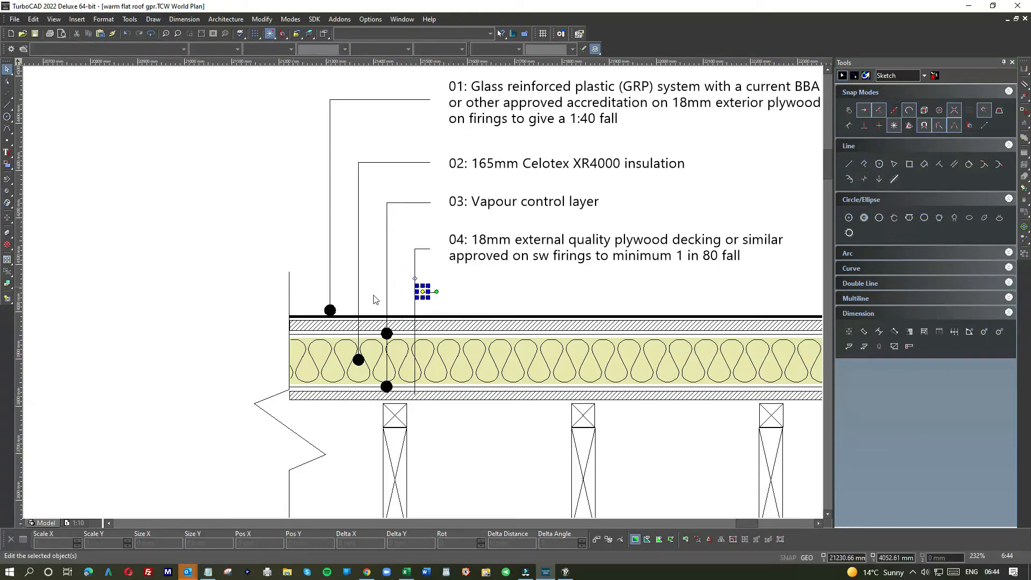
Step: Move the pasted solid dot onto the lower end of note 04's vertical leader in the plywood deck
click(422, 291)
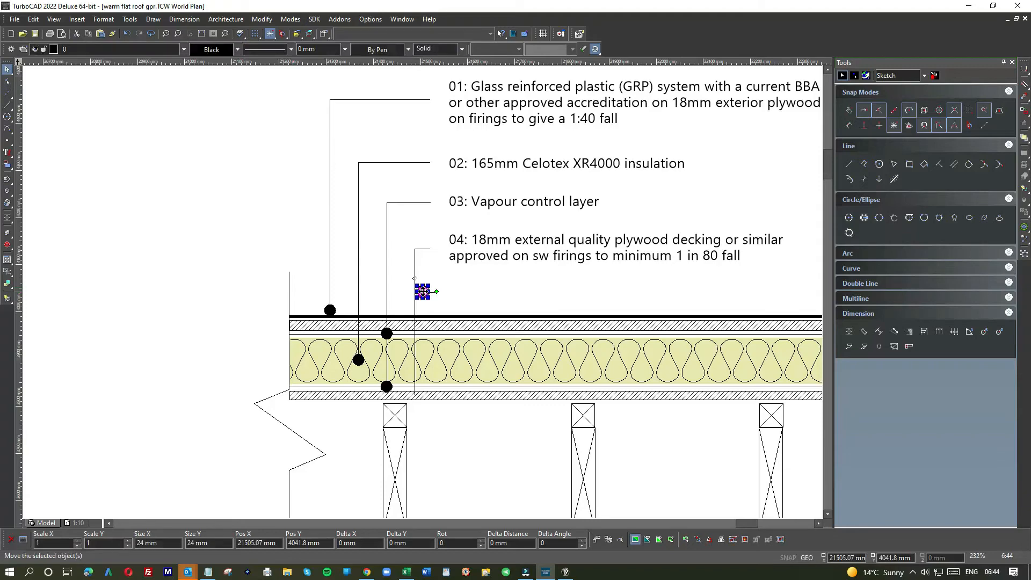
click(415, 396)
scroll(419, 413, up, 5)
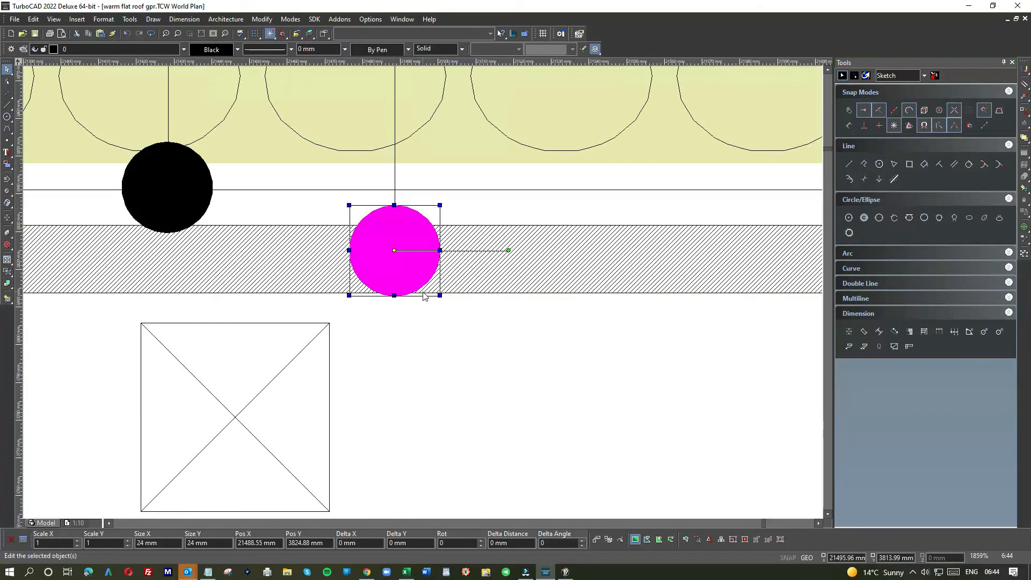
Step: Draw a vertical line in line with note 04's leader, running down through the ceiling to just beside notes 05 and 06
click(515, 326)
scroll(410, 243, down, 5)
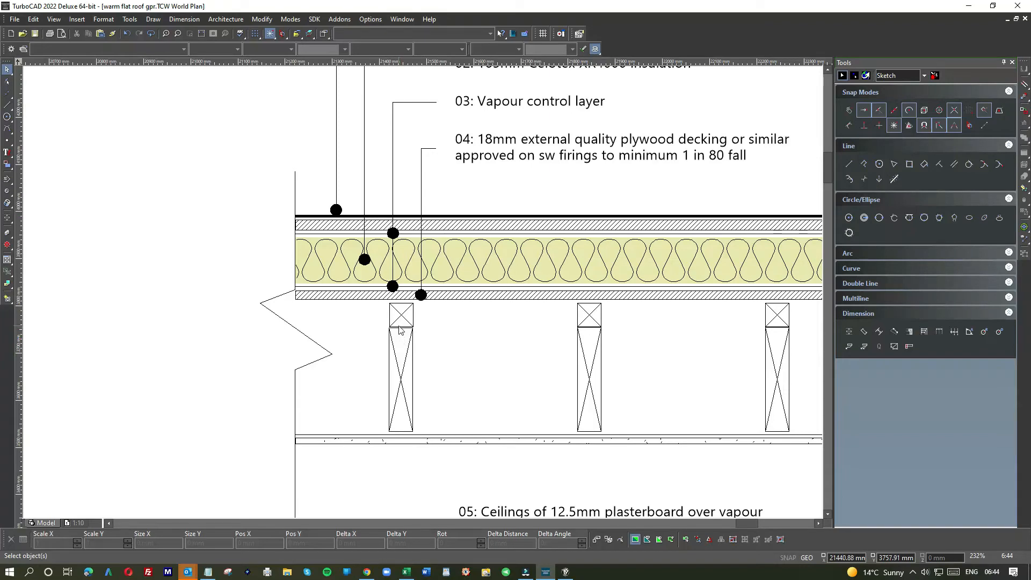
scroll(403, 345, down, 2)
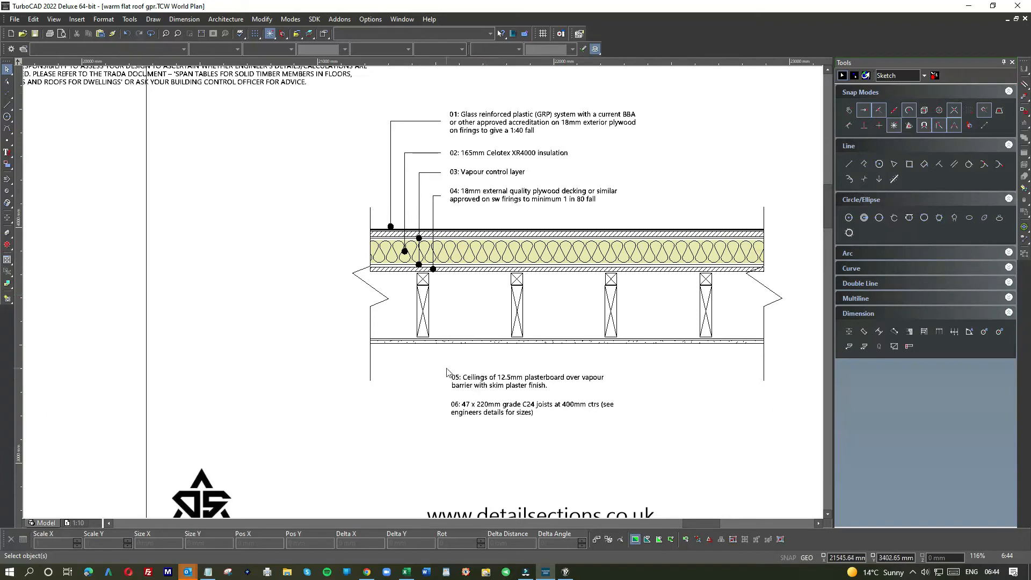
click(7, 104)
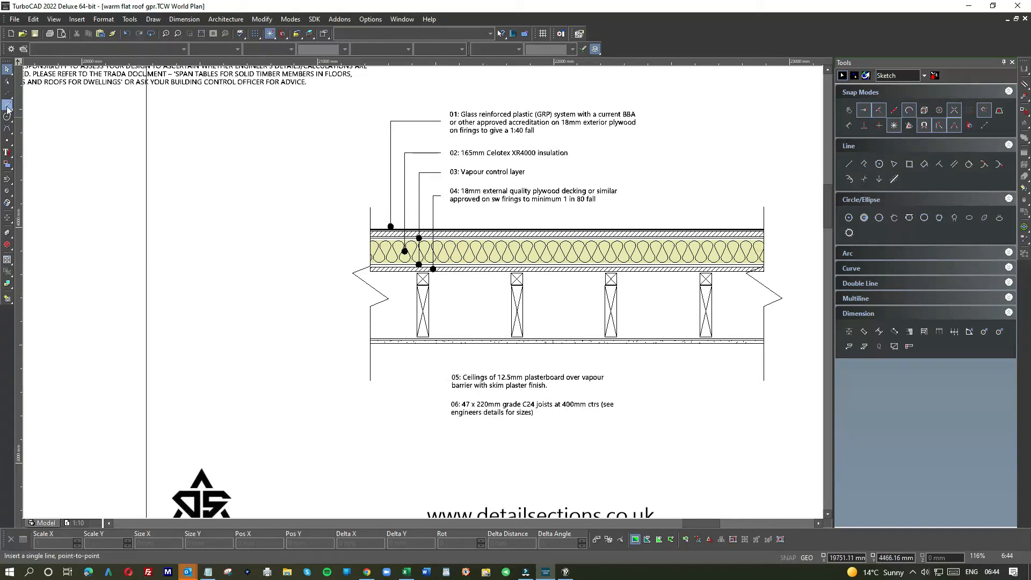
click(433, 214)
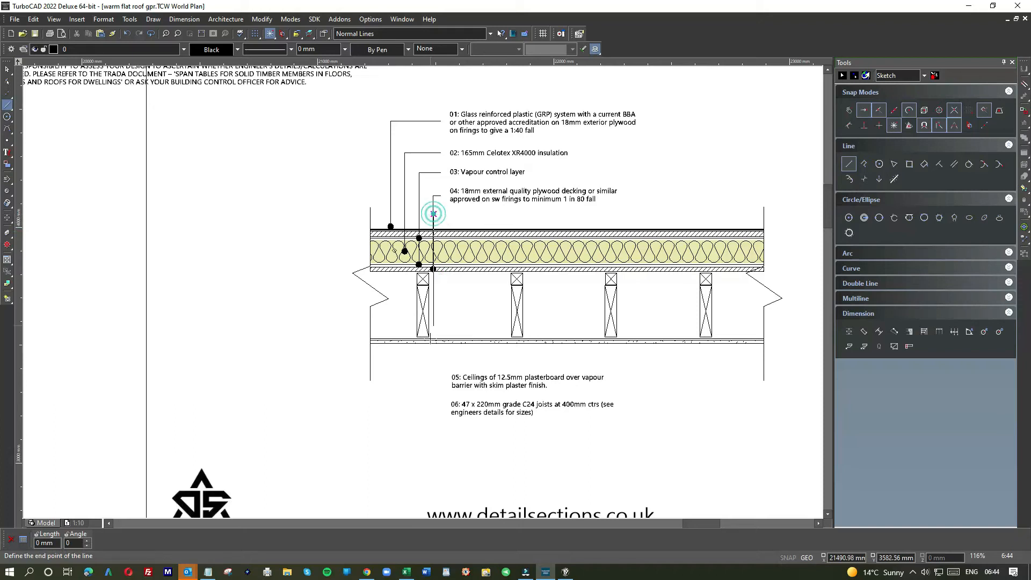
click(431, 393)
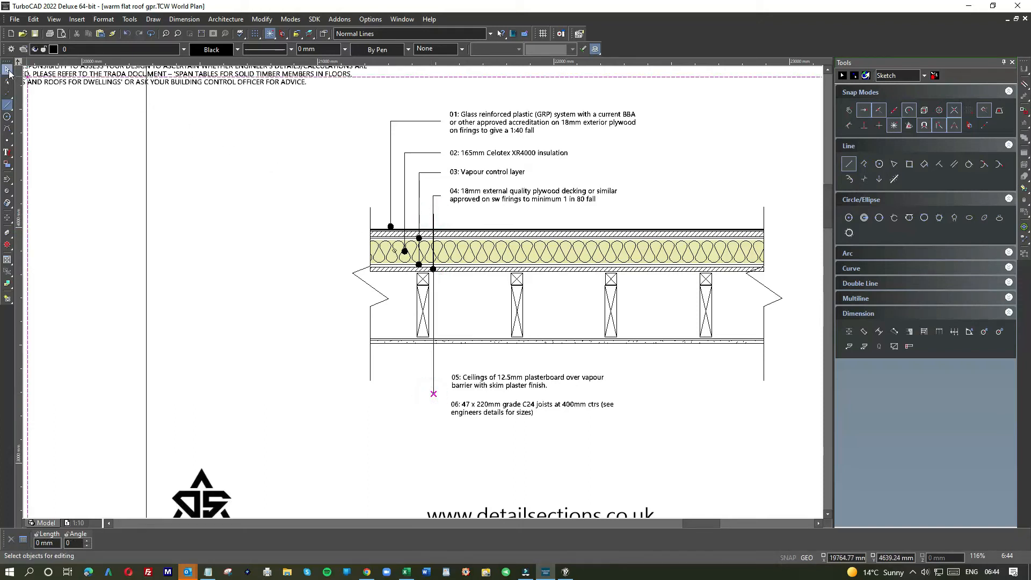
Step: Shorten the new vertical line from its upper end to a stub about 41 mm long beside note 05
key(Escape)
click(434, 304)
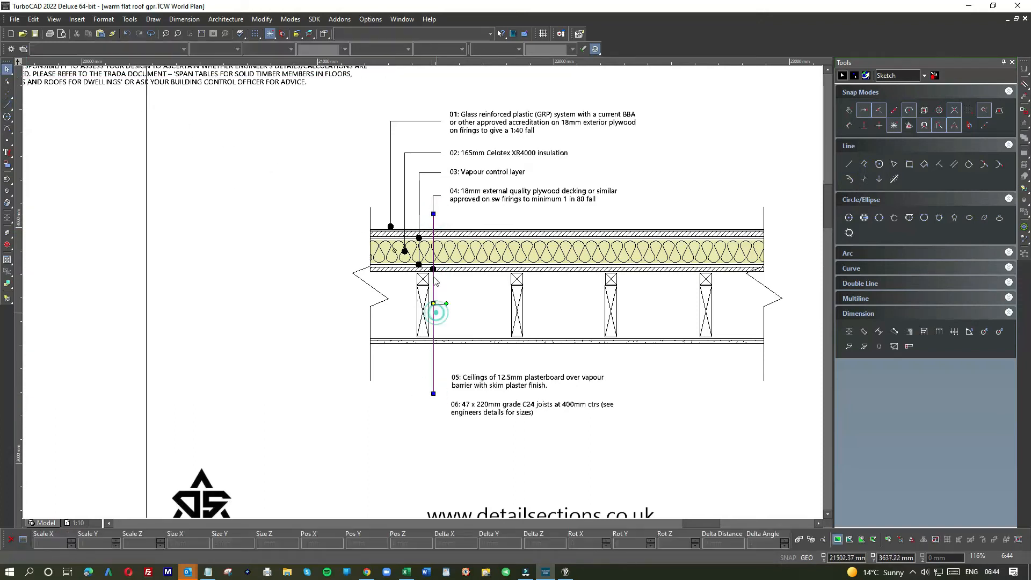
click(433, 213)
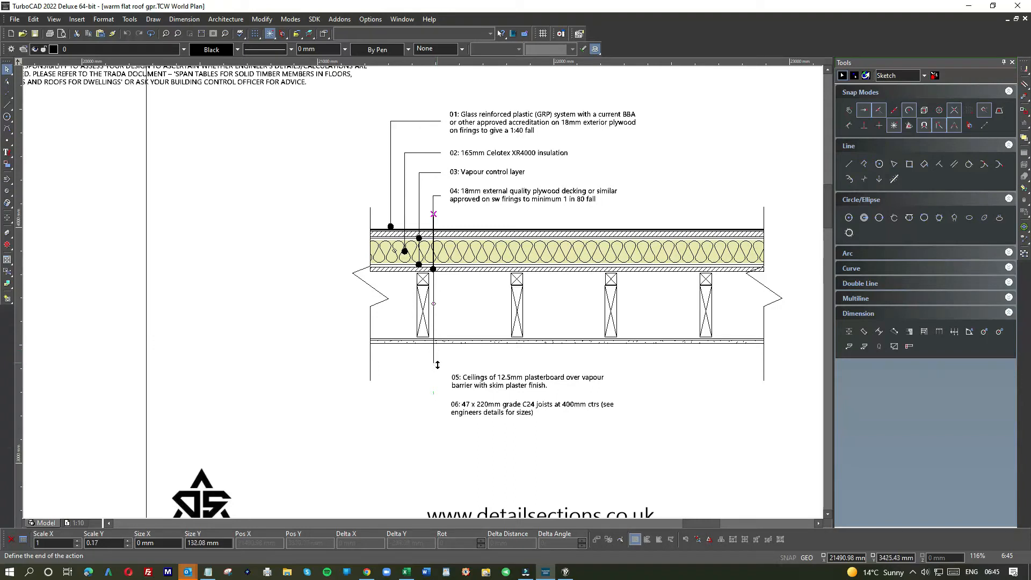
click(439, 384)
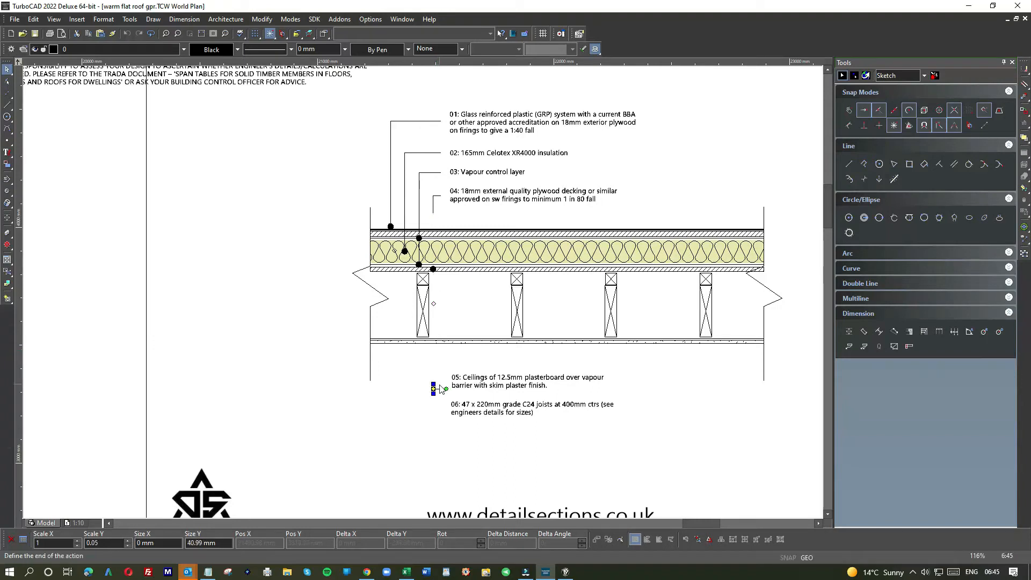
click(397, 373)
Step: Draw a horizontal leader line from beside note 05 back to the vertical stub
click(7, 105)
scroll(430, 375, up, 1)
click(497, 320)
click(438, 321)
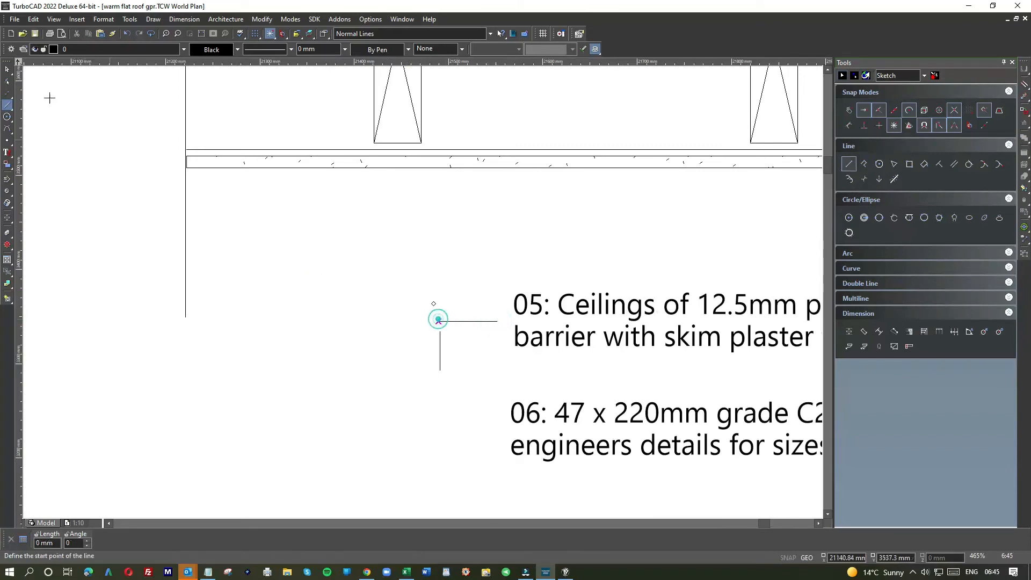
Step: Extend the stub's upper end into the plasterboard ceiling below the joists, making the vertical line about 221 mm long
click(8, 70)
click(440, 339)
drag(441, 332, 443, 162)
scroll(423, 295, down, 3)
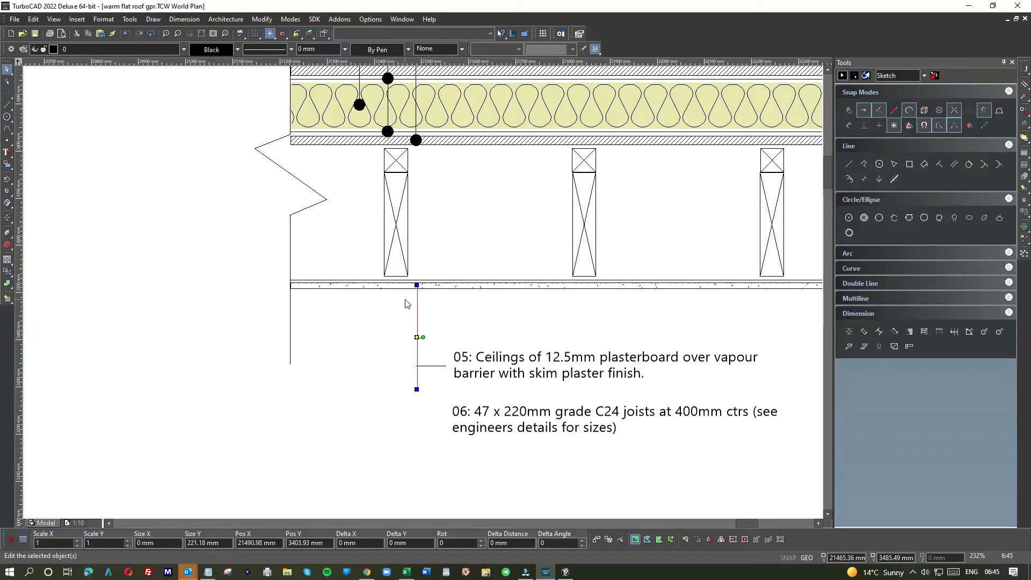
scroll(424, 293, up, 6)
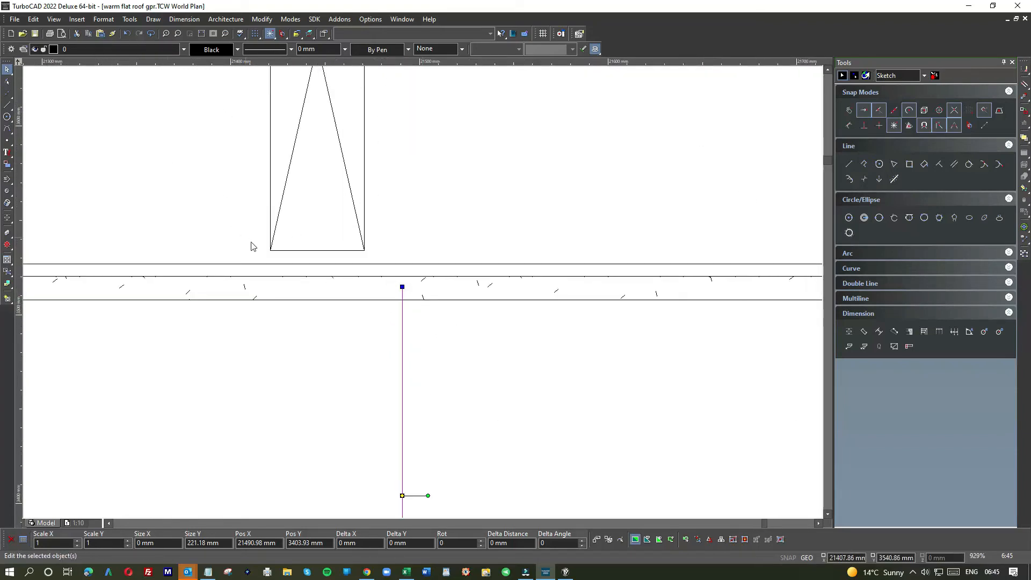
scroll(424, 295, down, 6)
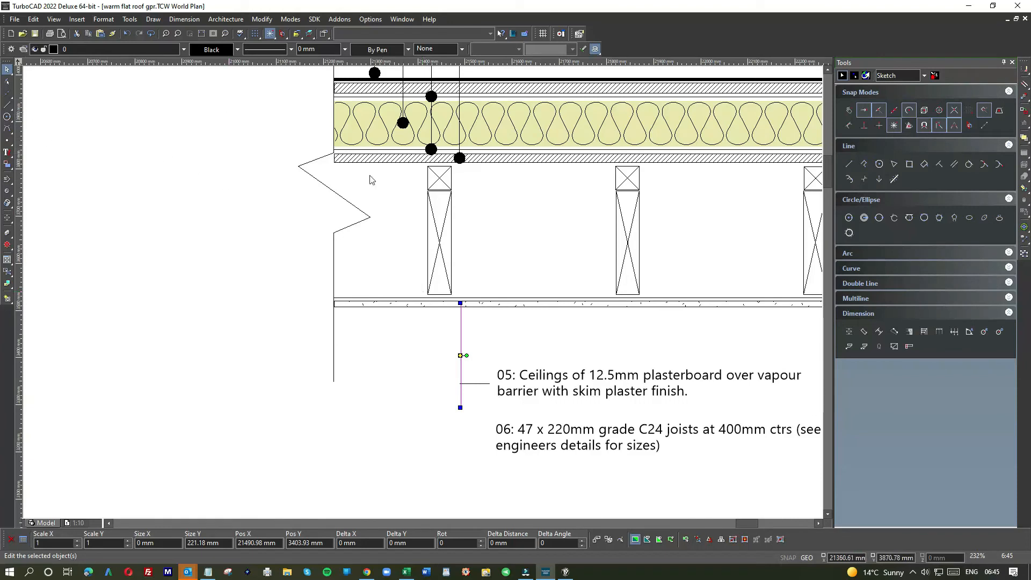
Step: Paste a solid dot and move it onto the upper end of note 05's vertical leader in the plasterboard
key(ctrl+v)
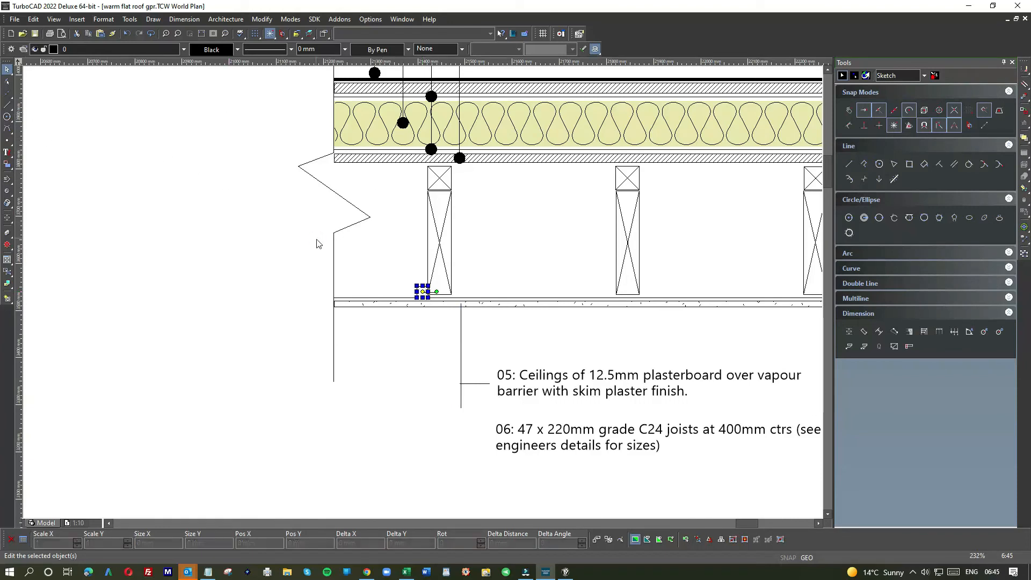
drag(422, 292, 460, 303)
scroll(460, 303, up, 5)
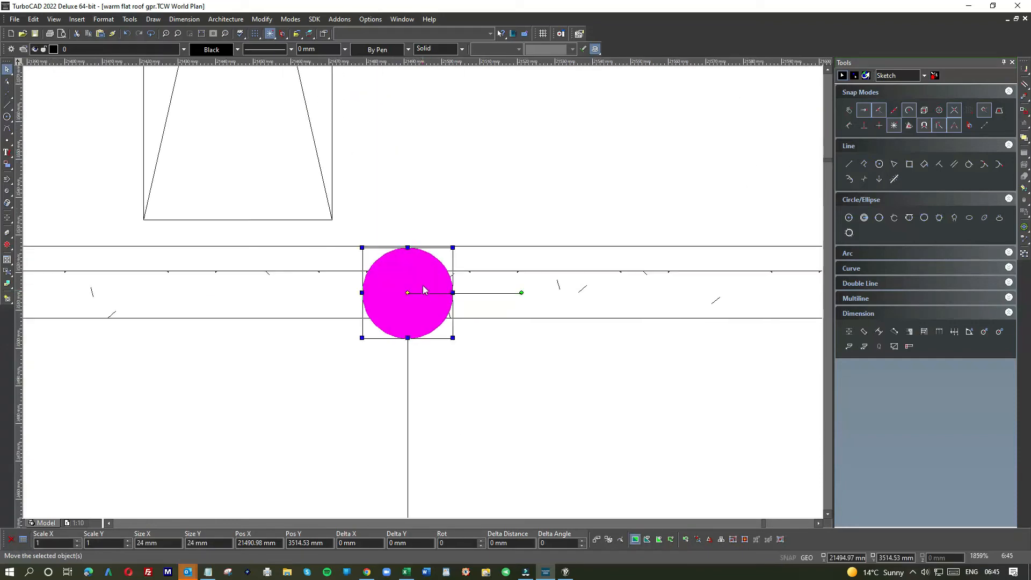
click(423, 275)
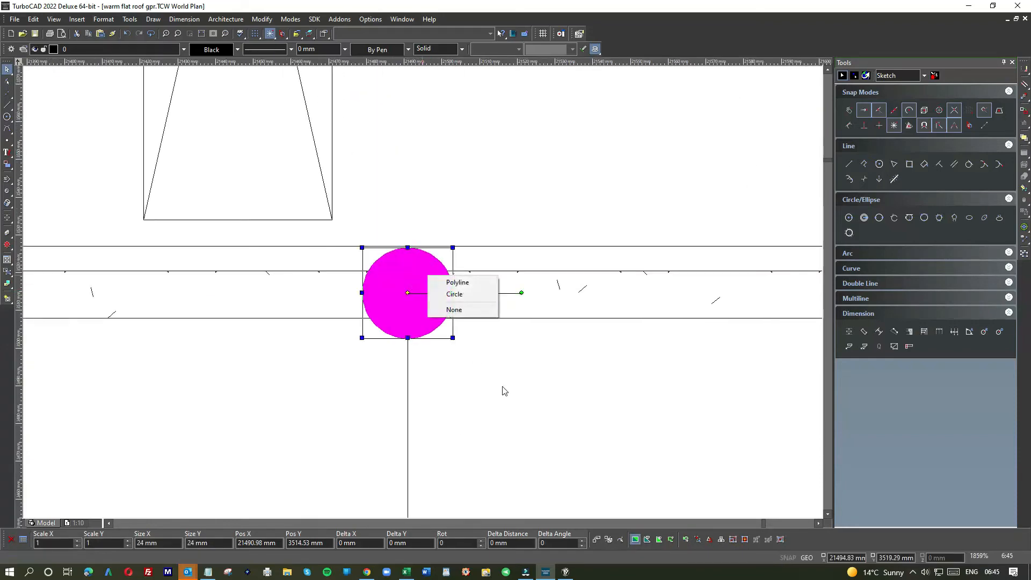
click(501, 386)
scroll(472, 375, down, 2)
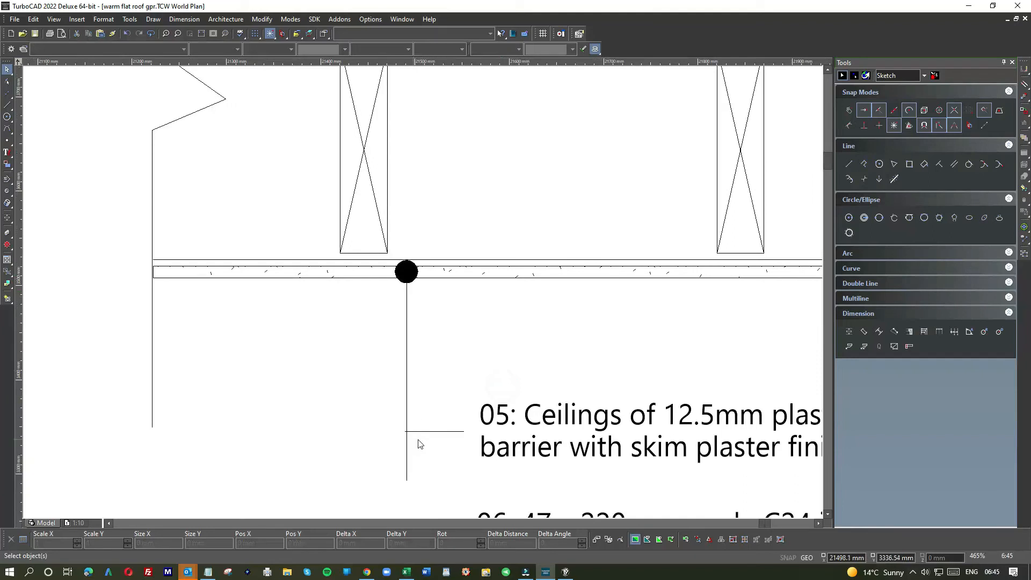
Step: Trim note 05's horizontal leader back to the vertical line, and shorten the vertical line's lower end to meet the horizontal
scroll(410, 444, up, 5)
click(429, 226)
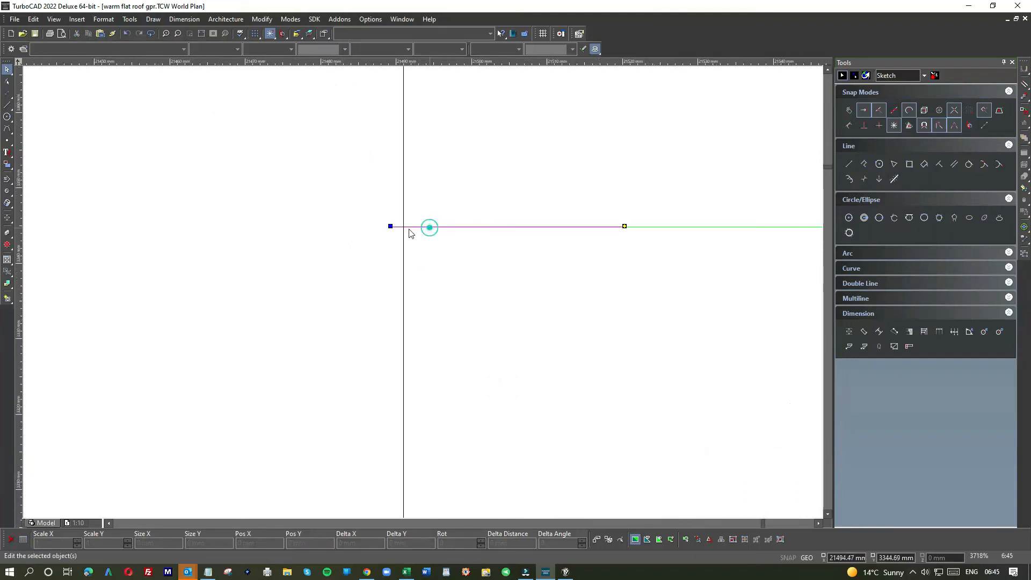
click(392, 226)
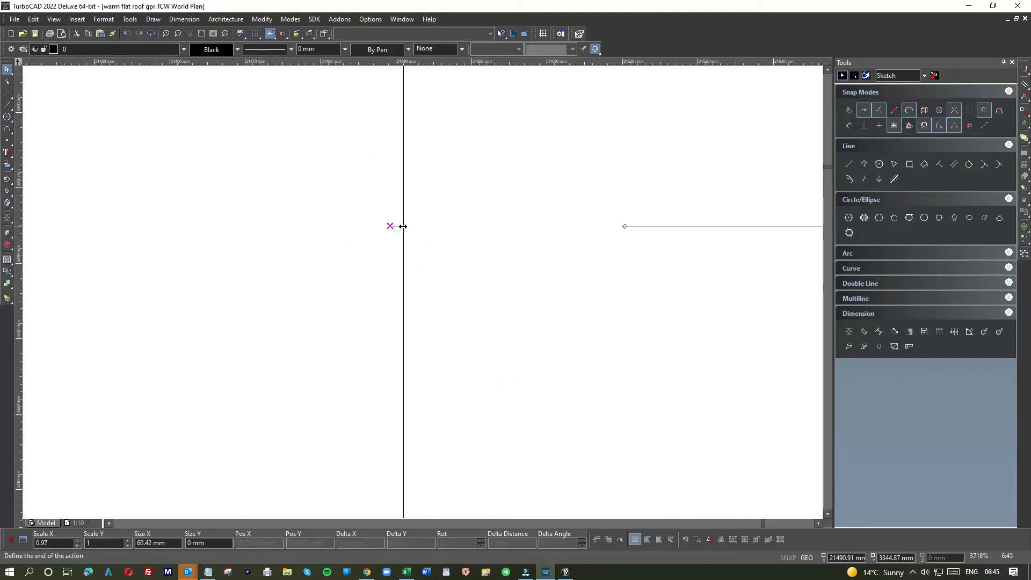
click(402, 226)
click(404, 261)
scroll(405, 260, down, 2)
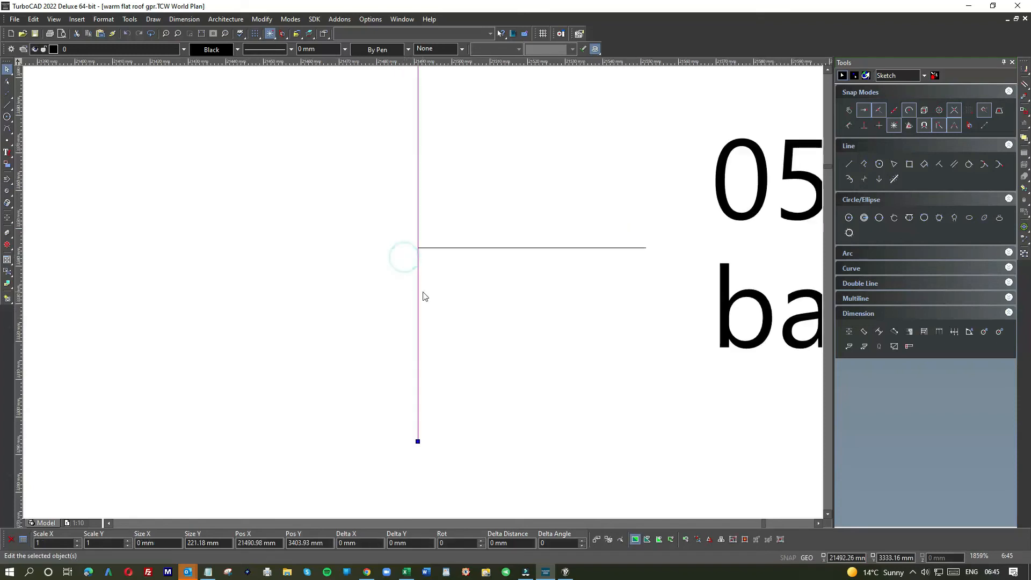
click(418, 247)
Step: Remove the tiny overhang at the corner of note 05's leader by adjusting the horizontal line's end to the vertical
scroll(420, 247, up, 5)
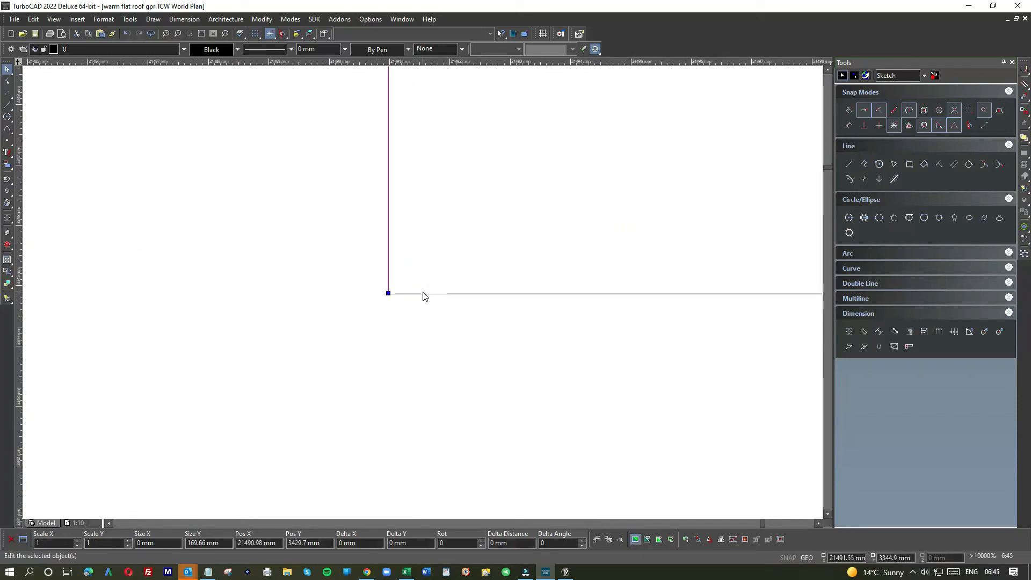
click(416, 293)
click(384, 293)
click(384, 294)
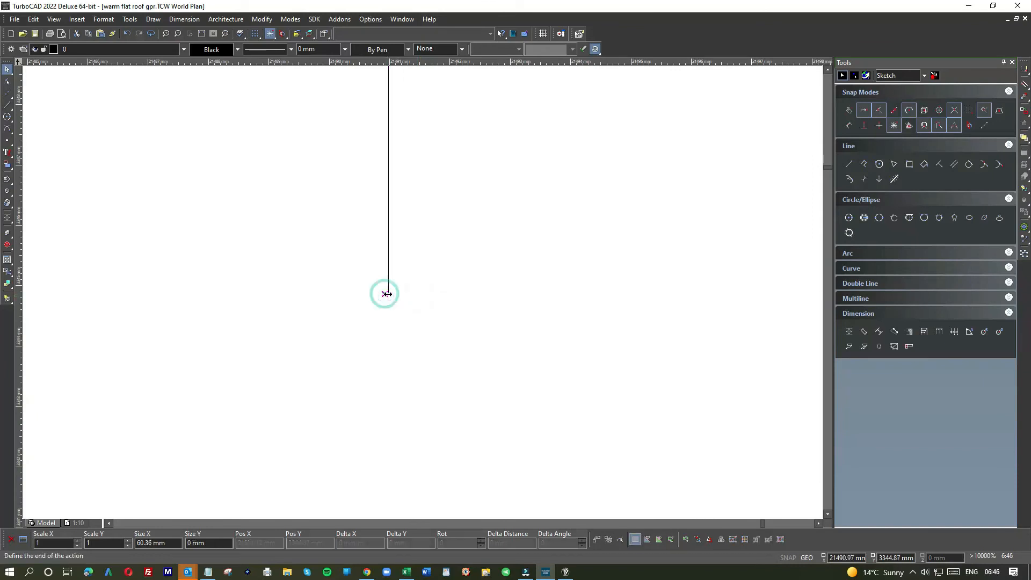
click(413, 325)
scroll(422, 295, down, 10)
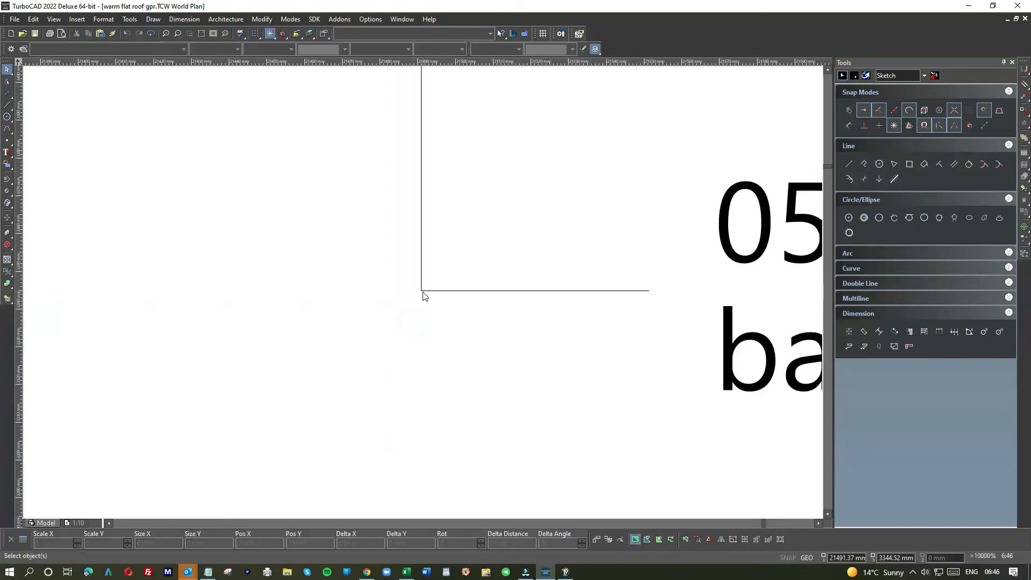
scroll(424, 296, down, 3)
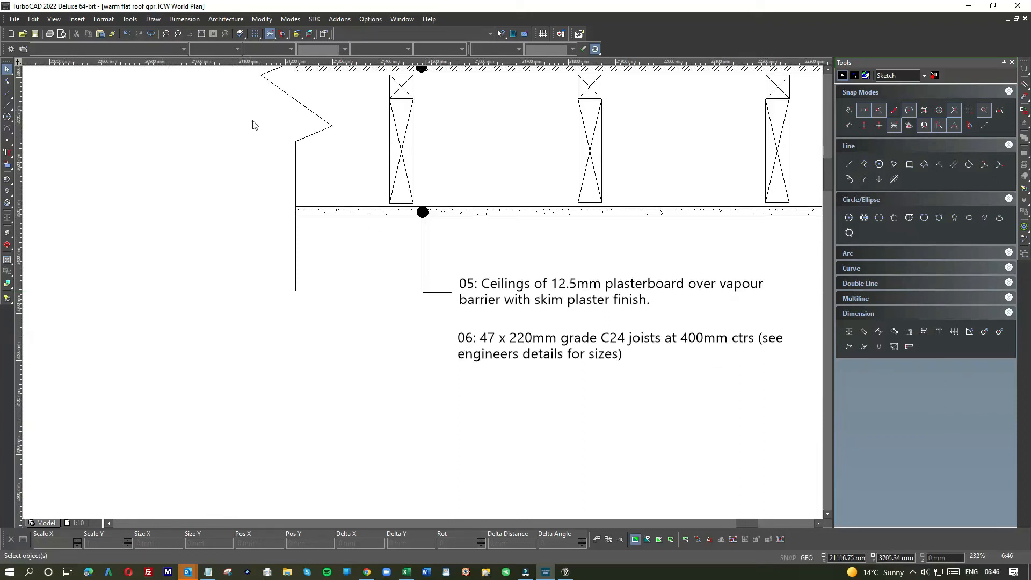
Step: Draw note 06's leader from the lower part of the first joist straight down, with a horizontal line across to the note
click(7, 108)
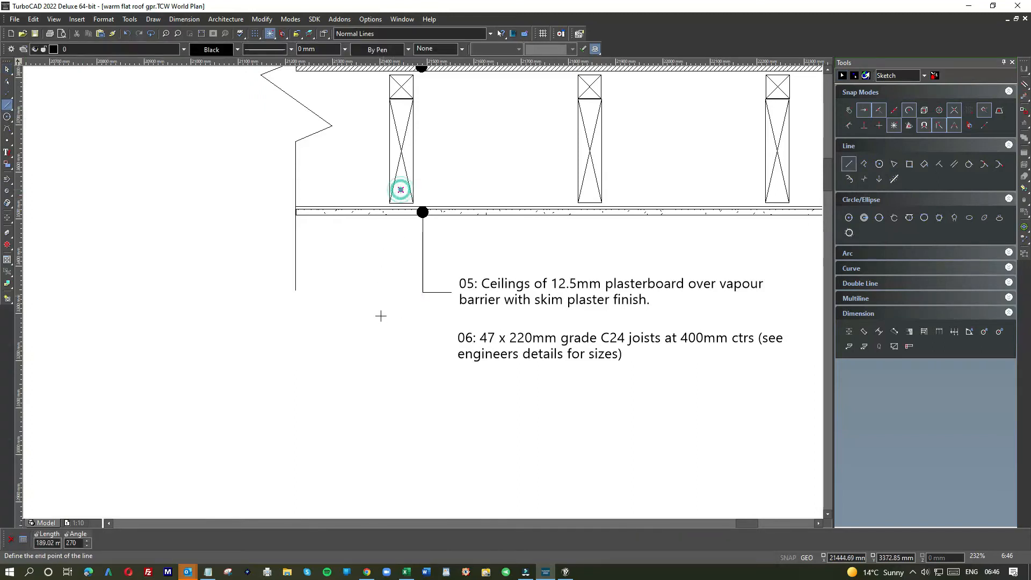
click(390, 345)
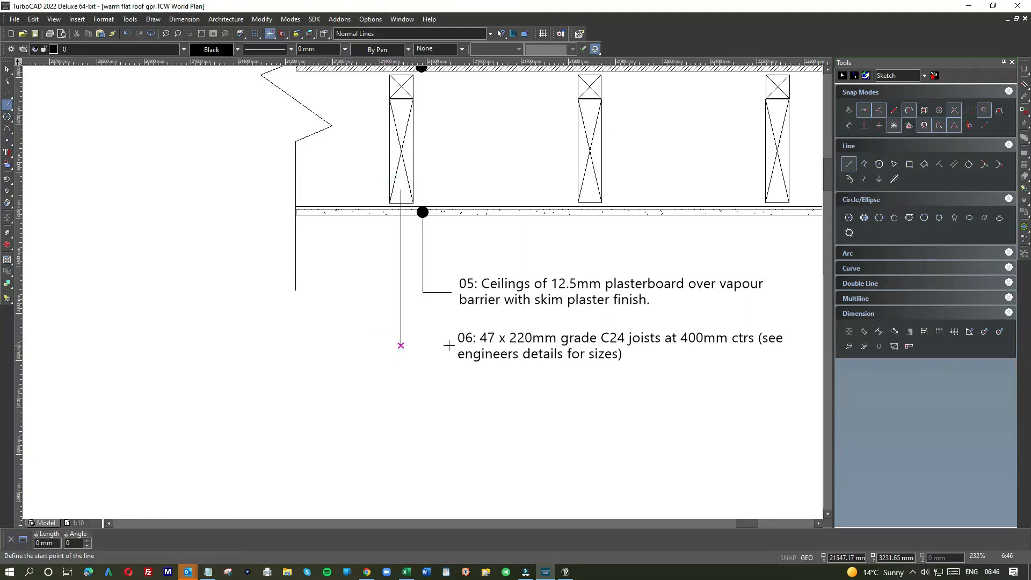
click(400, 345)
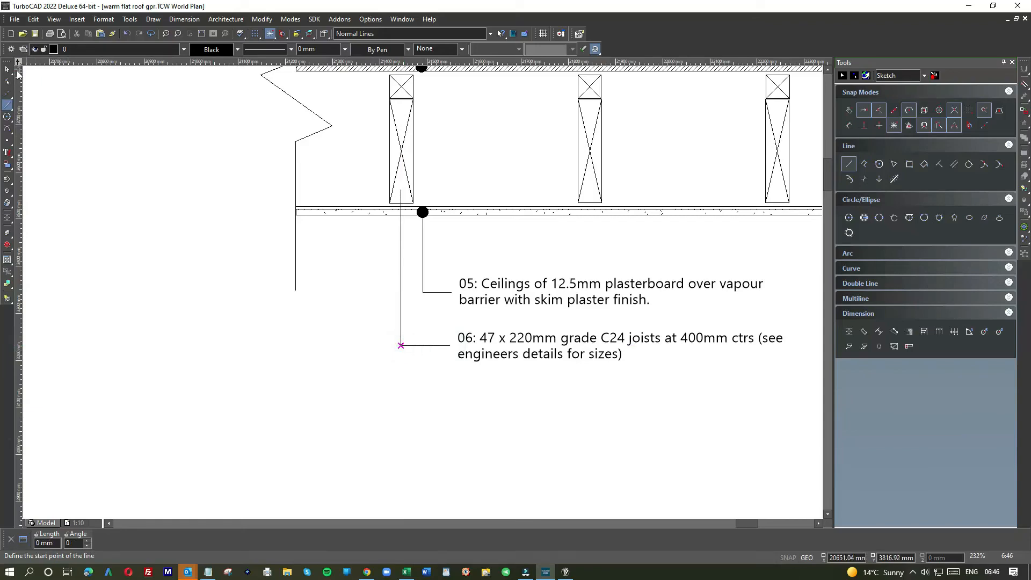
key(Escape)
Step: Paste a solid dot and centre it on the upper end of note 06's leader inside the first joist
scroll(388, 357, up, 3)
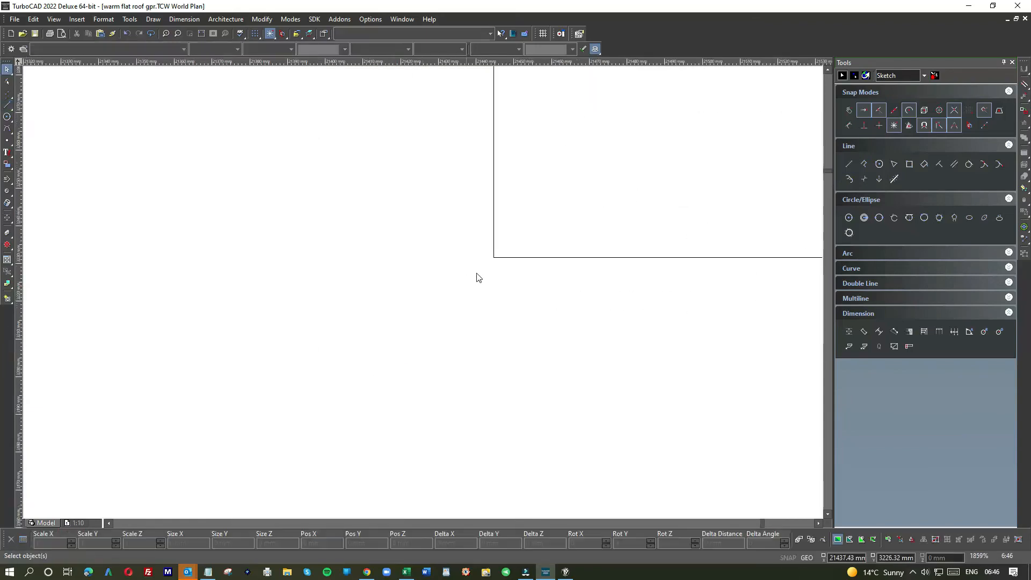
scroll(517, 260, down, 3)
scroll(433, 162, up, 2)
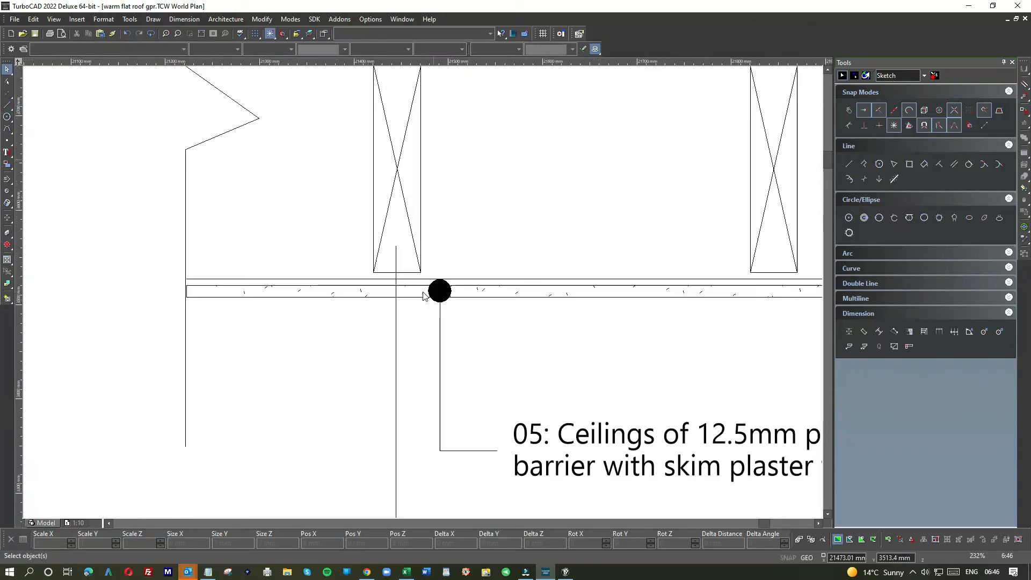
drag(426, 258, 512, 342)
click(510, 343)
click(285, 376)
key(ctrl+v)
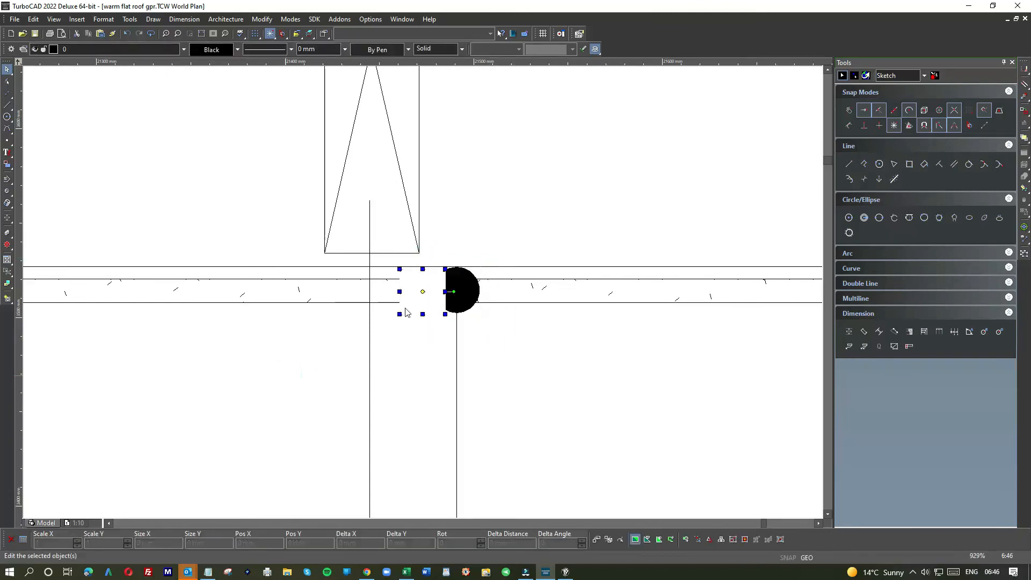
click(414, 291)
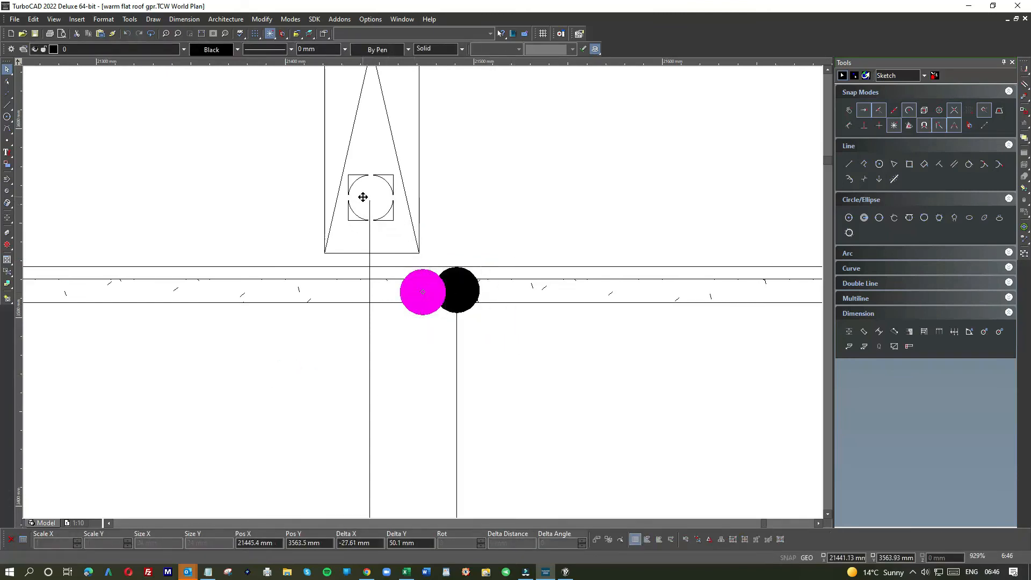
click(362, 197)
click(480, 217)
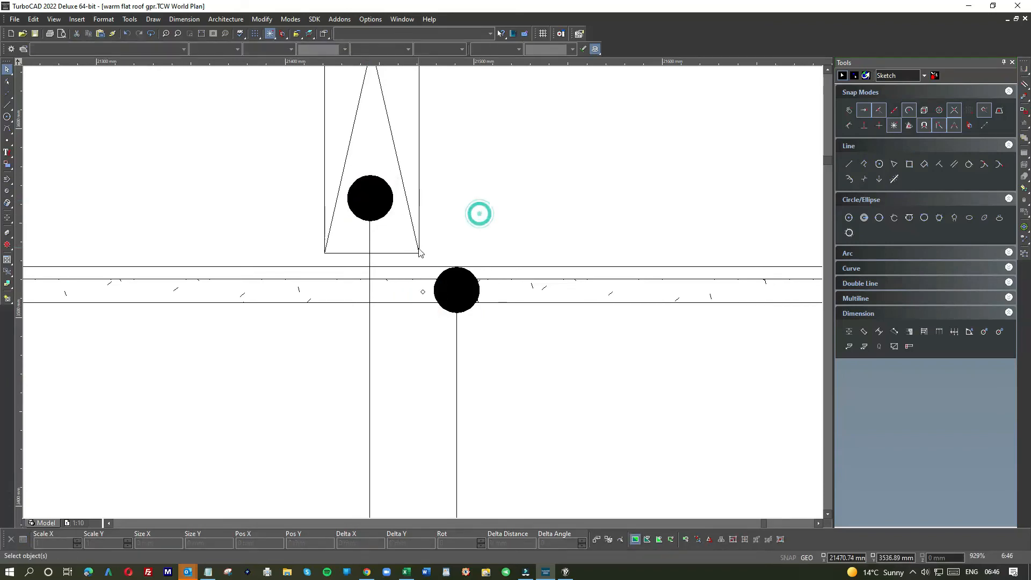
scroll(424, 300, down, 10)
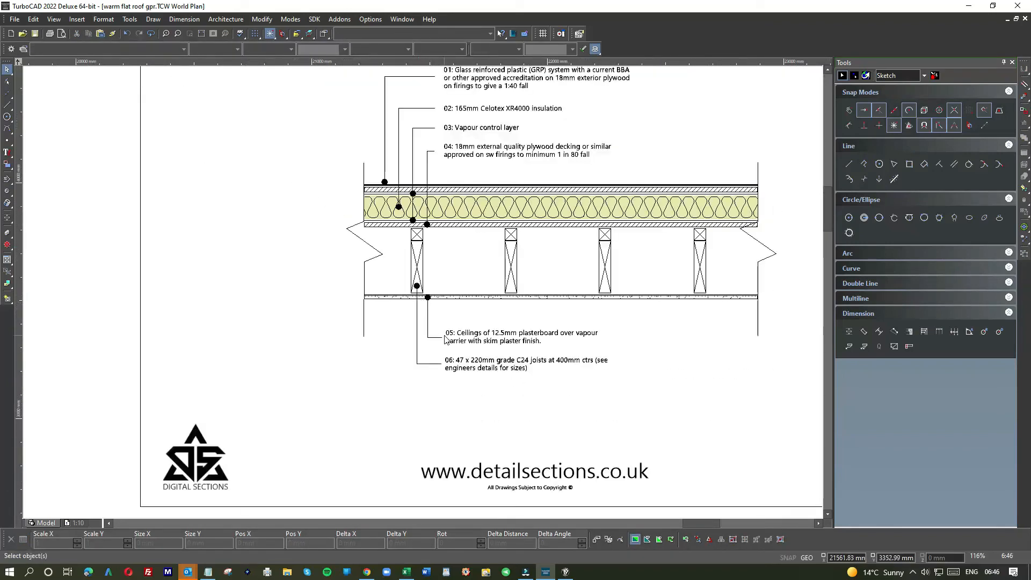
Step: Move the text block with notes 05 and 06 straight up by about 55 mm, closer to the ceiling
drag(406, 329, 500, 328)
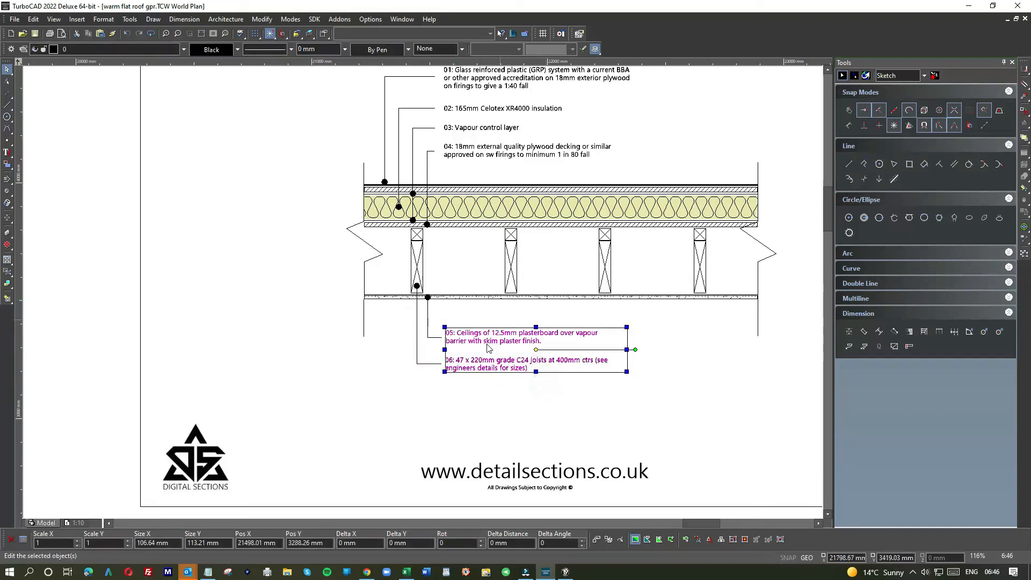
double_click(486, 332)
drag(487, 332, 486, 330)
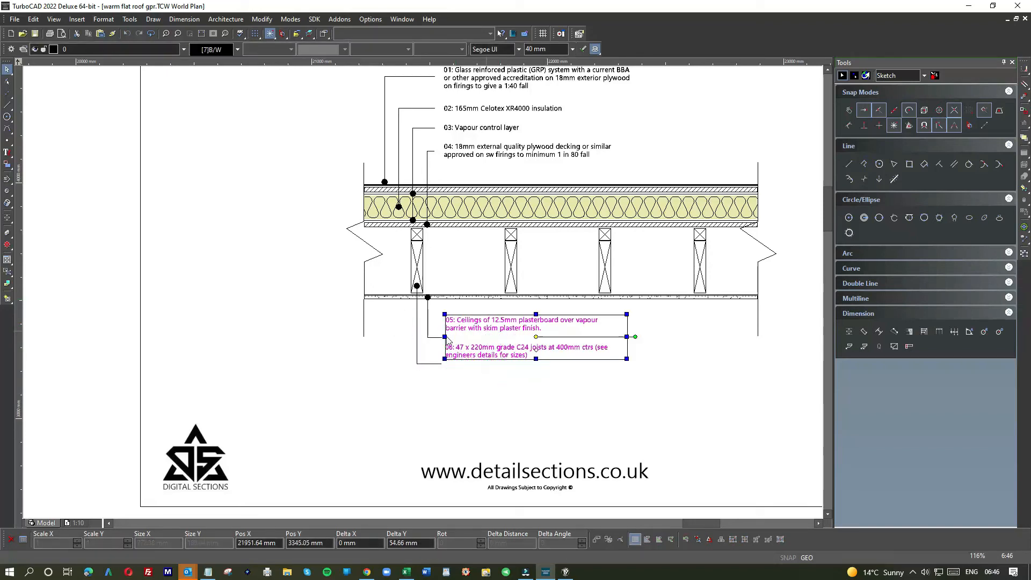
click(372, 330)
Step: Draw new horizontal leader lines for notes 05 and 06, running from beside each note's text to its vertical leader line
click(7, 105)
scroll(435, 328, up, 4)
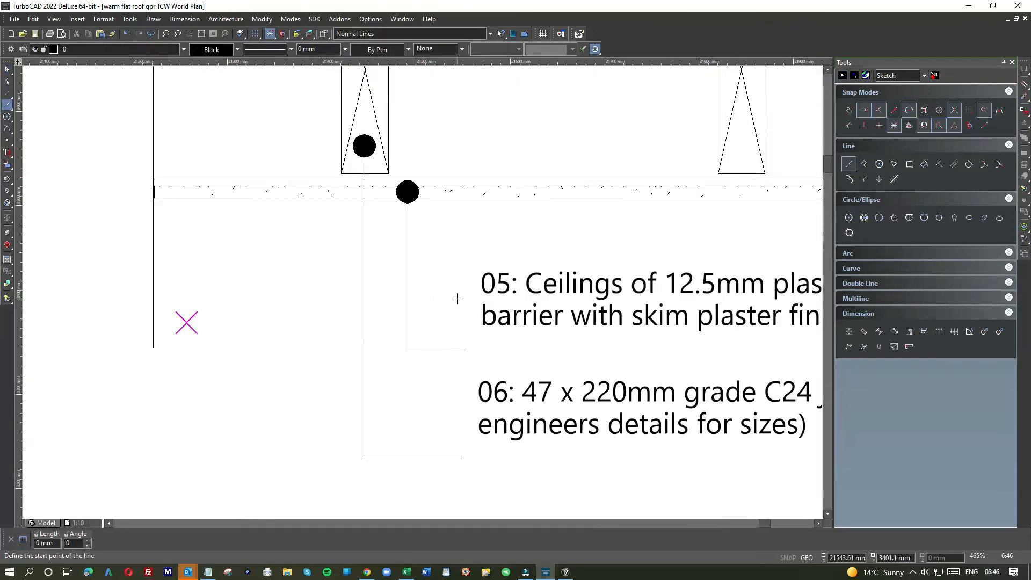
click(464, 295)
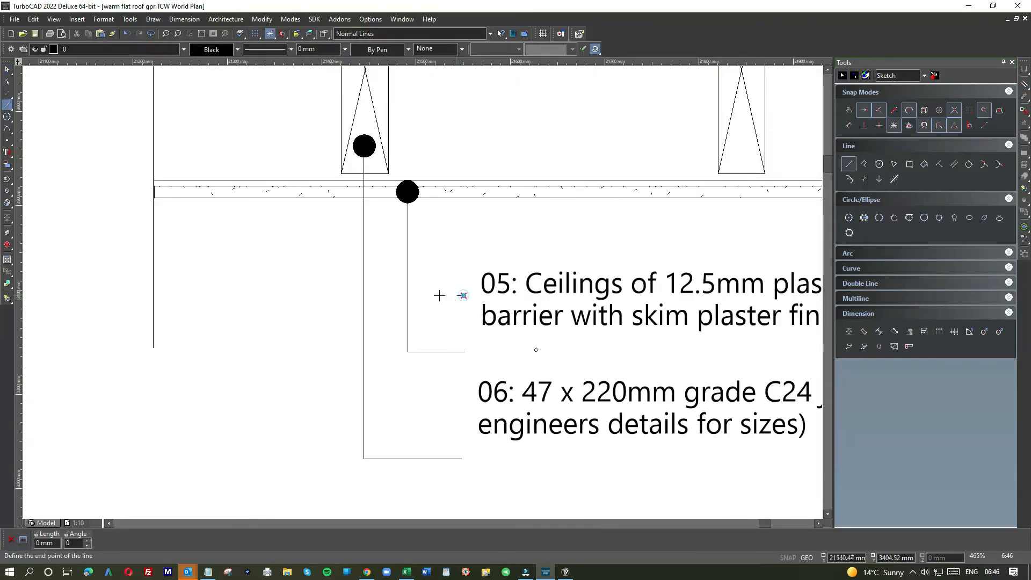
click(408, 296)
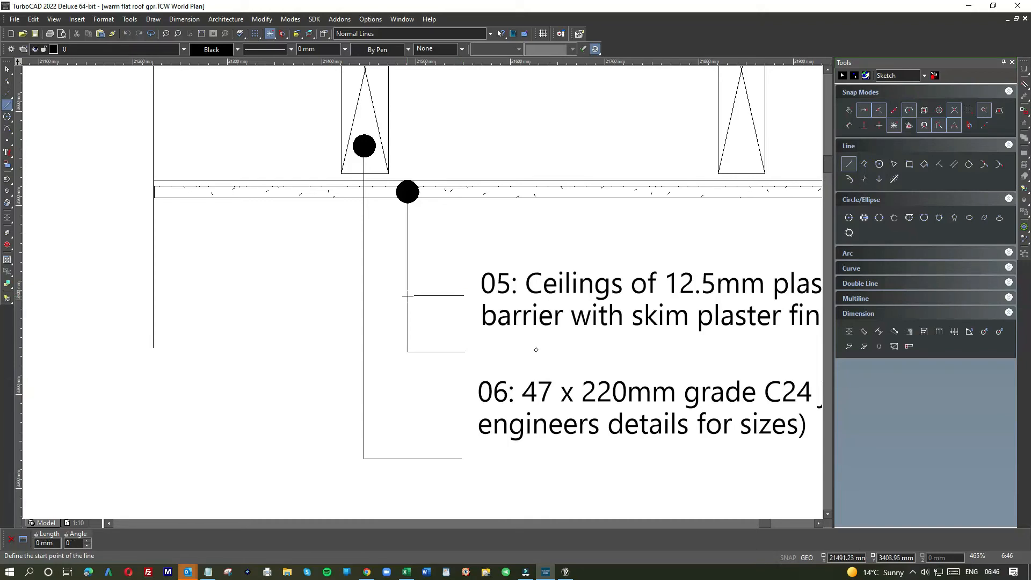
click(468, 412)
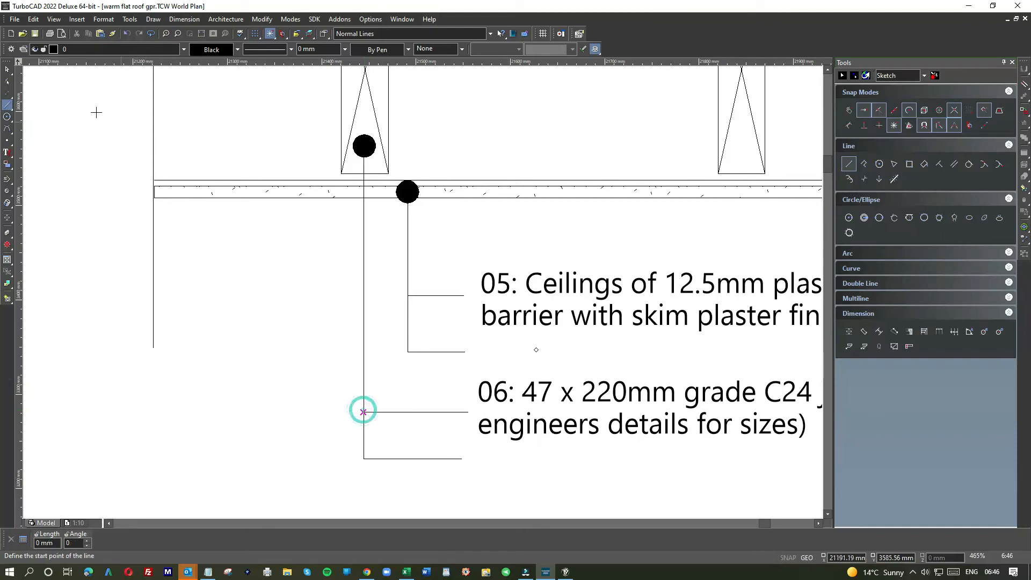
key(Escape)
Step: Delete the old lower horizontal leader lines of notes 05 and 06
click(437, 351)
key(Delete)
click(434, 459)
key(Delete)
Step: Shorten note 06's vertical leader to its new horizontal line and trim that line's small overhang at the corner
click(364, 376)
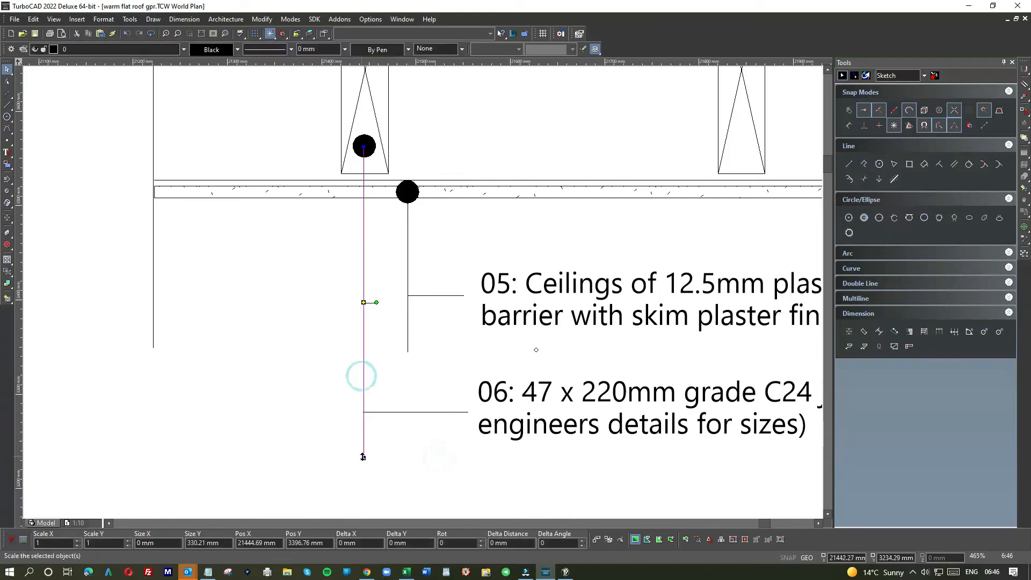
drag(363, 456, 364, 412)
scroll(424, 297, up, 5)
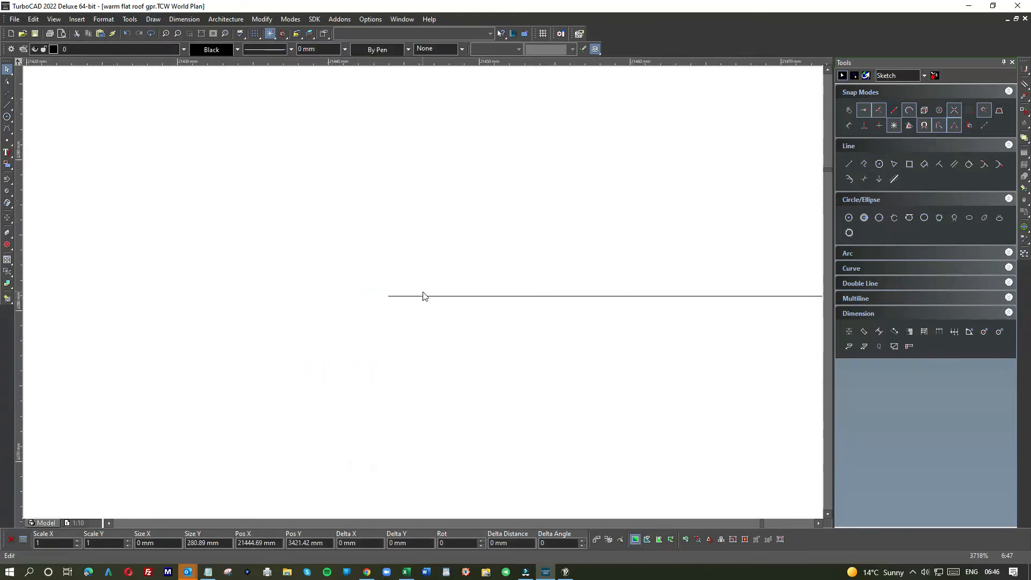
click(419, 295)
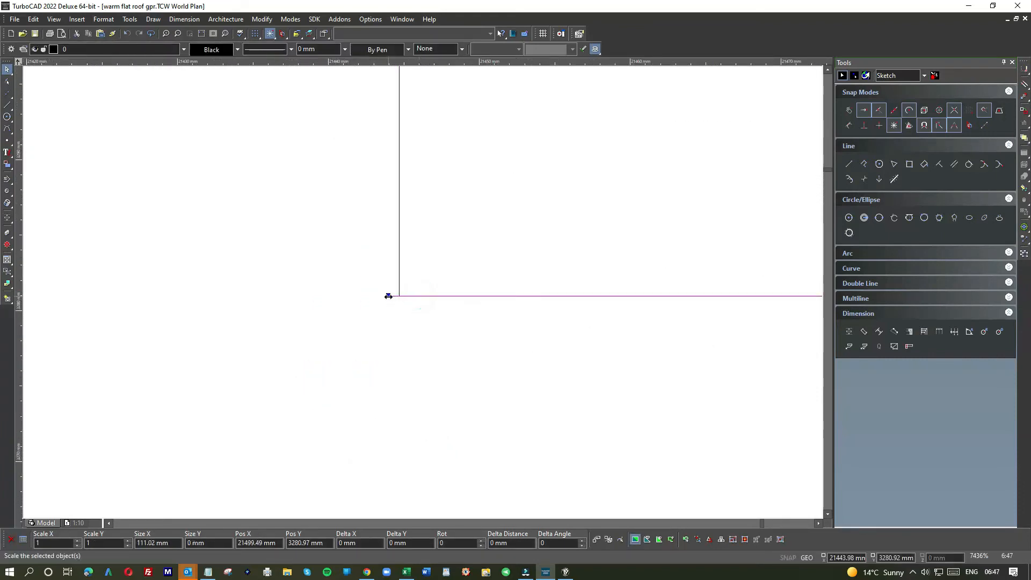
drag(388, 296, 399, 295)
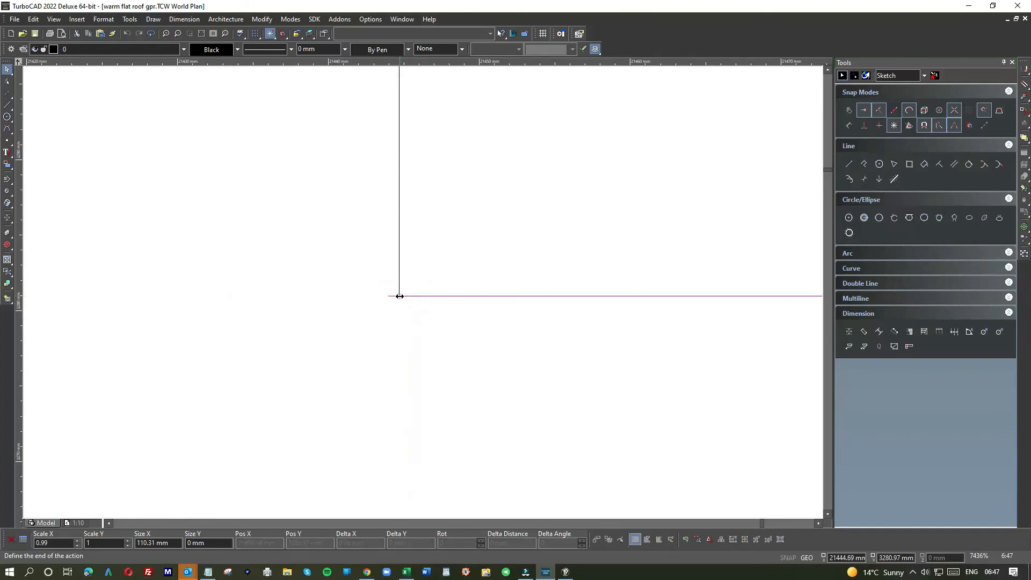
click(435, 325)
scroll(467, 223, down, 6)
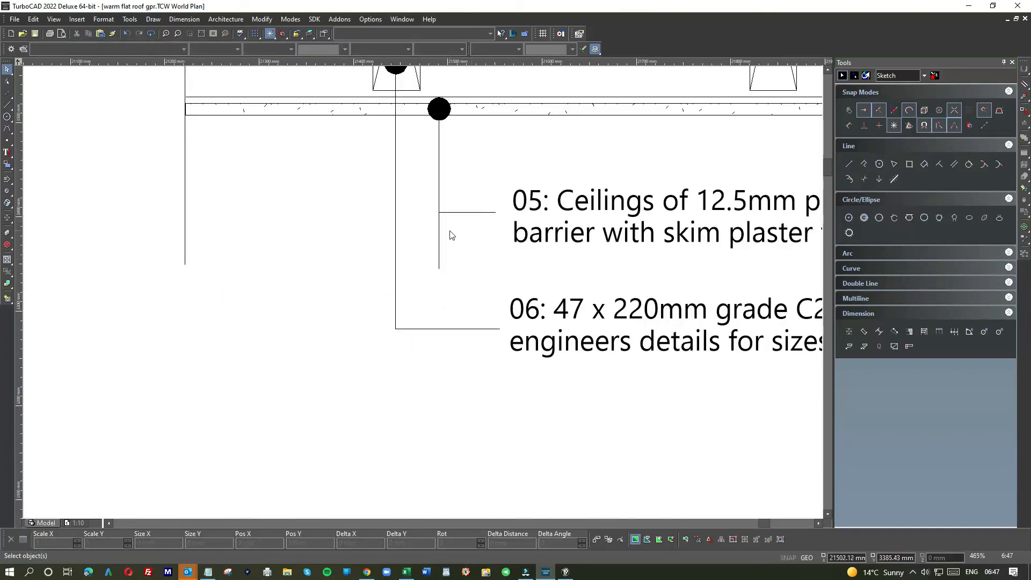
Step: Shorten note 05's vertical leader to its new horizontal line and extend that line's end to close the corner gap
click(438, 235)
click(438, 270)
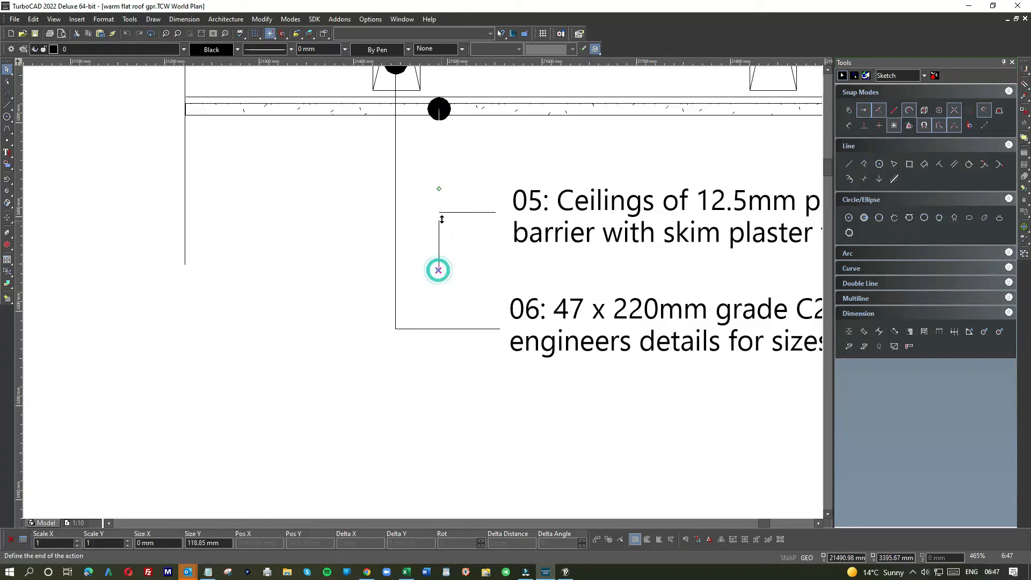
click(439, 213)
scroll(422, 294, up, 5)
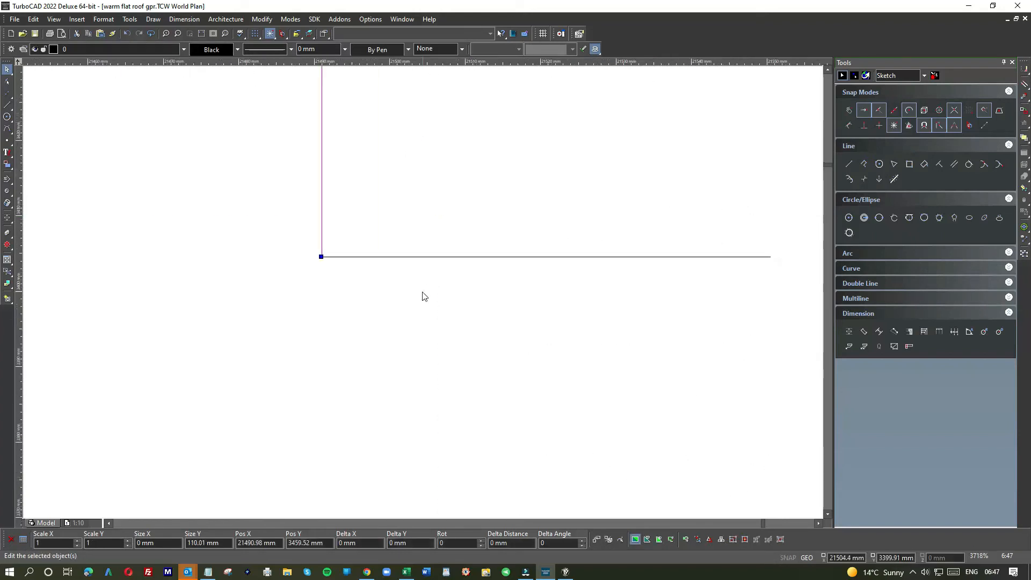
click(392, 290)
scroll(331, 265, up, 3)
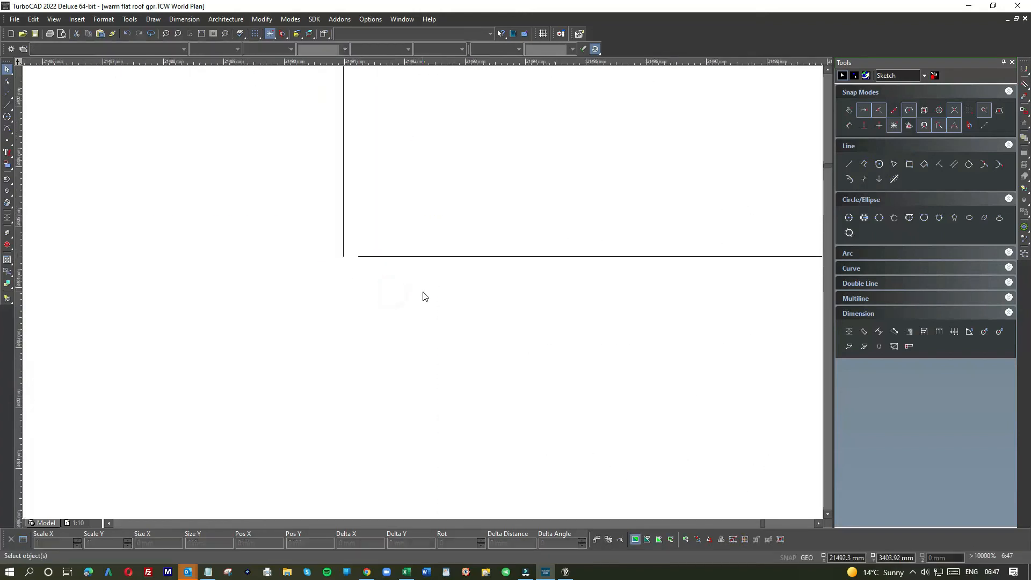
click(400, 260)
click(359, 256)
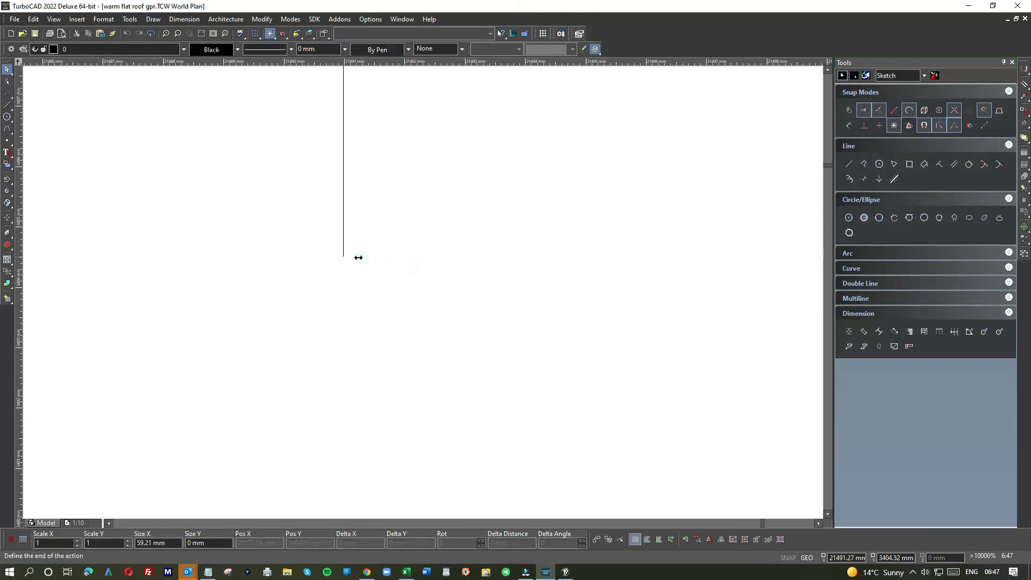
click(343, 257)
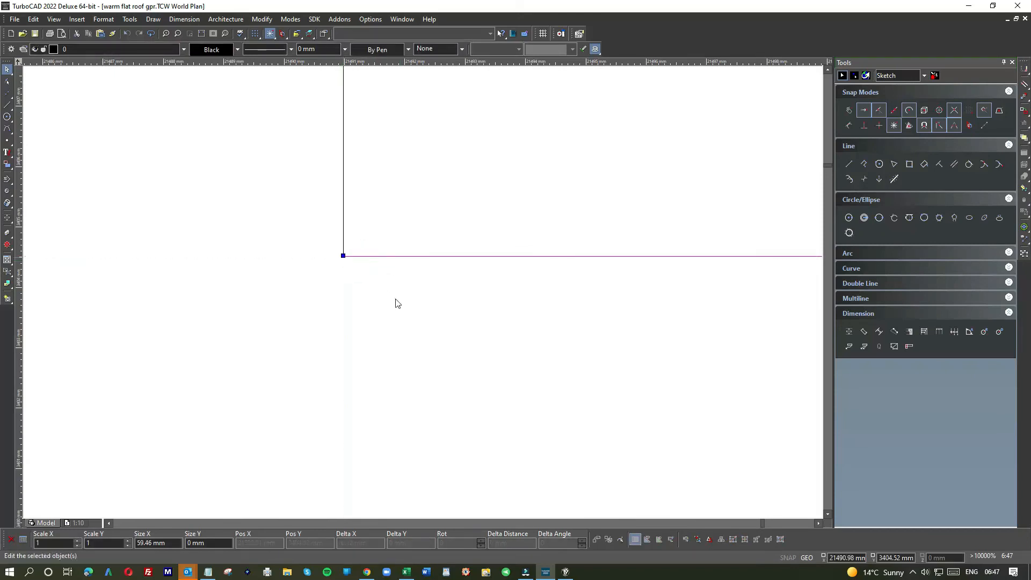
scroll(421, 295, down, 5)
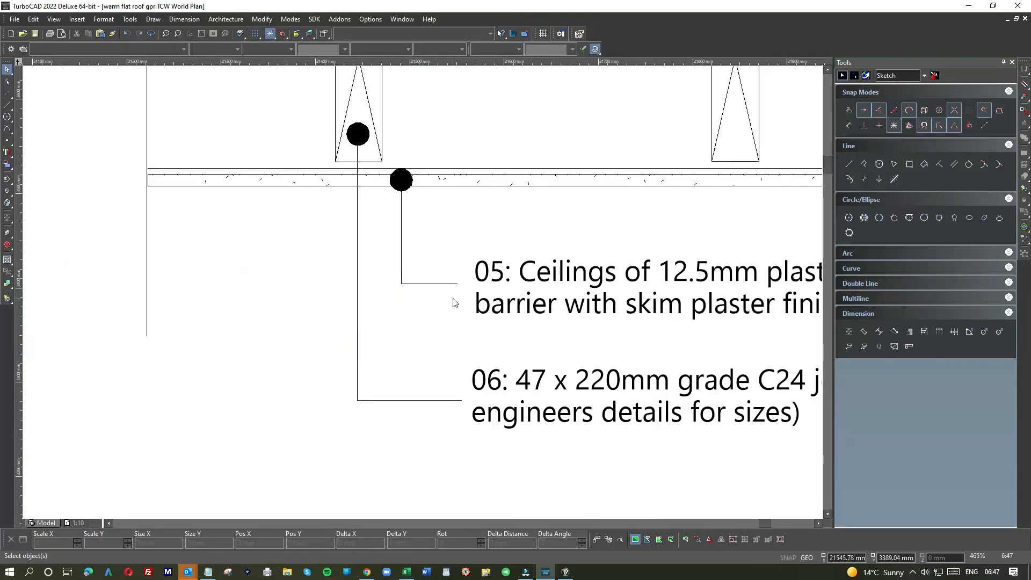
scroll(430, 297, down, 2)
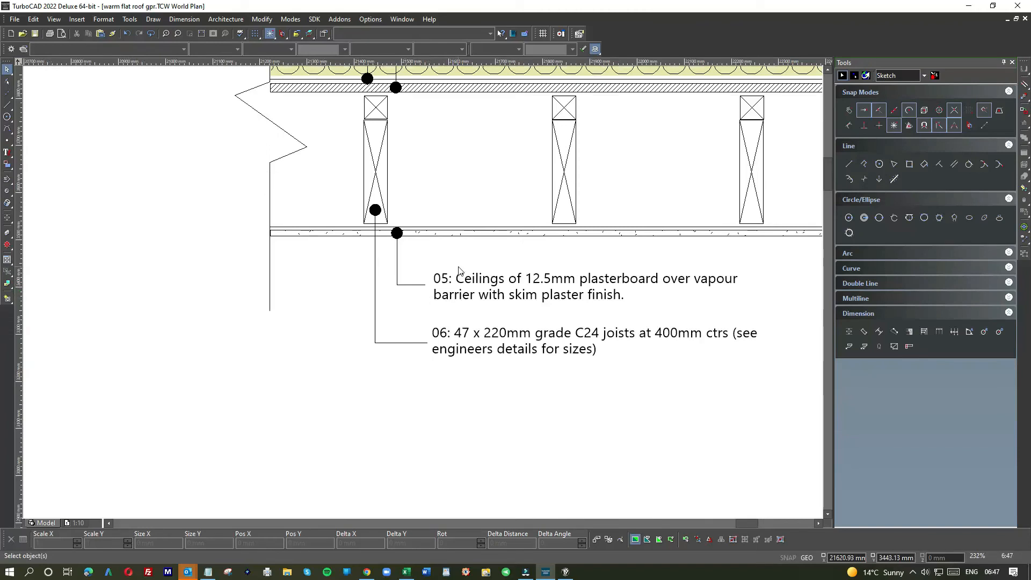
Step: Shorten the left section boundary line below the ceiling by raising its lower end
scroll(475, 261, down, 2)
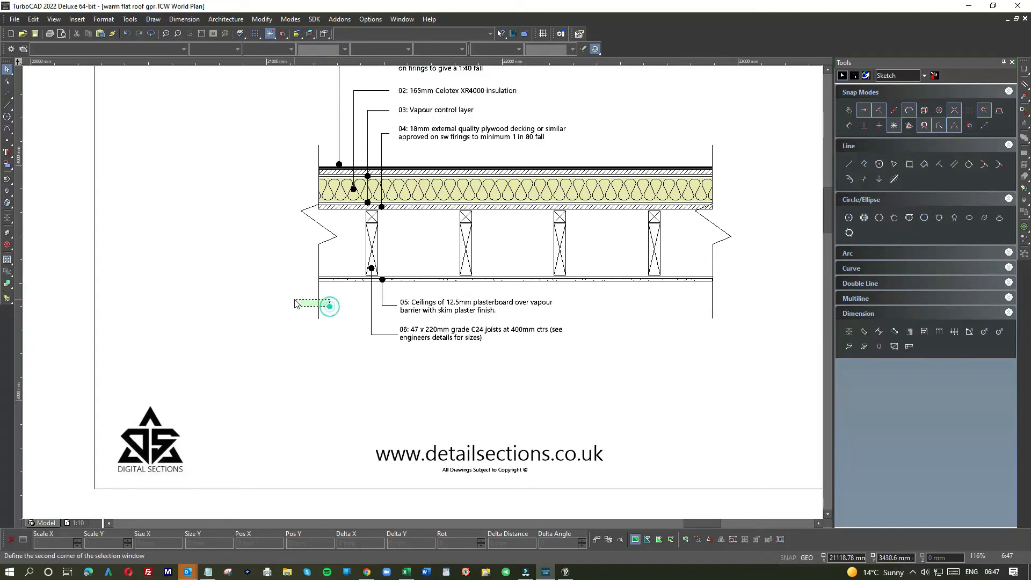
click(319, 304)
scroll(321, 305, up, 4)
drag(404, 308, 405, 236)
click(426, 251)
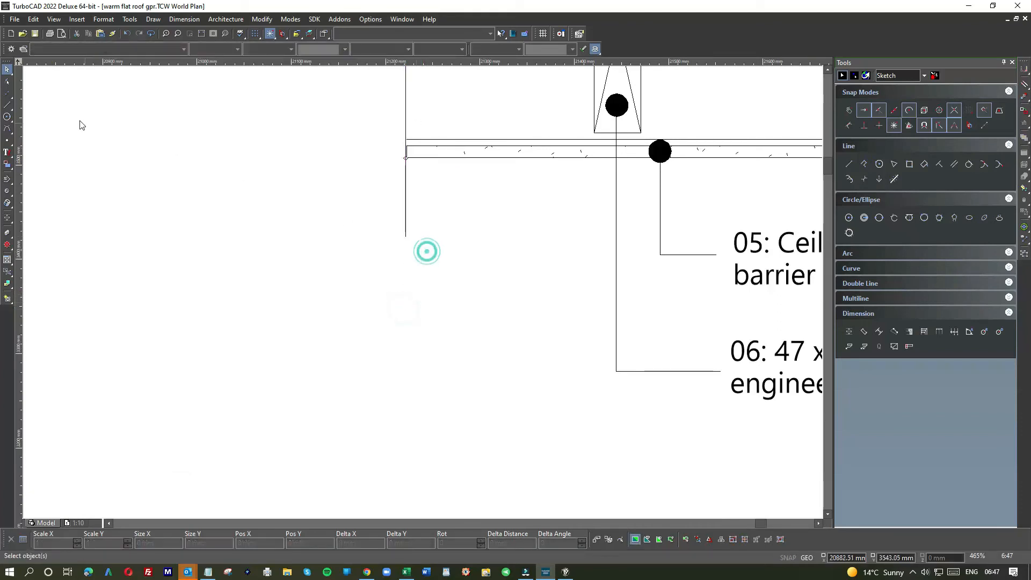
Step: Draw a horizontal guide from the left boundary line's lower end, shorten the right boundary line to it, and delete the guide
click(7, 105)
click(405, 236)
scroll(517, 246, down, 4)
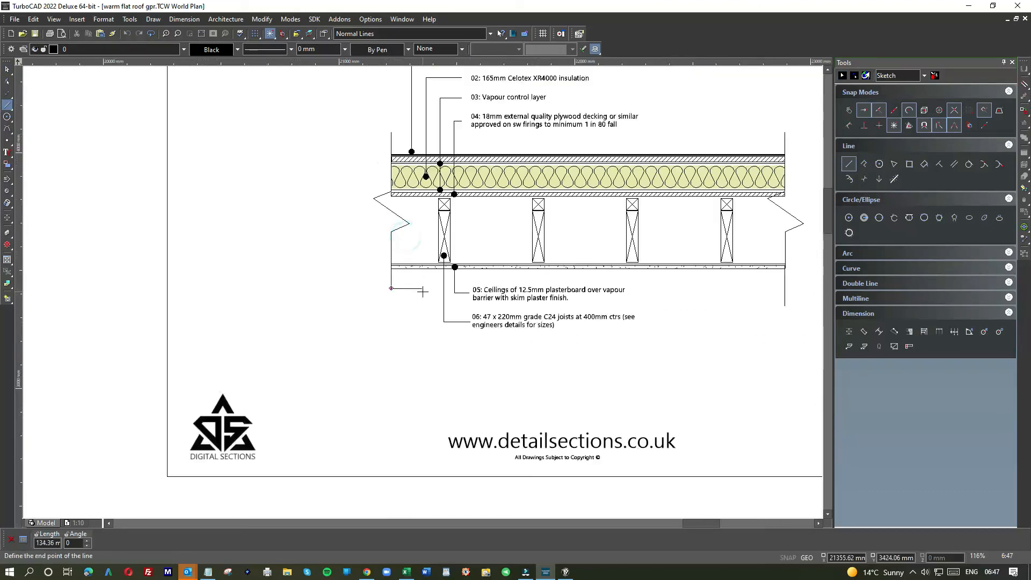
click(785, 307)
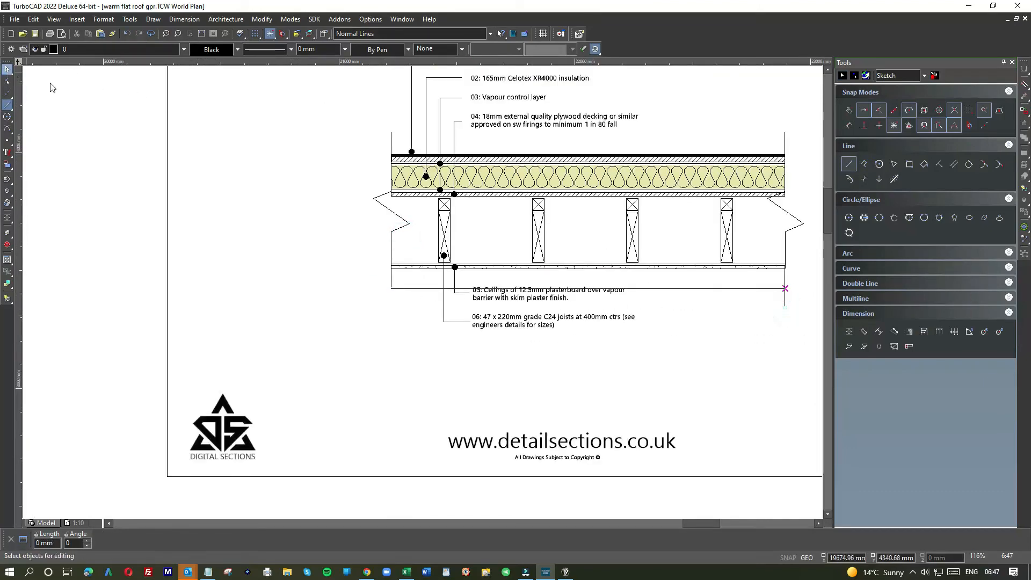
key(space)
click(785, 304)
click(784, 305)
click(785, 288)
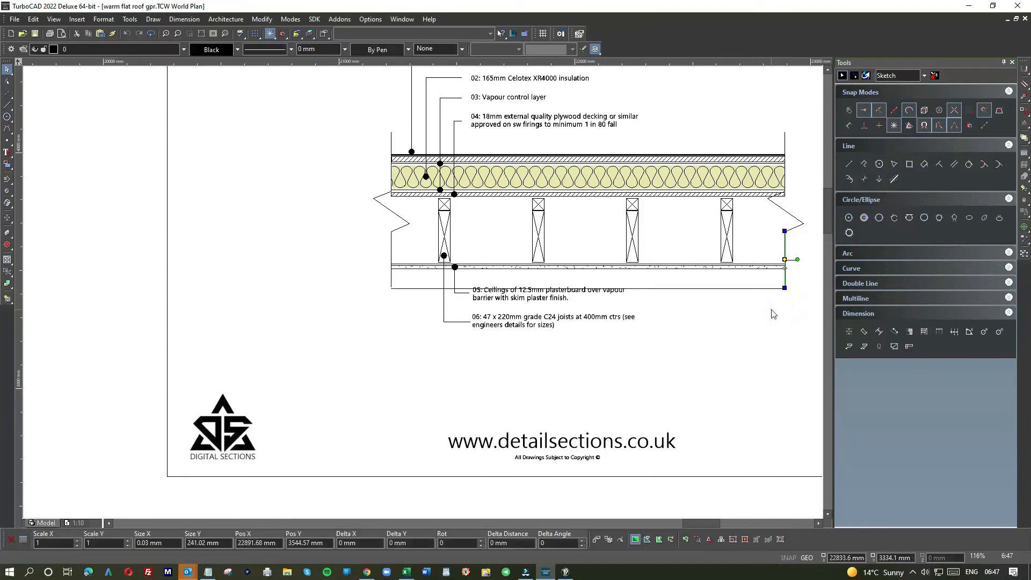
click(708, 289)
key(Delete)
scroll(577, 347, down, 1)
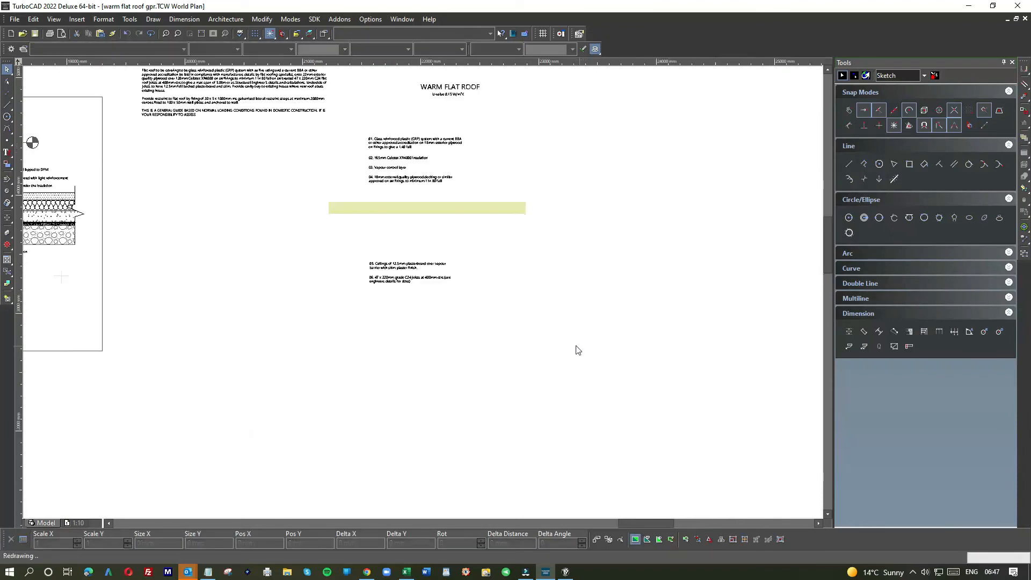
Step: Examine the finished trench foundations sheet and compare its layout with the warm flat roof sheet
click(736, 102)
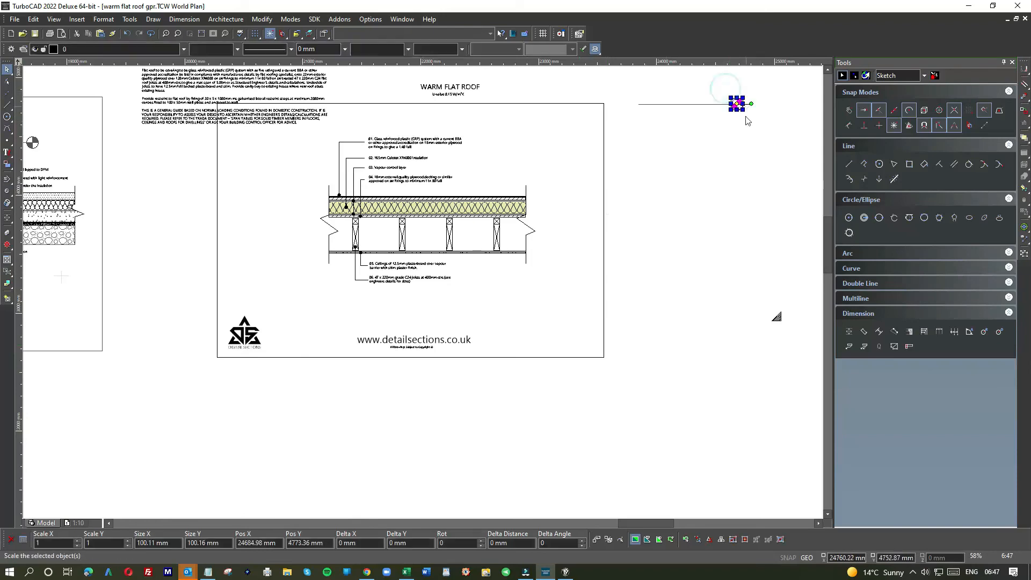
scroll(425, 296, down, 1)
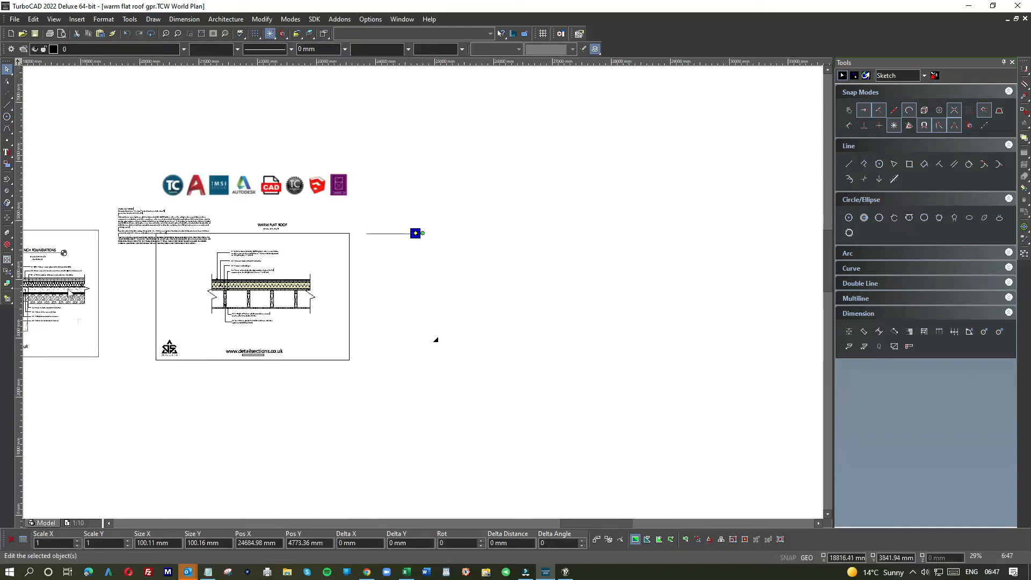
scroll(68, 290, down, 1)
scroll(404, 323, up, 2)
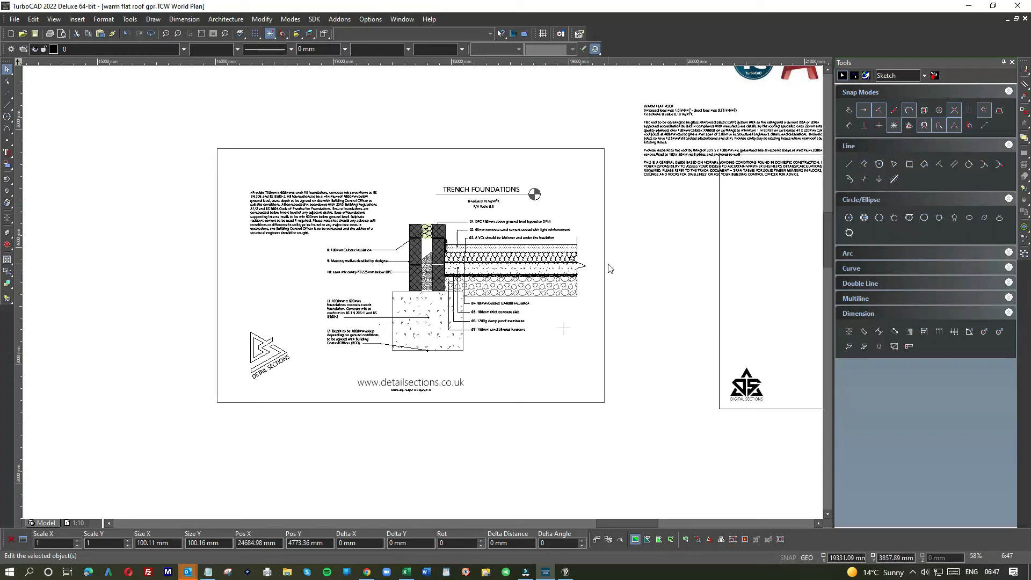
scroll(610, 268, down, 1)
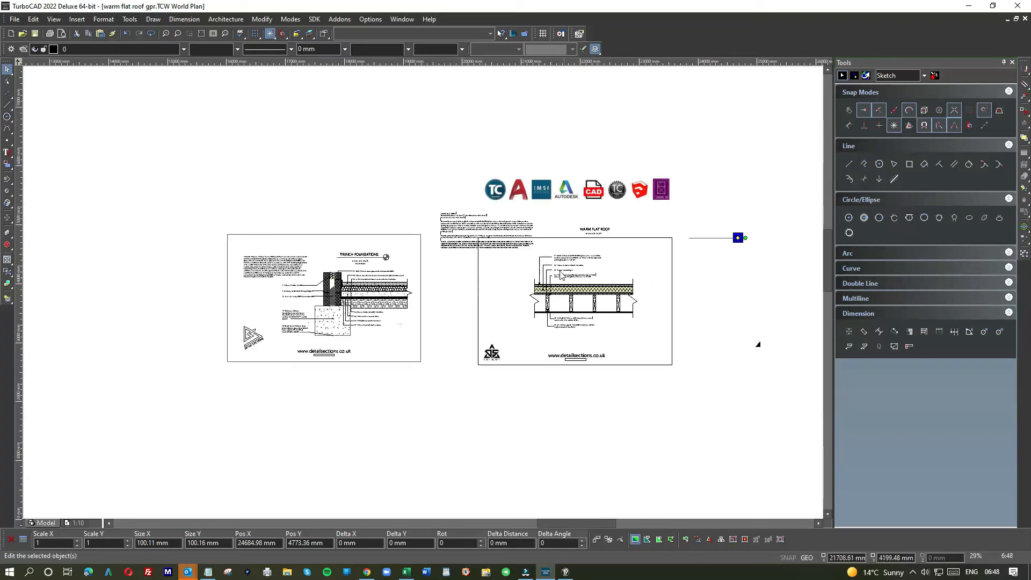
scroll(559, 268, up, 2)
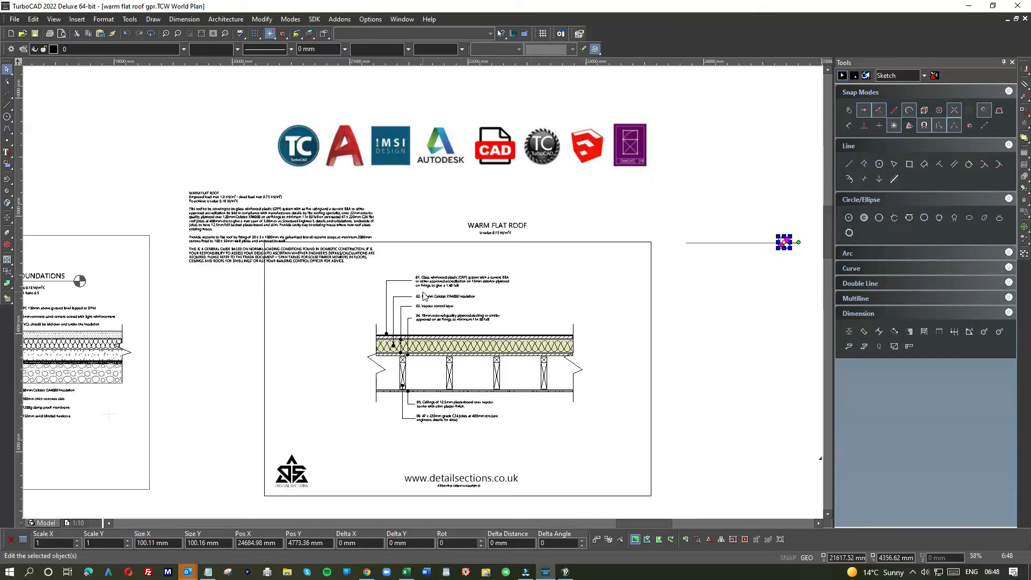
scroll(421, 296, down, 1)
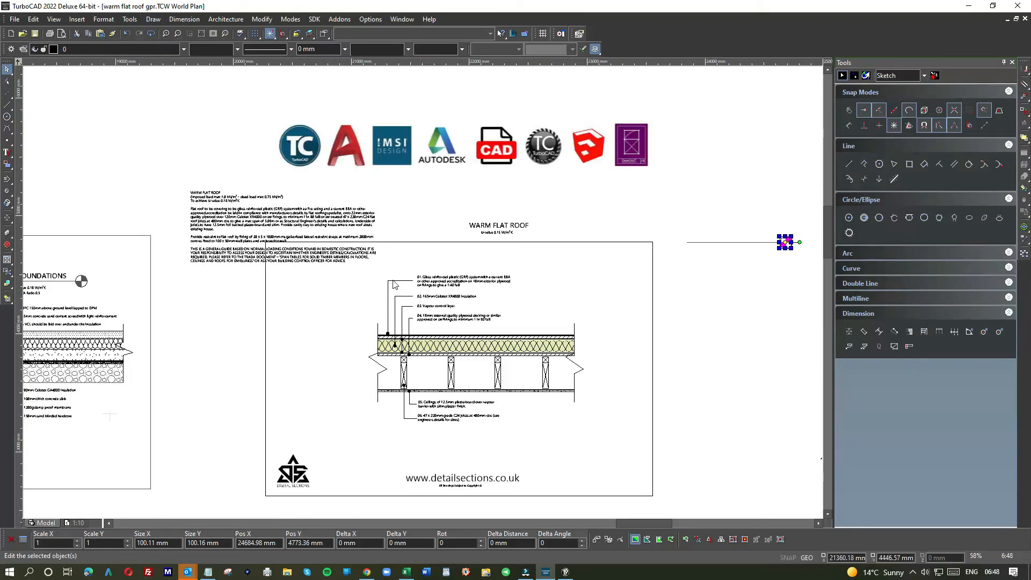
Step: Move the whole roof section with its notes and leaders slightly right and down within the sheet frame
drag(363, 269, 597, 434)
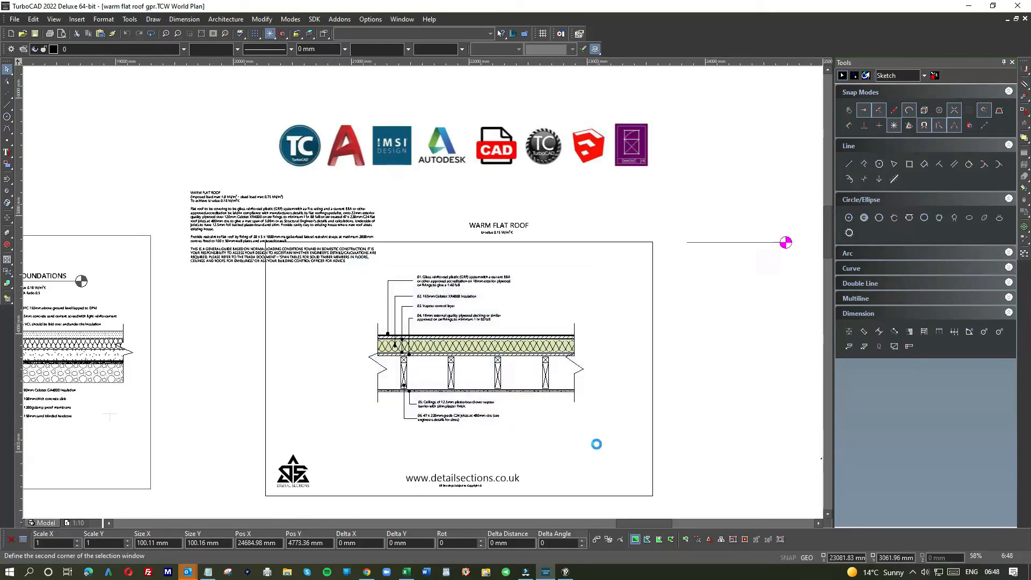
drag(520, 381, 543, 396)
click(624, 367)
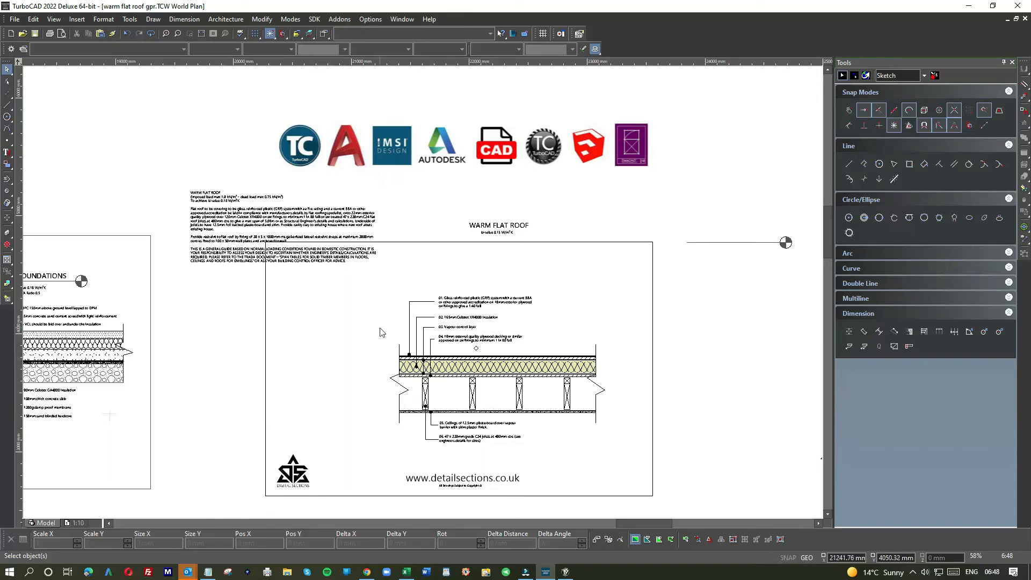
Step: Move the warm flat roof specification text block about 410 mm right and 200 mm down, further into the sheet frame
scroll(380, 332, down, 2)
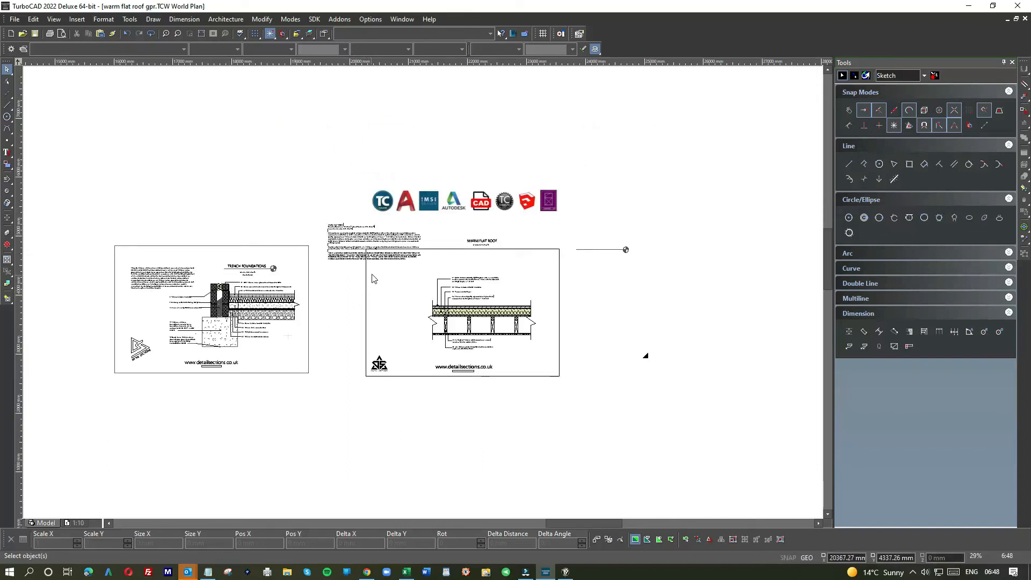
click(379, 243)
drag(379, 242, 406, 245)
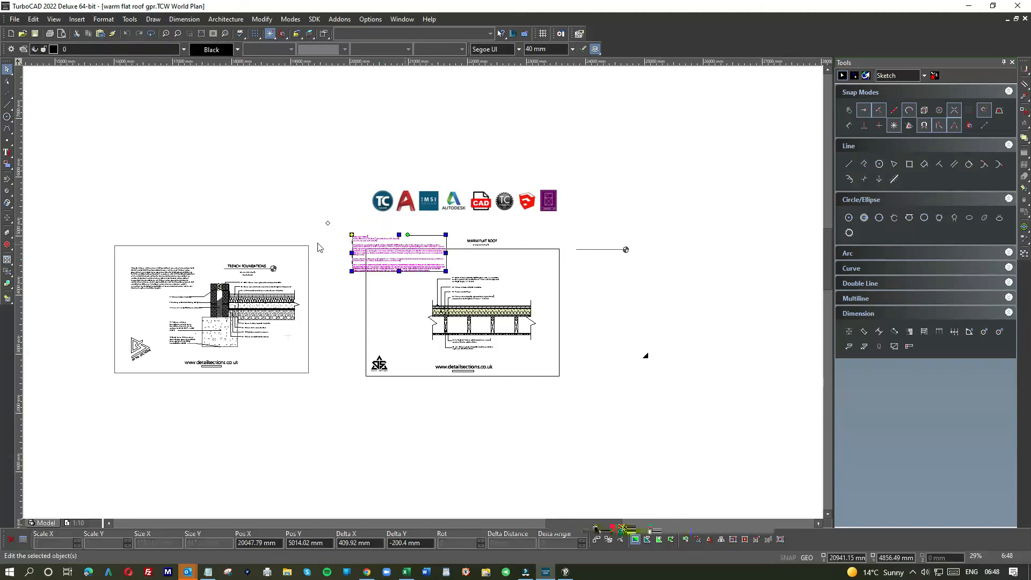
Step: Narrow the warm flat roof specification text's column to about 627 mm and finish editing it
click(380, 244)
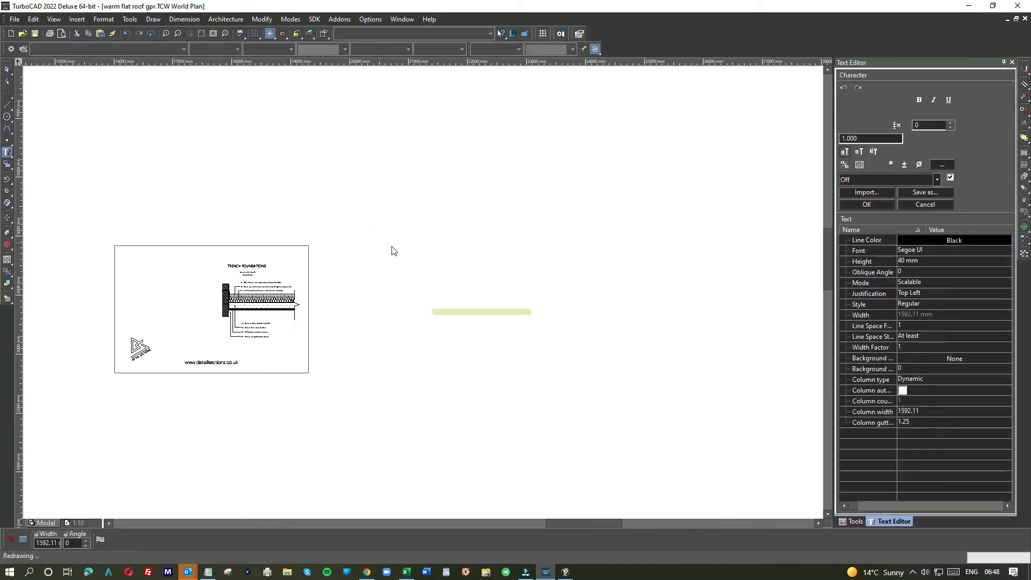
scroll(424, 250, up, 1)
scroll(424, 249, up, 3)
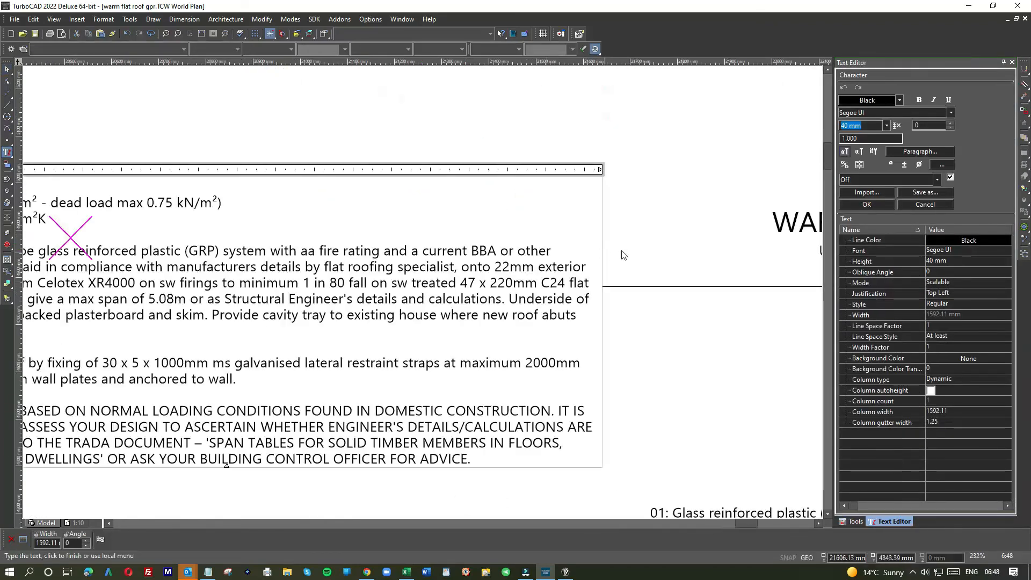
click(602, 169)
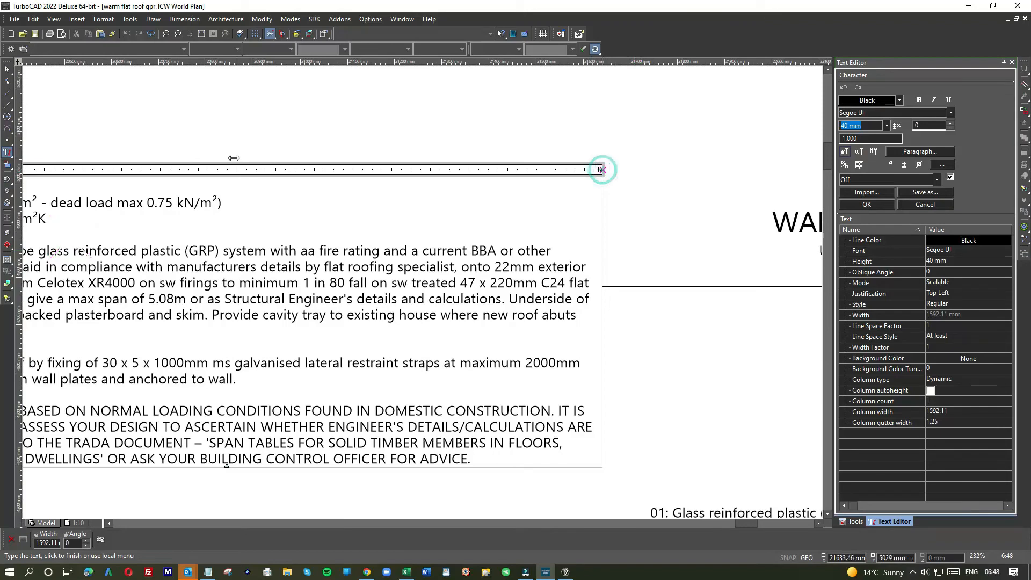
click(210, 171)
scroll(215, 257, down, 2)
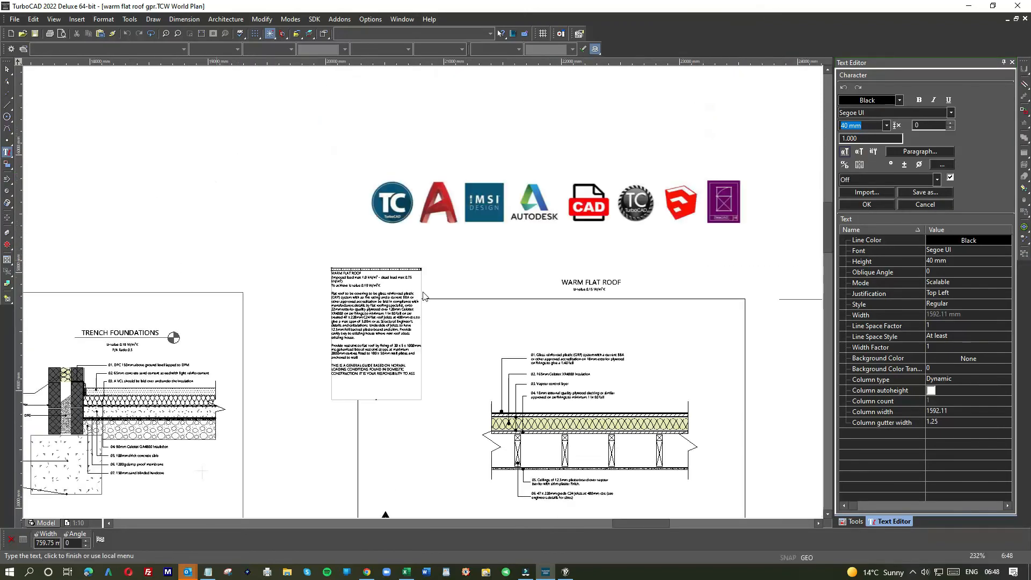
scroll(407, 284, up, 3)
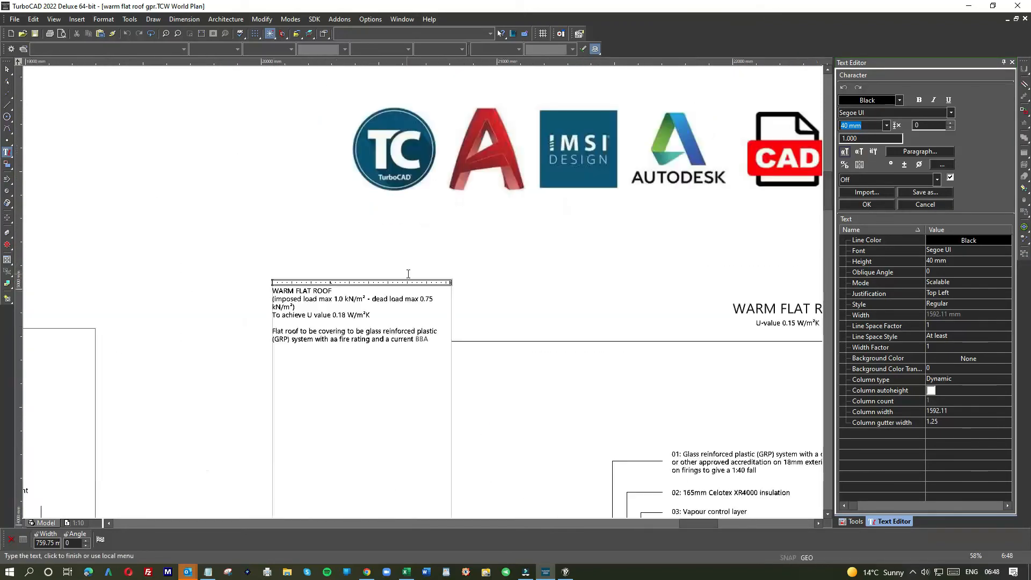
click(534, 254)
click(407, 251)
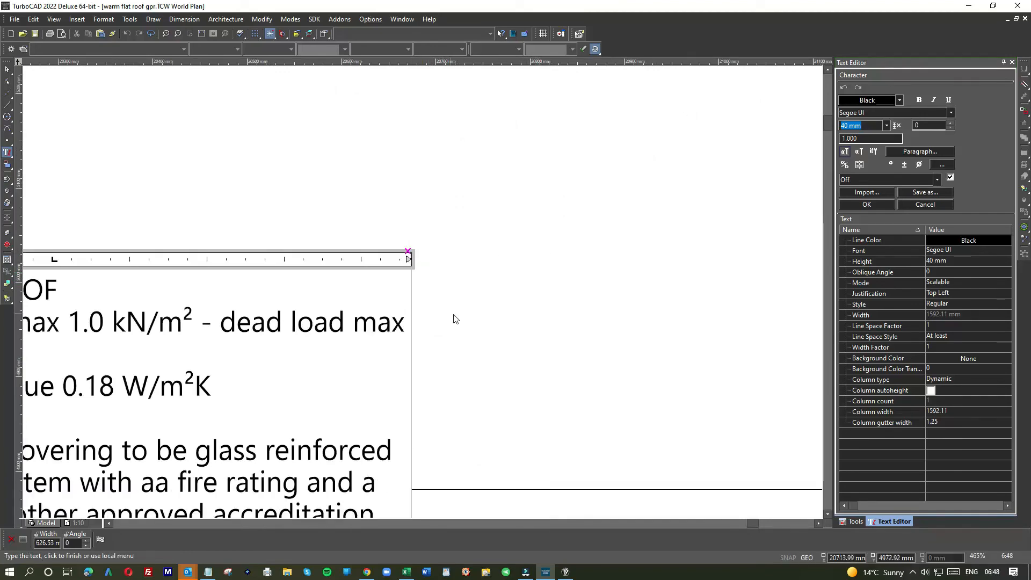
scroll(376, 291, down, 2)
click(356, 248)
click(7, 70)
click(331, 325)
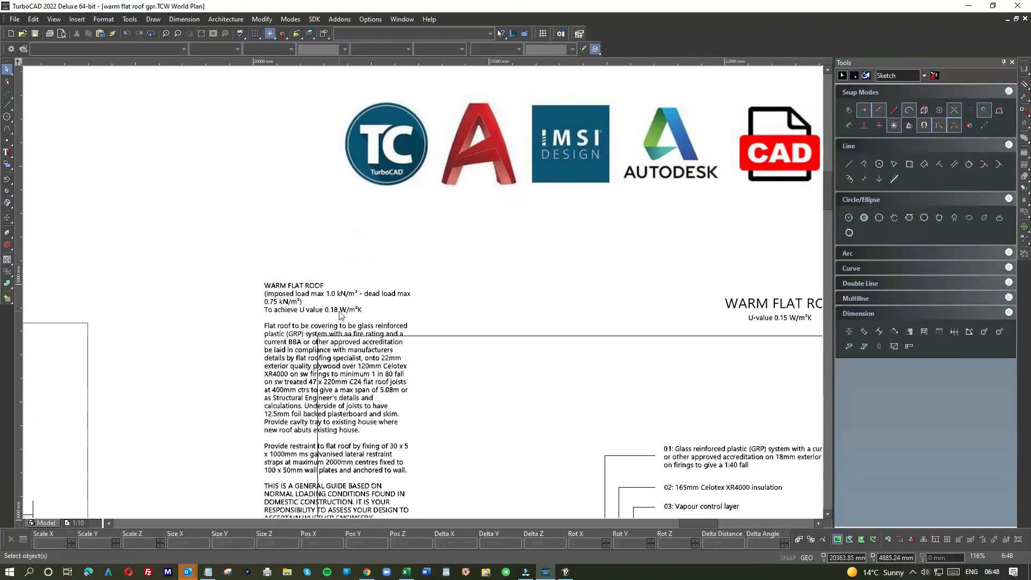
Step: Move the narrowed specification text block into the sheet frame, above the logo and beside the roof section
click(342, 312)
drag(338, 298, 453, 421)
scroll(439, 448, down, 2)
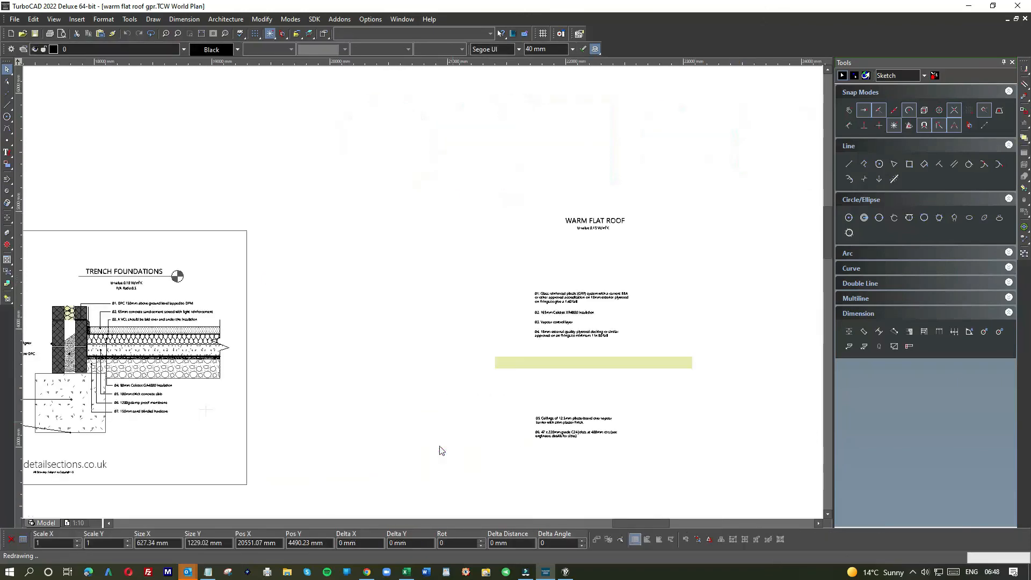
drag(435, 288, 435, 311)
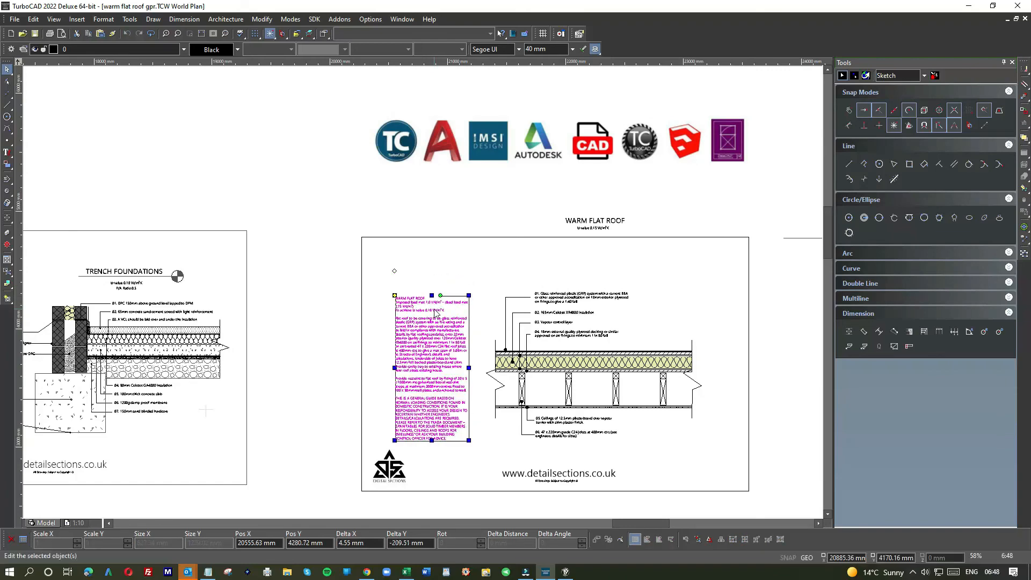
drag(436, 306, 437, 304)
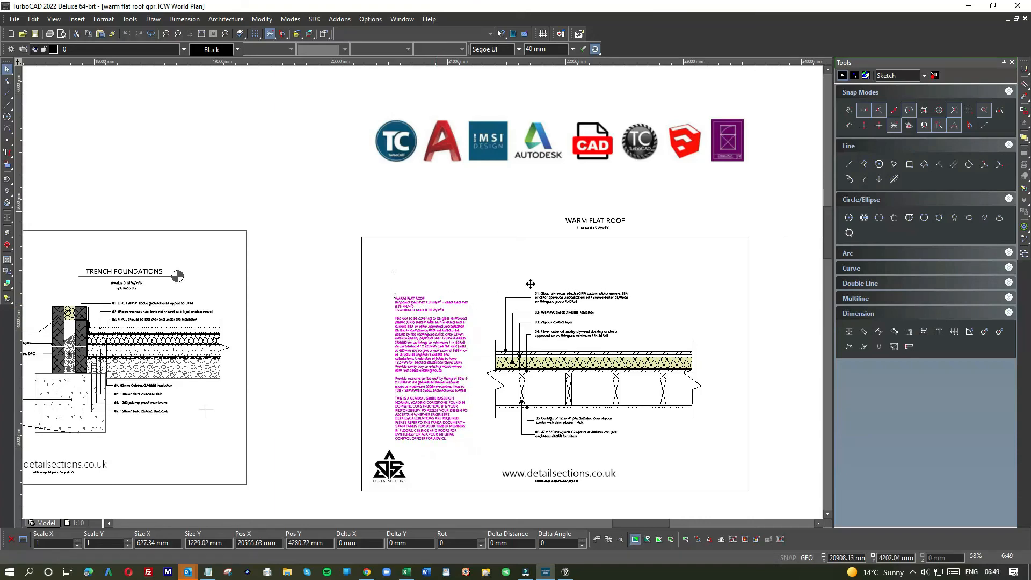
click(629, 278)
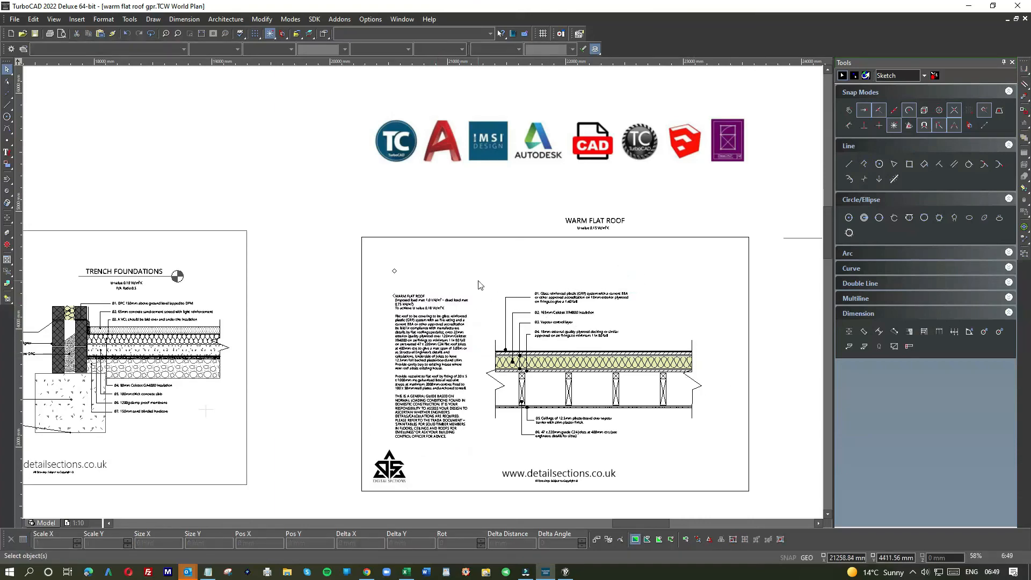
Step: Shift the specification text and the roof section with its notes together about 36 mm to the right
drag(382, 262, 730, 456)
drag(586, 394, 590, 394)
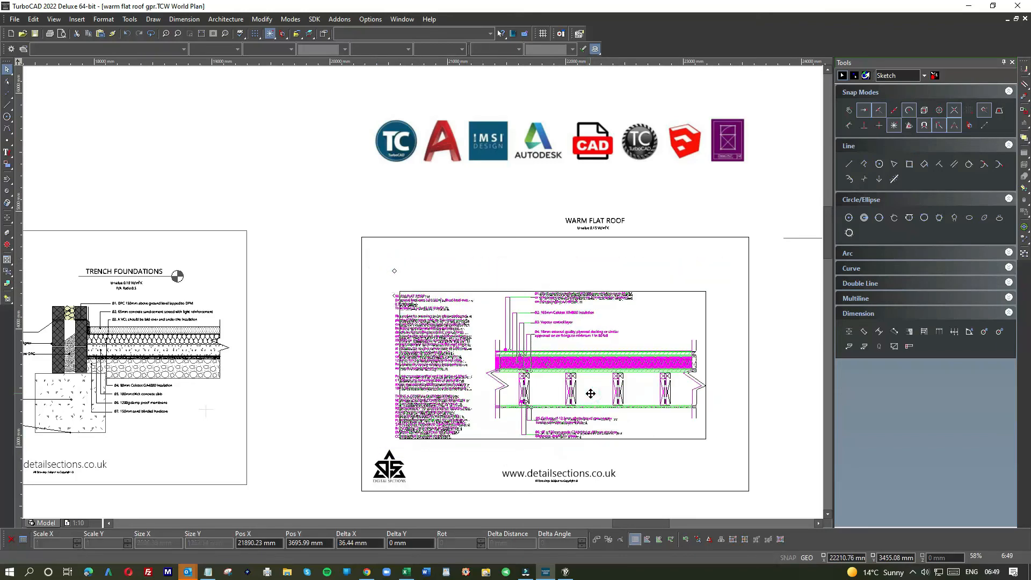
click(674, 265)
Step: Move the WARM FLAT ROOF title and its U-value line down inside the frame, centred near its upper edge
drag(545, 198, 630, 236)
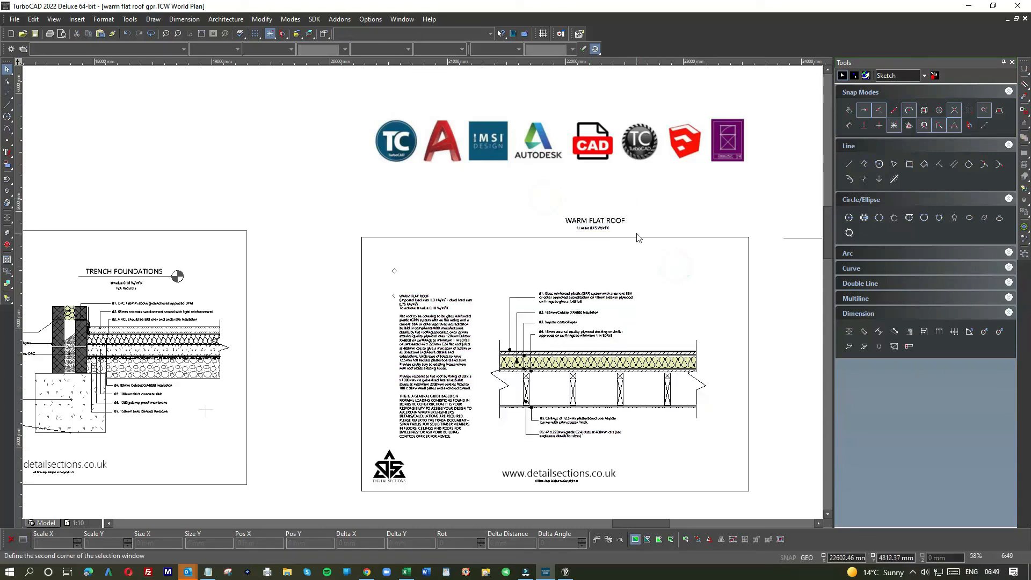
drag(565, 238, 554, 264)
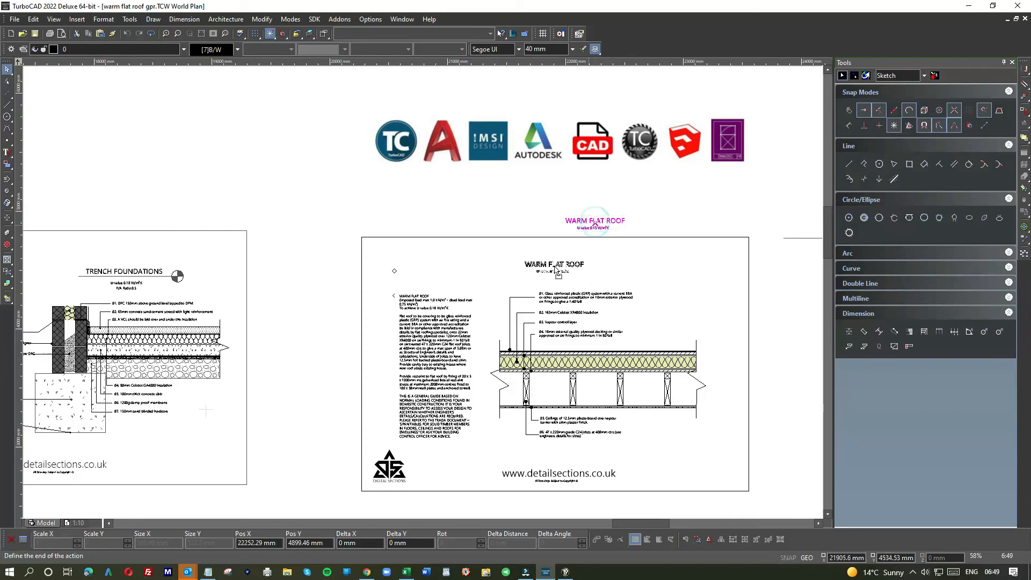
click(622, 270)
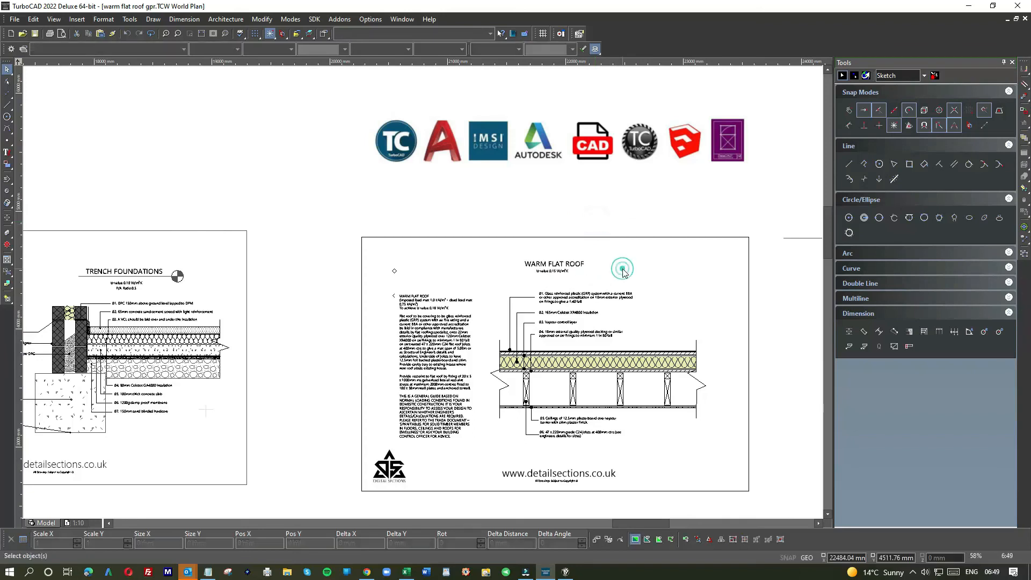
click(623, 237)
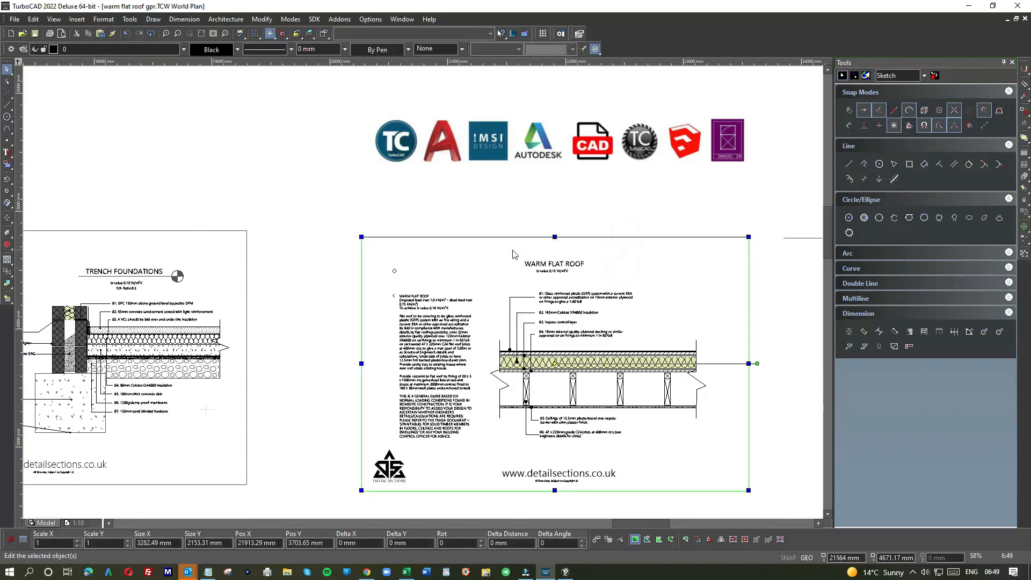
drag(512, 254, 569, 270)
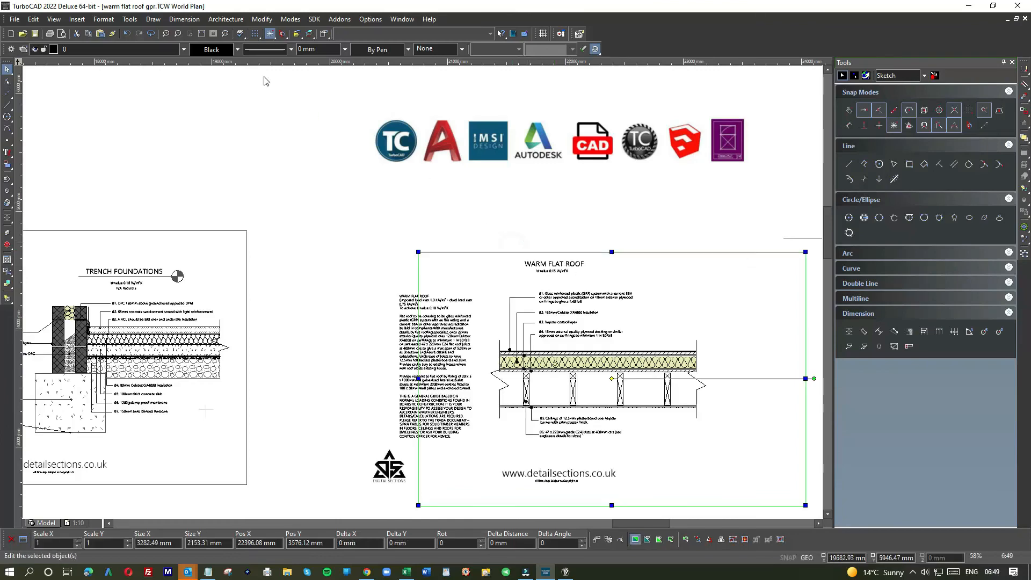
click(126, 33)
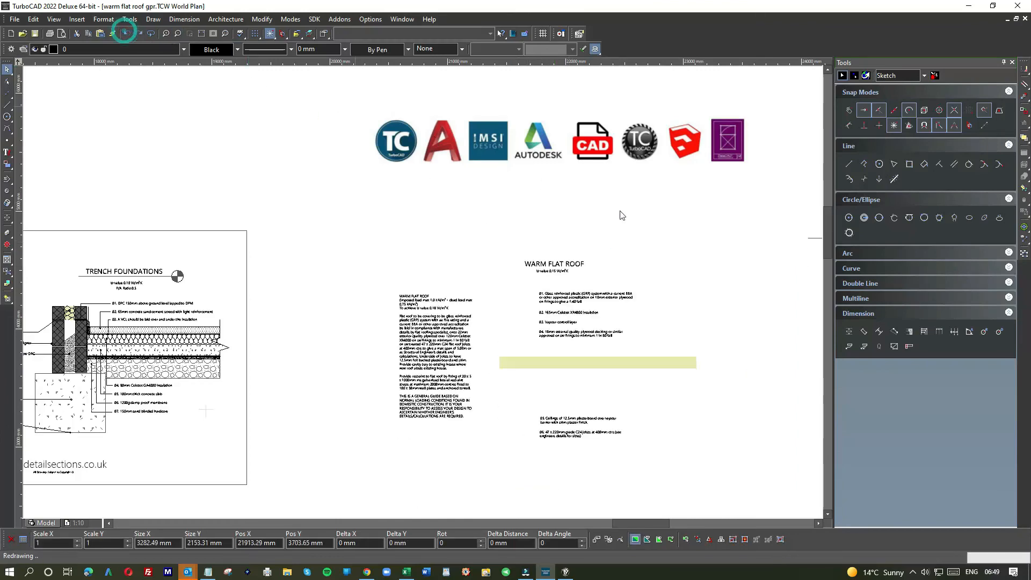
click(642, 228)
Step: Move the underline with its quartered circle symbol into the frame, between the WARM FLAT ROOF title and the U-value line
scroll(554, 265, up, 1)
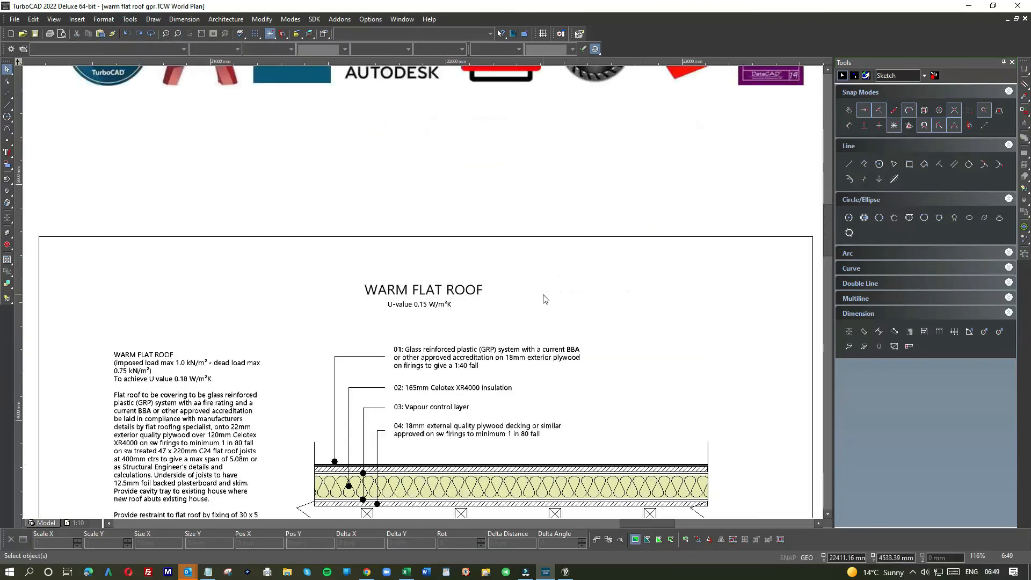
scroll(543, 294, down, 1)
drag(593, 249, 735, 295)
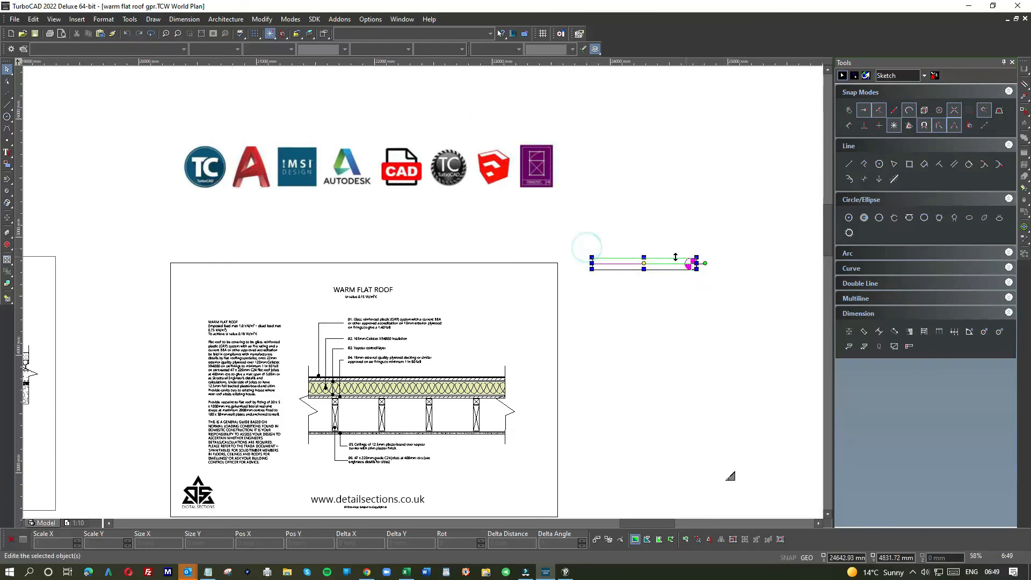
drag(643, 263, 337, 304)
scroll(346, 303, up, 2)
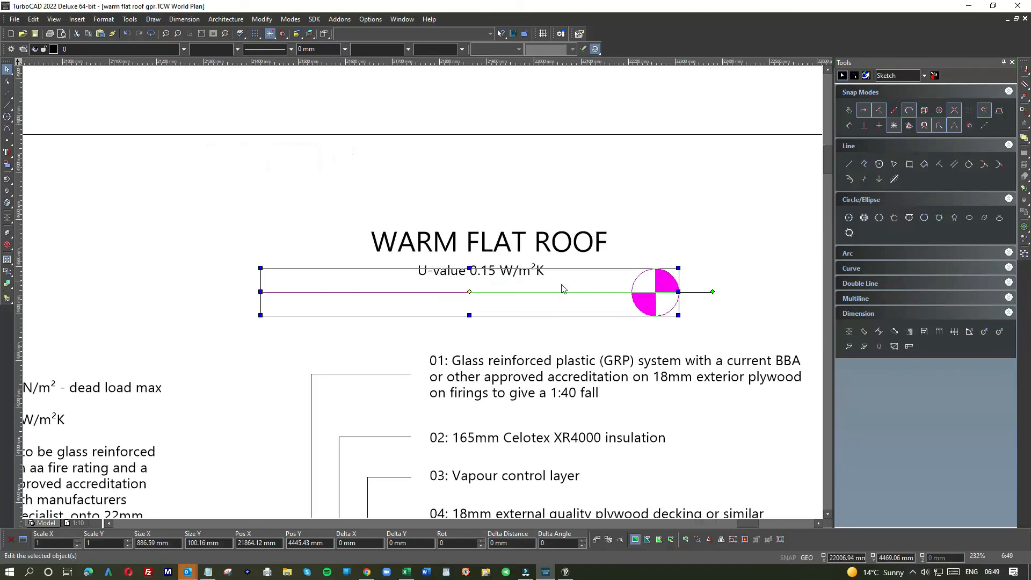
drag(572, 288, 568, 248)
Step: Shorten the title underline from its left end so it starts just before the WARM FLAT ROOF title
click(242, 216)
click(263, 258)
click(254, 258)
click(329, 258)
click(317, 285)
scroll(429, 311, down, 5)
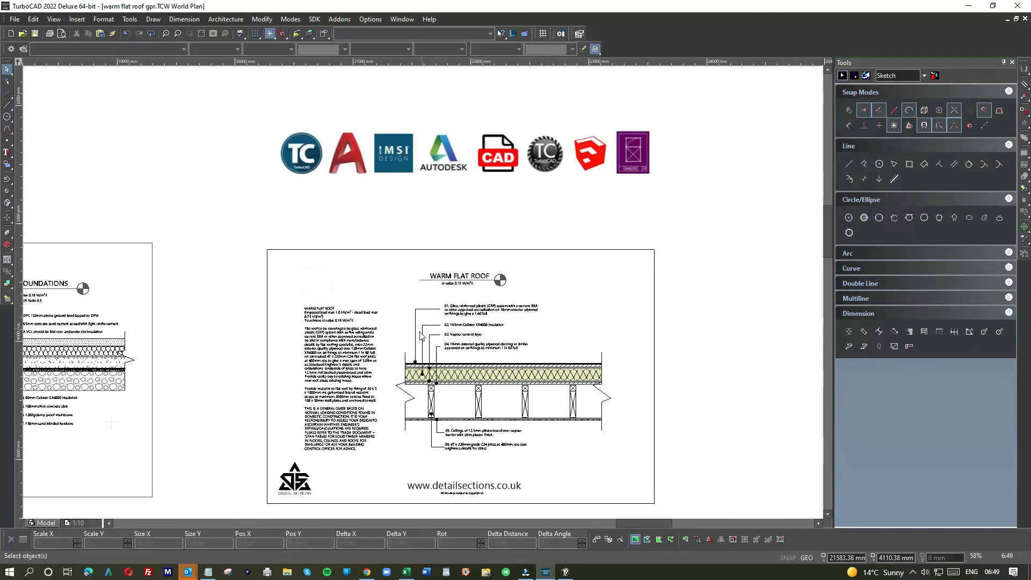
Step: Move the light grey cross mark from the trench foundations sheet to the lower right area of the warm flat roof sheet
scroll(414, 359, down, 1)
scroll(270, 312, up, 1)
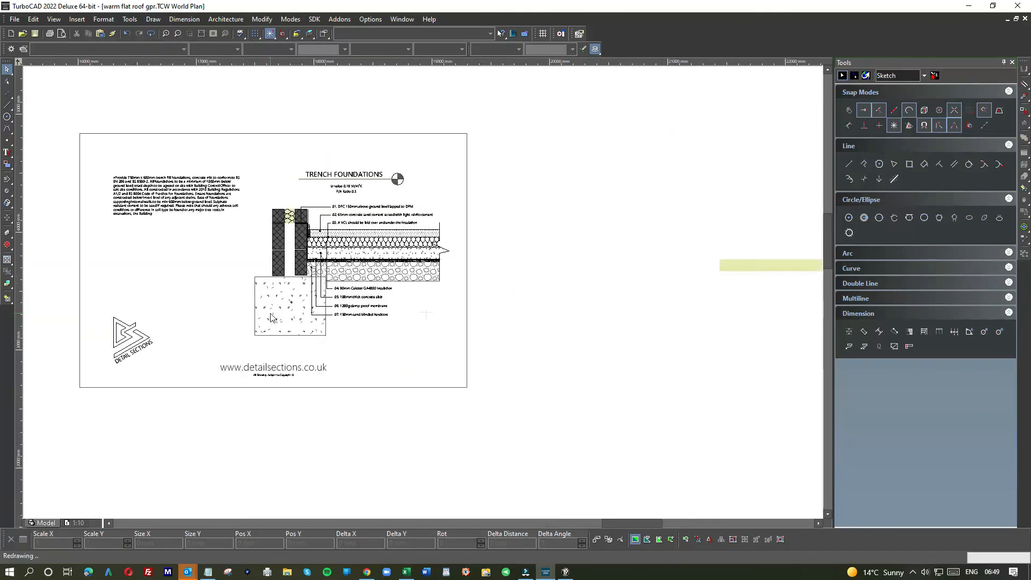
click(426, 300)
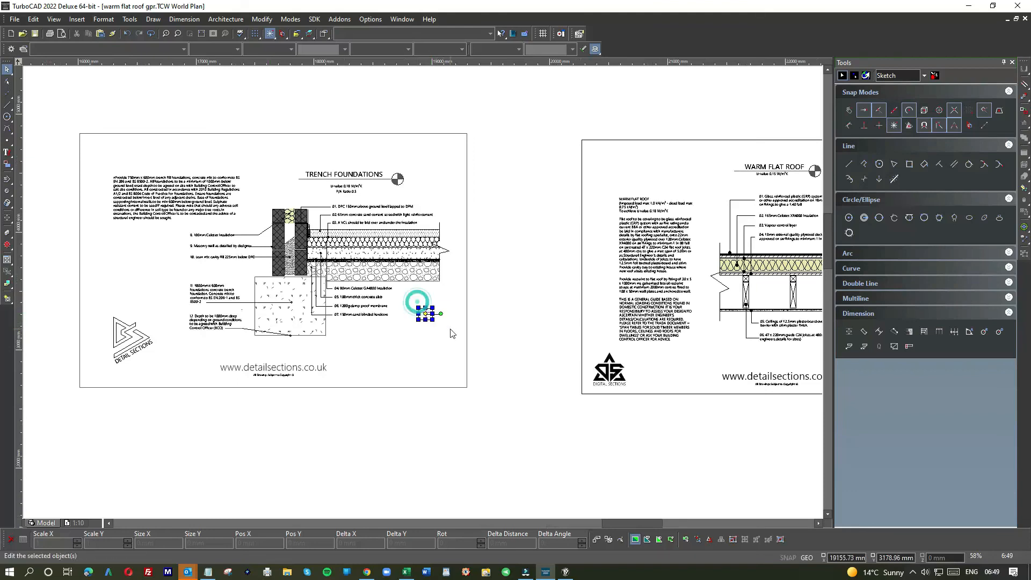
scroll(451, 333, down, 2)
click(409, 284)
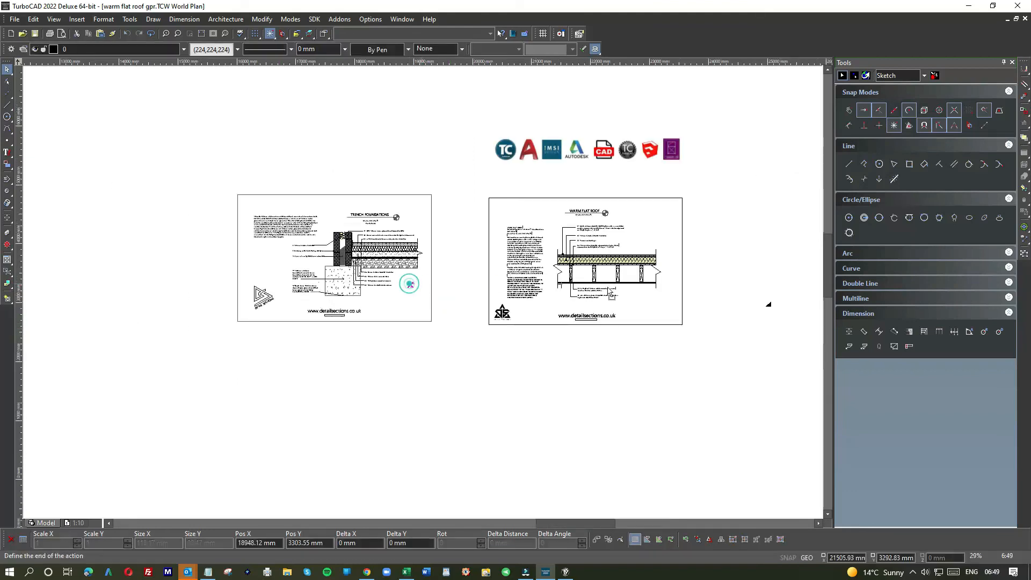
click(754, 247)
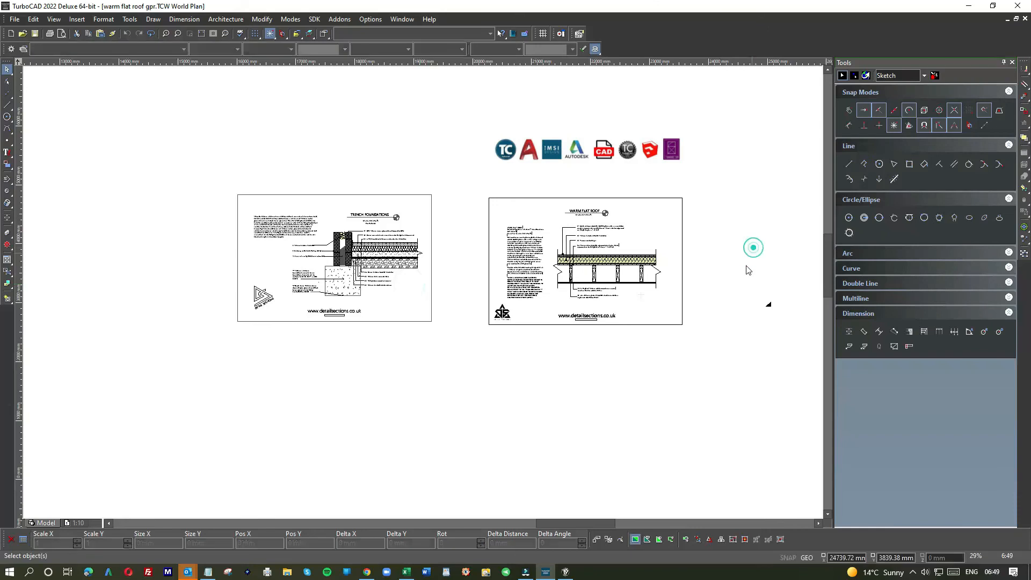
Step: Move the 75 mm hatched triangle from outside the frame to the upper right end of the roof section
scroll(769, 311, up, 5)
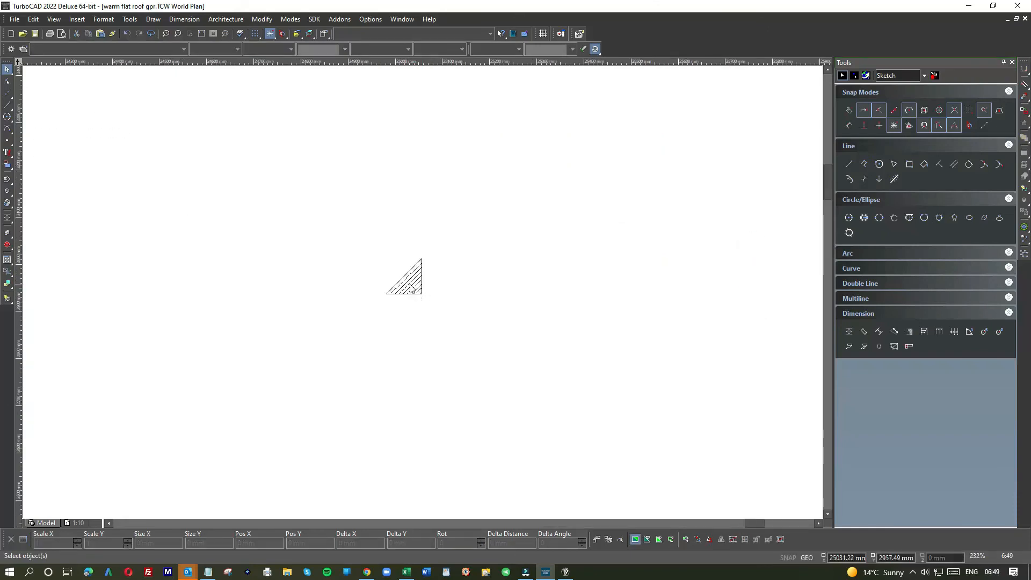
drag(368, 244, 452, 309)
scroll(453, 299, down, 2)
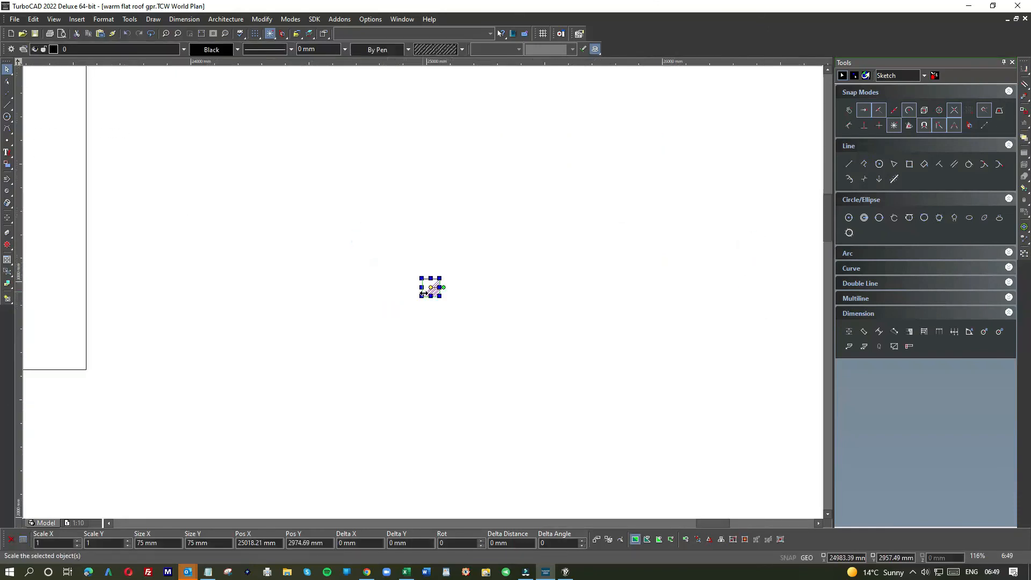
scroll(438, 296, down, 2)
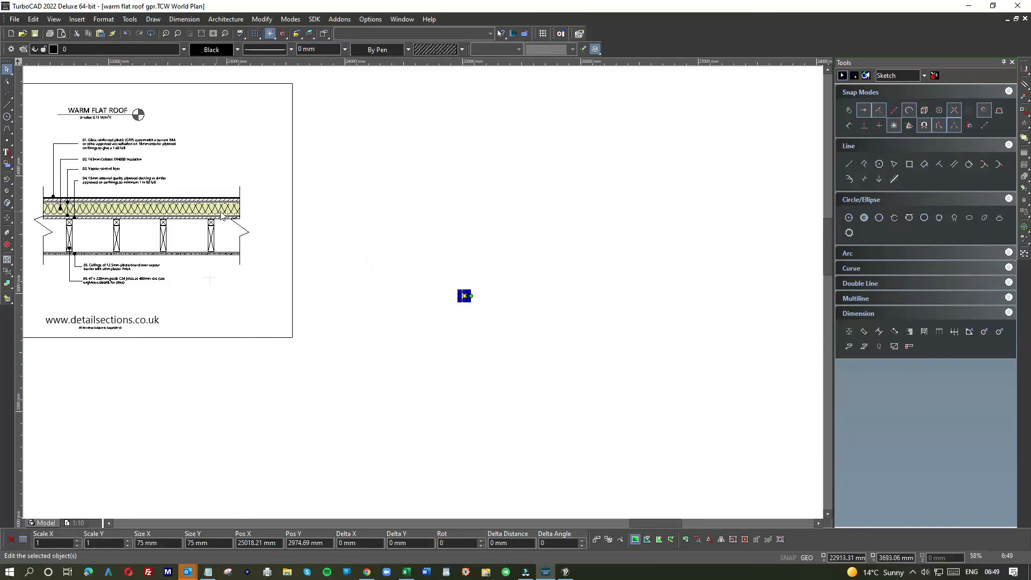
click(464, 294)
click(238, 198)
Step: Shift the hatched triangle about 8 mm right and 36 mm down onto the roof covering, against the right boundary line
scroll(242, 204, up, 8)
click(451, 263)
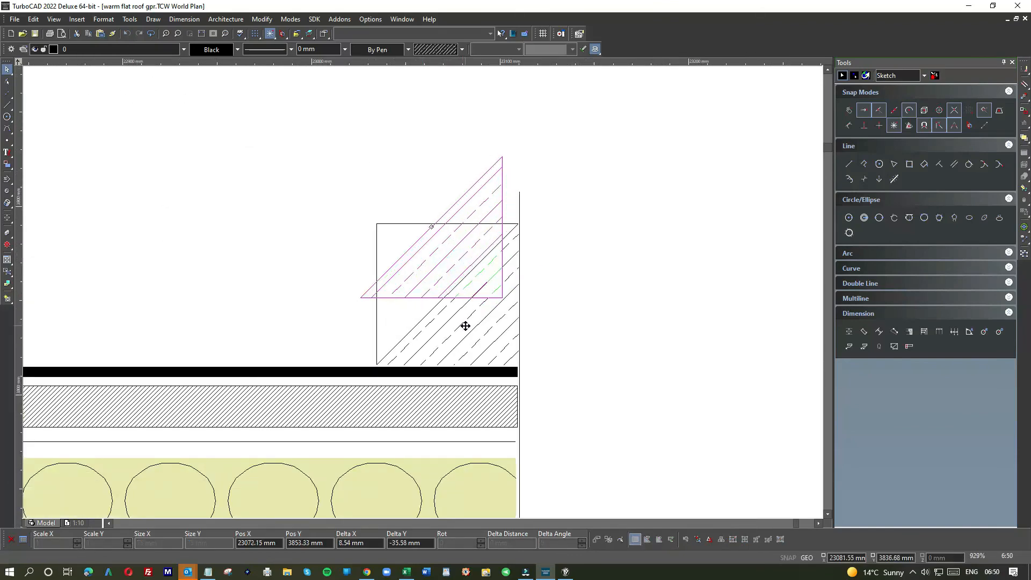
click(464, 326)
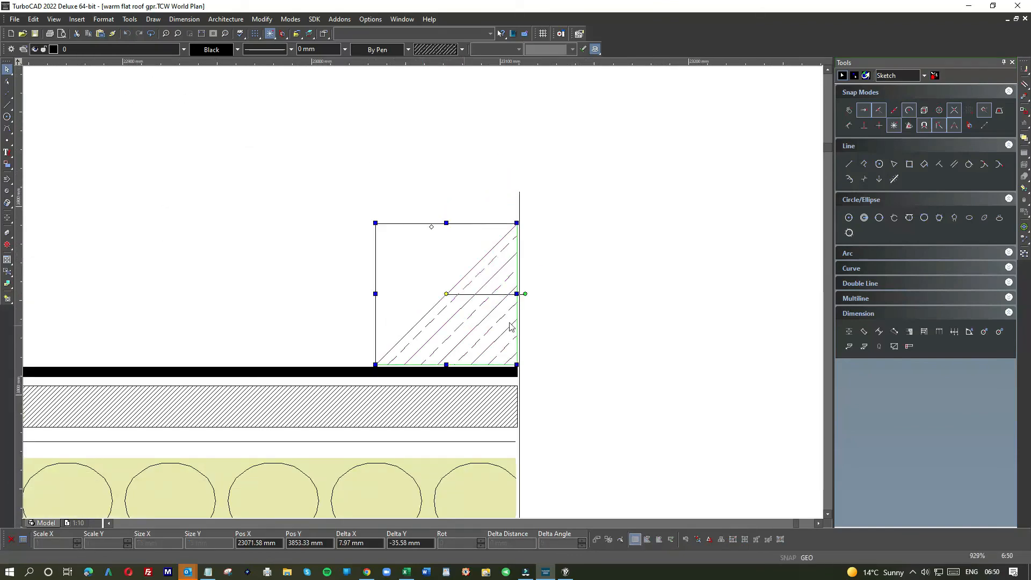
click(569, 304)
scroll(422, 296, down, 1)
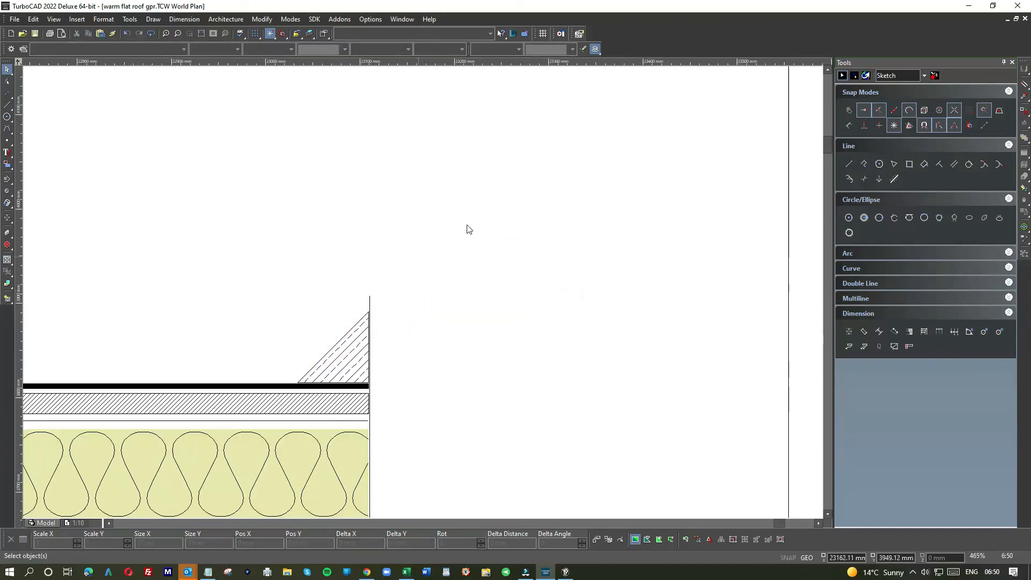
scroll(421, 294, down, 2)
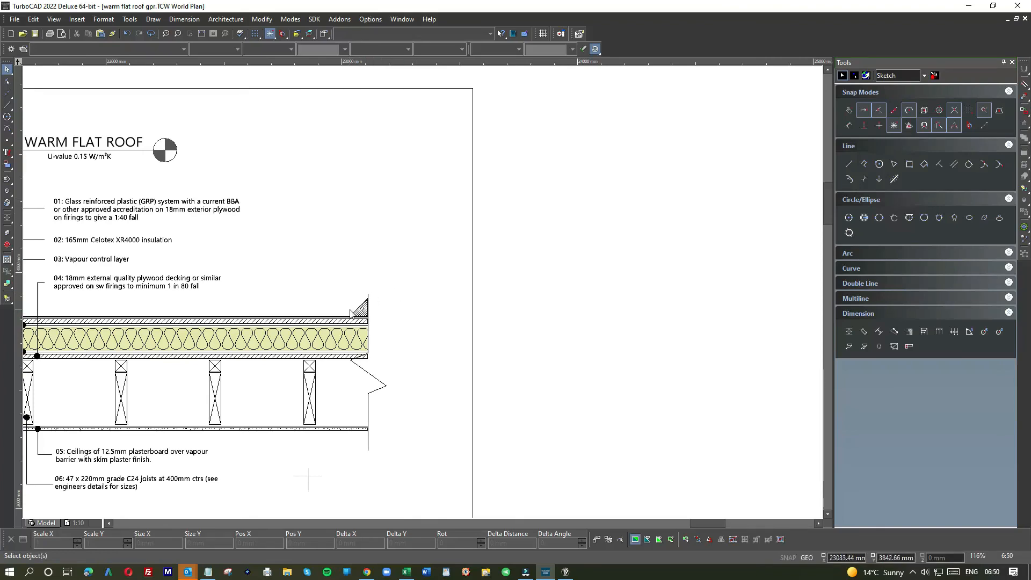
scroll(350, 312, up, 3)
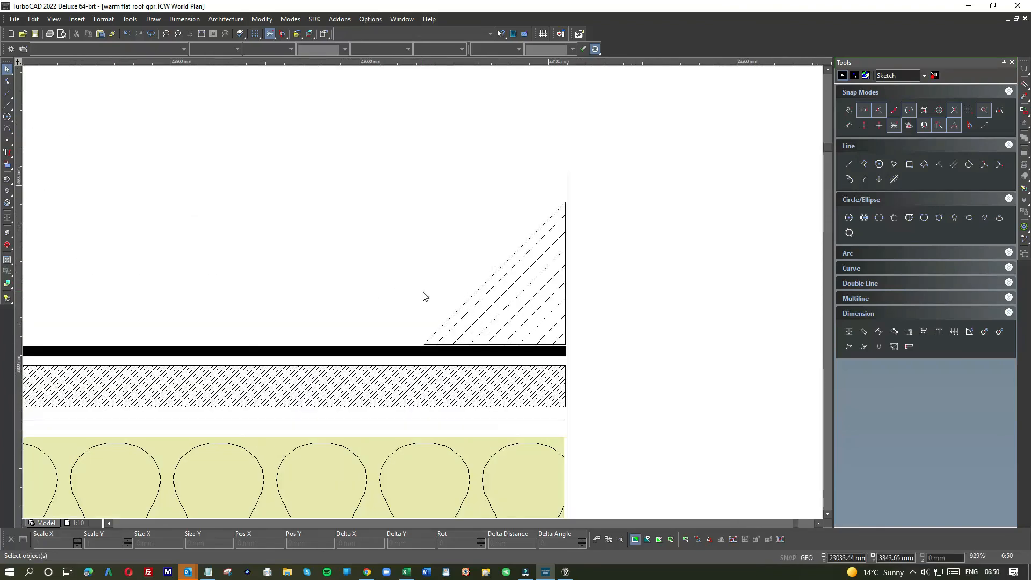
click(604, 285)
scroll(550, 305, down, 2)
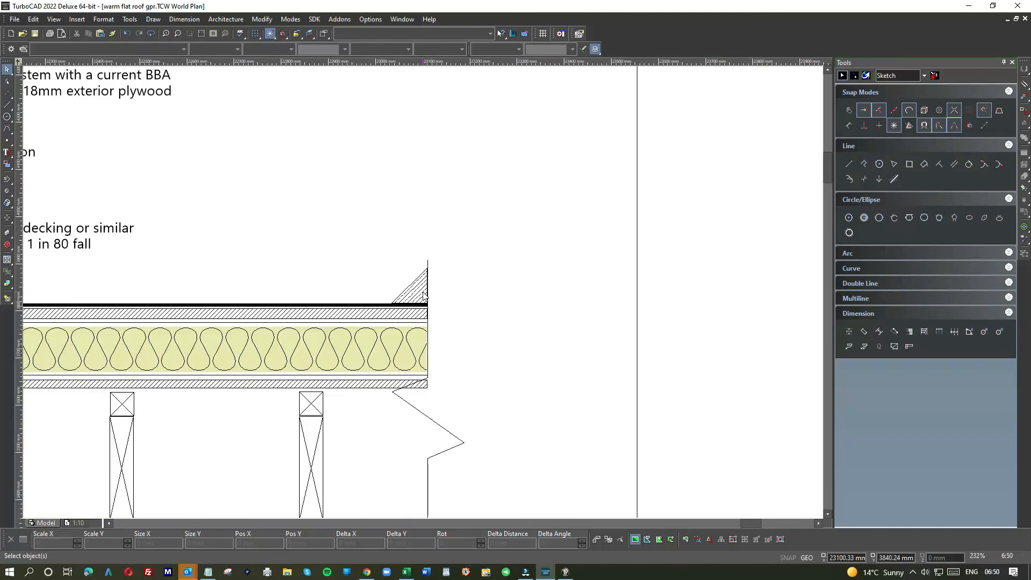
Step: Extend the right boundary line of the roof section well above the hatched triangle and down to just below the decking
scroll(374, 311, down, 1)
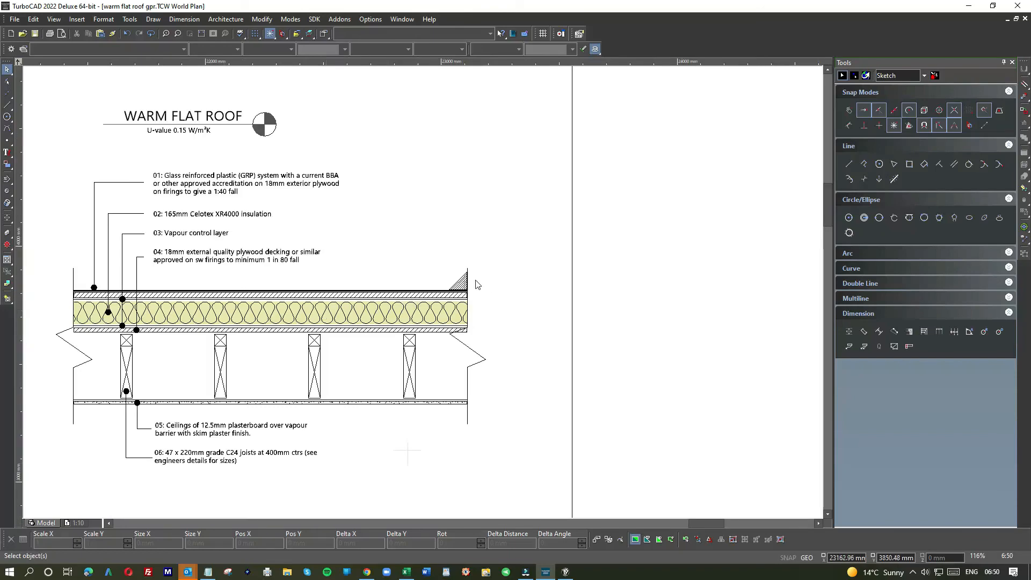
scroll(477, 284, up, 3)
click(362, 212)
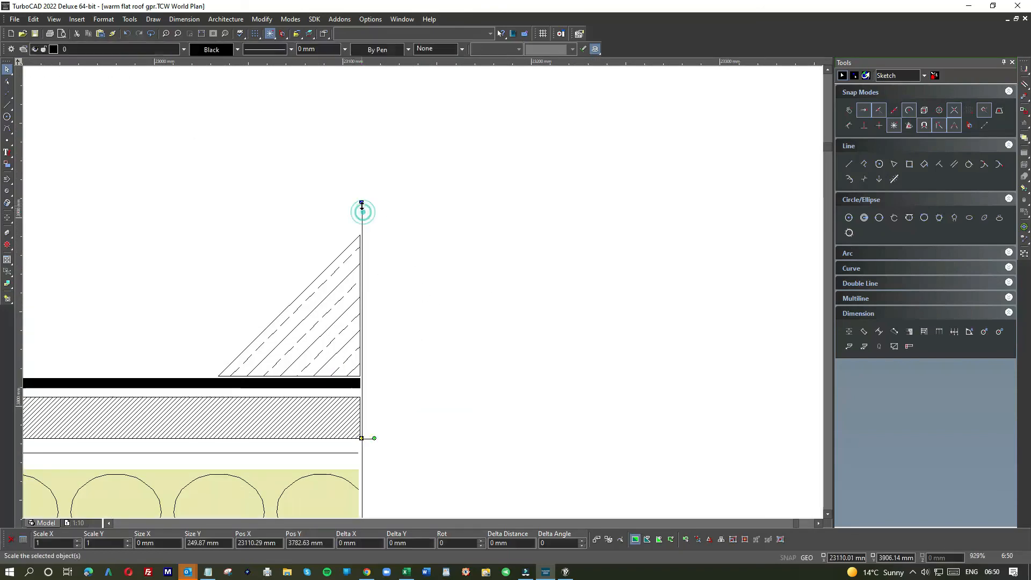
drag(361, 206, 361, 90)
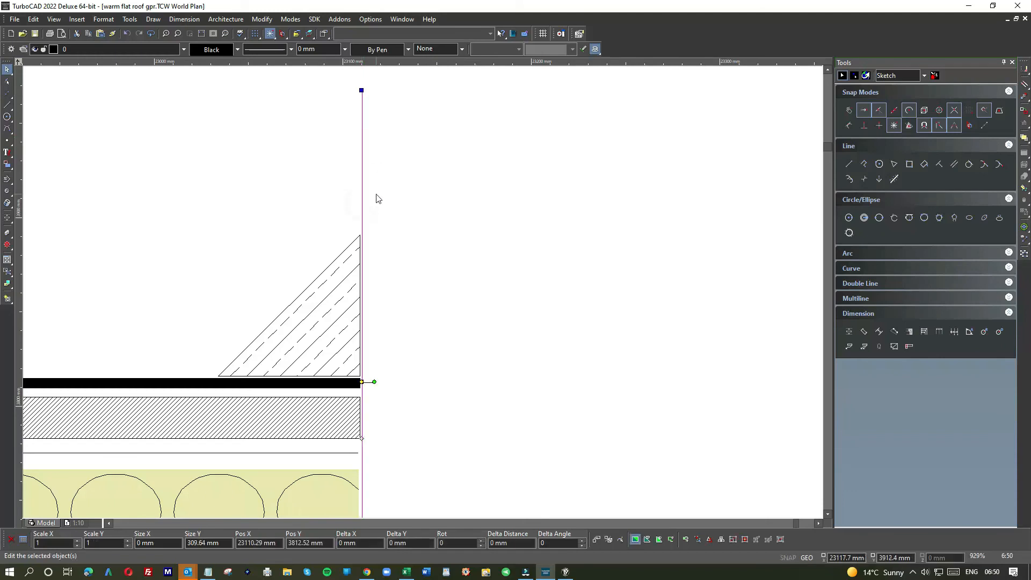
scroll(438, 324, down, 2)
drag(419, 265, 419, 244)
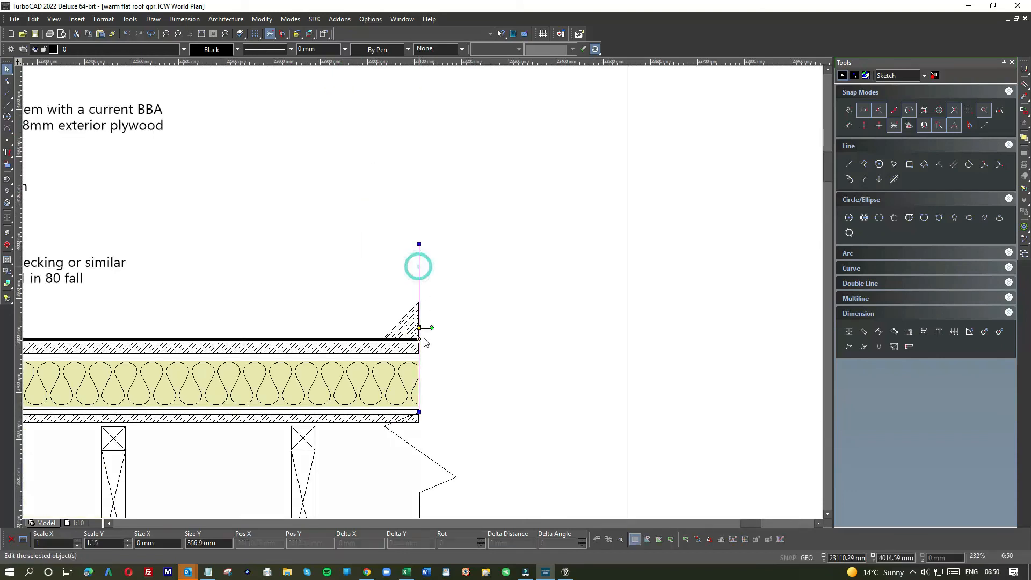
drag(419, 412, 419, 436)
key(Escape)
scroll(460, 397, down, 2)
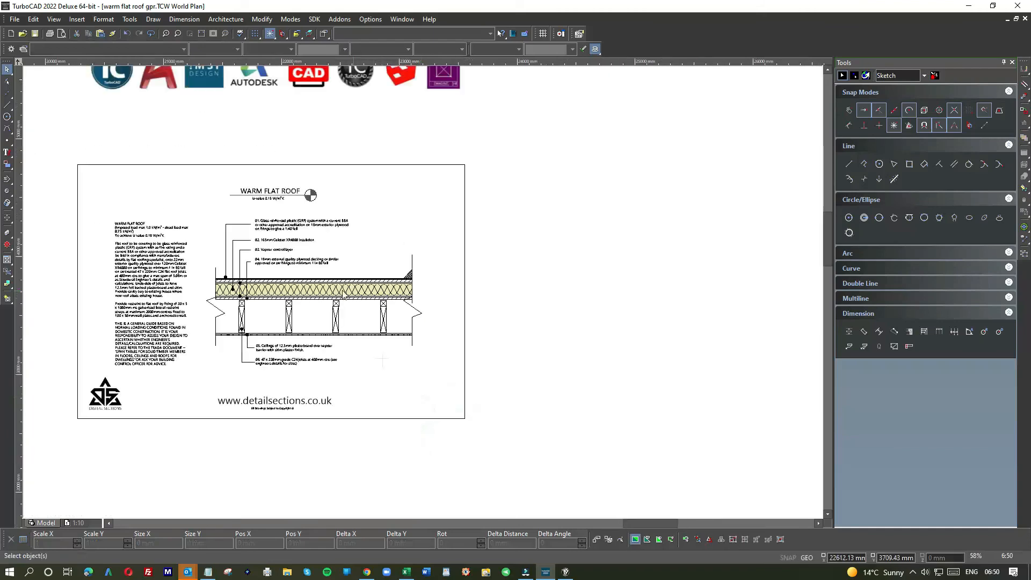
Step: Move the WARM FLAT ROOF title, U-value text, underline and circular symbol slightly down within the frame
drag(219, 171, 341, 207)
scroll(289, 201, up, 1)
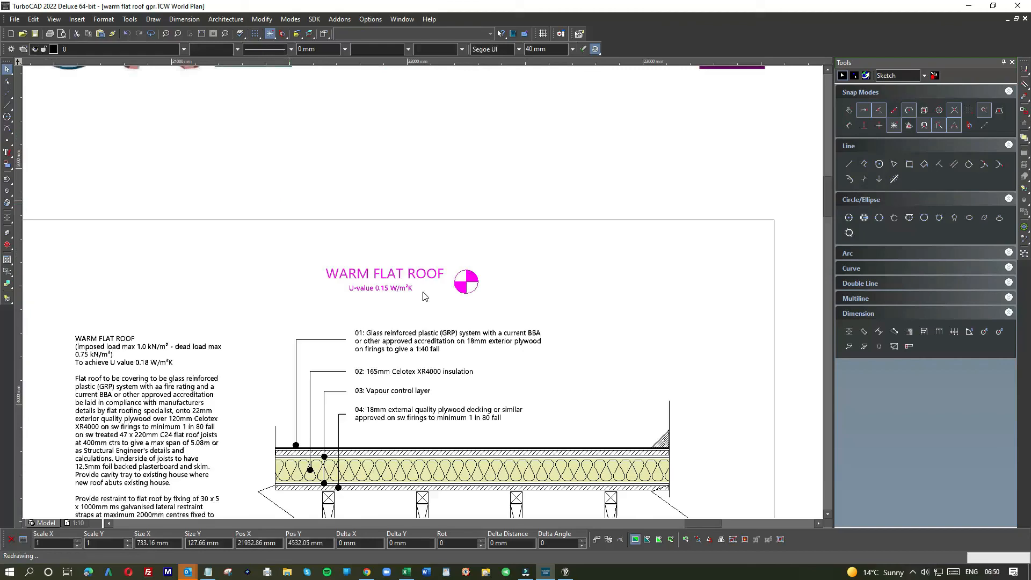
drag(432, 286, 432, 297)
click(518, 300)
scroll(519, 305, down, 1)
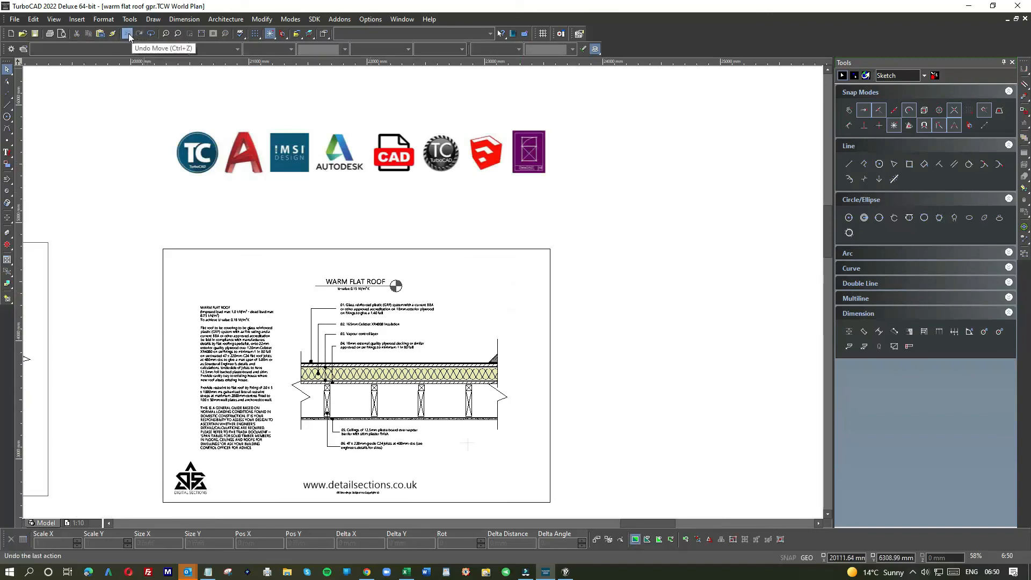
Step: Frame the whole warm flat roof sheet in the view and check its title, numbered notes, section and specification text
click(190, 34)
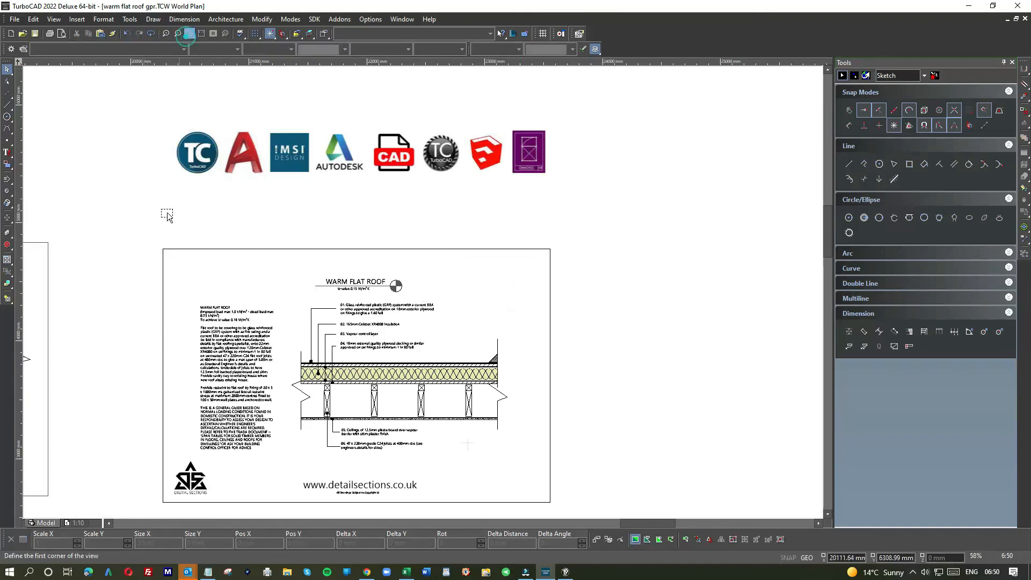
click(143, 239)
scroll(569, 484, down, 3)
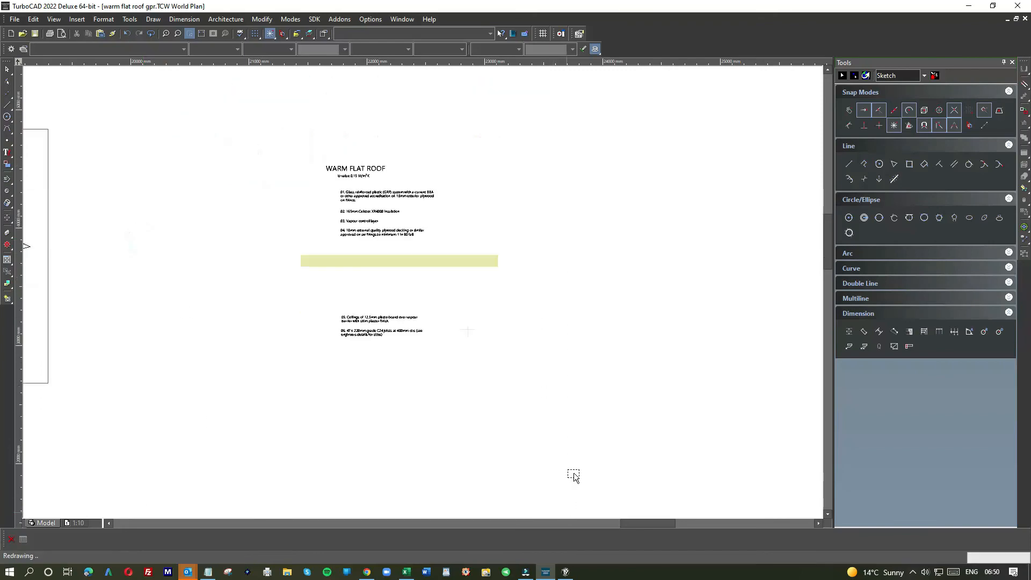
click(577, 401)
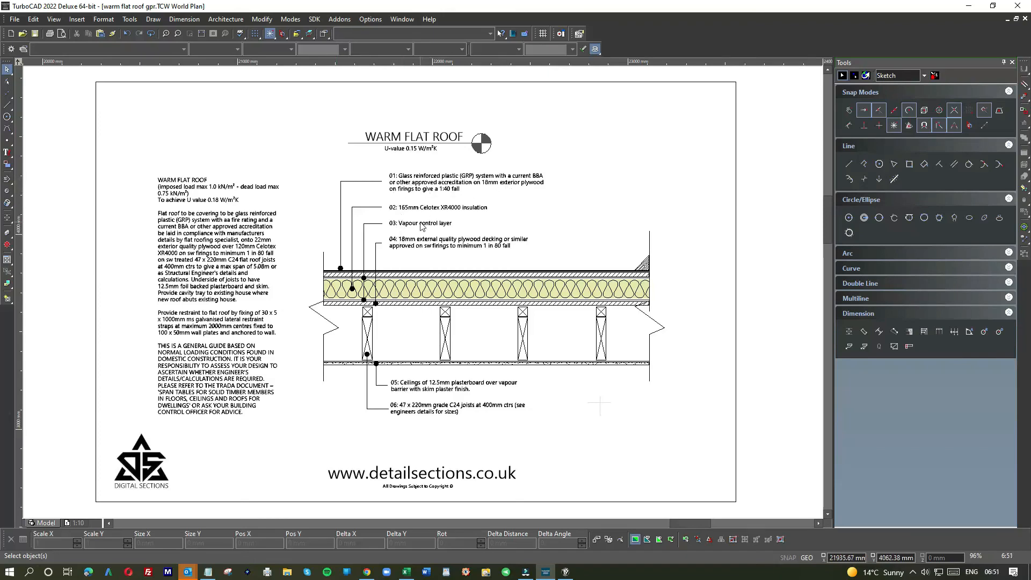
scroll(418, 189, up, 5)
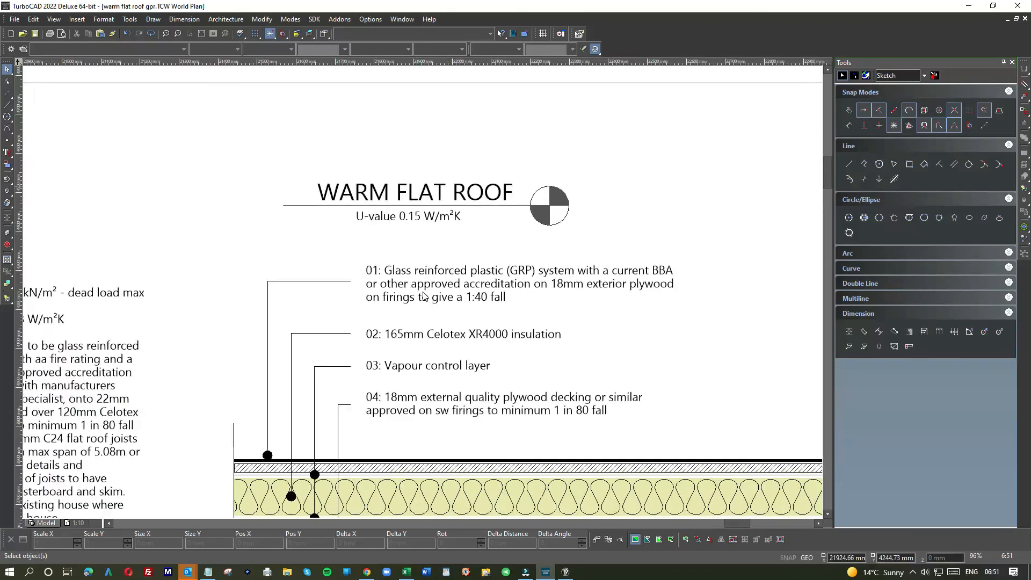
scroll(445, 329, down, 3)
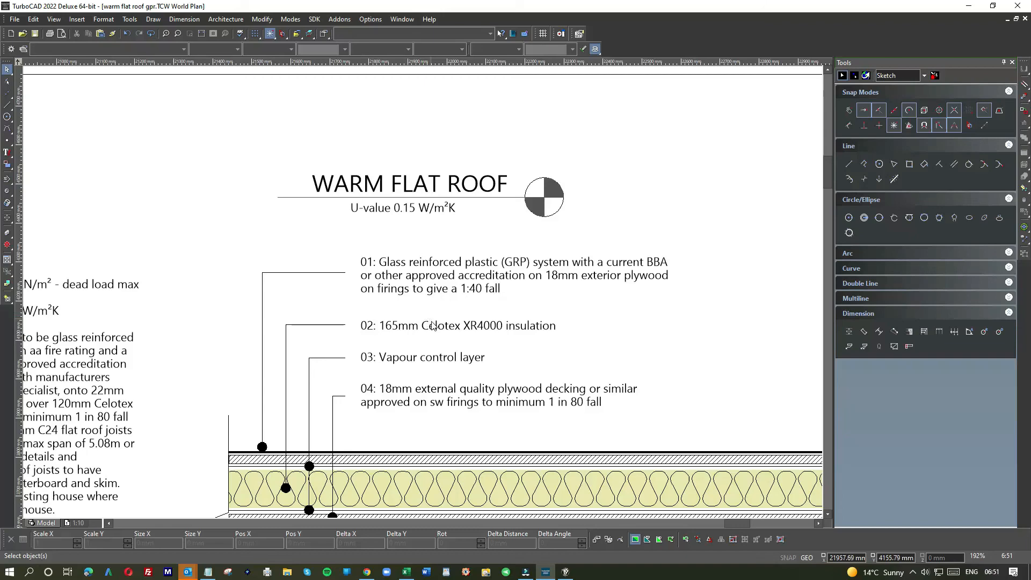
scroll(433, 323, down, 2)
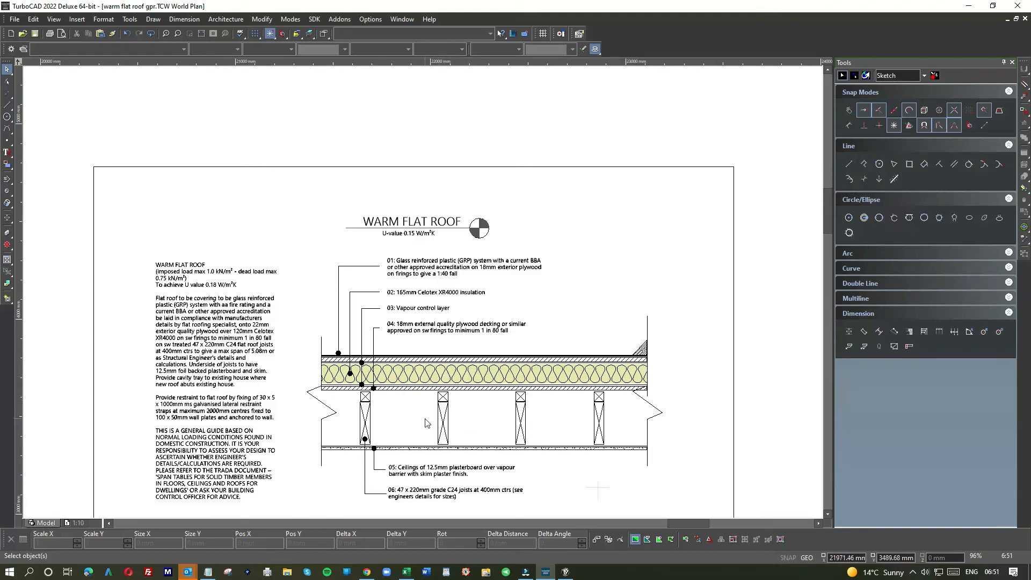
scroll(427, 423, down, 3)
scroll(419, 320, up, 6)
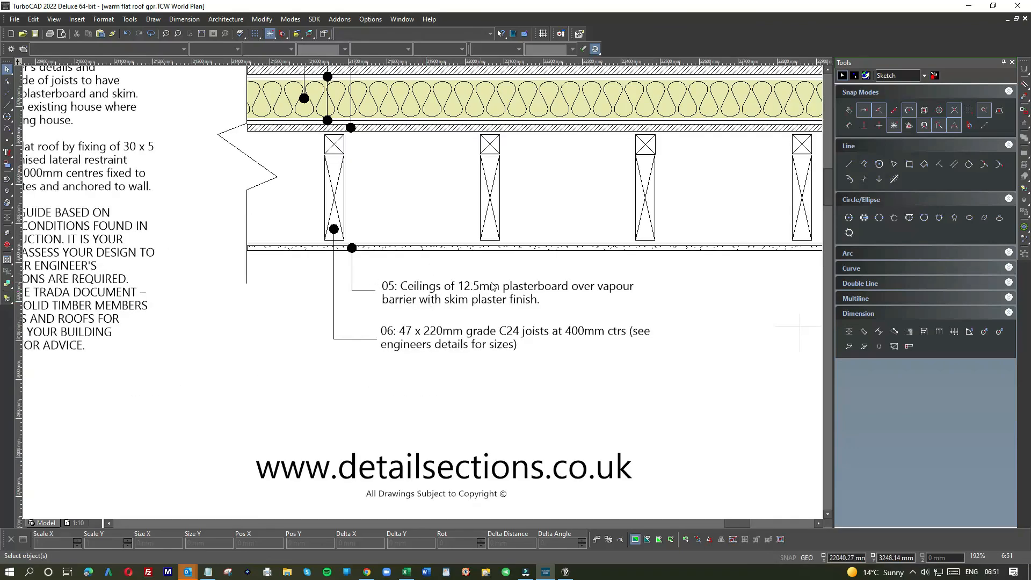
scroll(490, 258, down, 3)
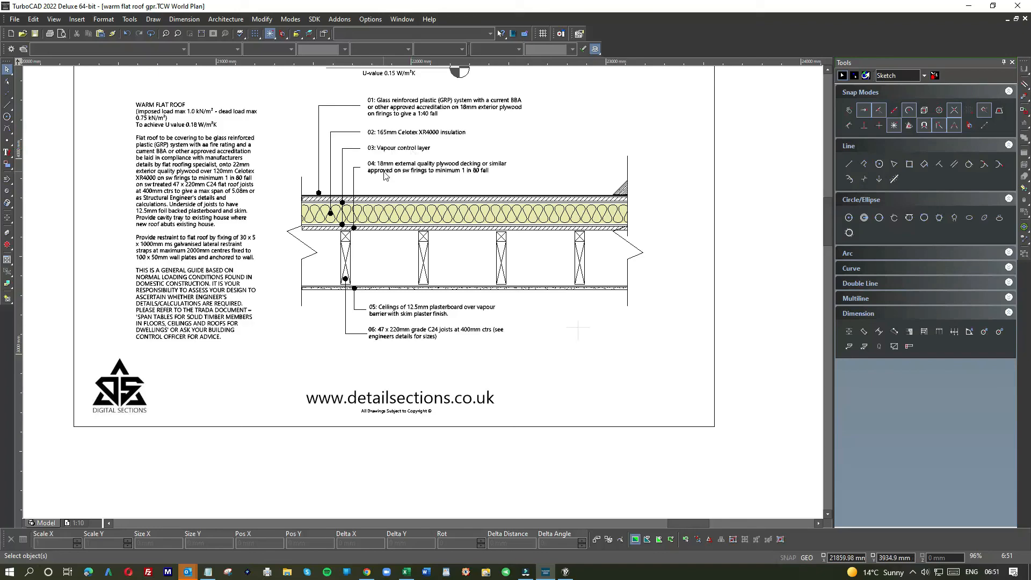
scroll(384, 176, down, 3)
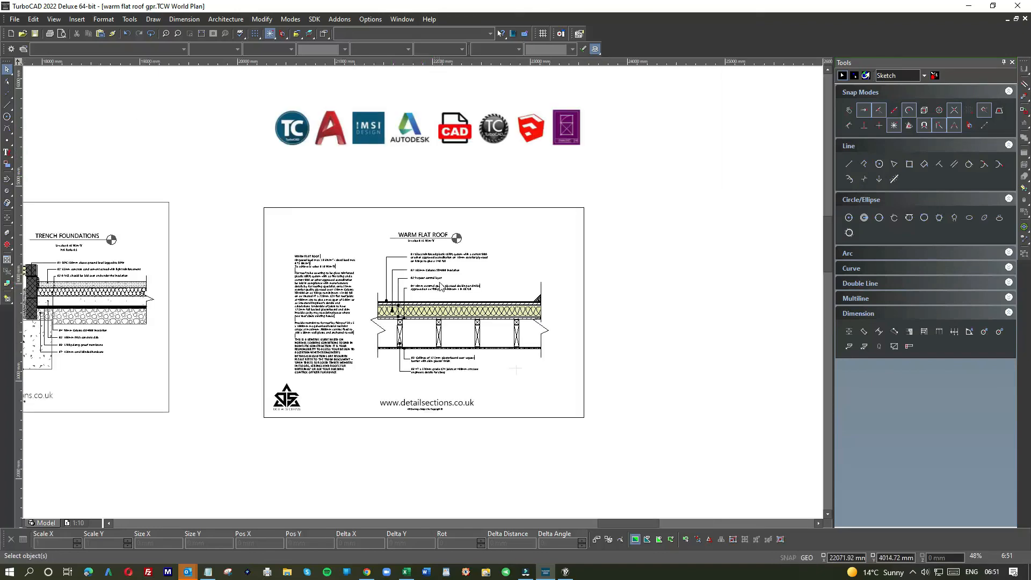
Step: Shift the title, specification text, notes and roof section together about 39 mm right and 28 mm down within the frame
drag(285, 226, 546, 259)
mouse_move(285, 225)
mouse_down()
mouse_move(564, 349)
mouse_move(568, 392)
mouse_up()
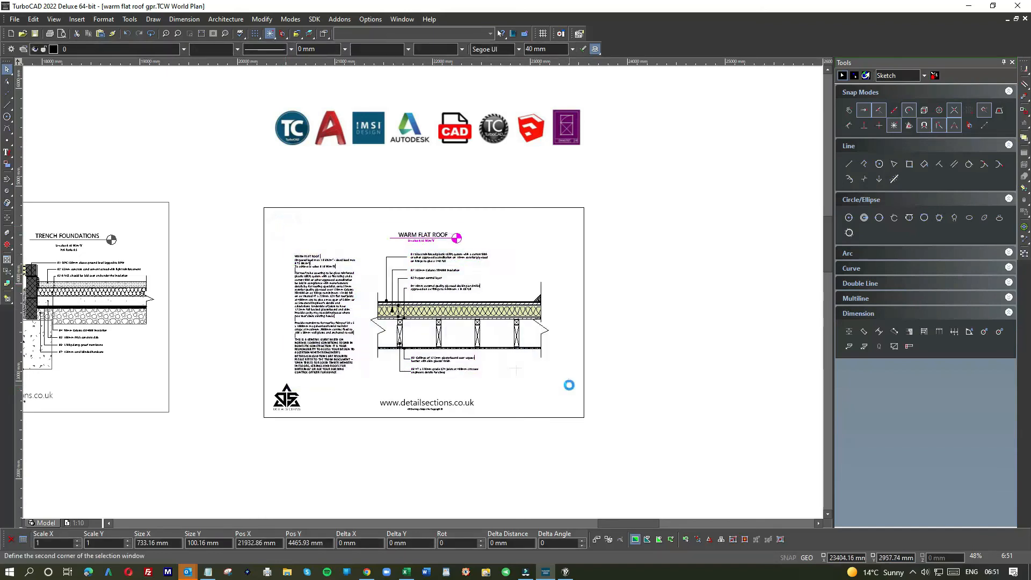
click(494, 295)
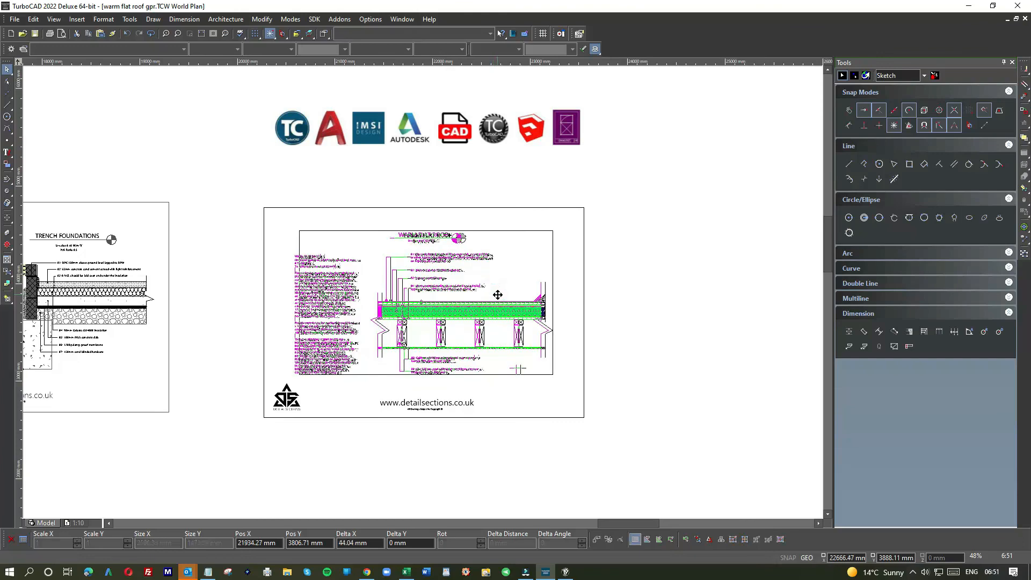
click(496, 293)
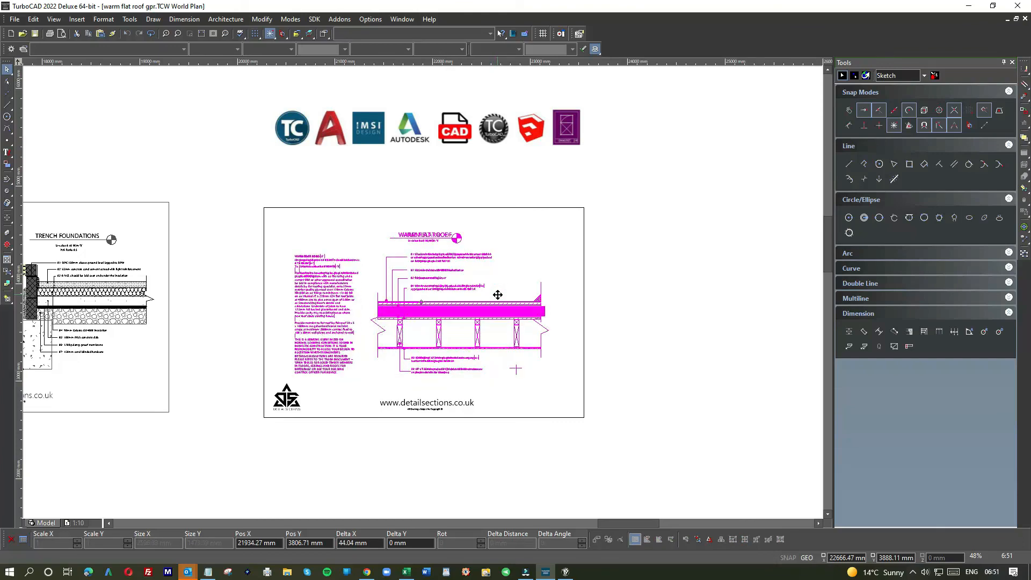
click(495, 288)
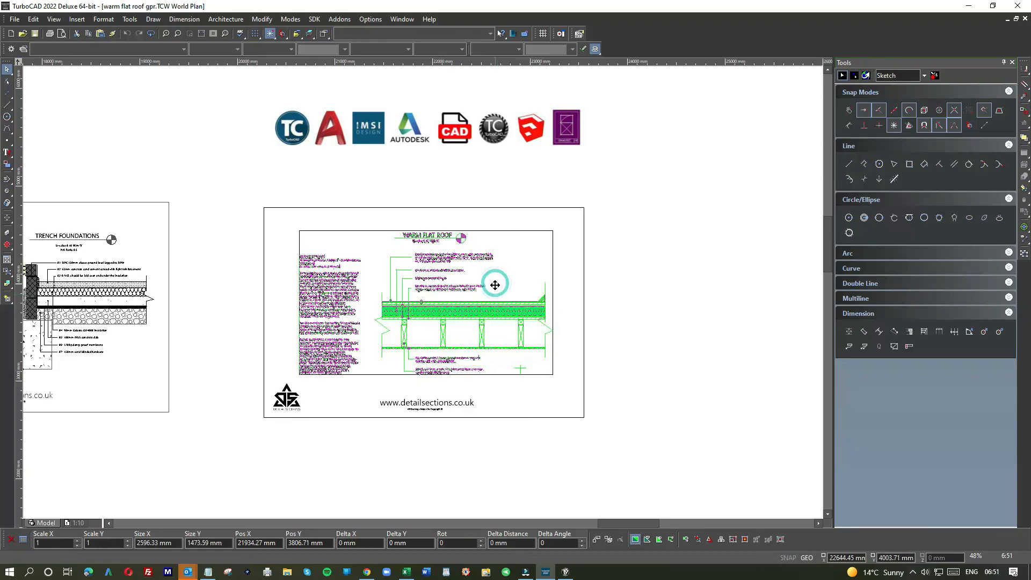
click(495, 286)
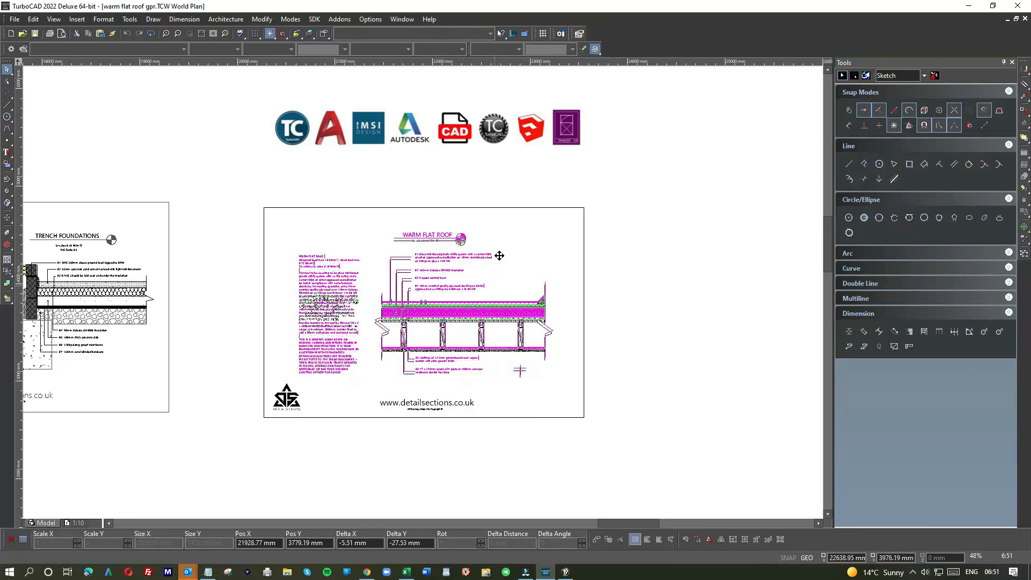
click(531, 186)
click(428, 189)
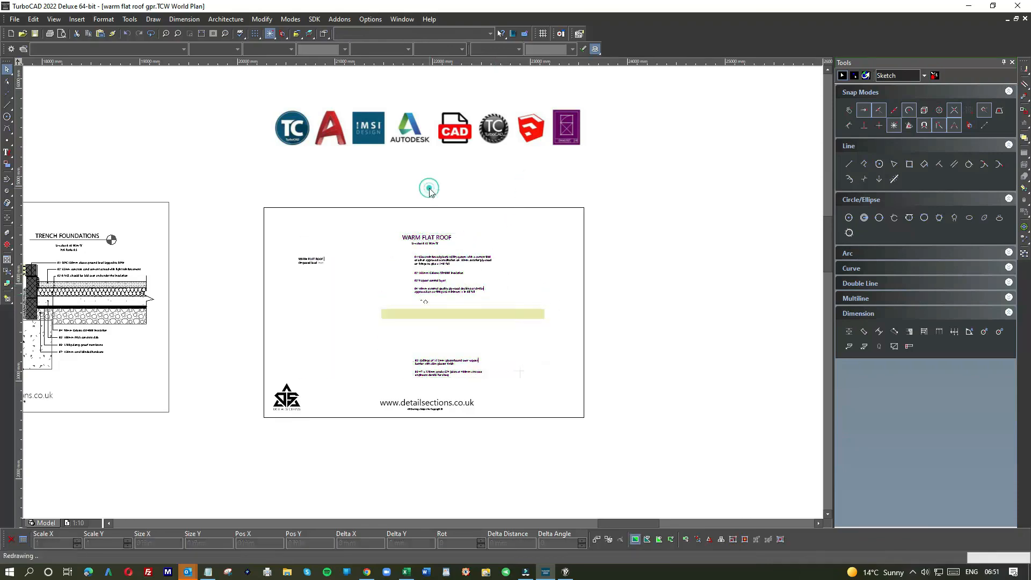
Step: Nudge the WARM FLAT ROOF title, U-value, underline and circular symbol about 25 mm left and 6 mm up
scroll(416, 241, up, 1)
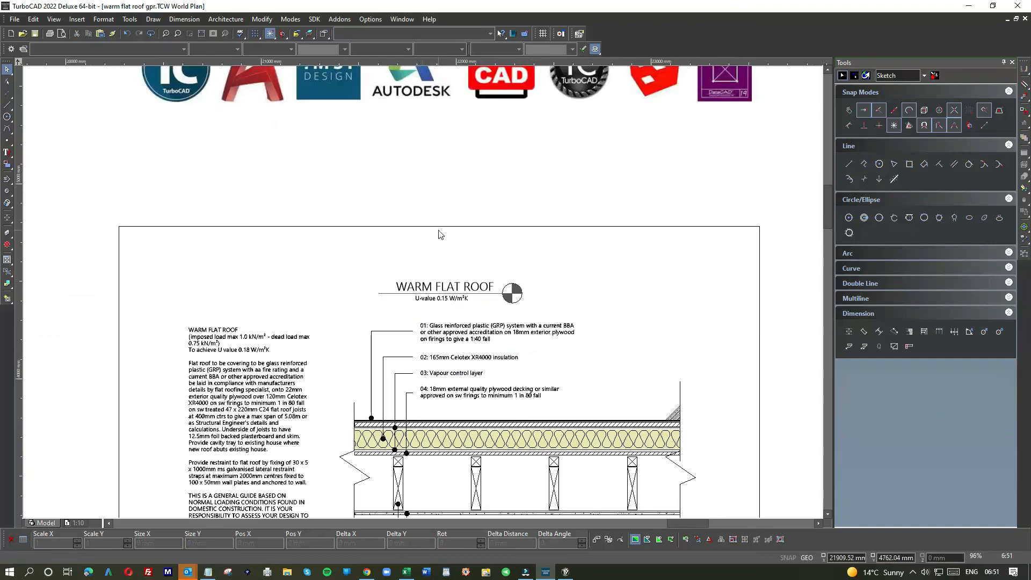
click(438, 228)
click(390, 201)
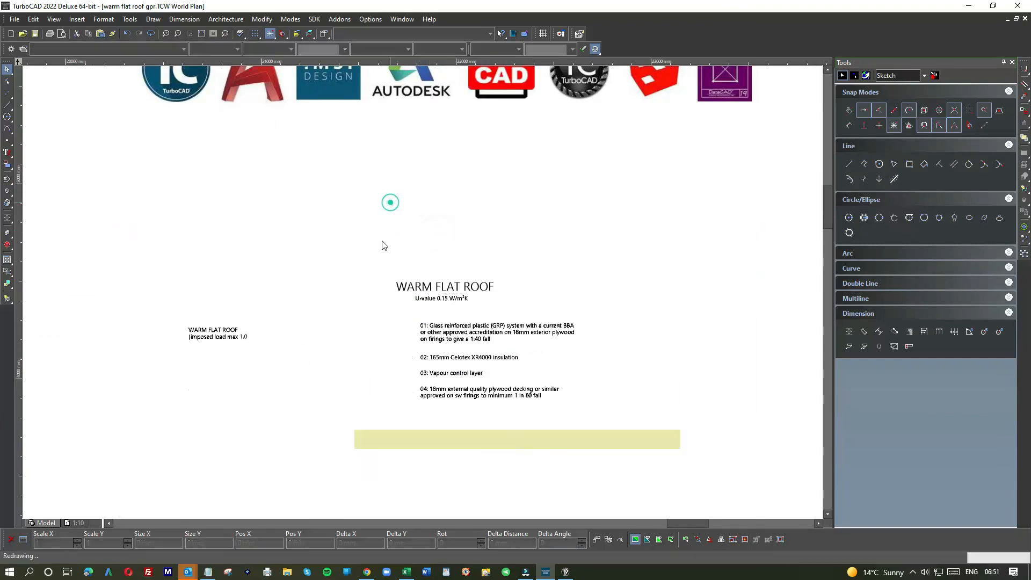
drag(367, 269, 482, 298)
click(501, 192)
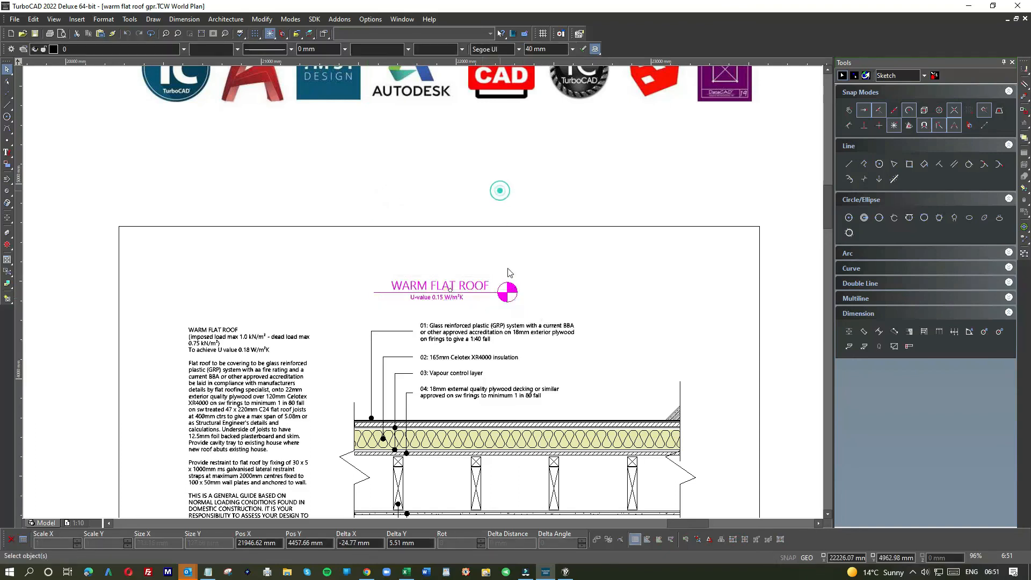
Step: Examine the joists, ceiling layers and notes of the roof section, and the sheet's overall layout beside the trench foundations sheet
scroll(411, 318, down, 1)
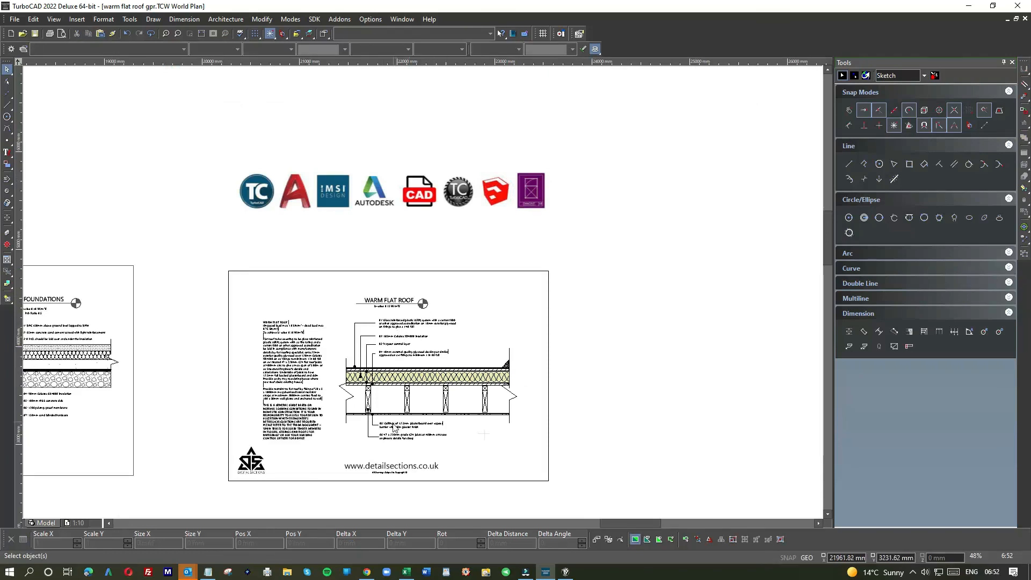
scroll(410, 311, down, 1)
scroll(396, 278, up, 2)
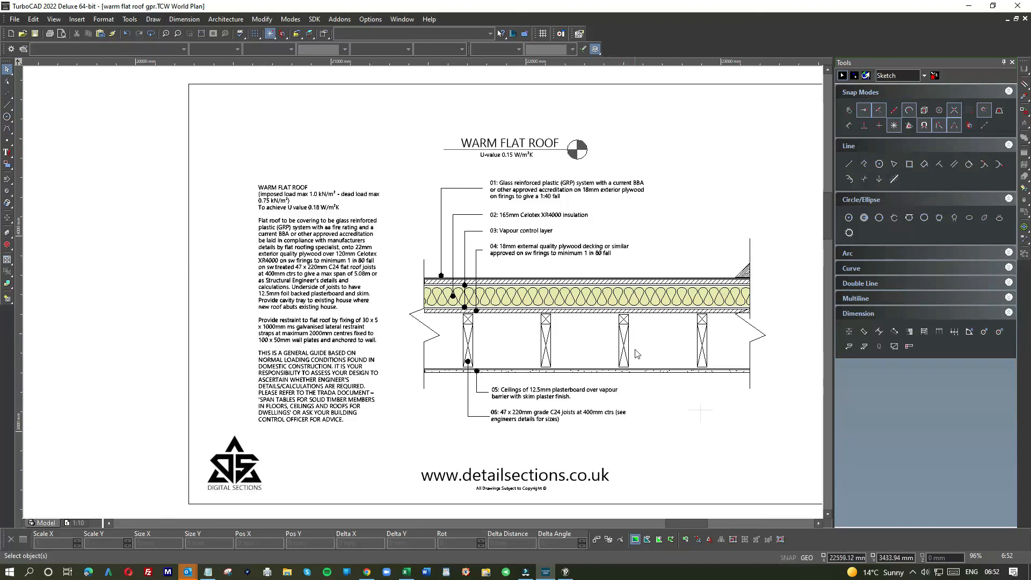
scroll(631, 371, up, 1)
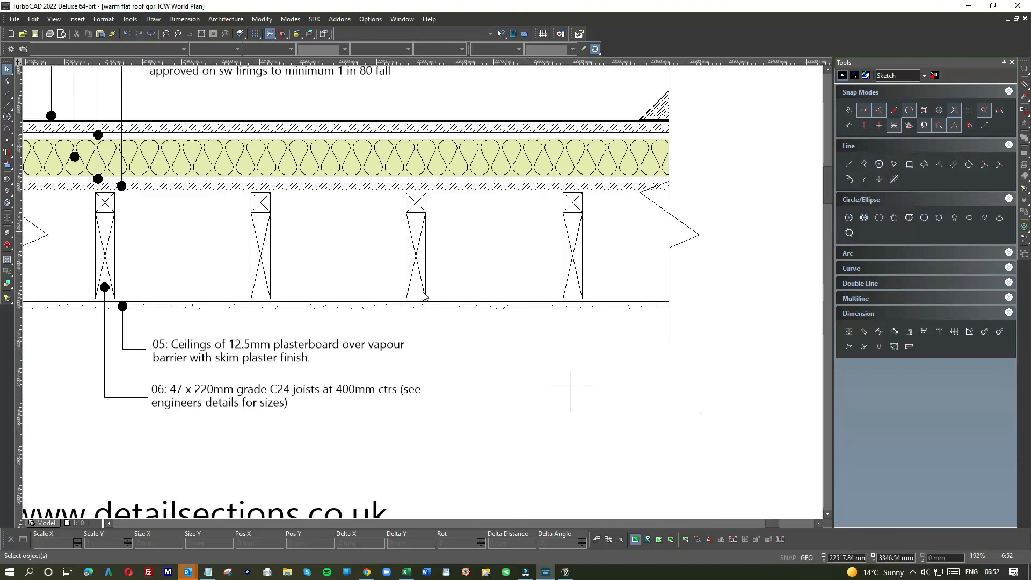
scroll(423, 295, up, 1)
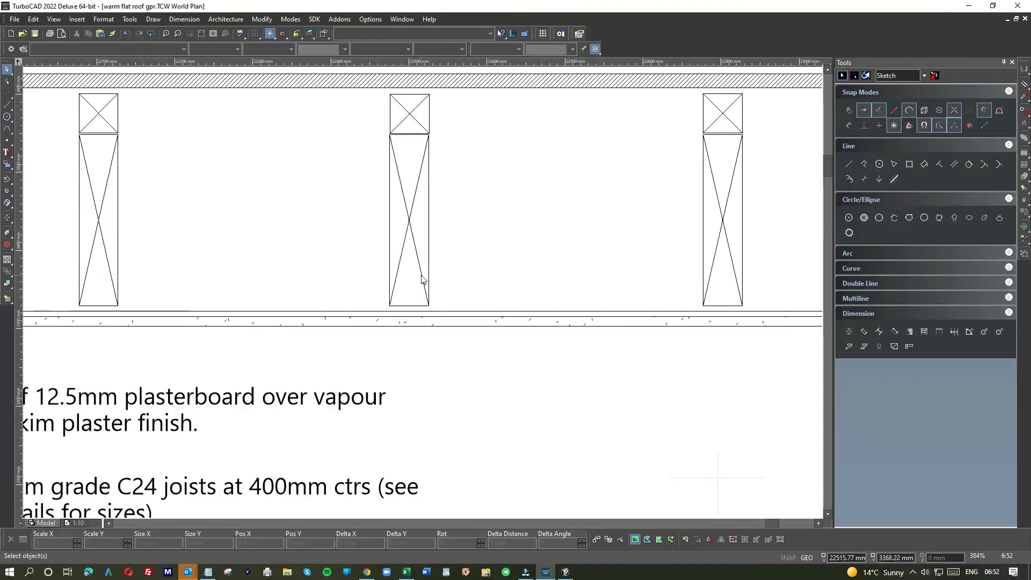
scroll(423, 289, down, 1)
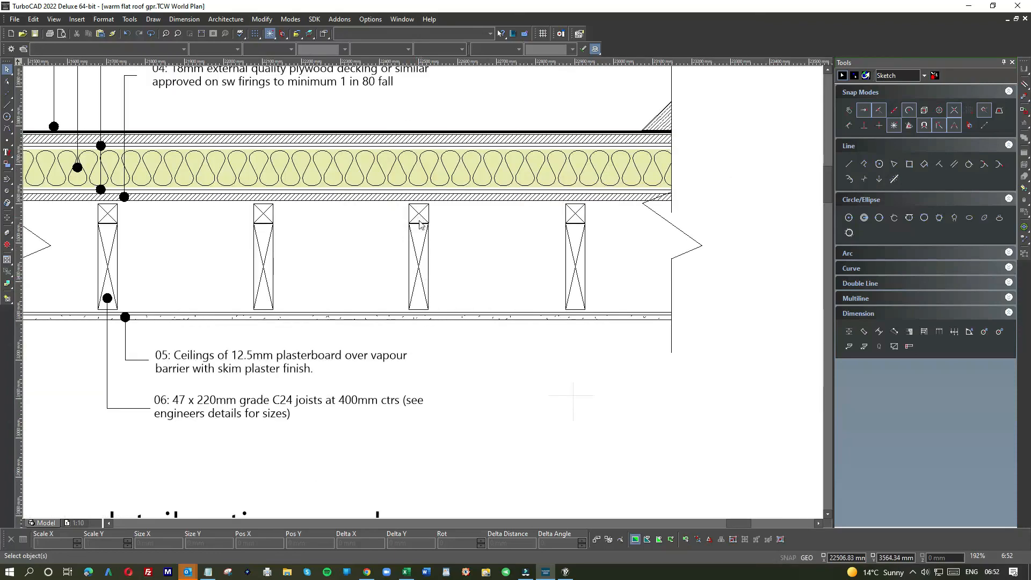
scroll(425, 295, down, 1)
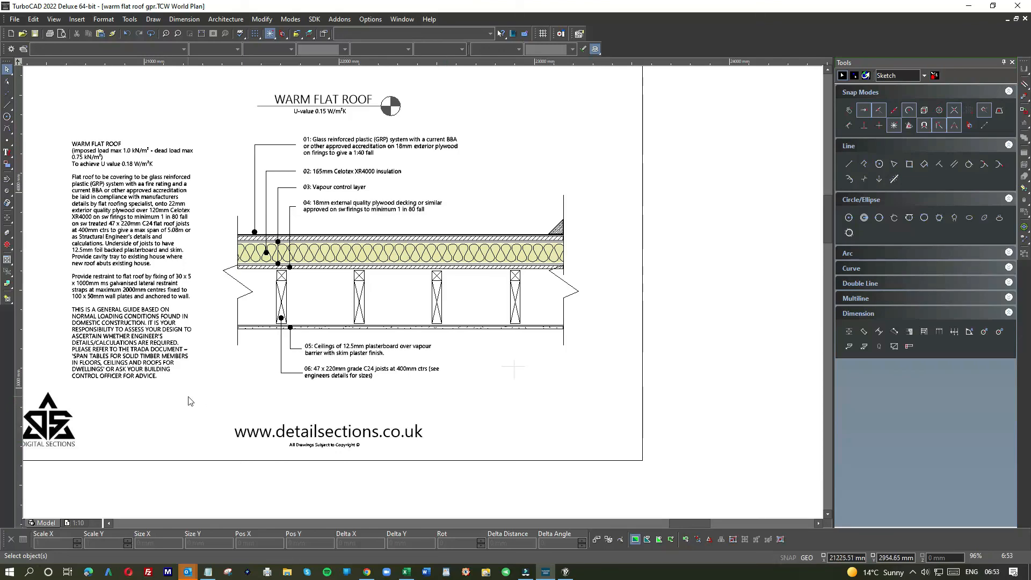
scroll(426, 292, down, 2)
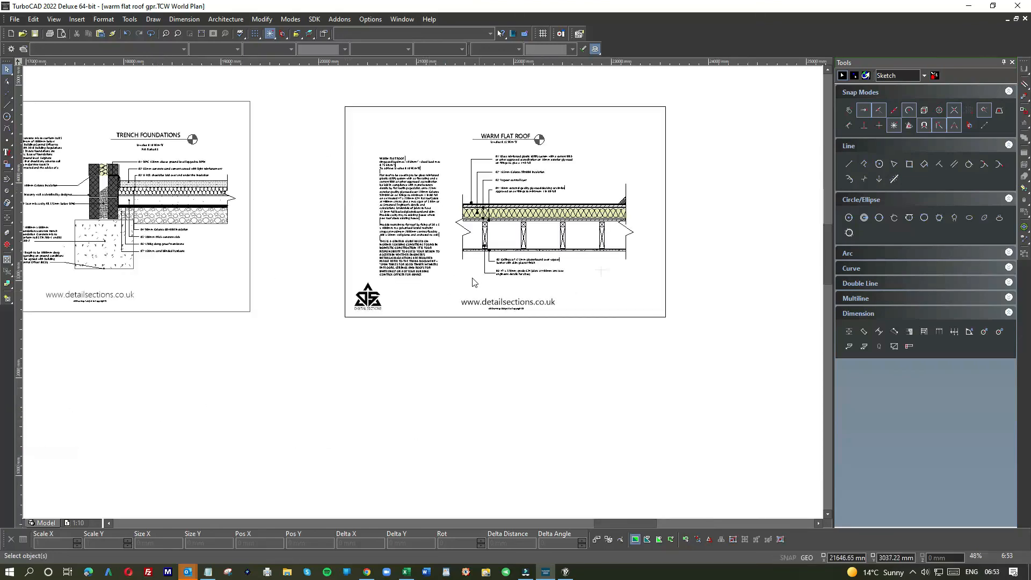
scroll(474, 282, up, 4)
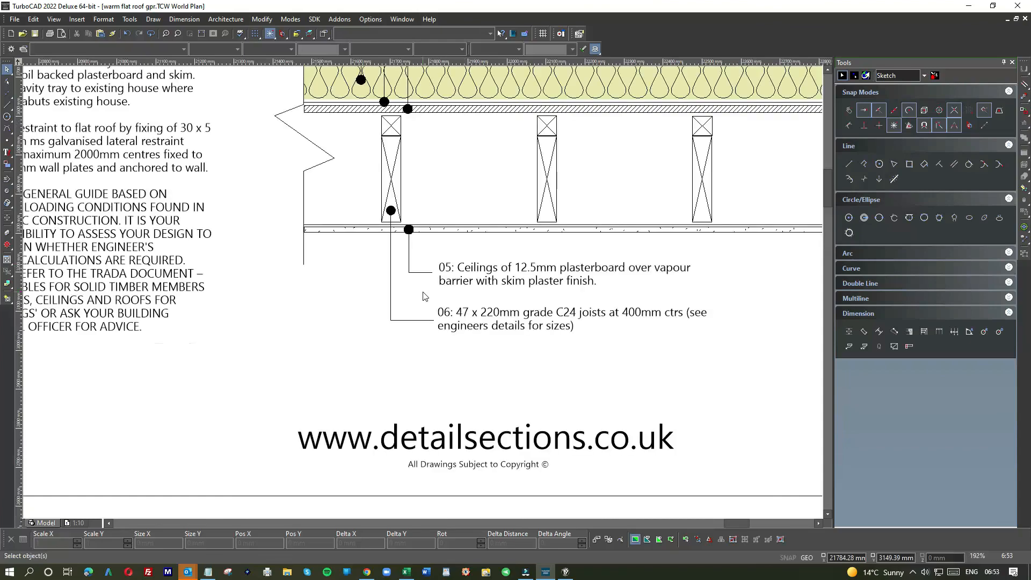
scroll(424, 296, down, 2)
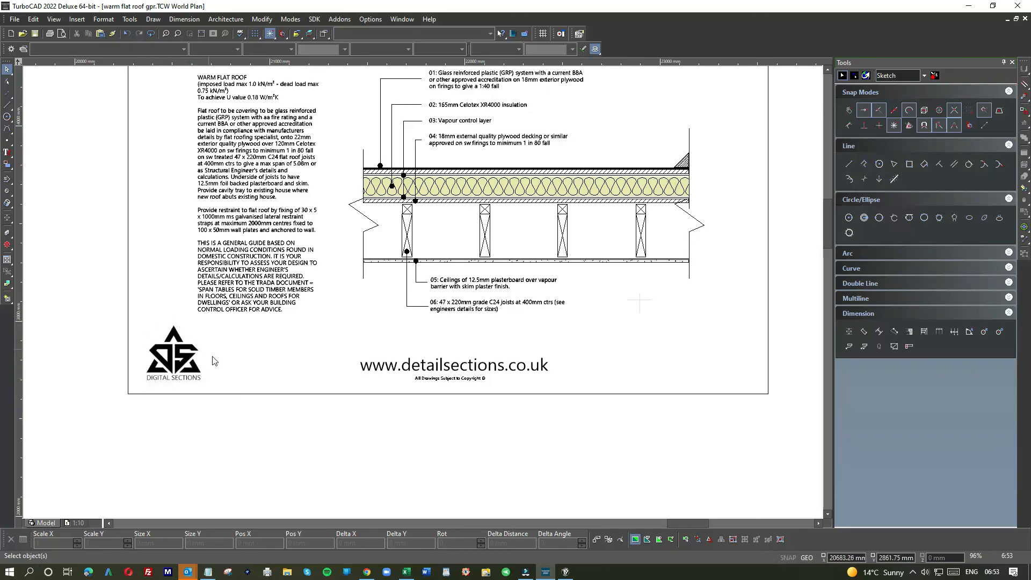
scroll(212, 359, down, 1)
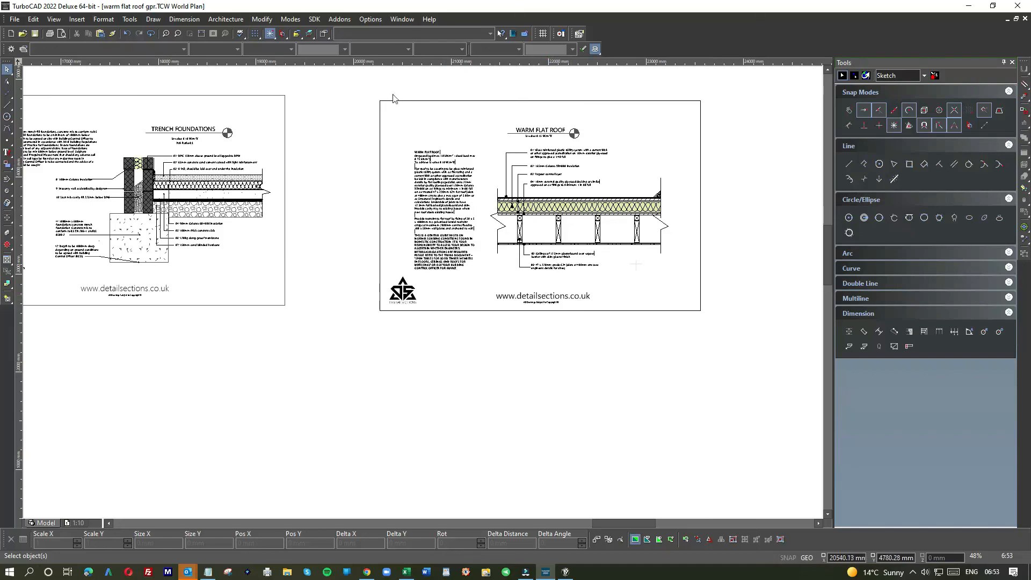
Step: Examine the extent of the whole warm flat roof sheet and its finished layout, including frame, title, notes, section and specification text
click(366, 90)
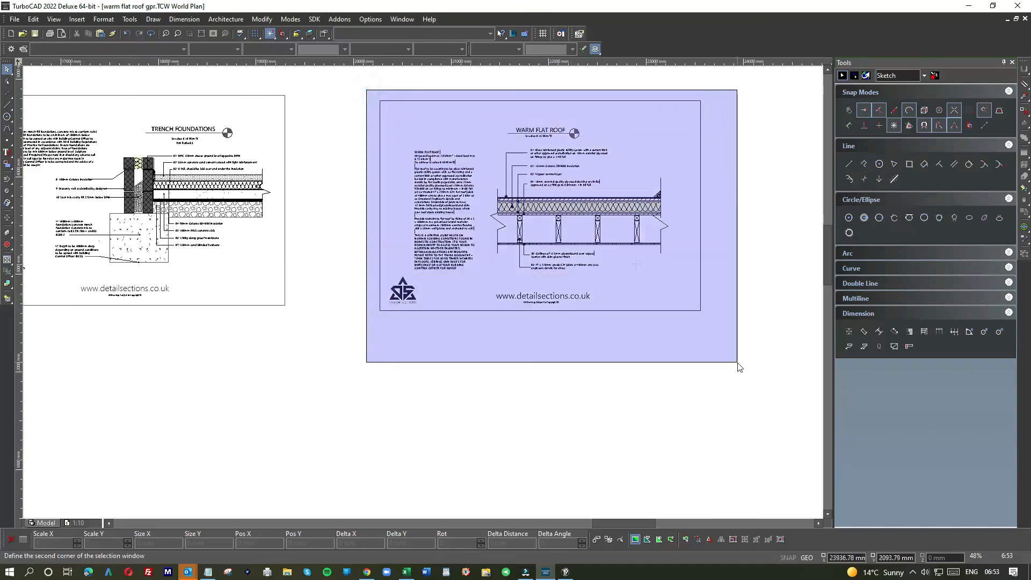
click(738, 357)
scroll(633, 266, up, 1)
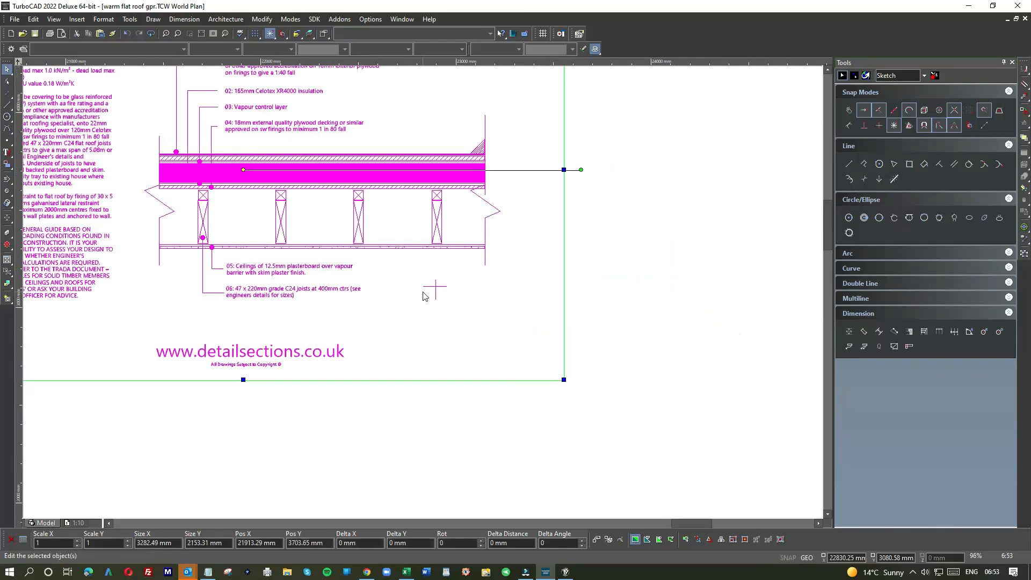
scroll(424, 290, down, 1)
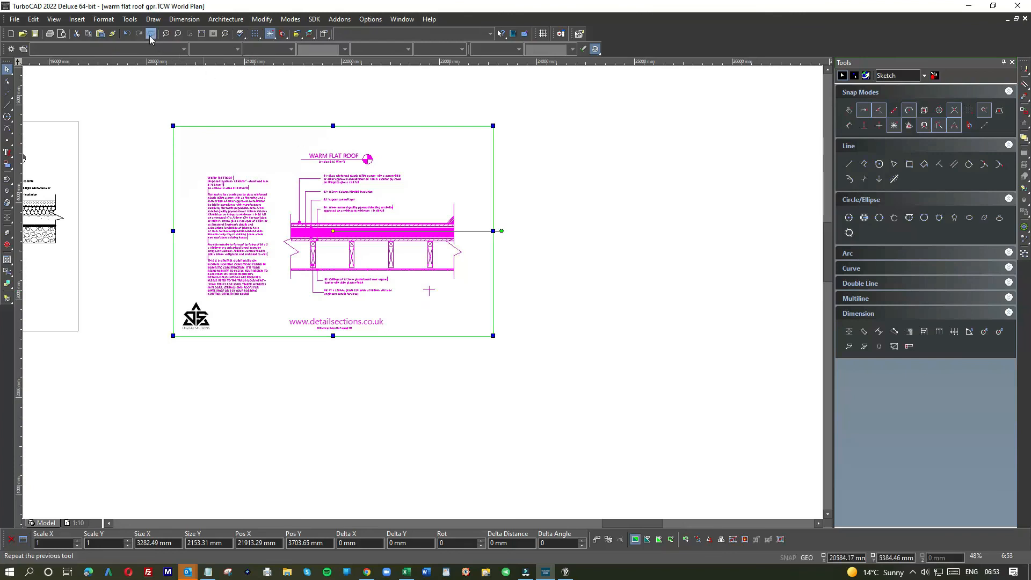
click(179, 34)
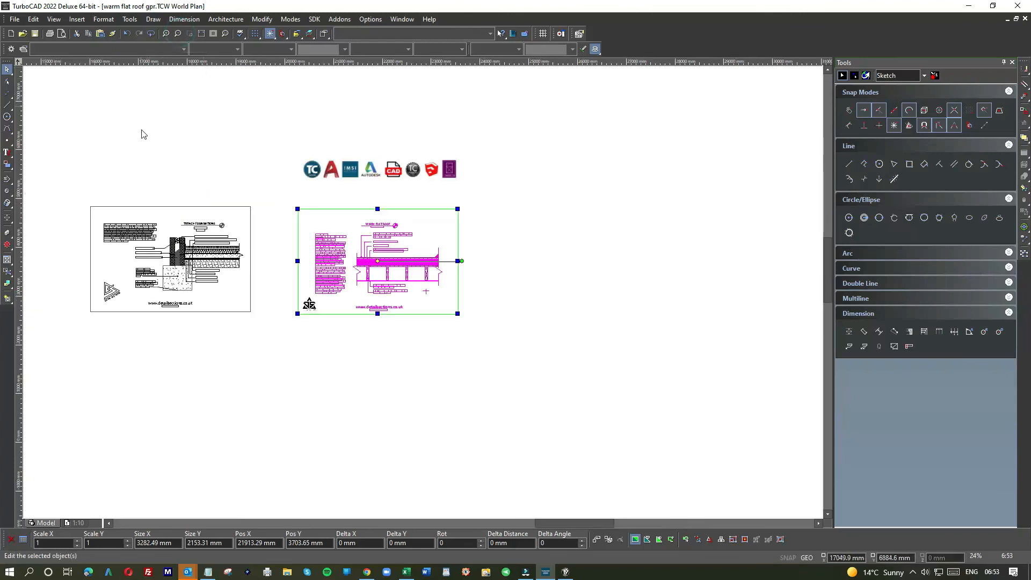
click(189, 33)
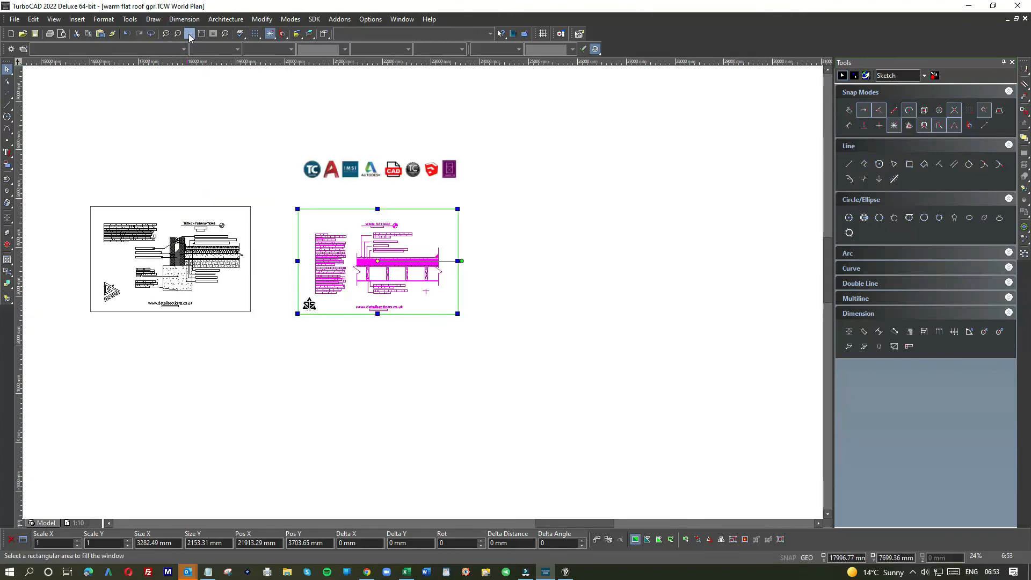
click(288, 201)
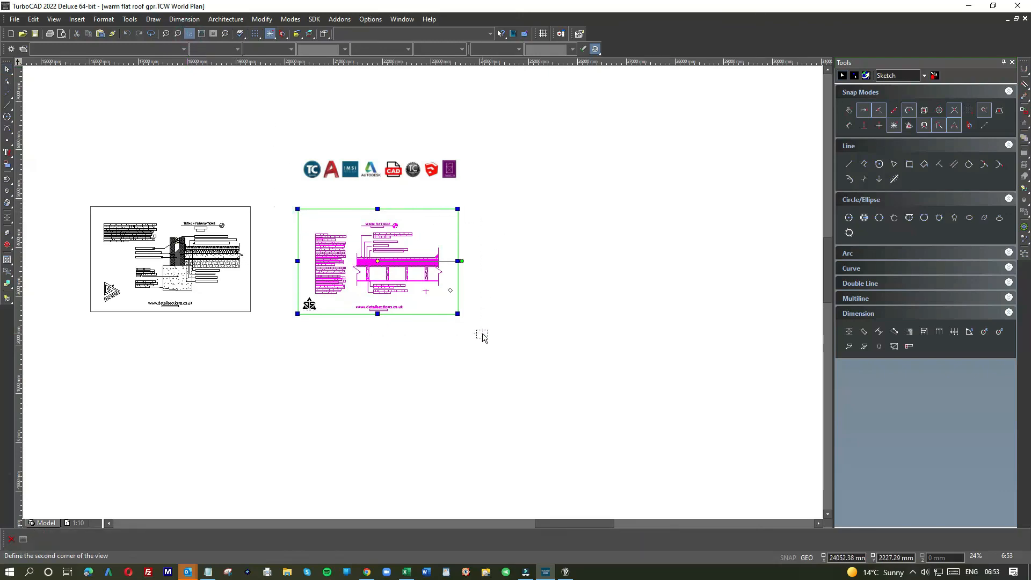
click(482, 321)
click(743, 207)
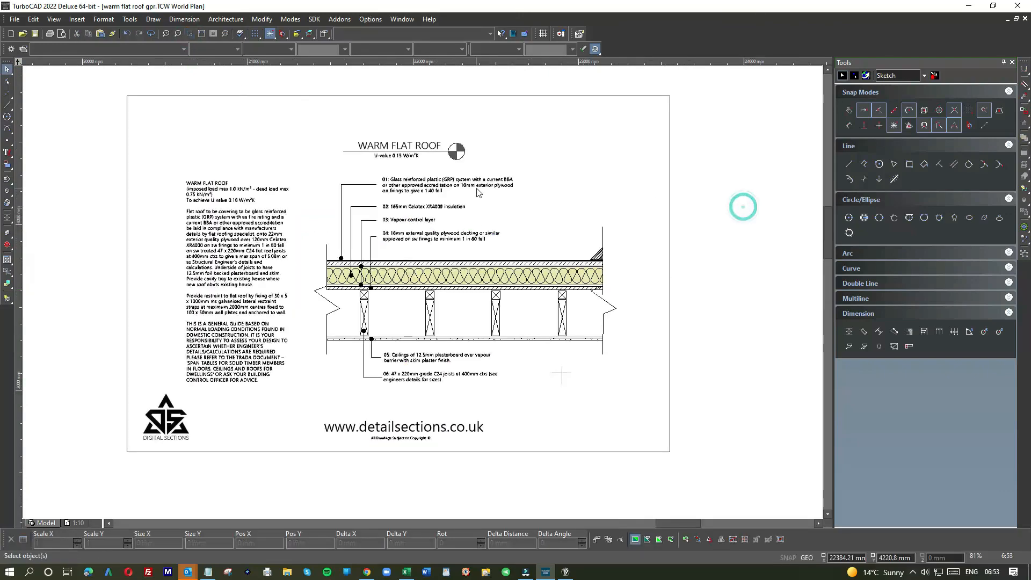